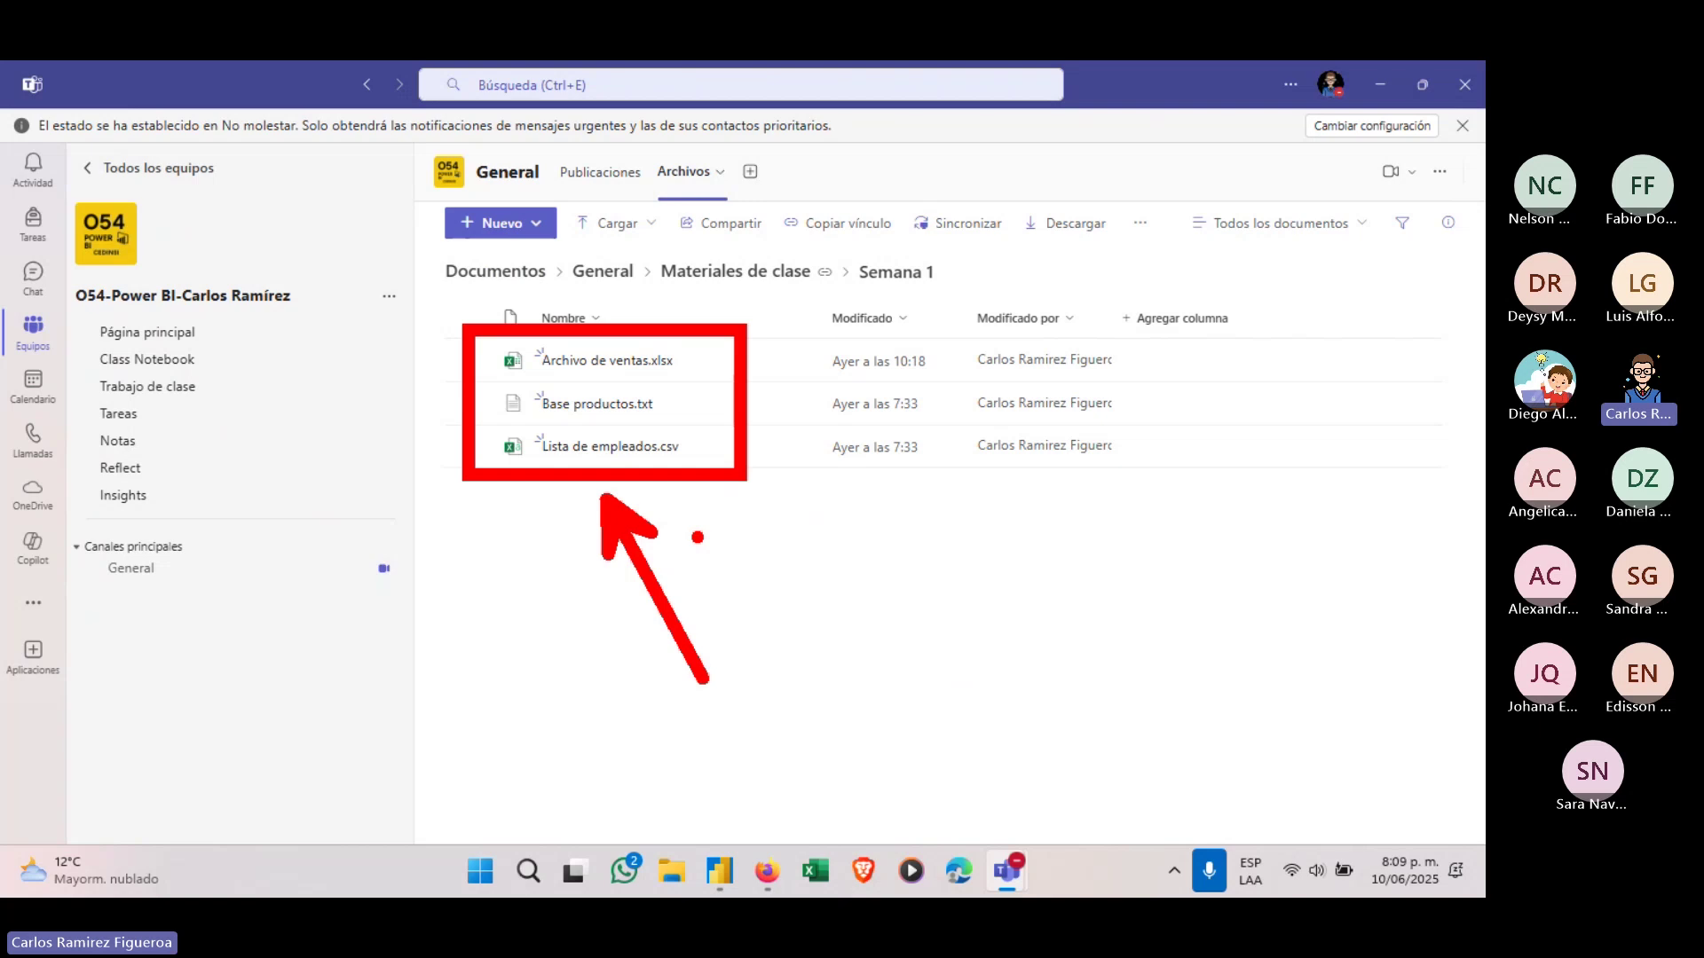
Download Lista de empleados.csv, Base productos.txt and Archivo de ventas.xlsx from the Semana 1 class materials folder.
left_click(604, 463)
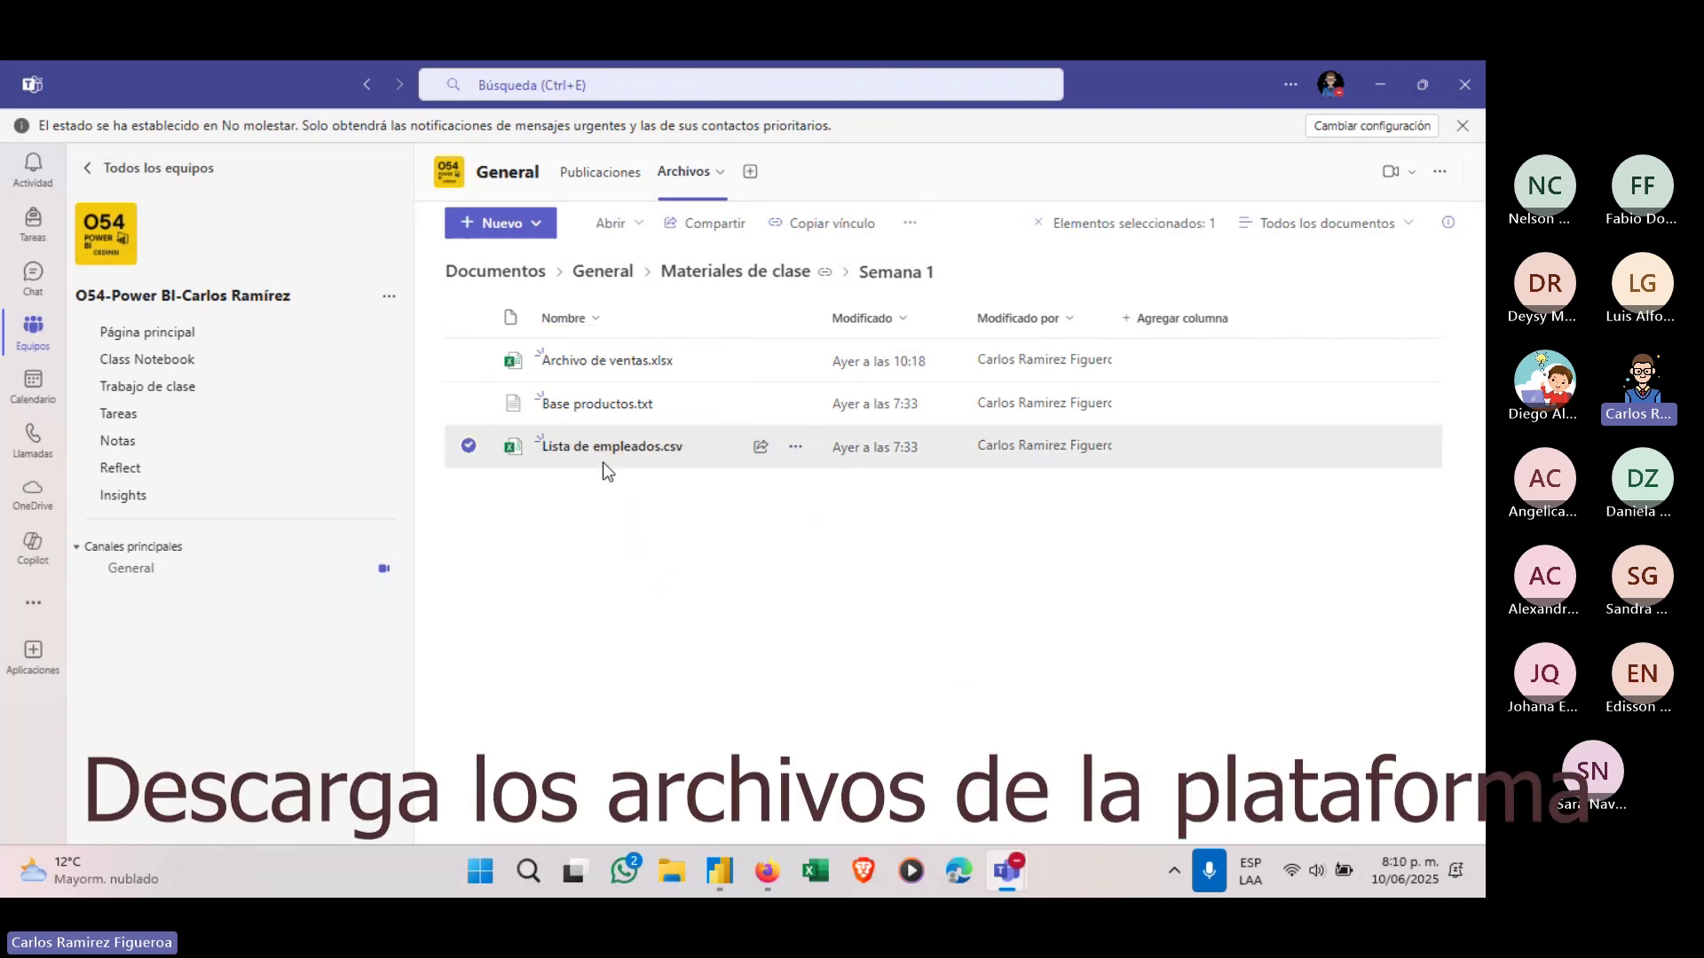
right_click(603, 458)
left_click(442, 685)
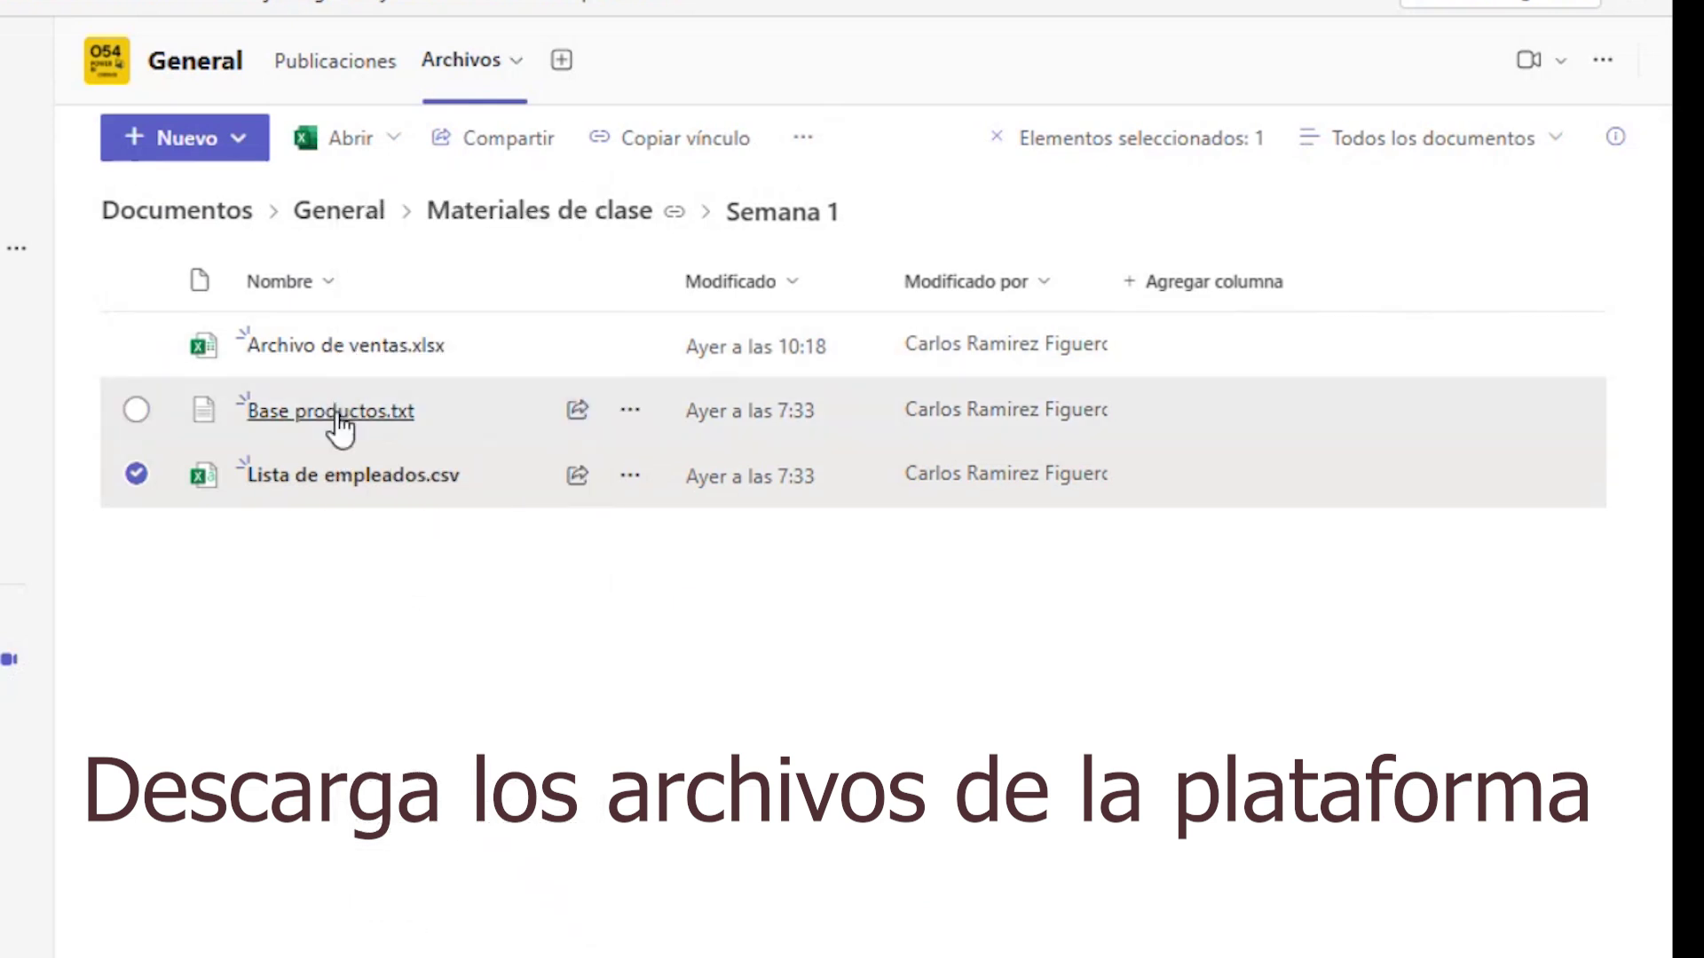
right_click(335, 417)
left_click(438, 679)
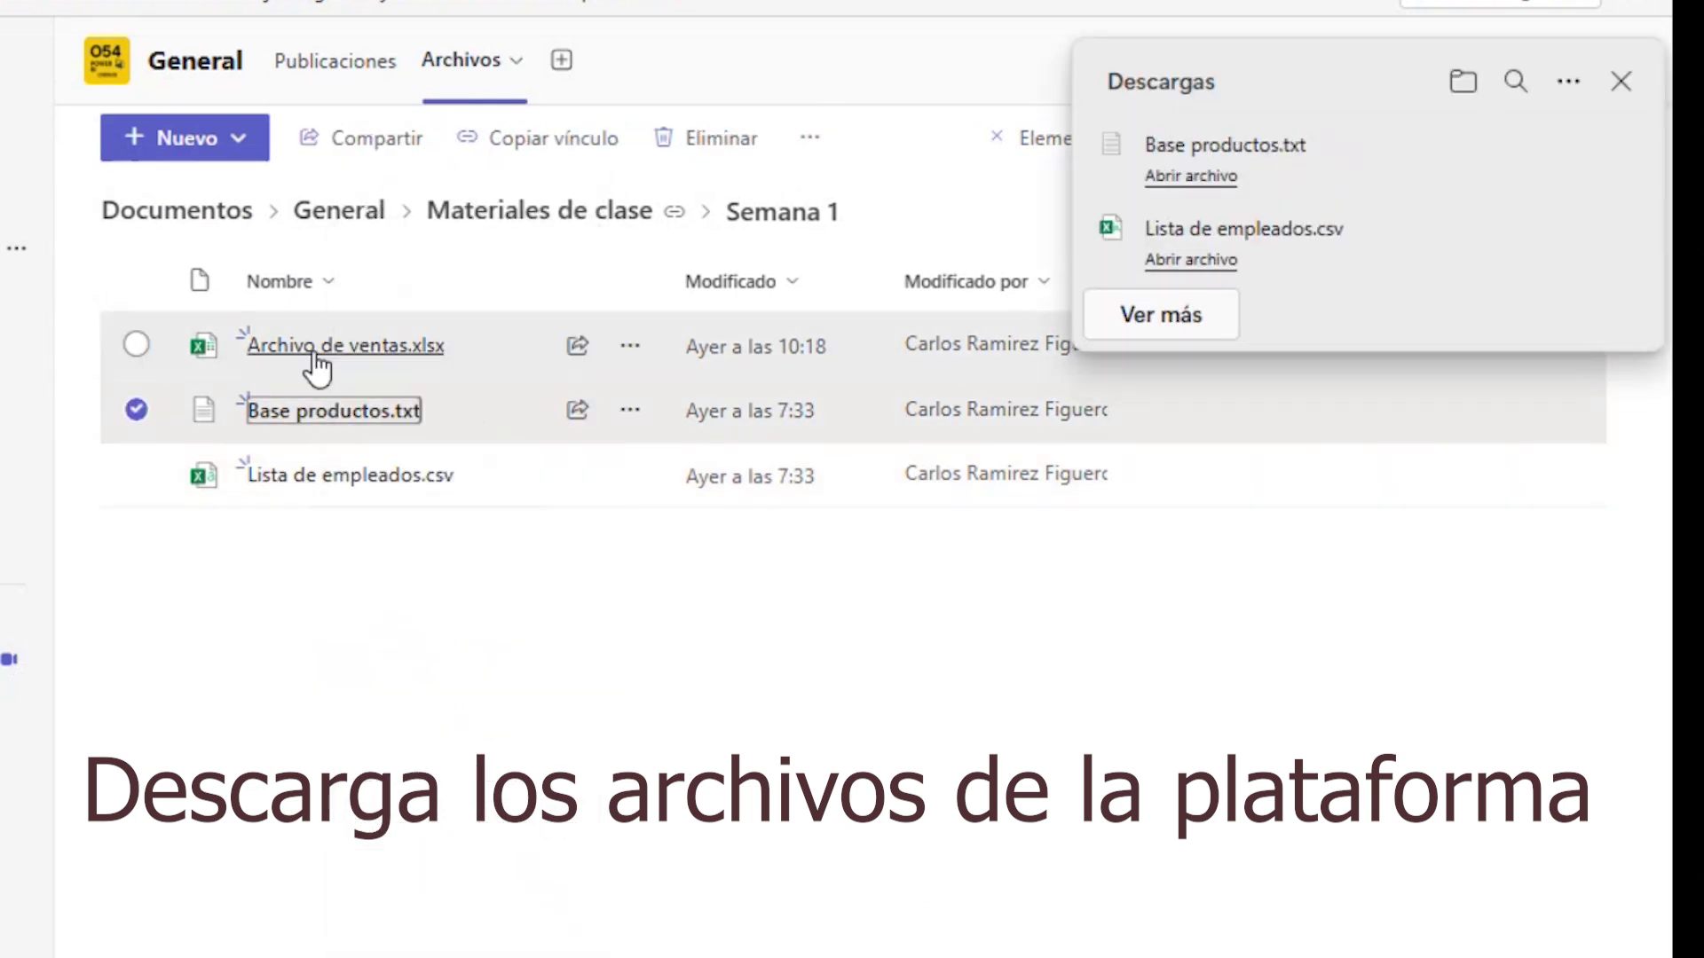
right_click(318, 354)
left_click(426, 672)
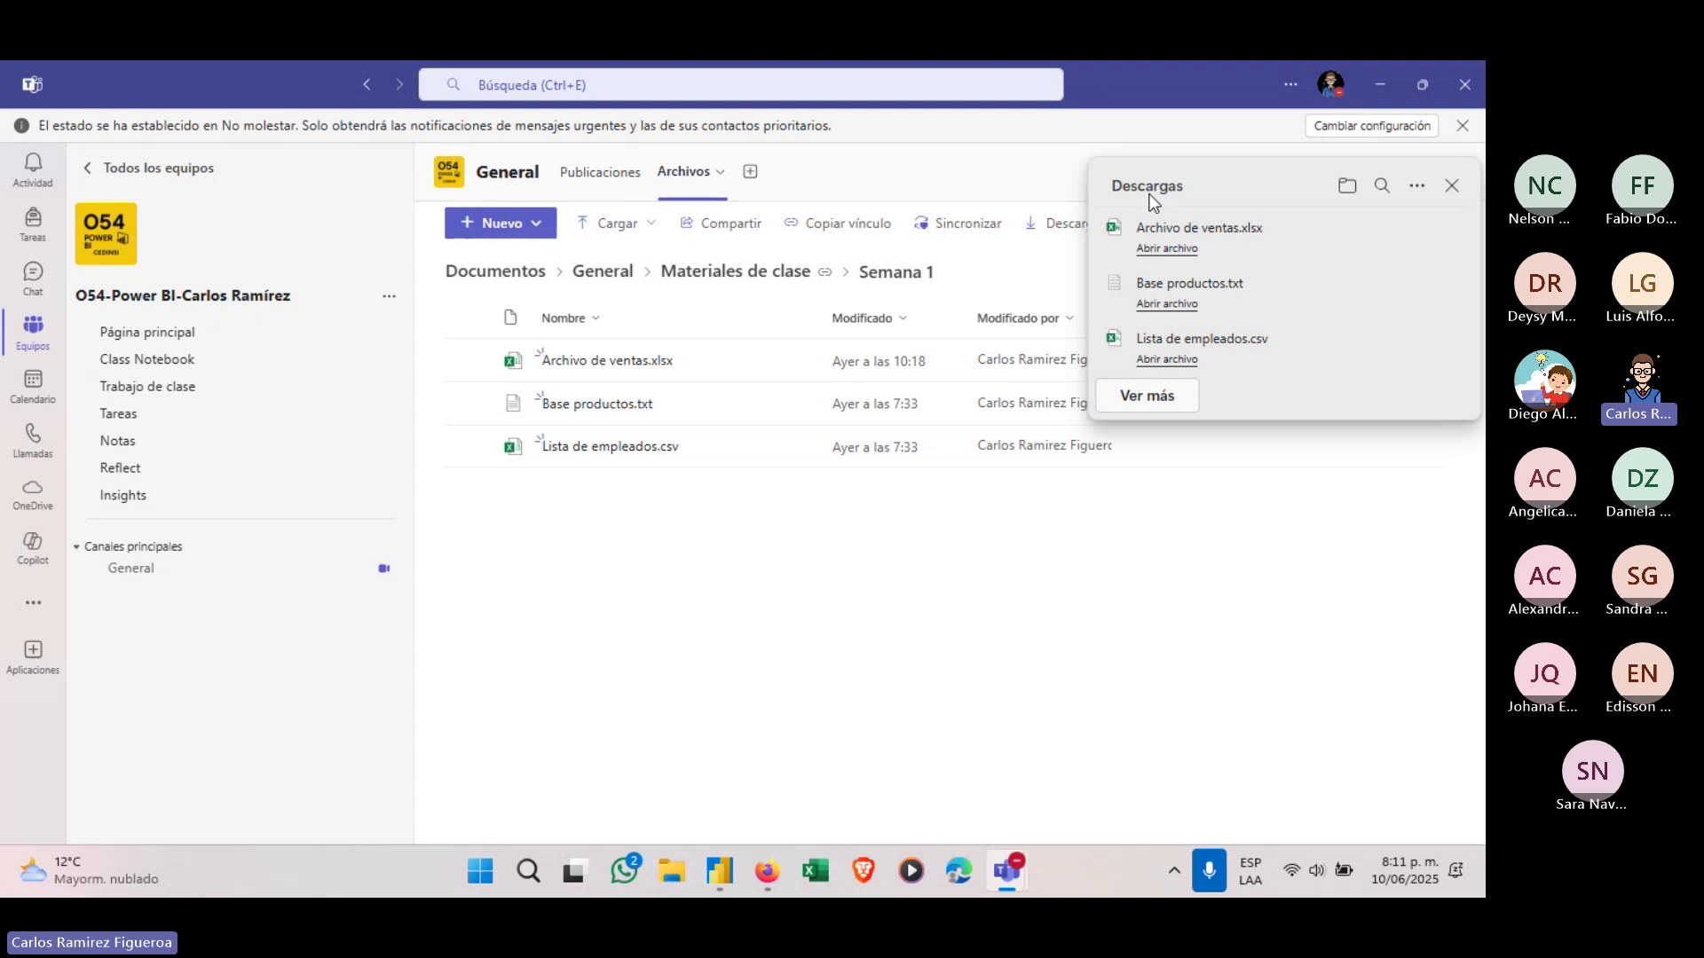
Create a folder named O54 Power BI on the desktop.
left_click(1377, 83)
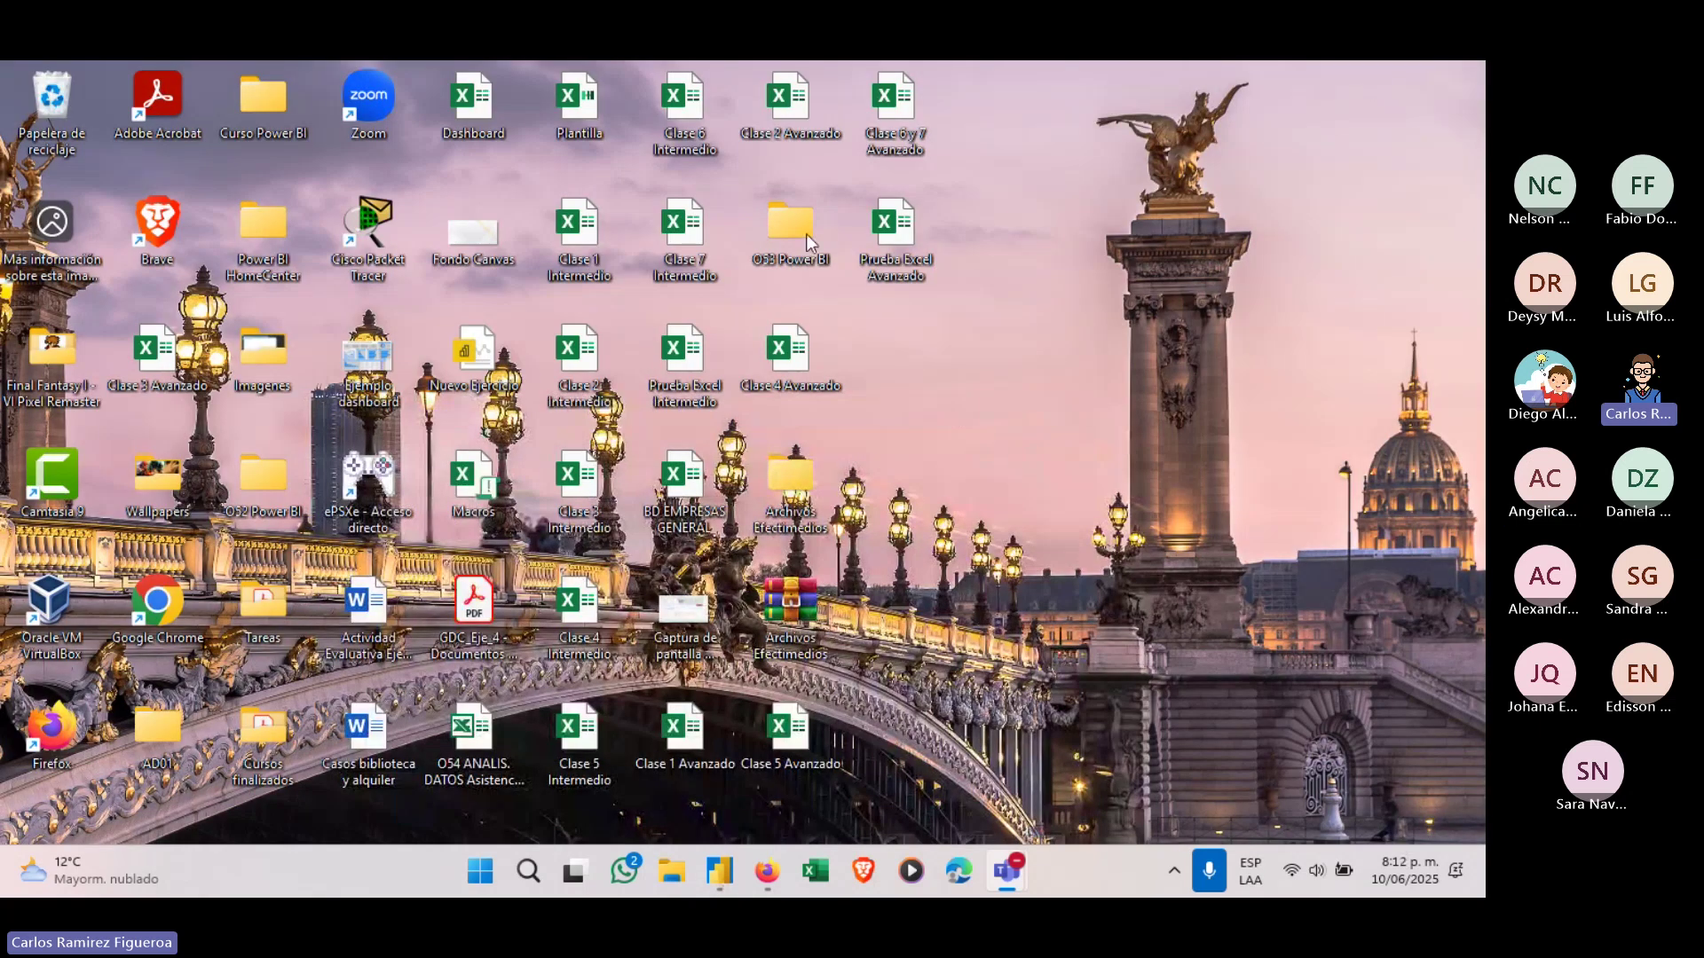
left_click_drag(1179, 264, 1377, 152)
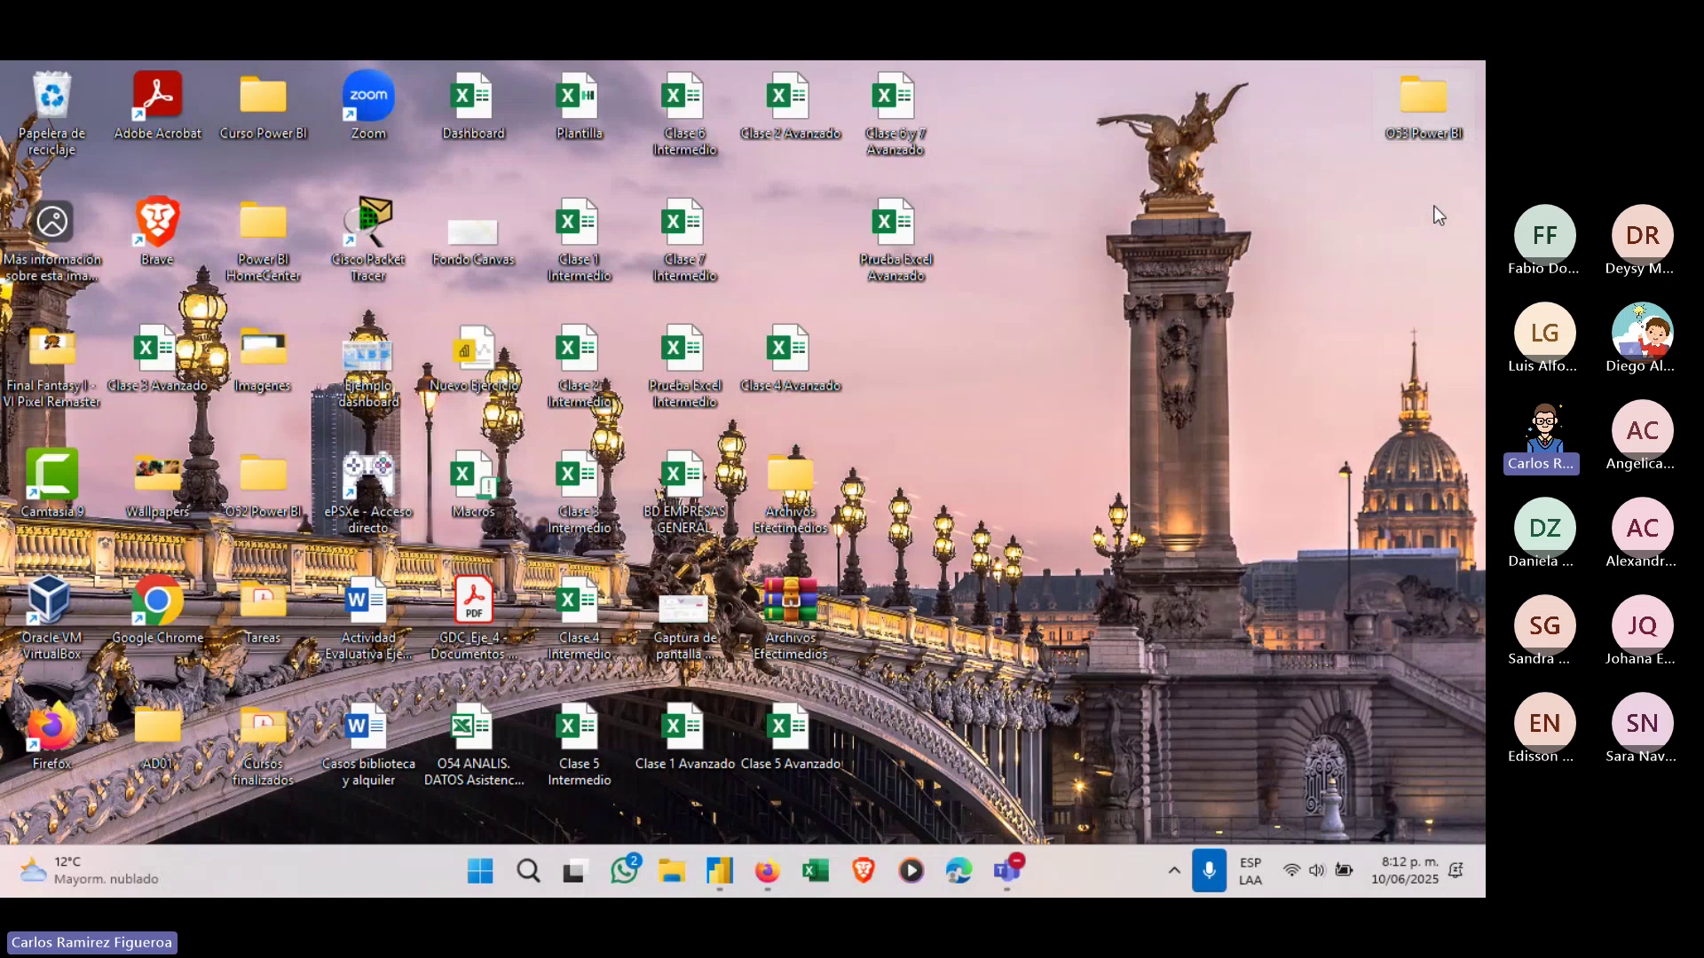
left_click_drag(1429, 99, 765, 243)
right_click(916, 348)
mouse_move(982, 483)
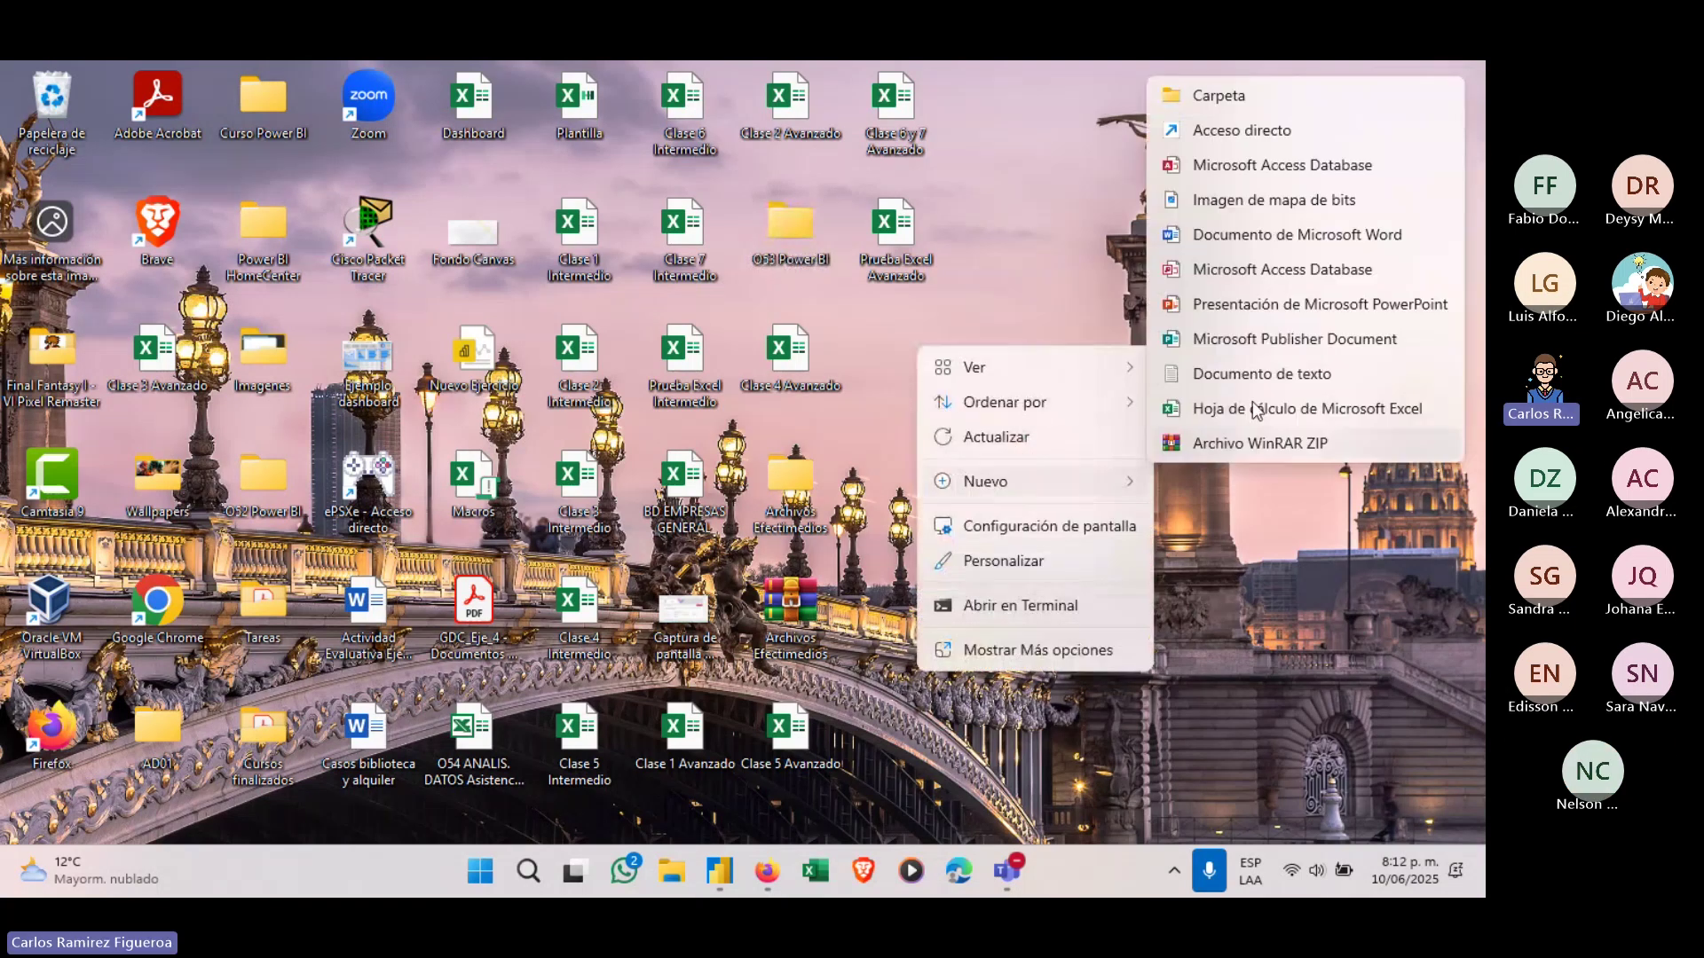
left_click(1243, 98)
type("054 Power BI")
key("Return")
Set the O53 Power BI desktop folder apart from the other icons and examine its Archivos and Ejercicios subfolders.
left_click_drag(791, 225, 1325, 245)
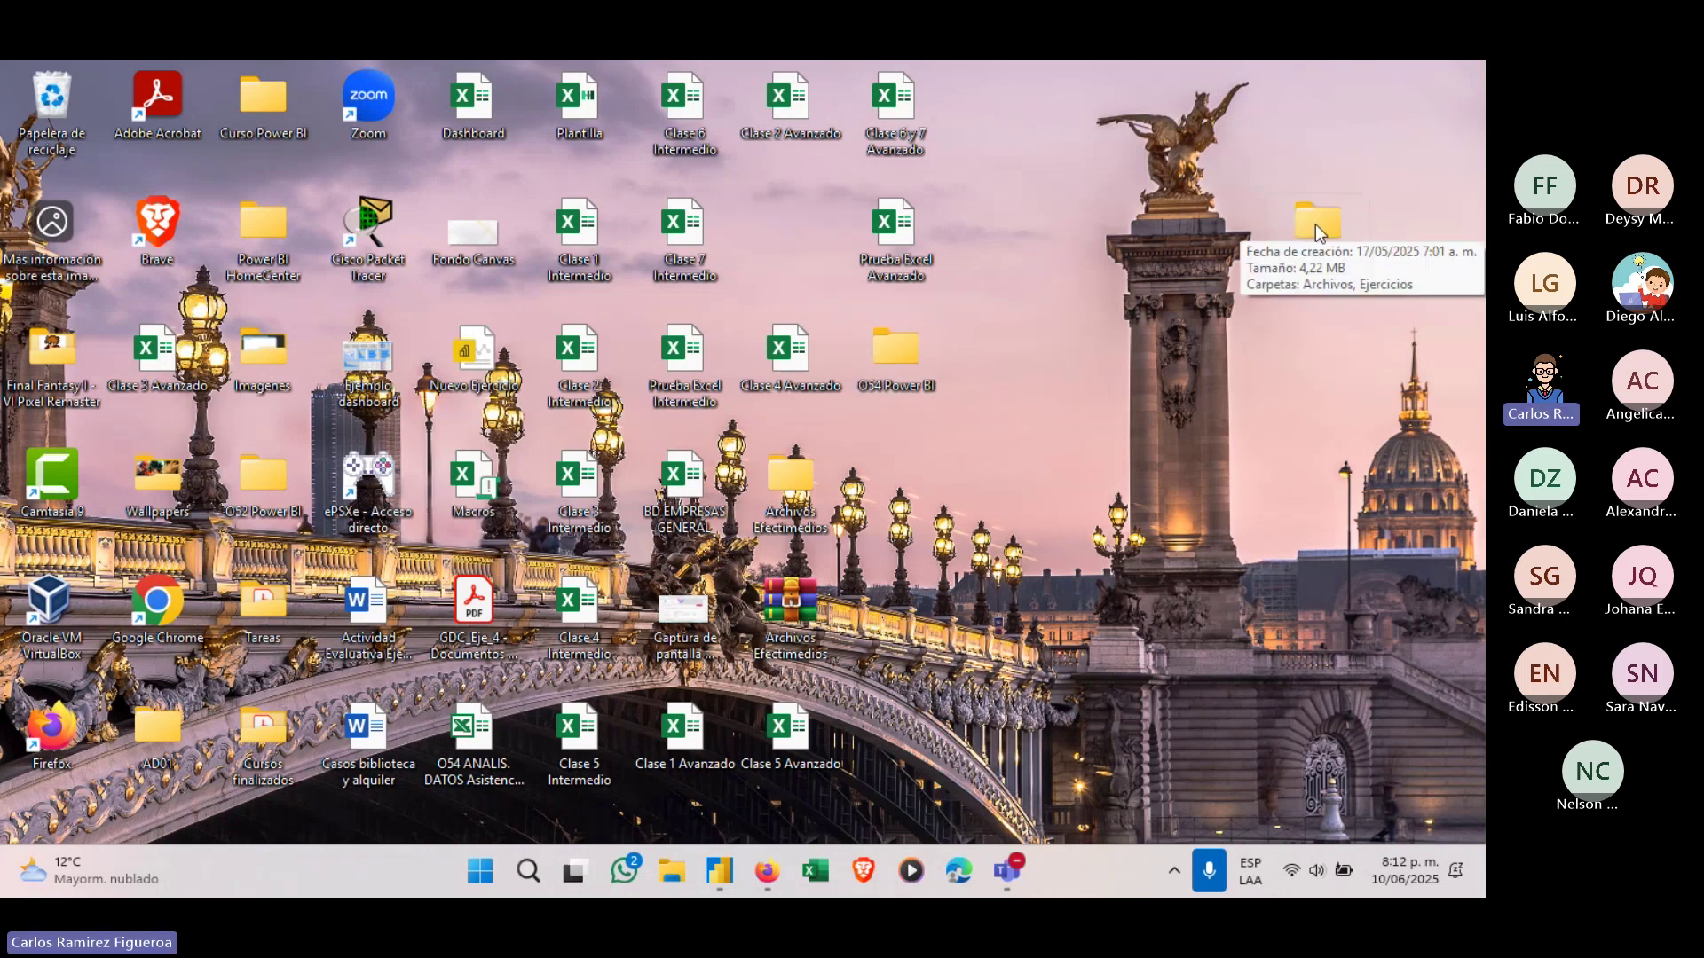
double_click(1315, 223)
left_click(177, 197)
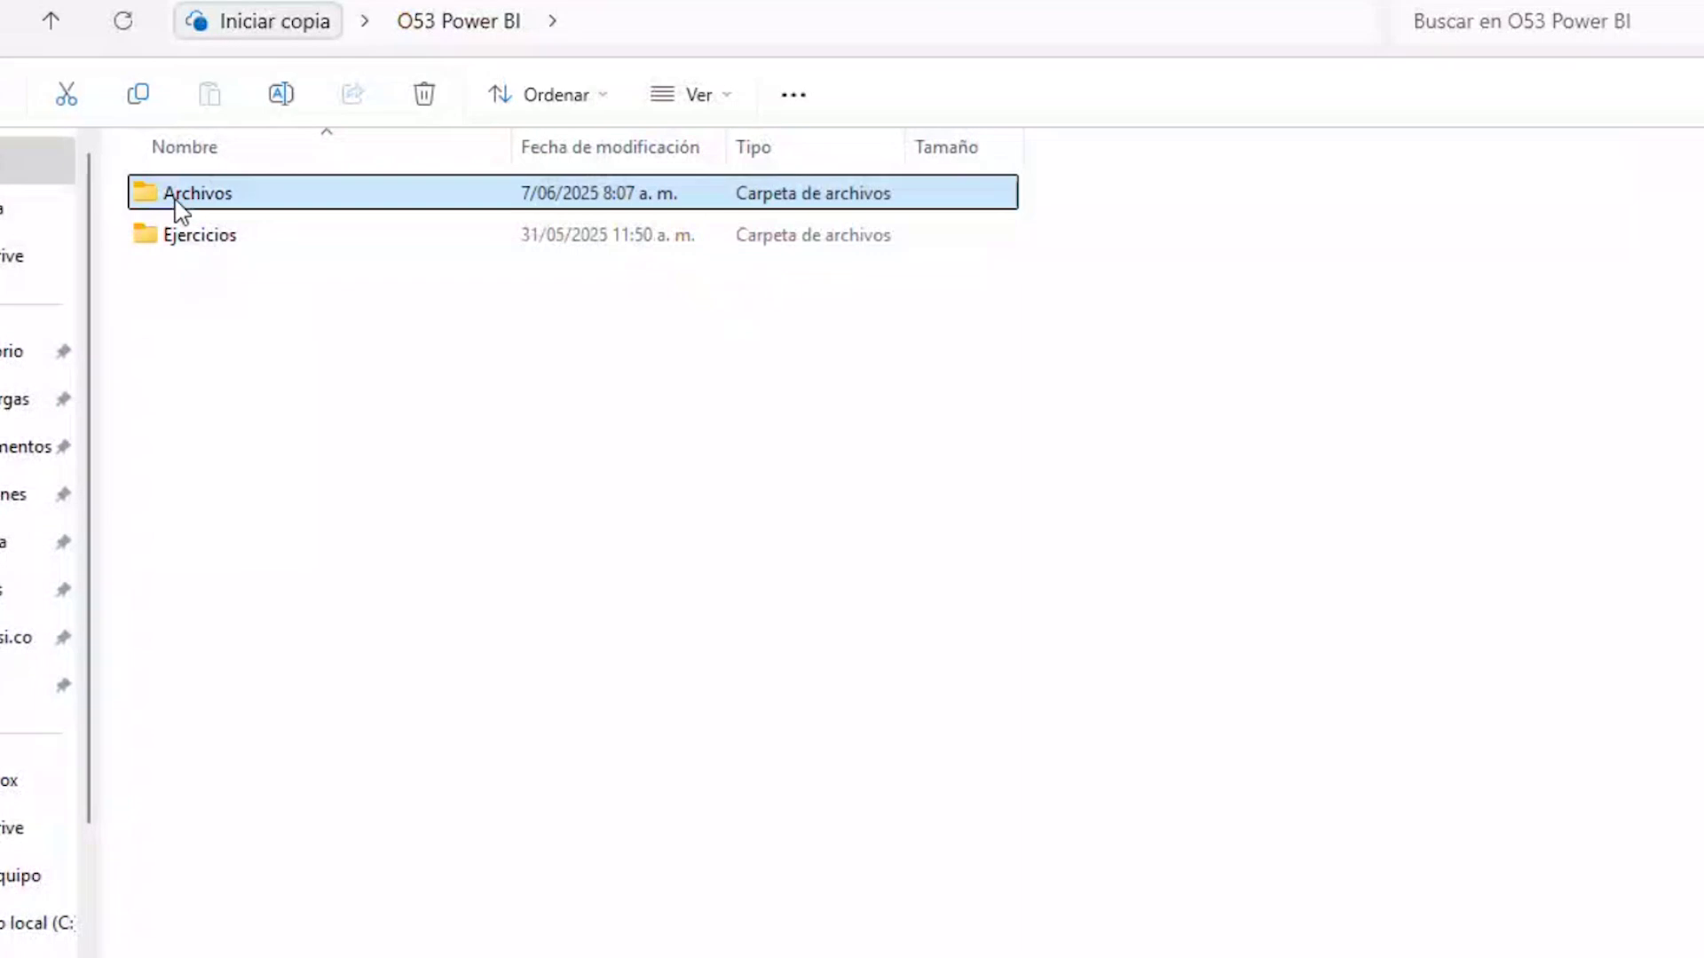
left_click(196, 253)
left_click(201, 202)
left_click(205, 226)
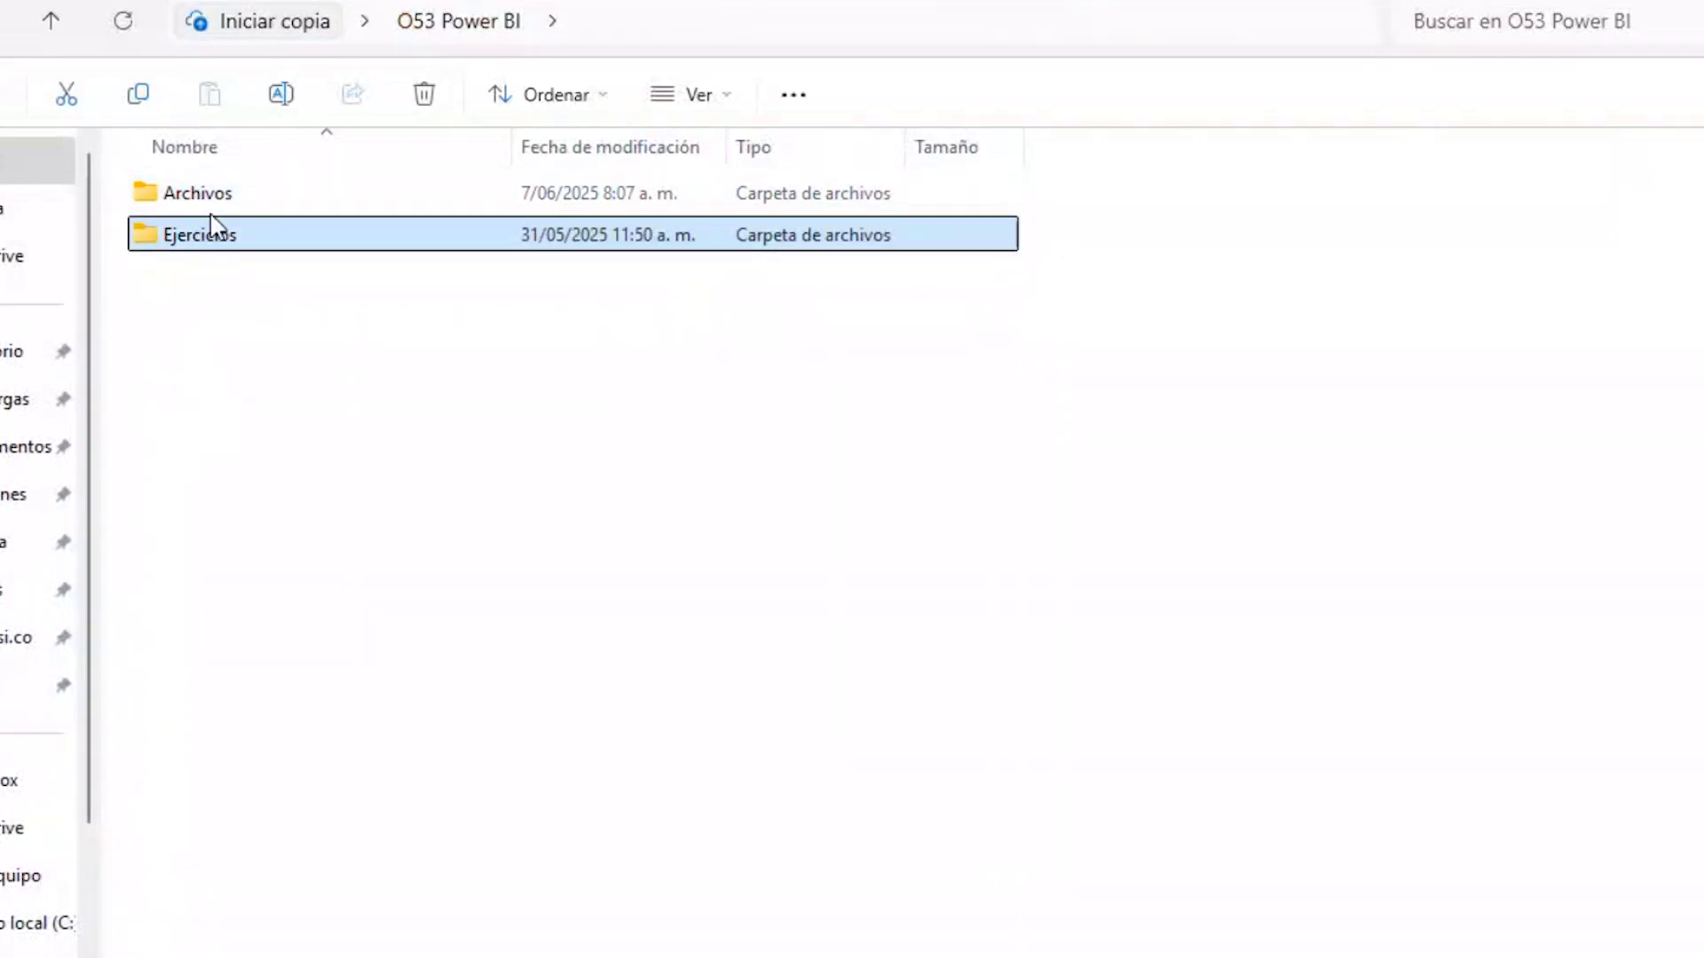
left_click(211, 200)
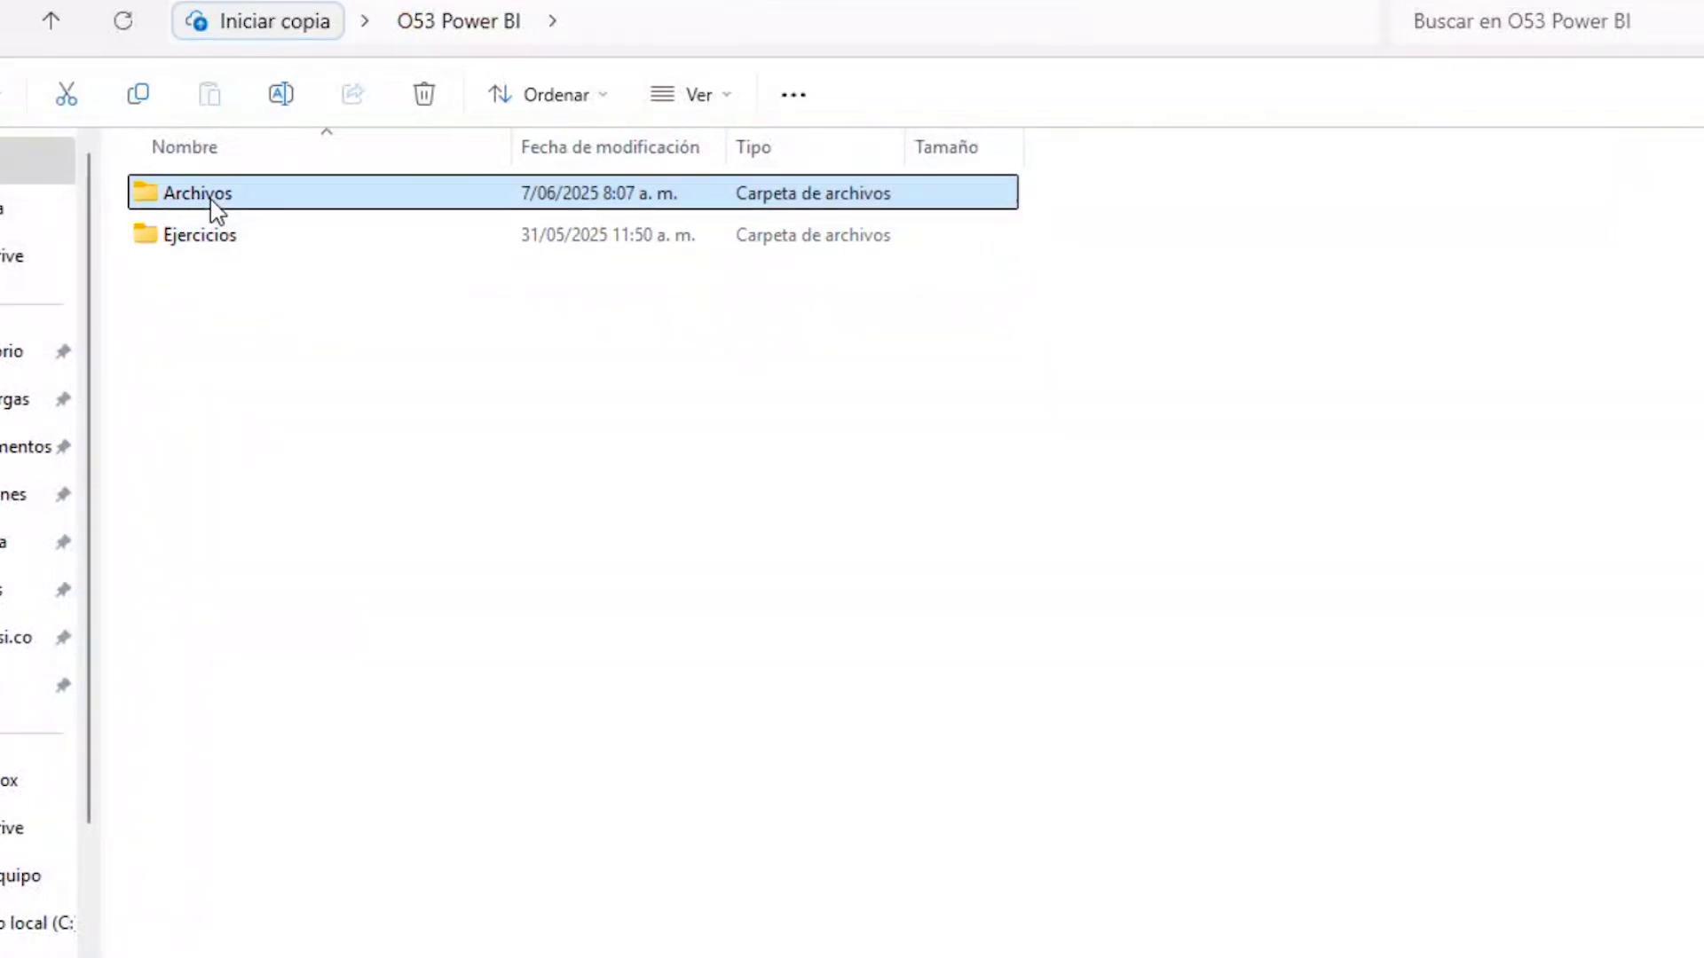
left_click(210, 246)
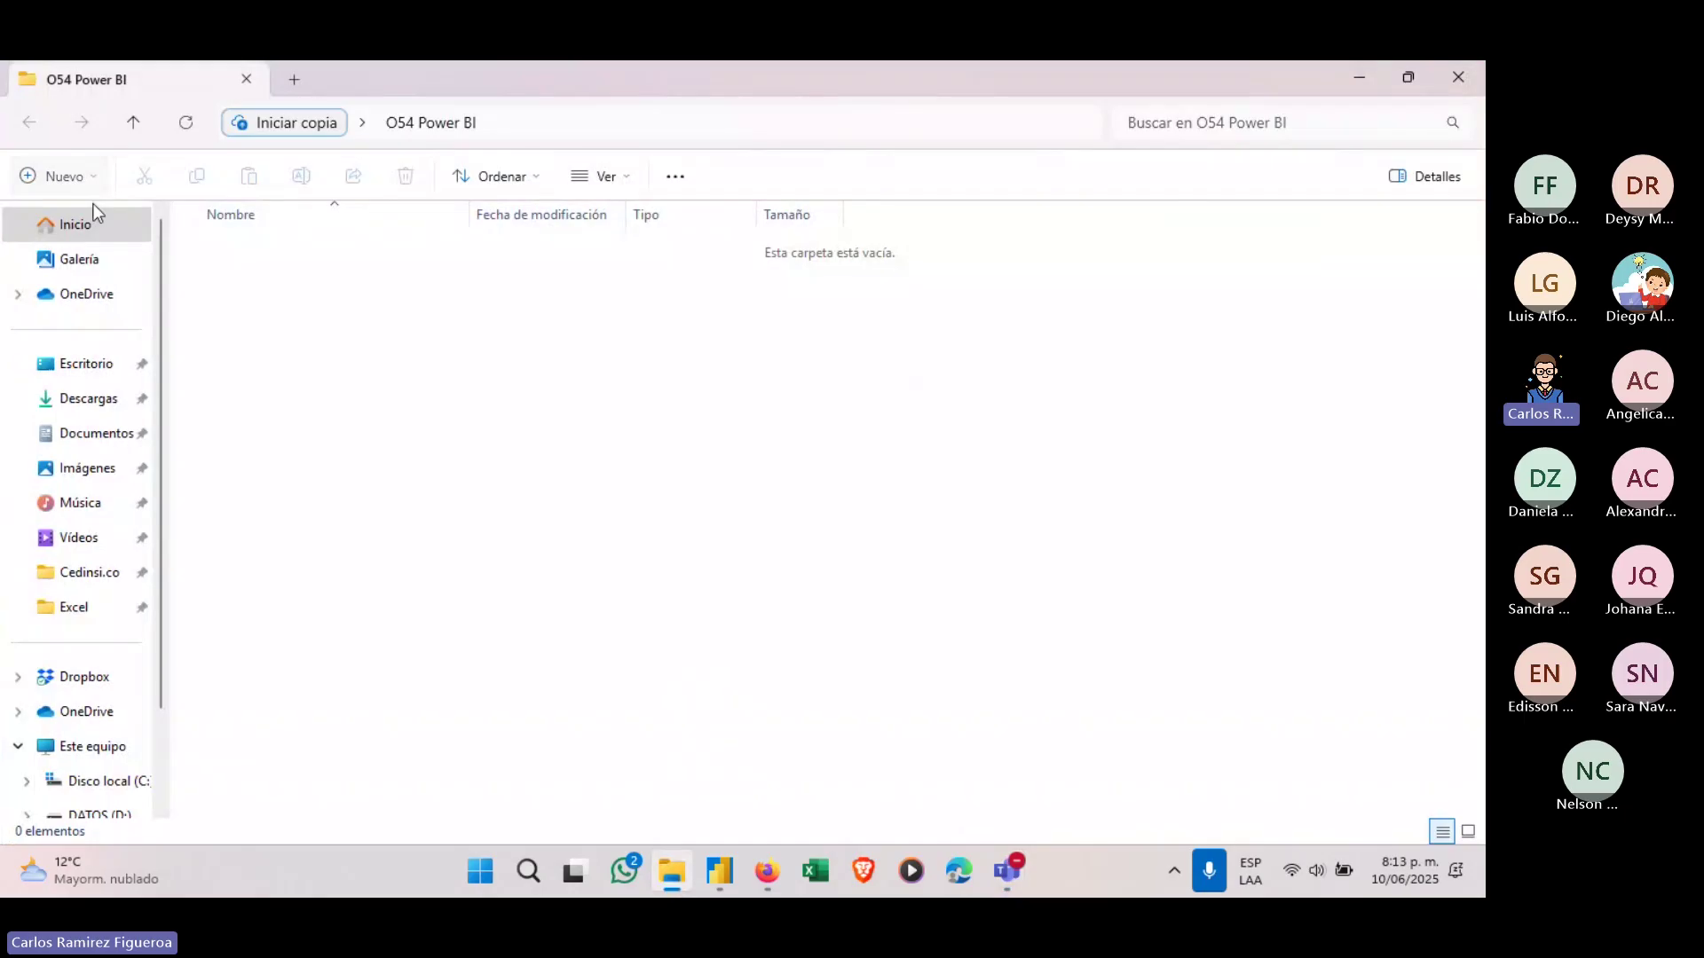
Create two subfolders named Archivos and Ejercicios inside the O54 Power BI folder.
key("ctrl+shift+n")
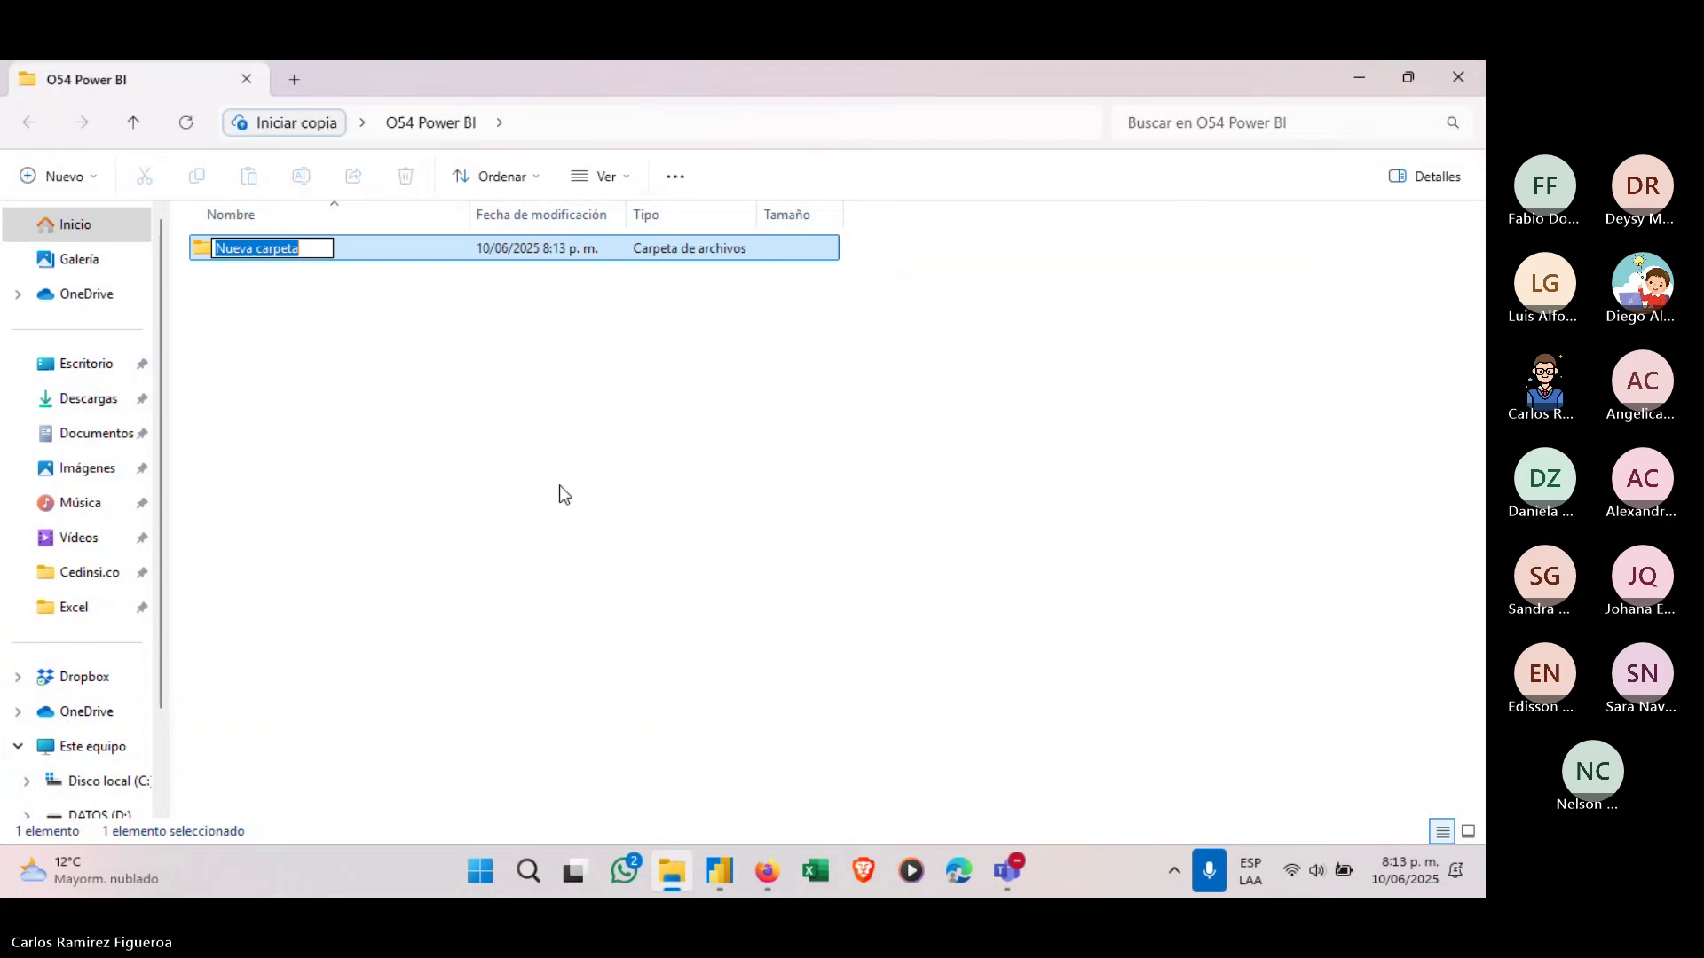
type("Archivos")
left_click(559, 485)
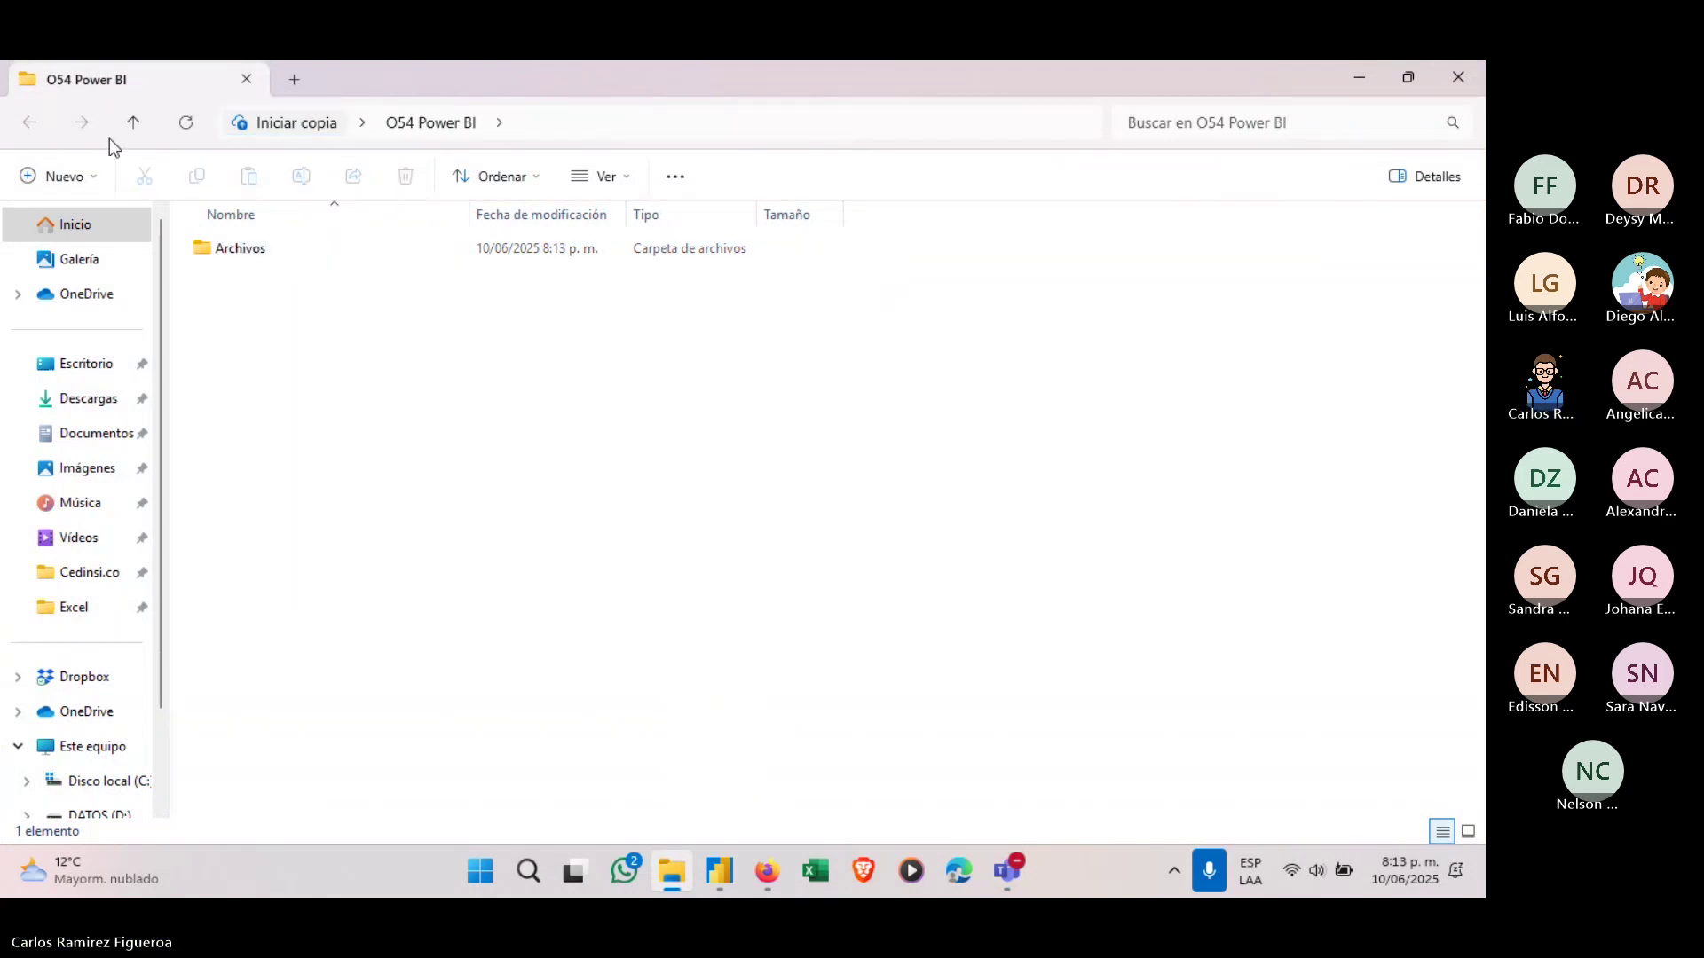
key("ctrl+shift+n")
type("Ejercicios")
key("Return")
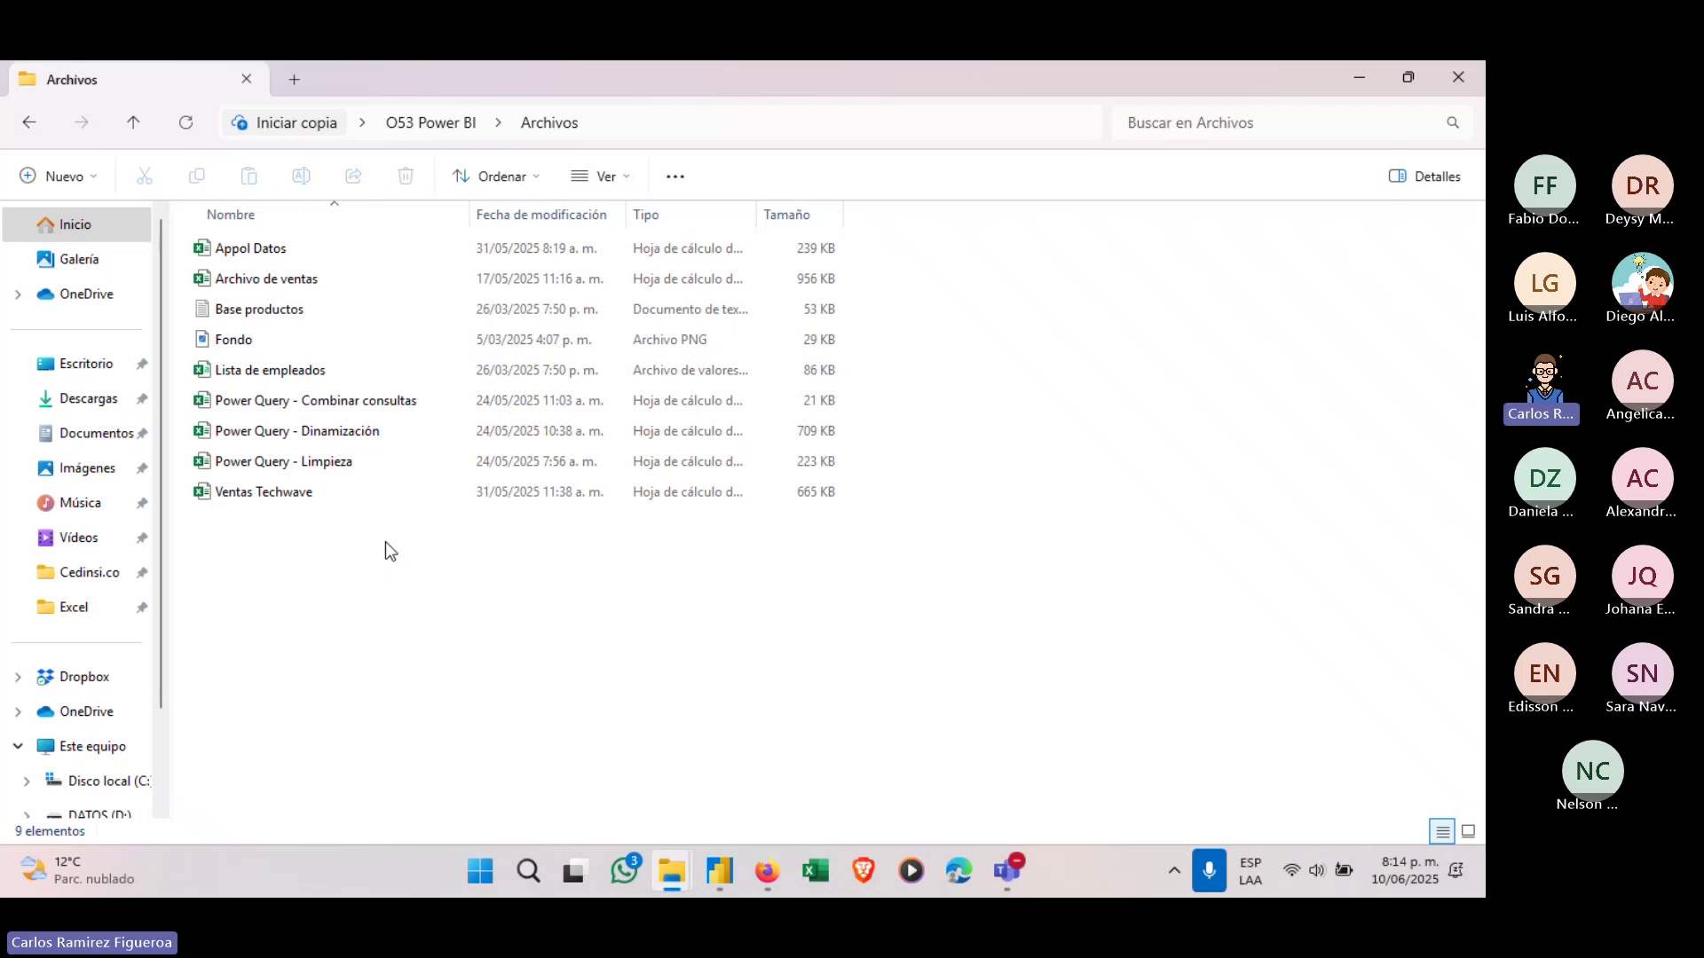
Move Archivo de ventas, Base productos and Lista de empleados from Descargas into the Archivos folder of O54 Power BI.
left_click(89, 399)
left_click(324, 336)
left_click(266, 279)
left_click(284, 337, "ctrl")
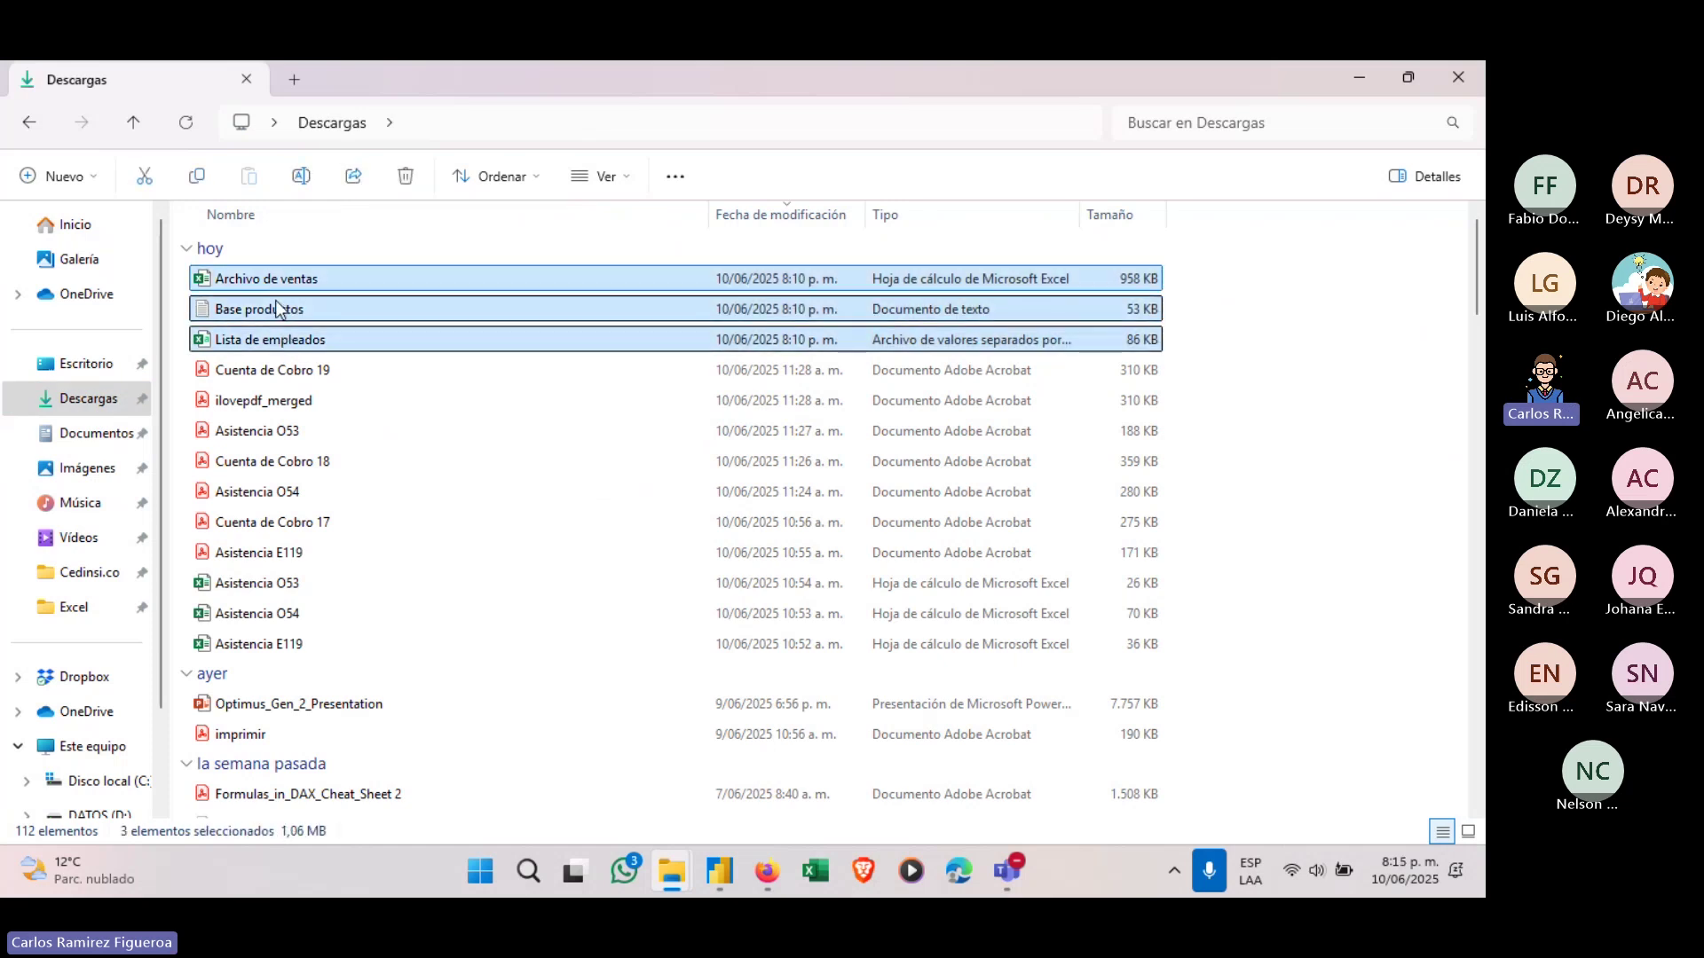
key("ctrl+x")
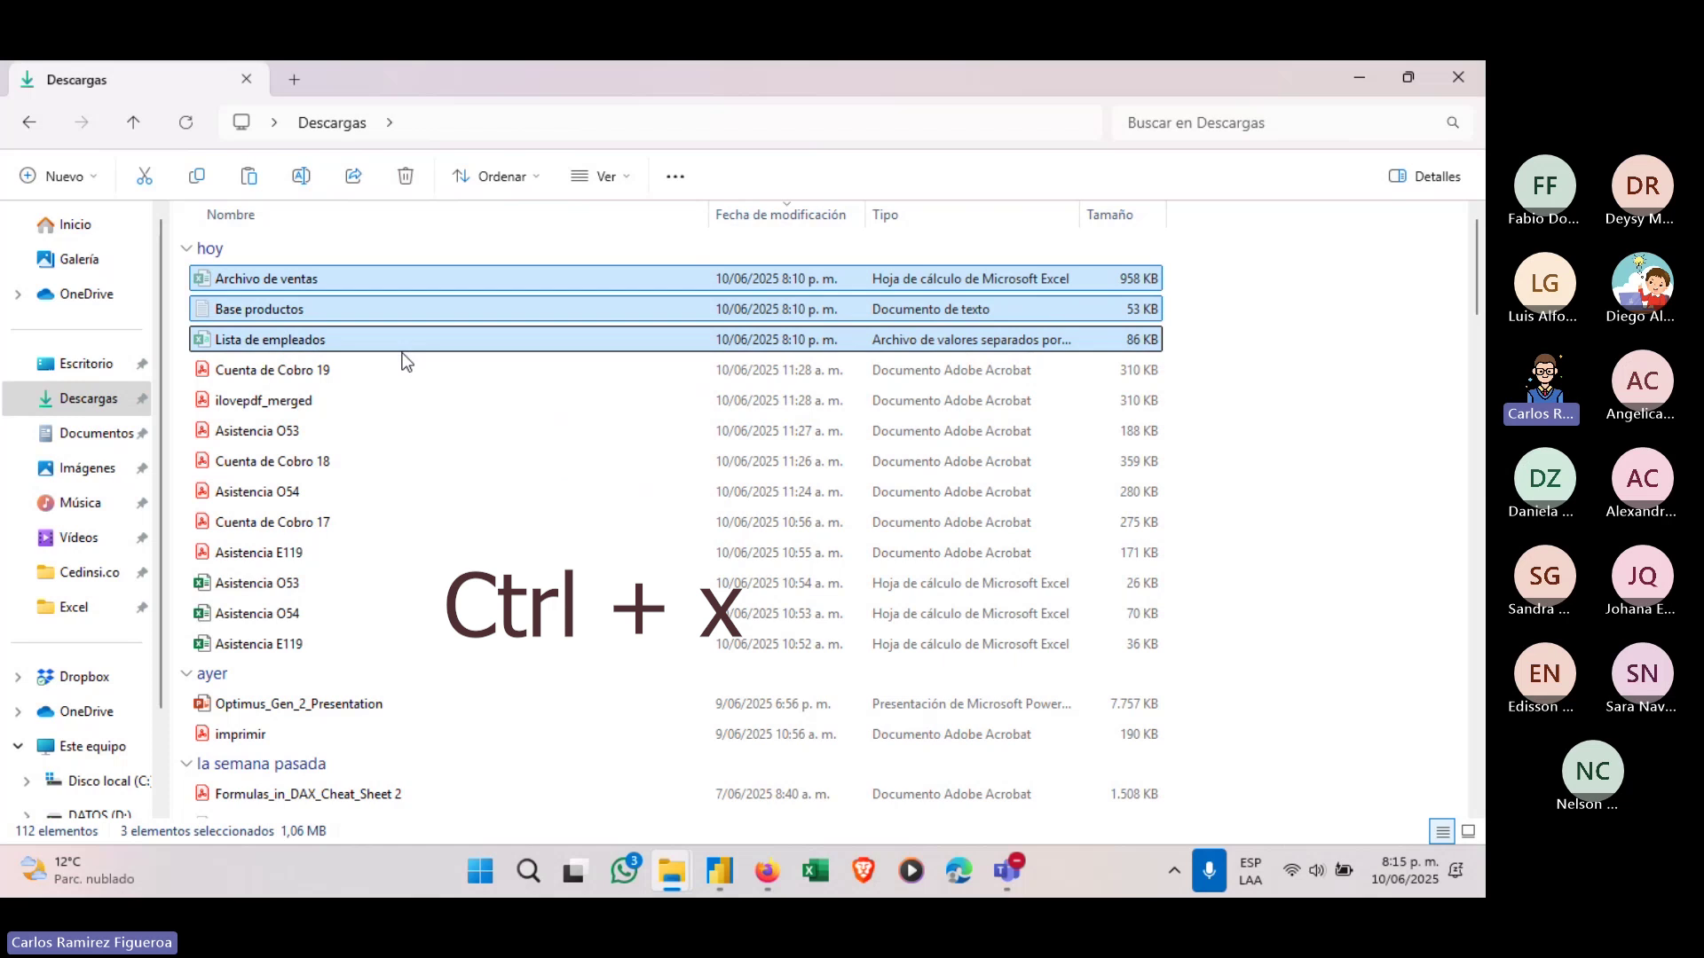
mouse_move(687, 877)
left_click(540, 696)
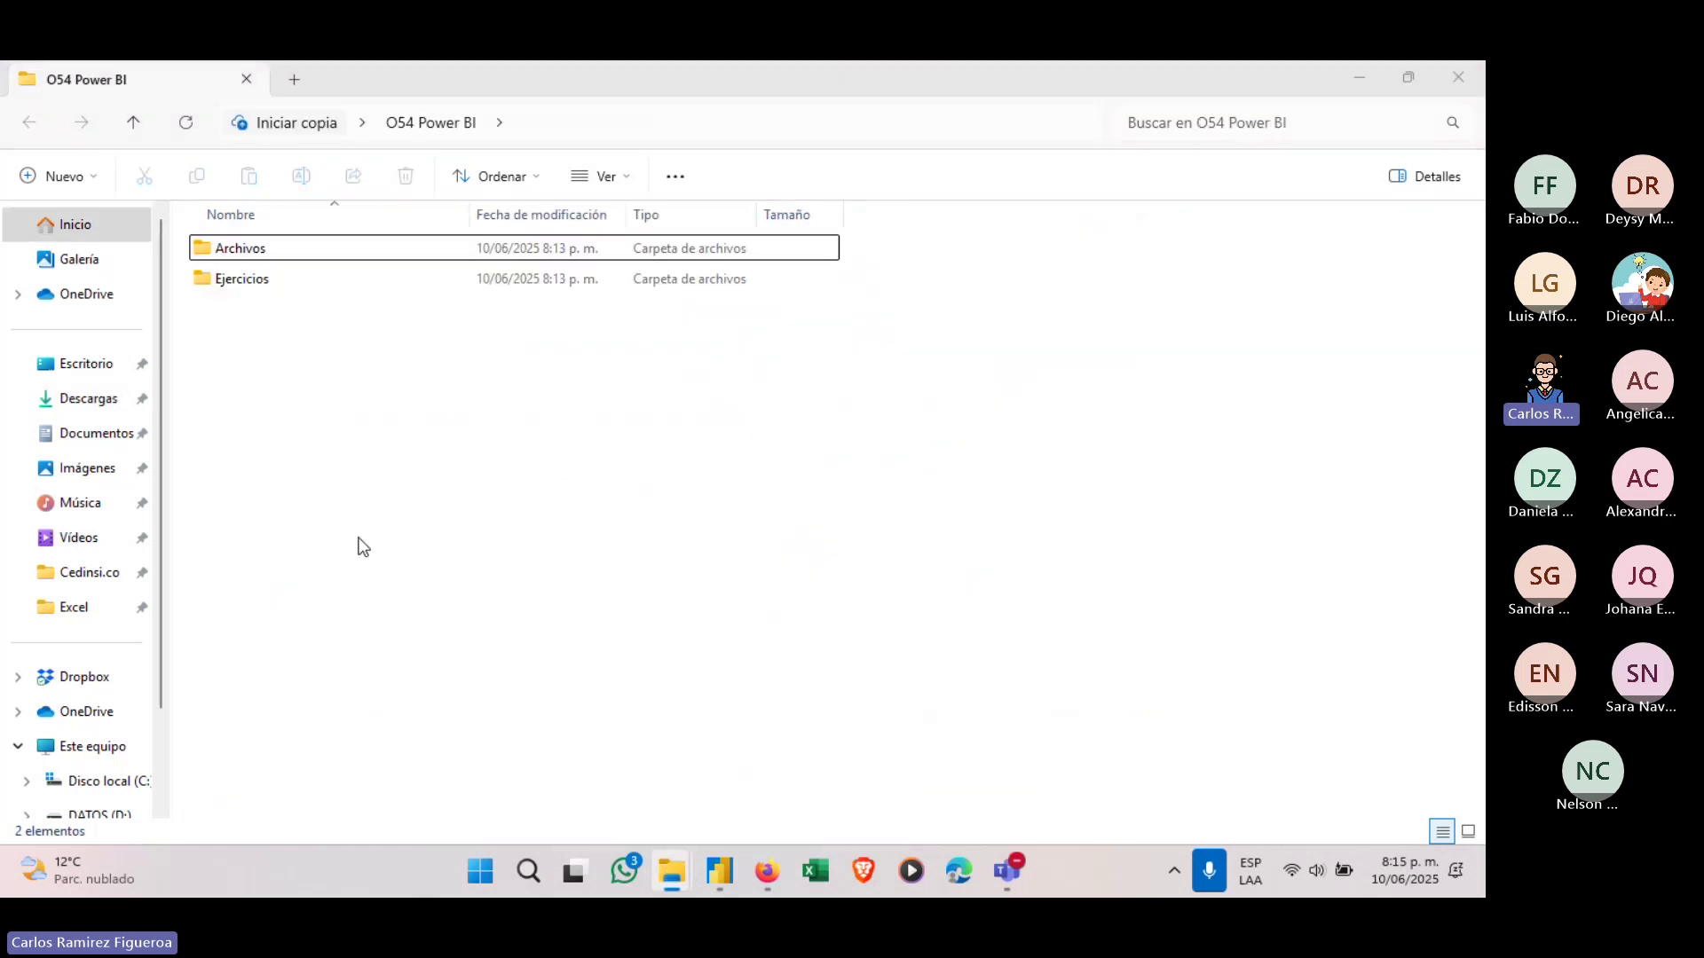
left_click(235, 257)
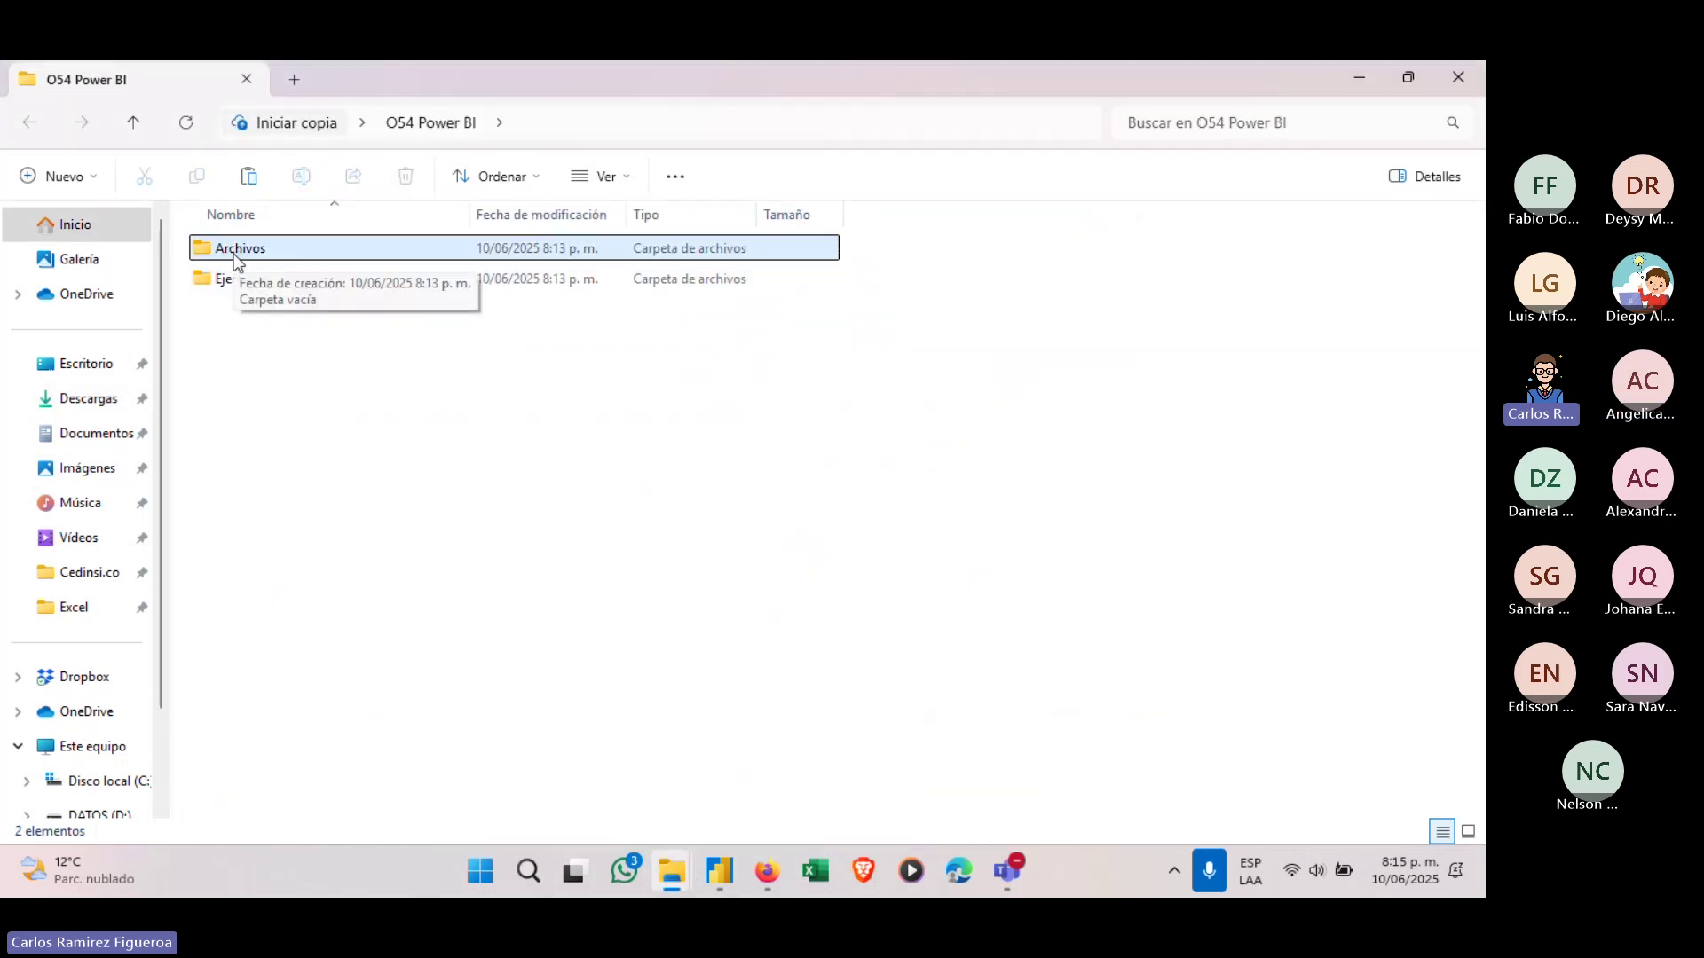
double_click(235, 256)
key("ctrl+v")
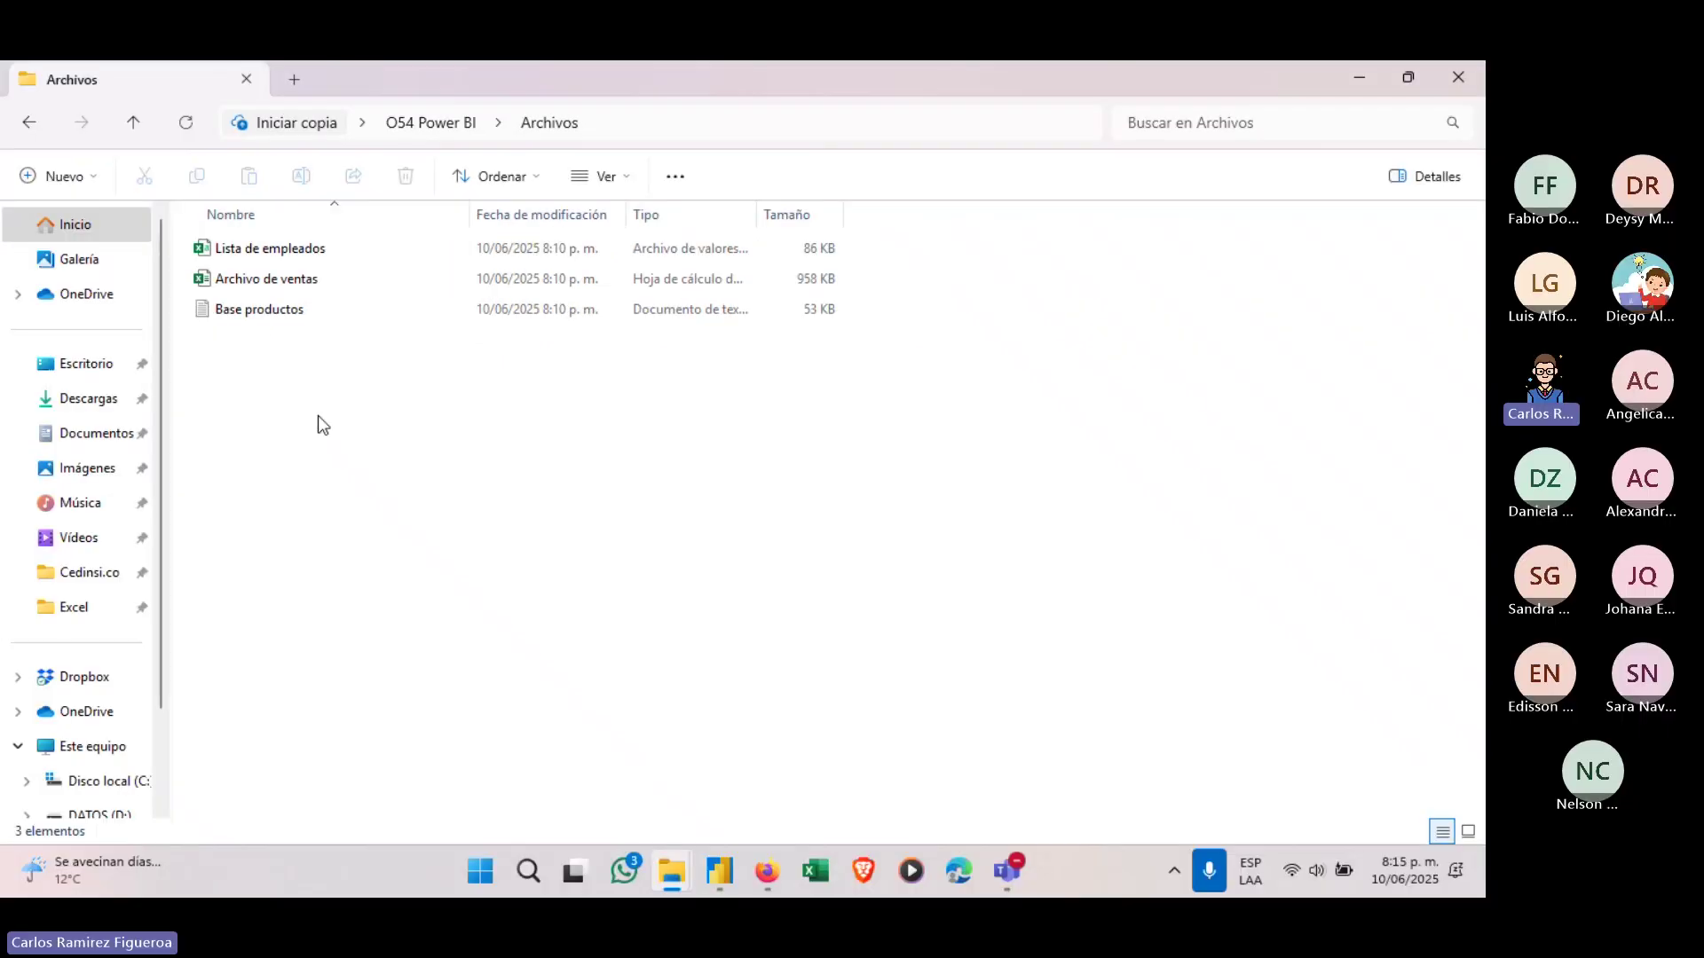
Check the contents of the Archivos subfolder and return to the O54 Power BI folder.
left_click(364, 87)
key("Escape")
key("alt+Up")
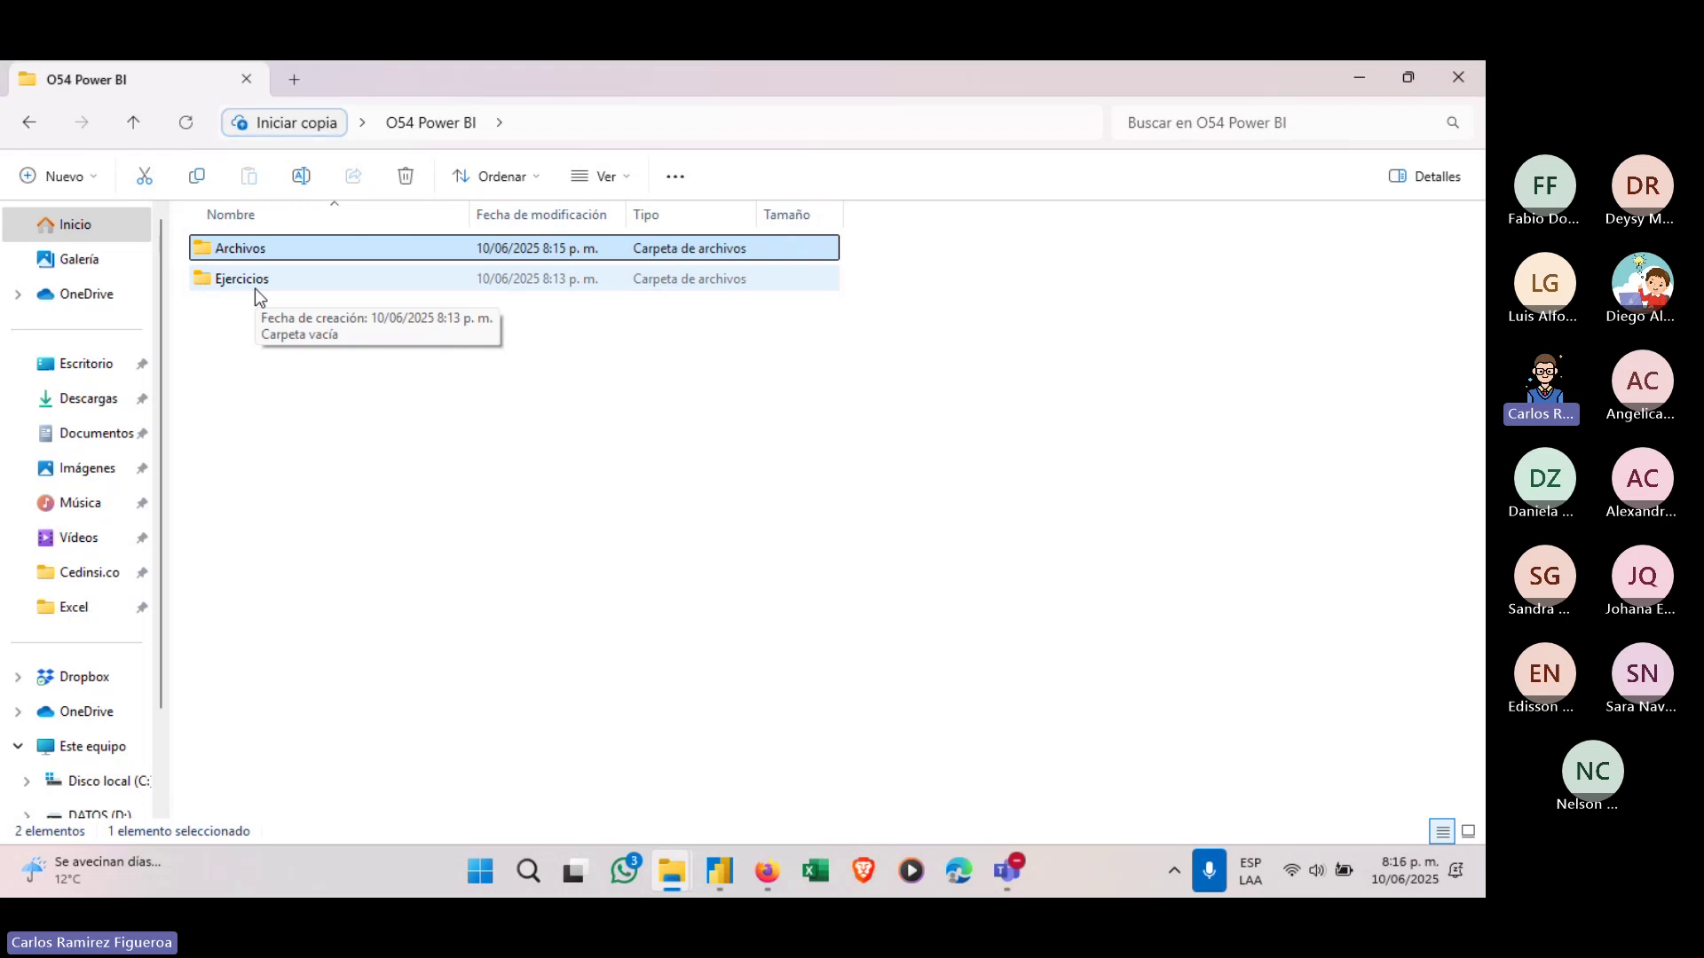
key("Return")
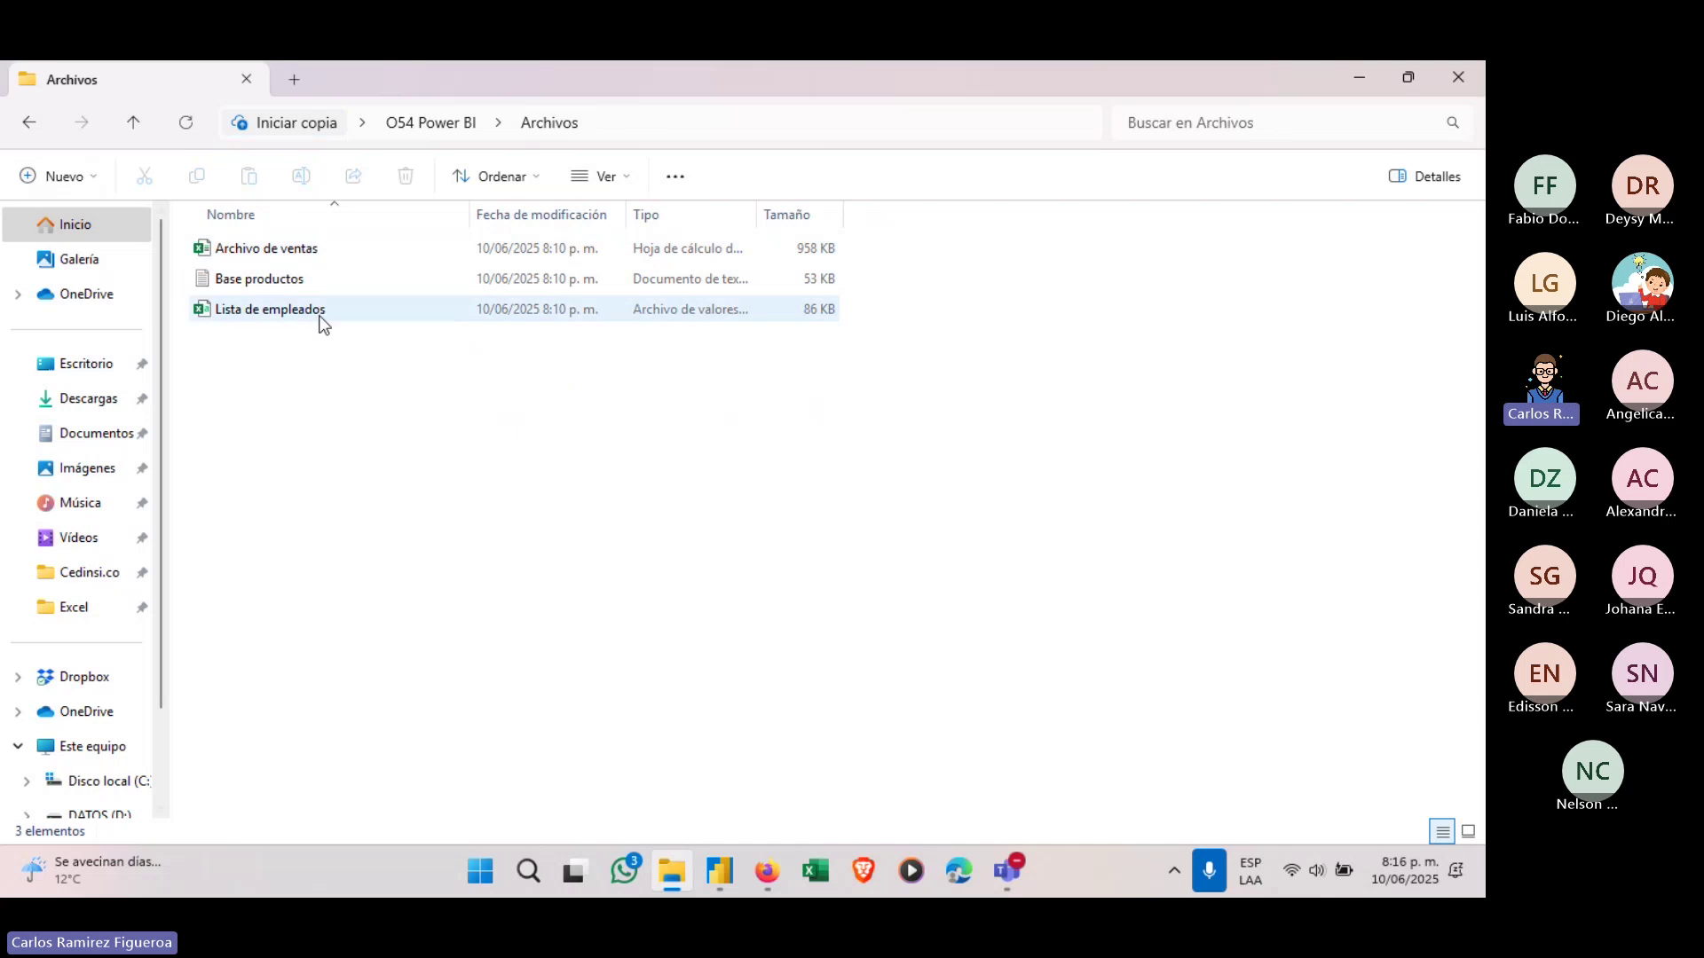
left_click(419, 124)
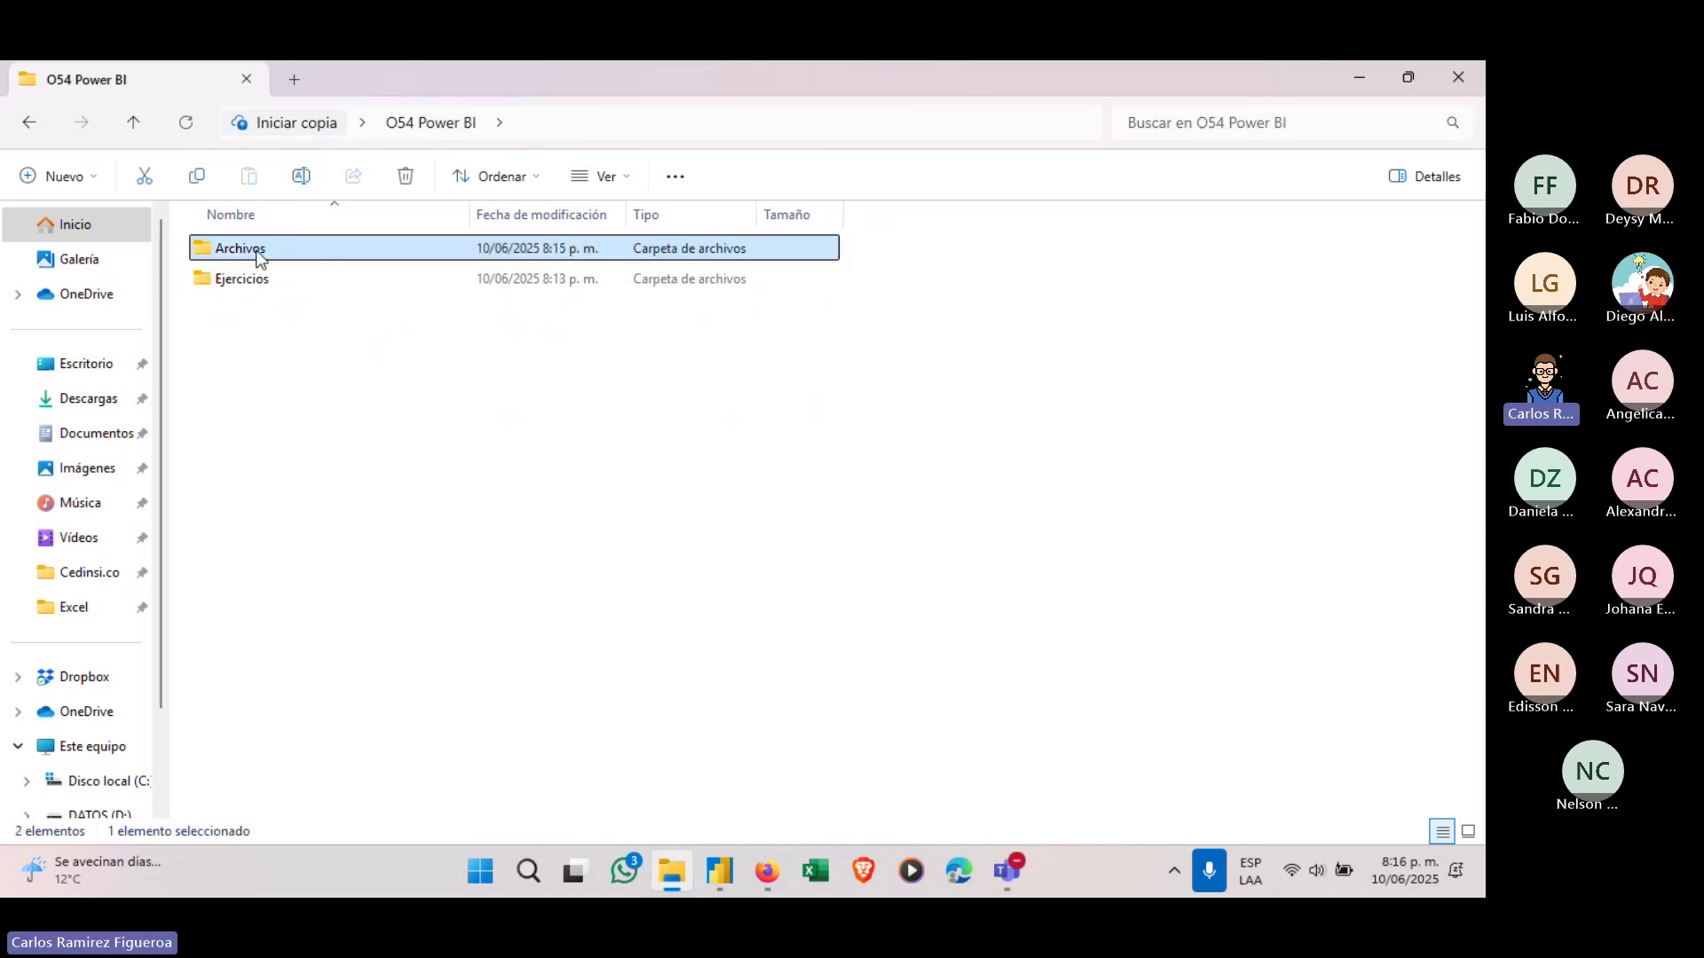
left_click(1209, 376)
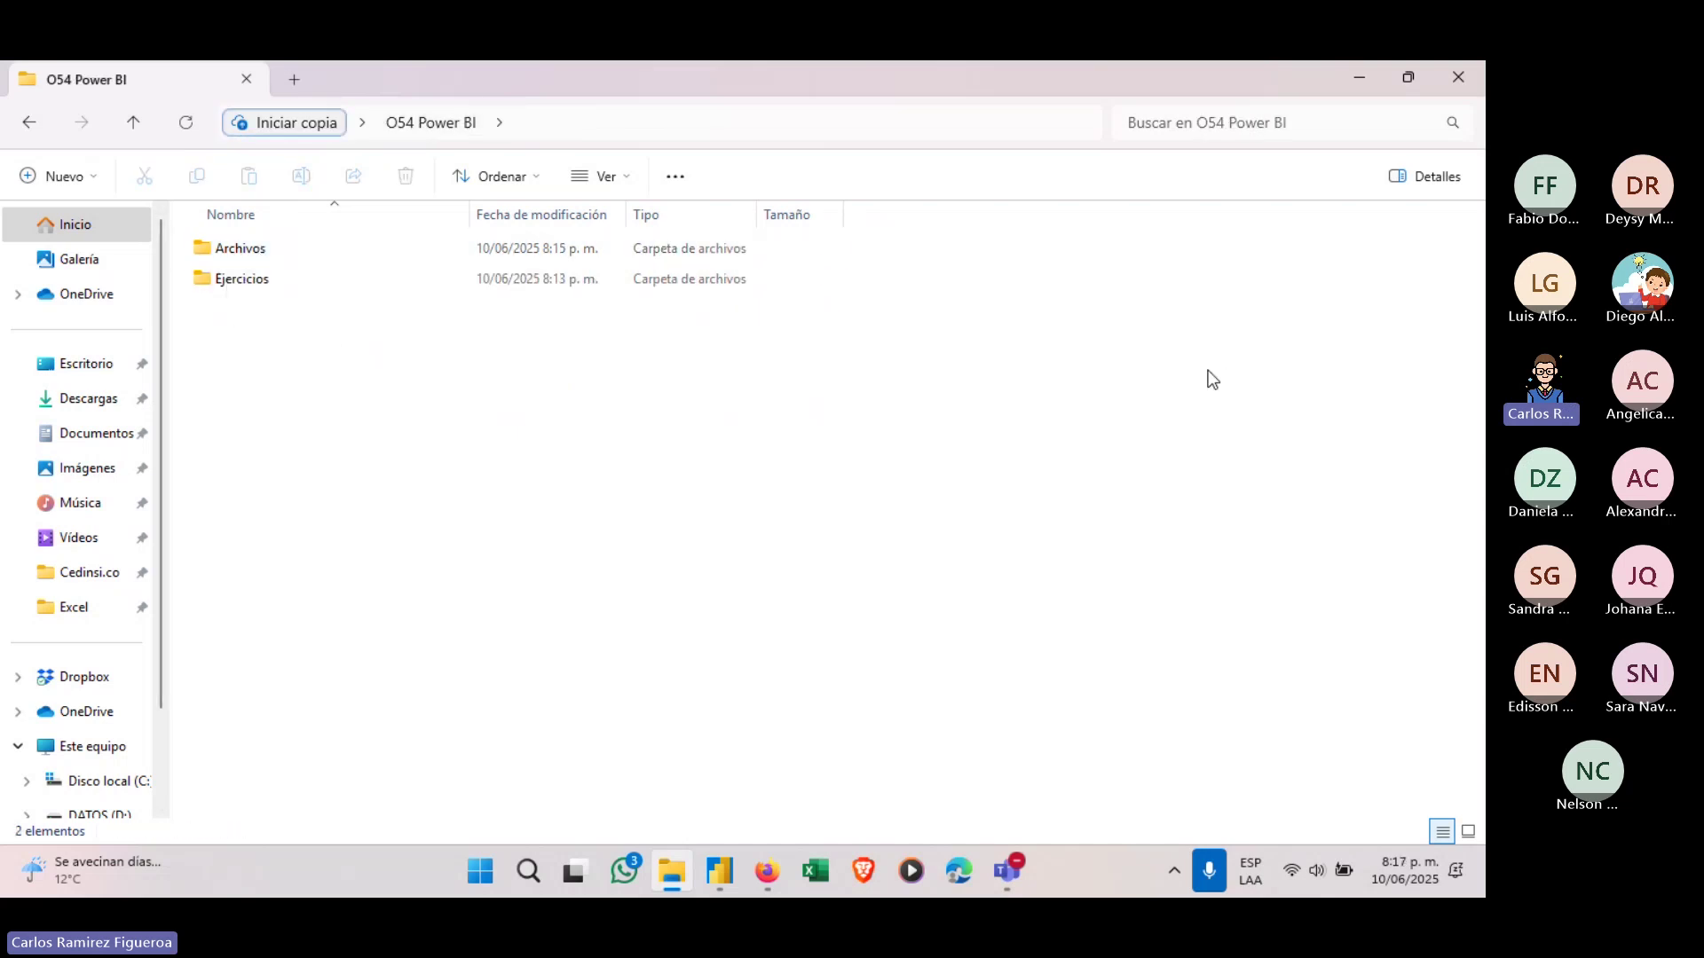
Switch to Power BI Desktop and open the full list of data sources for getting data.
left_click(722, 874)
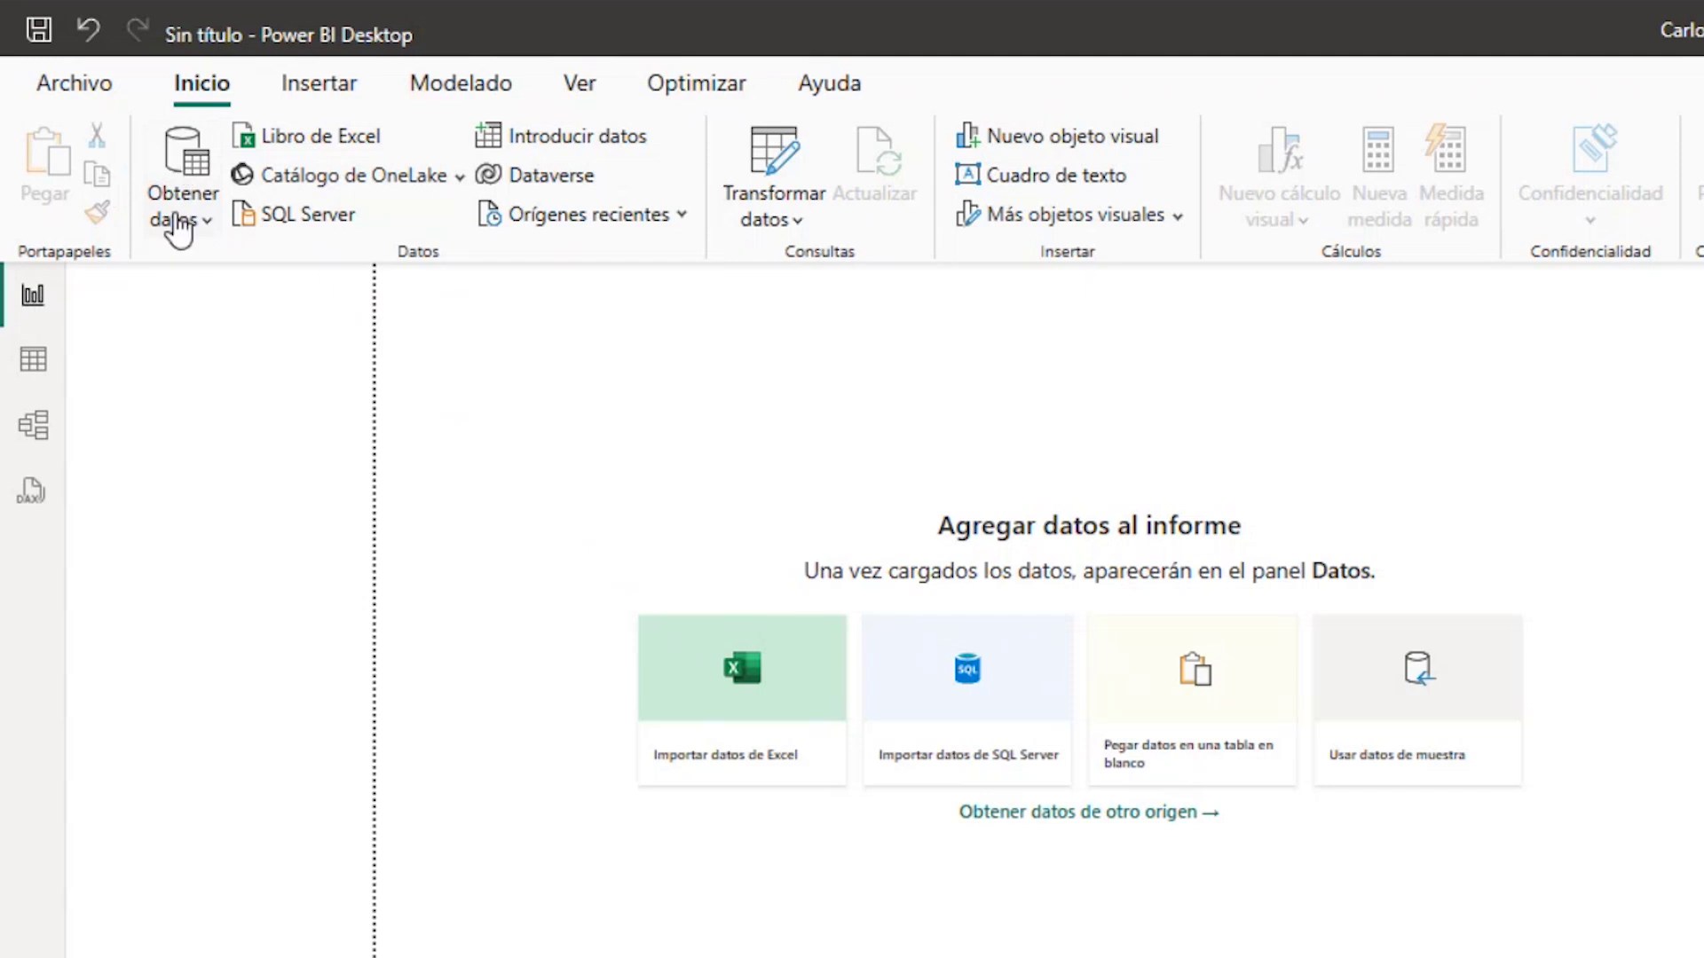
left_click(177, 222)
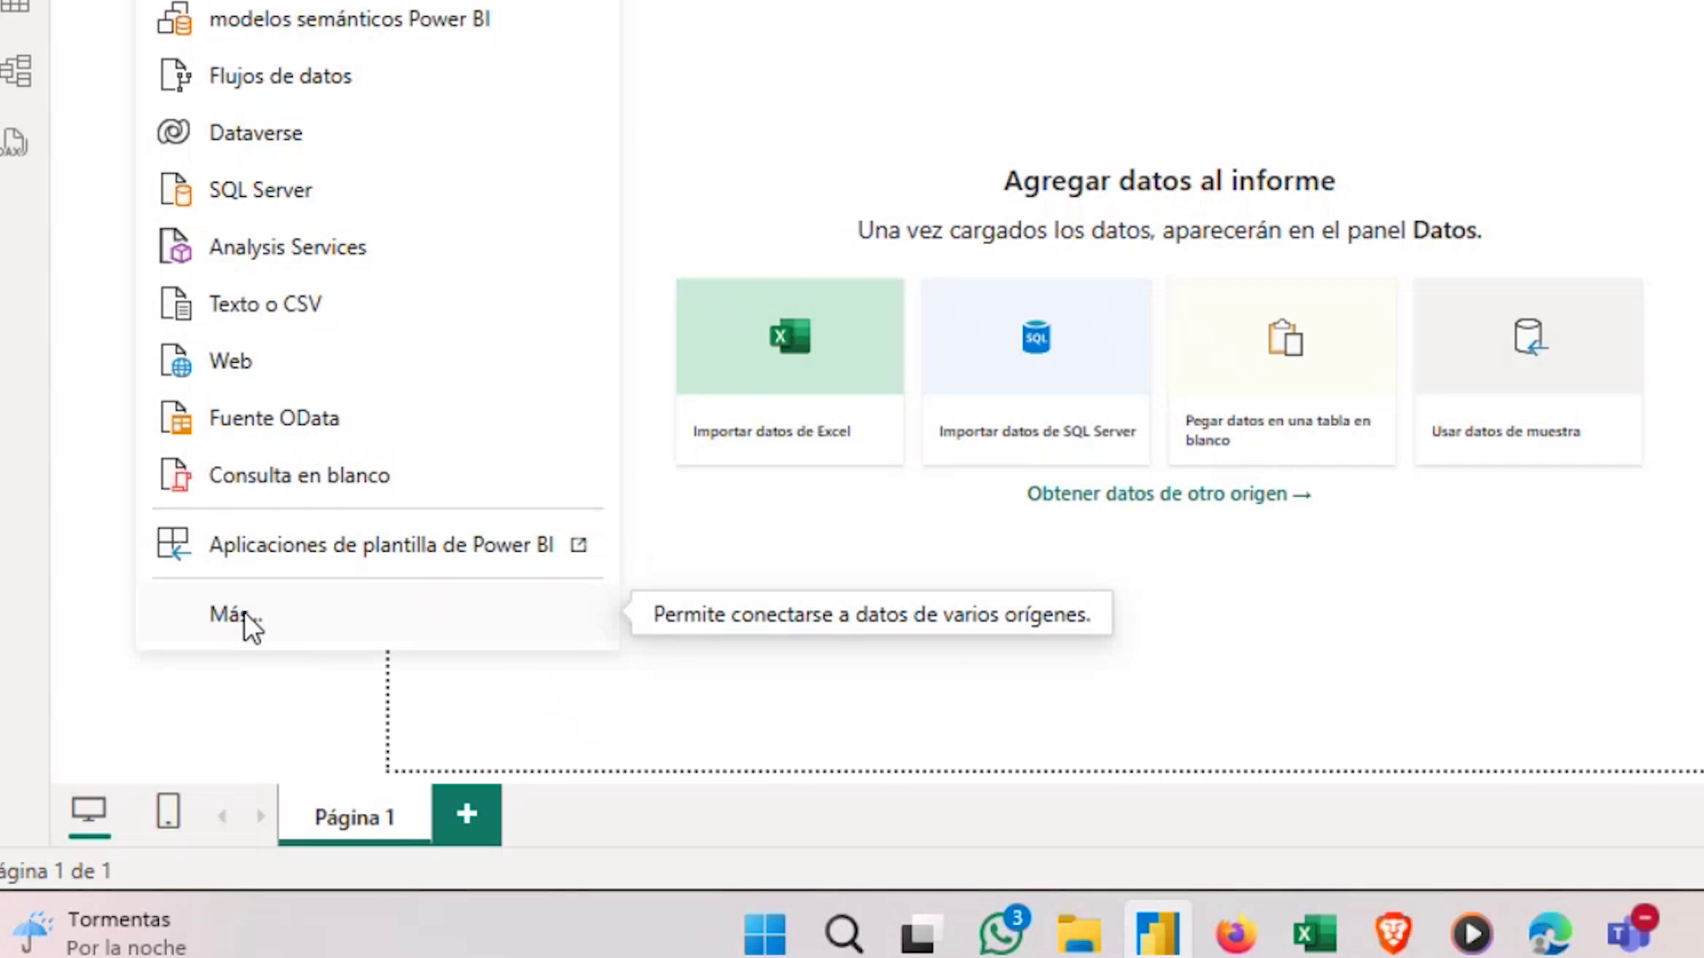
left_click(244, 614)
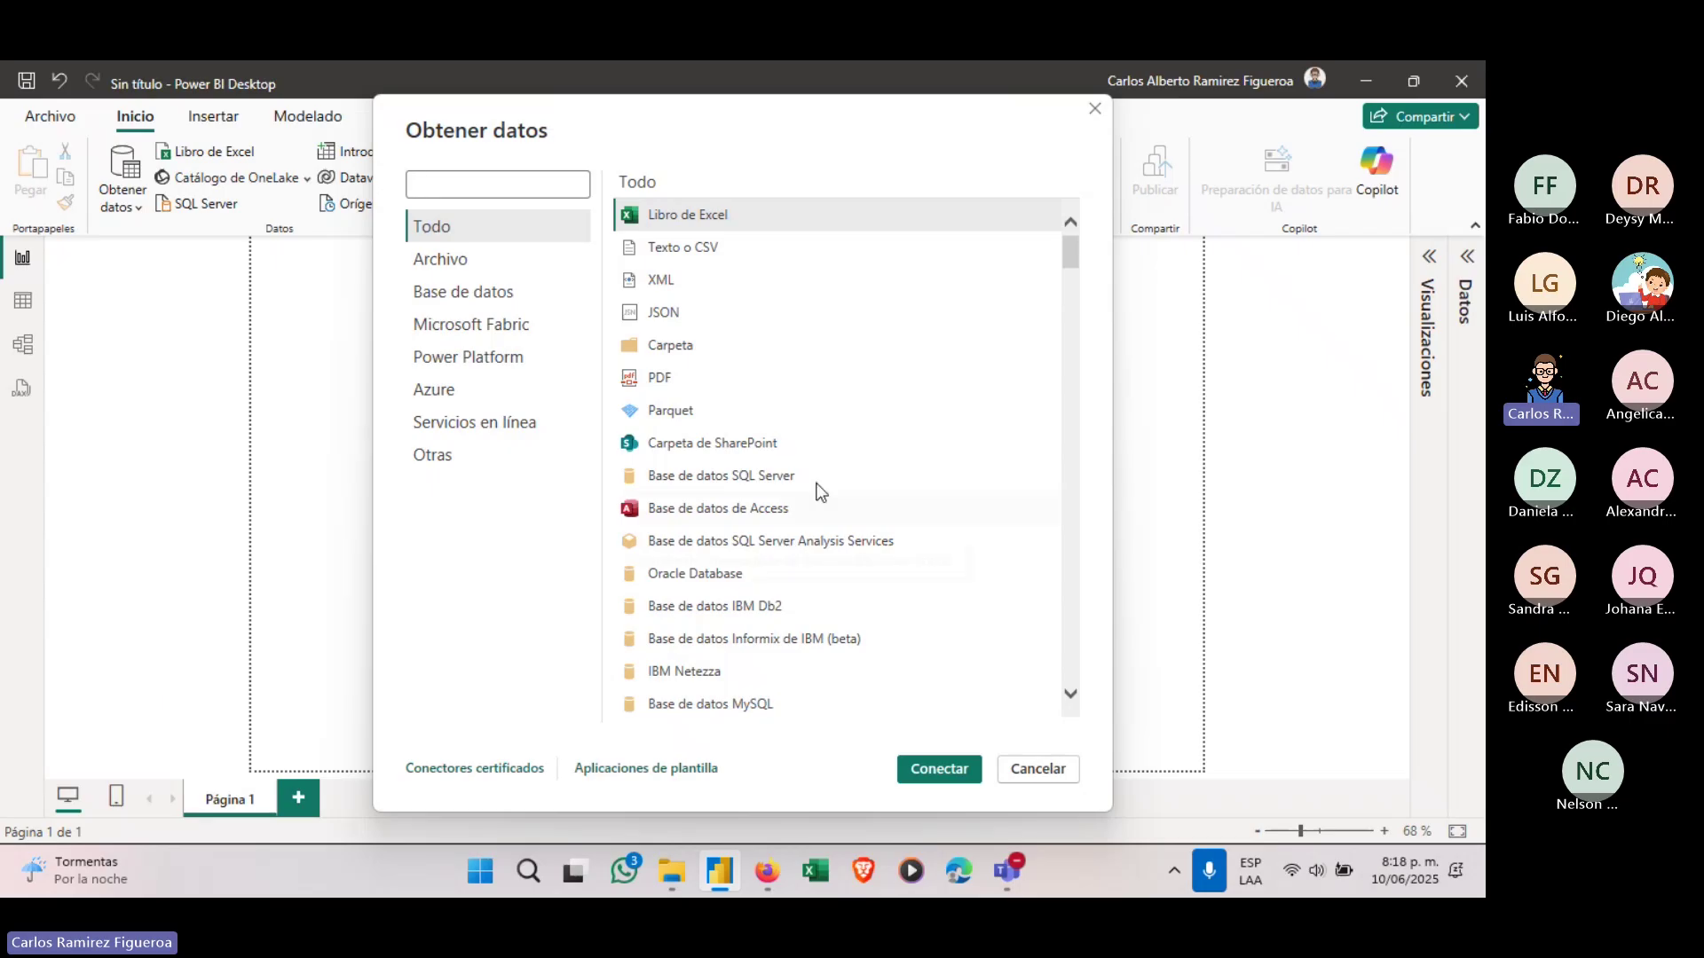
Examine the available data connectors, including the Base de datos and Otras categories with Web and Lista de SharePoint.
left_click_drag(1072, 257, 1053, 223)
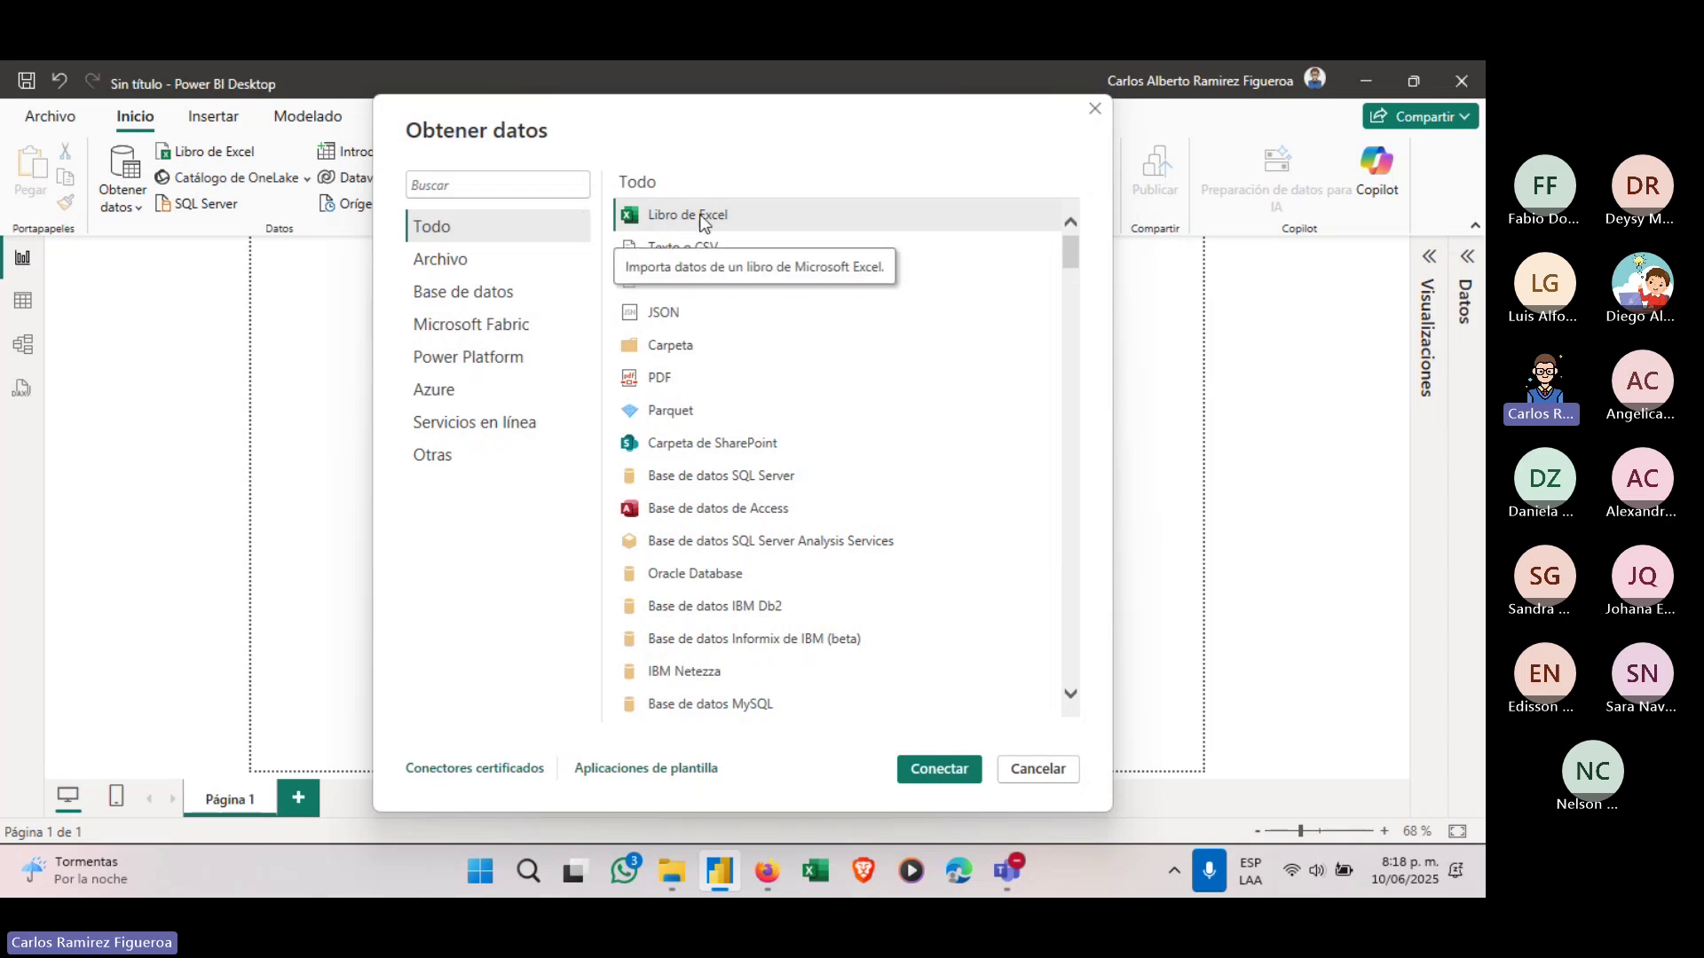
left_click_drag(1064, 245, 728, 275)
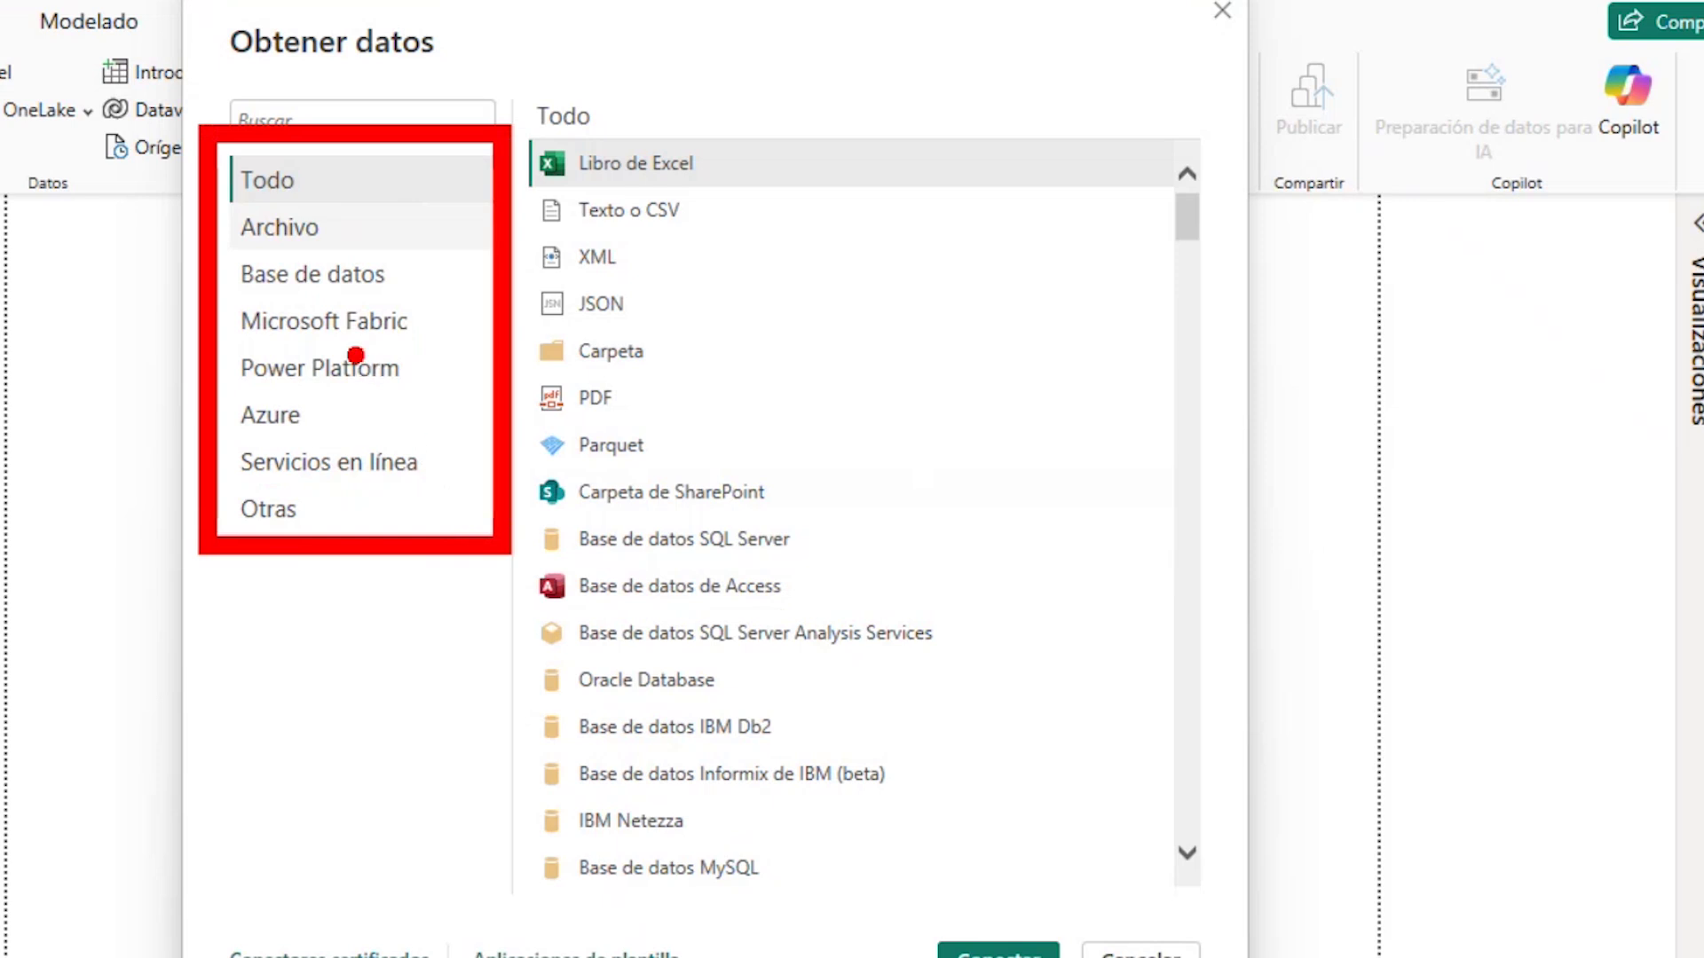
left_click(330, 281)
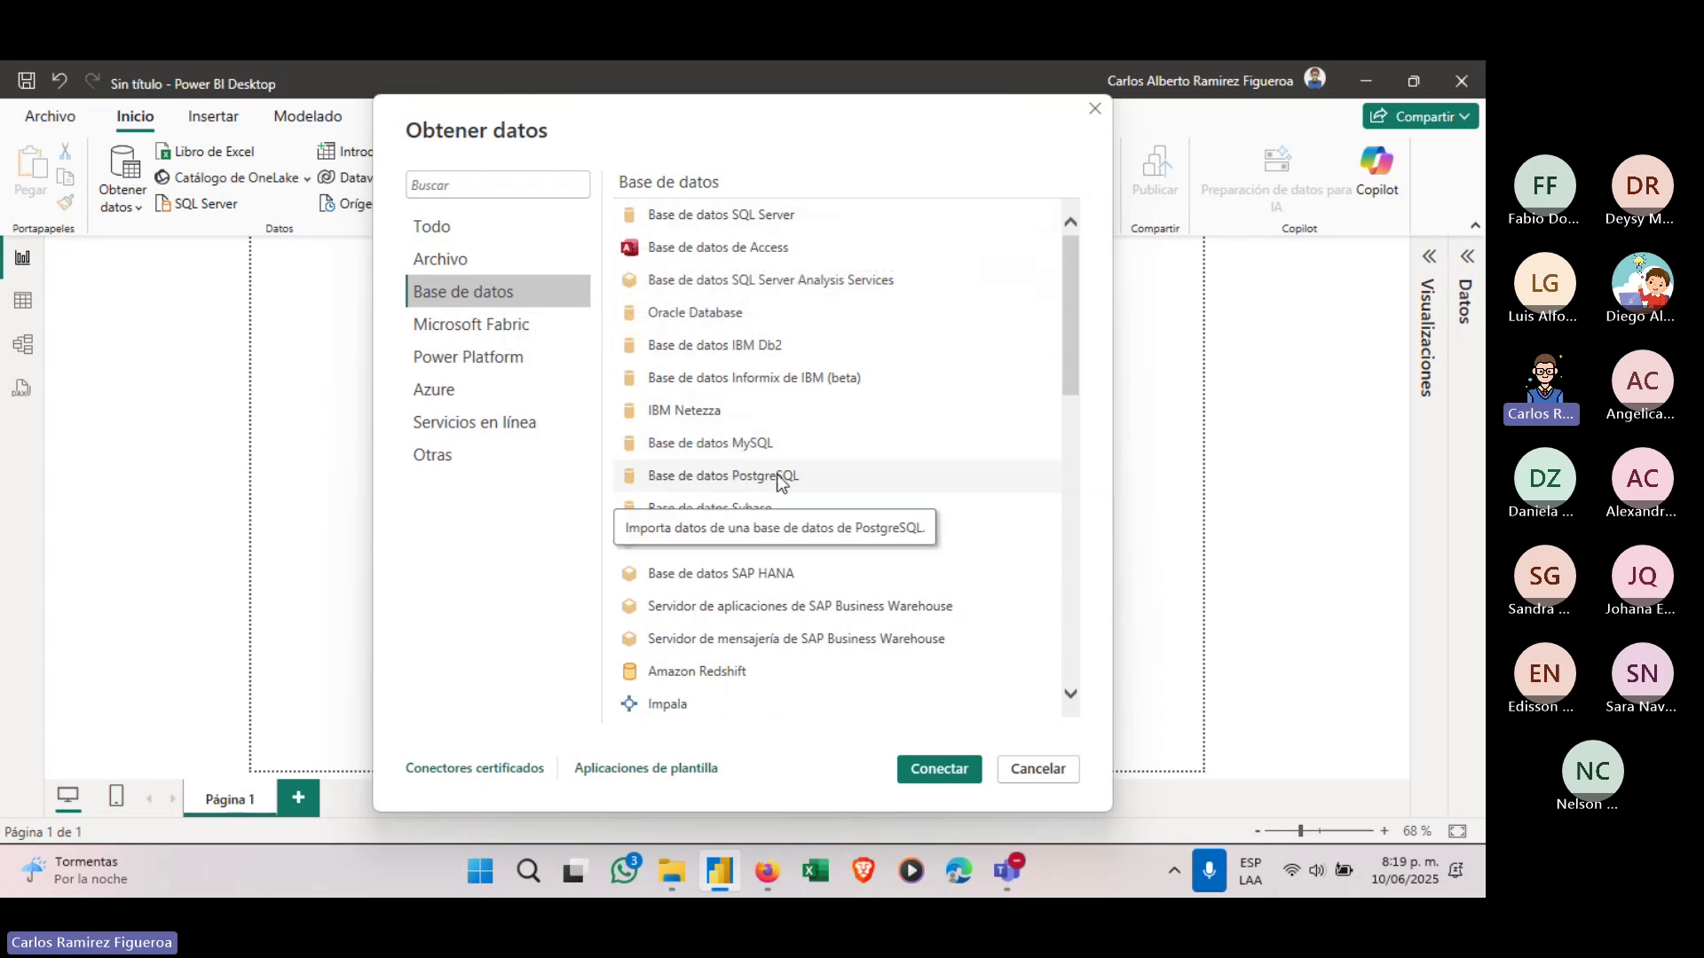
left_click(432, 461)
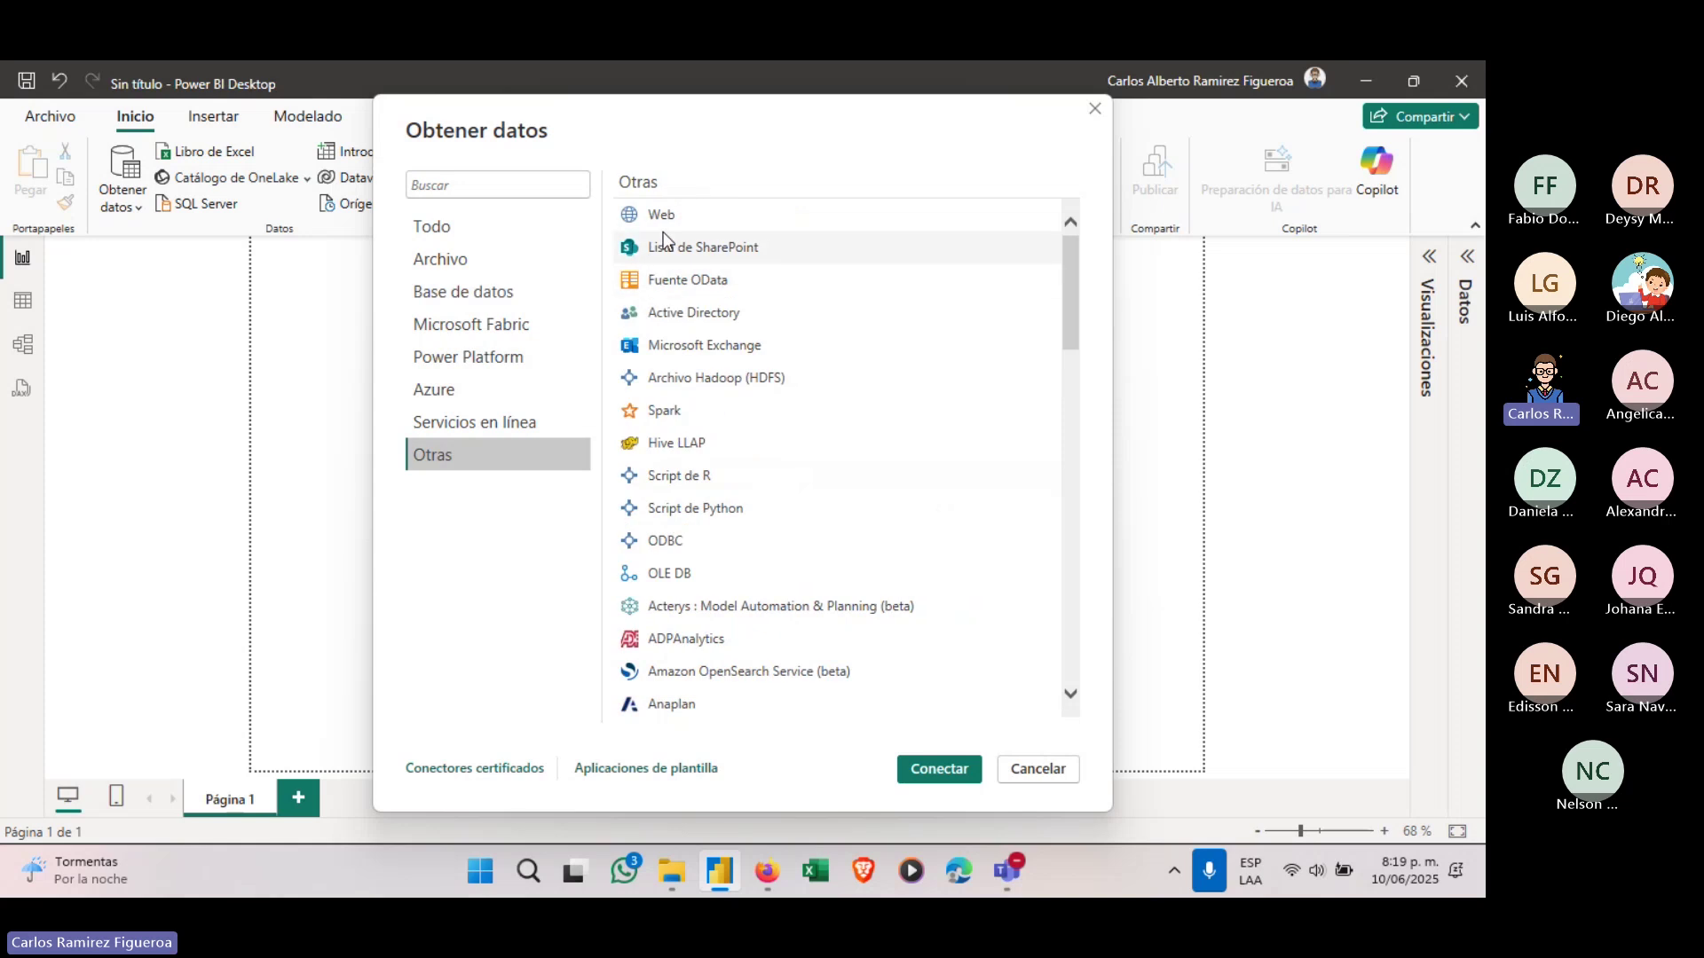
left_click(661, 217)
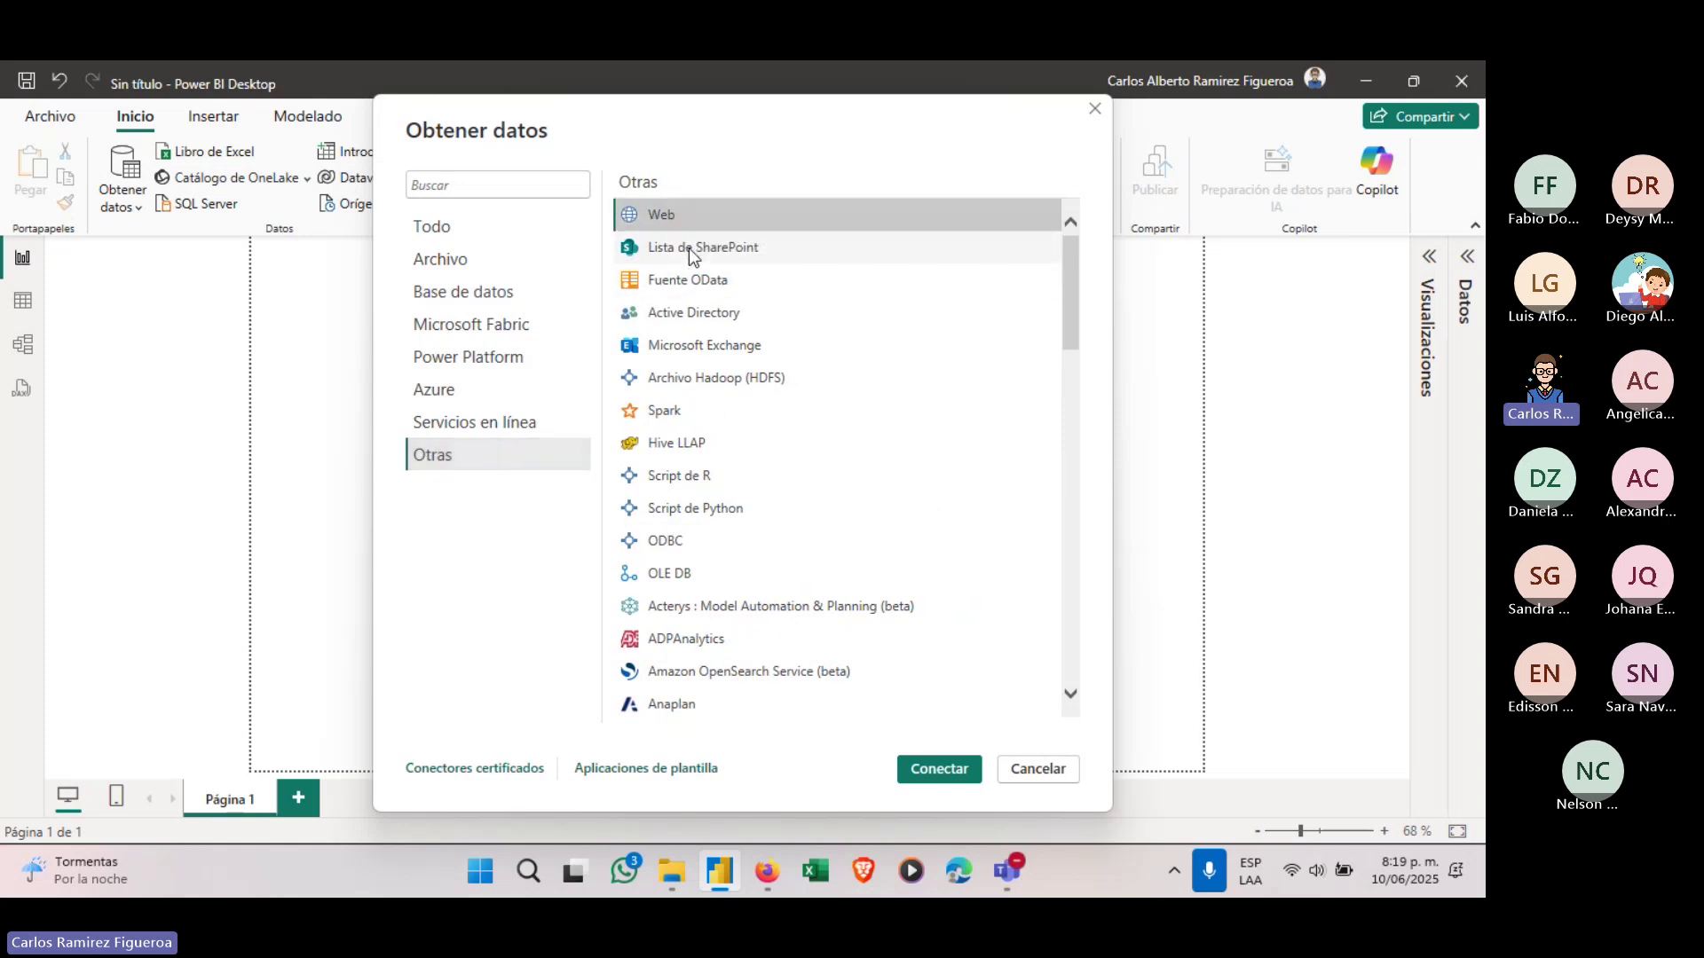
left_click(693, 248)
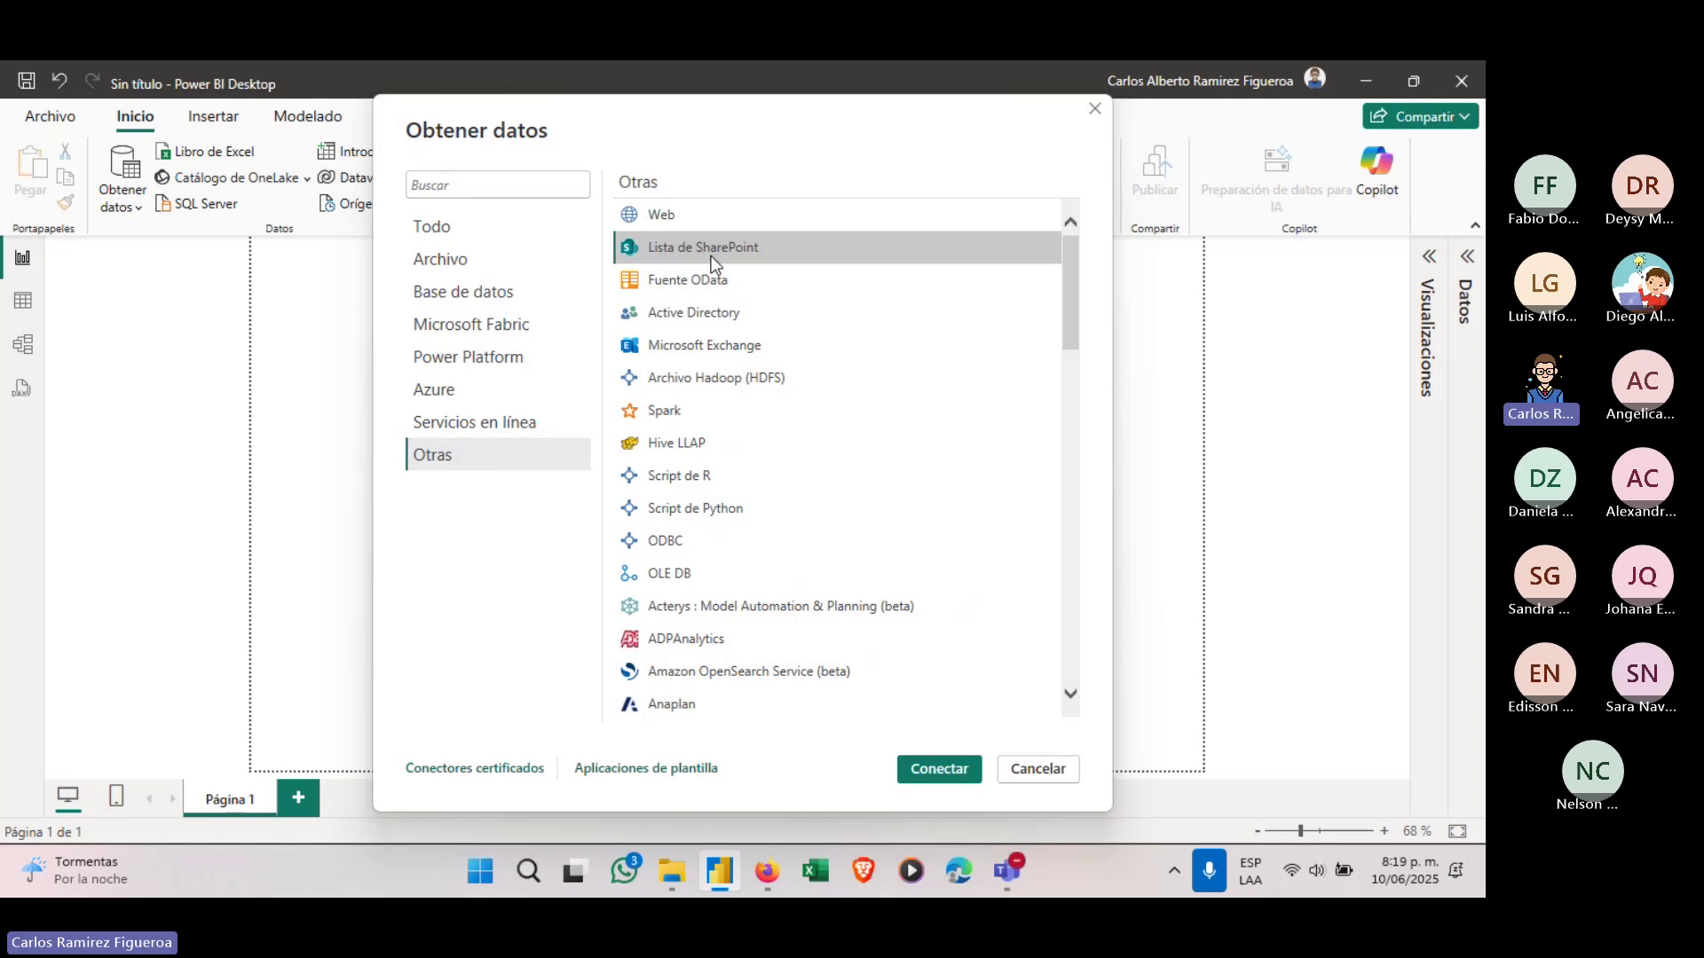
scroll(731, 396, "down", 4)
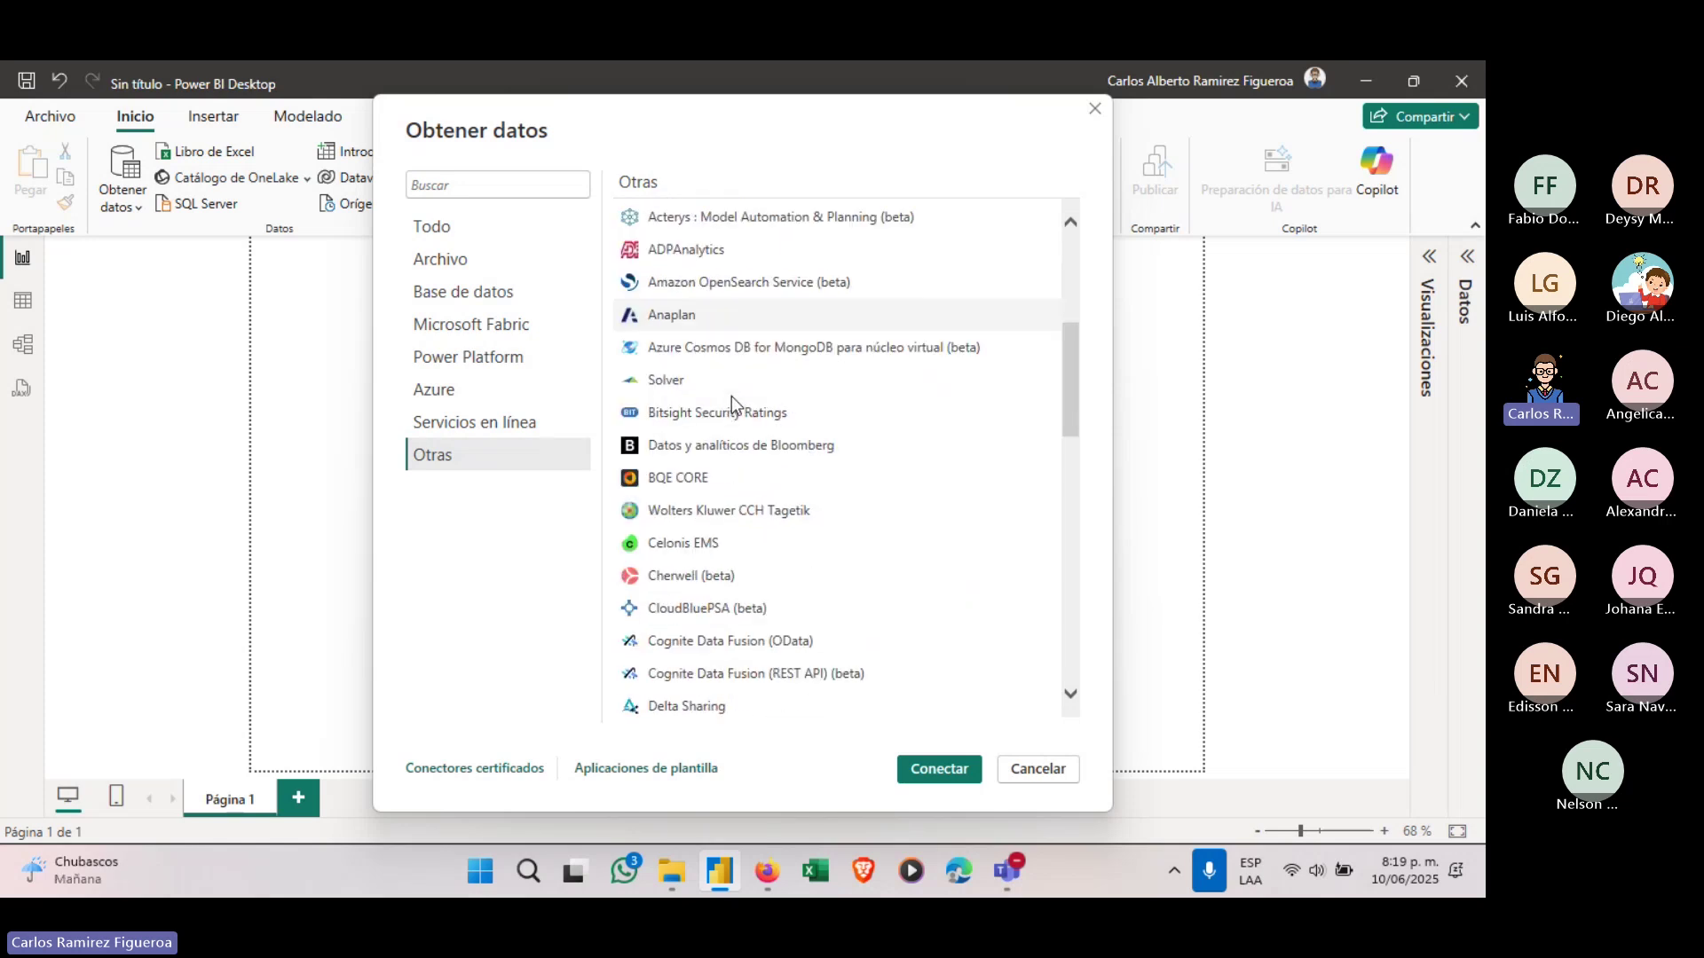
scroll(731, 381, "down", 3)
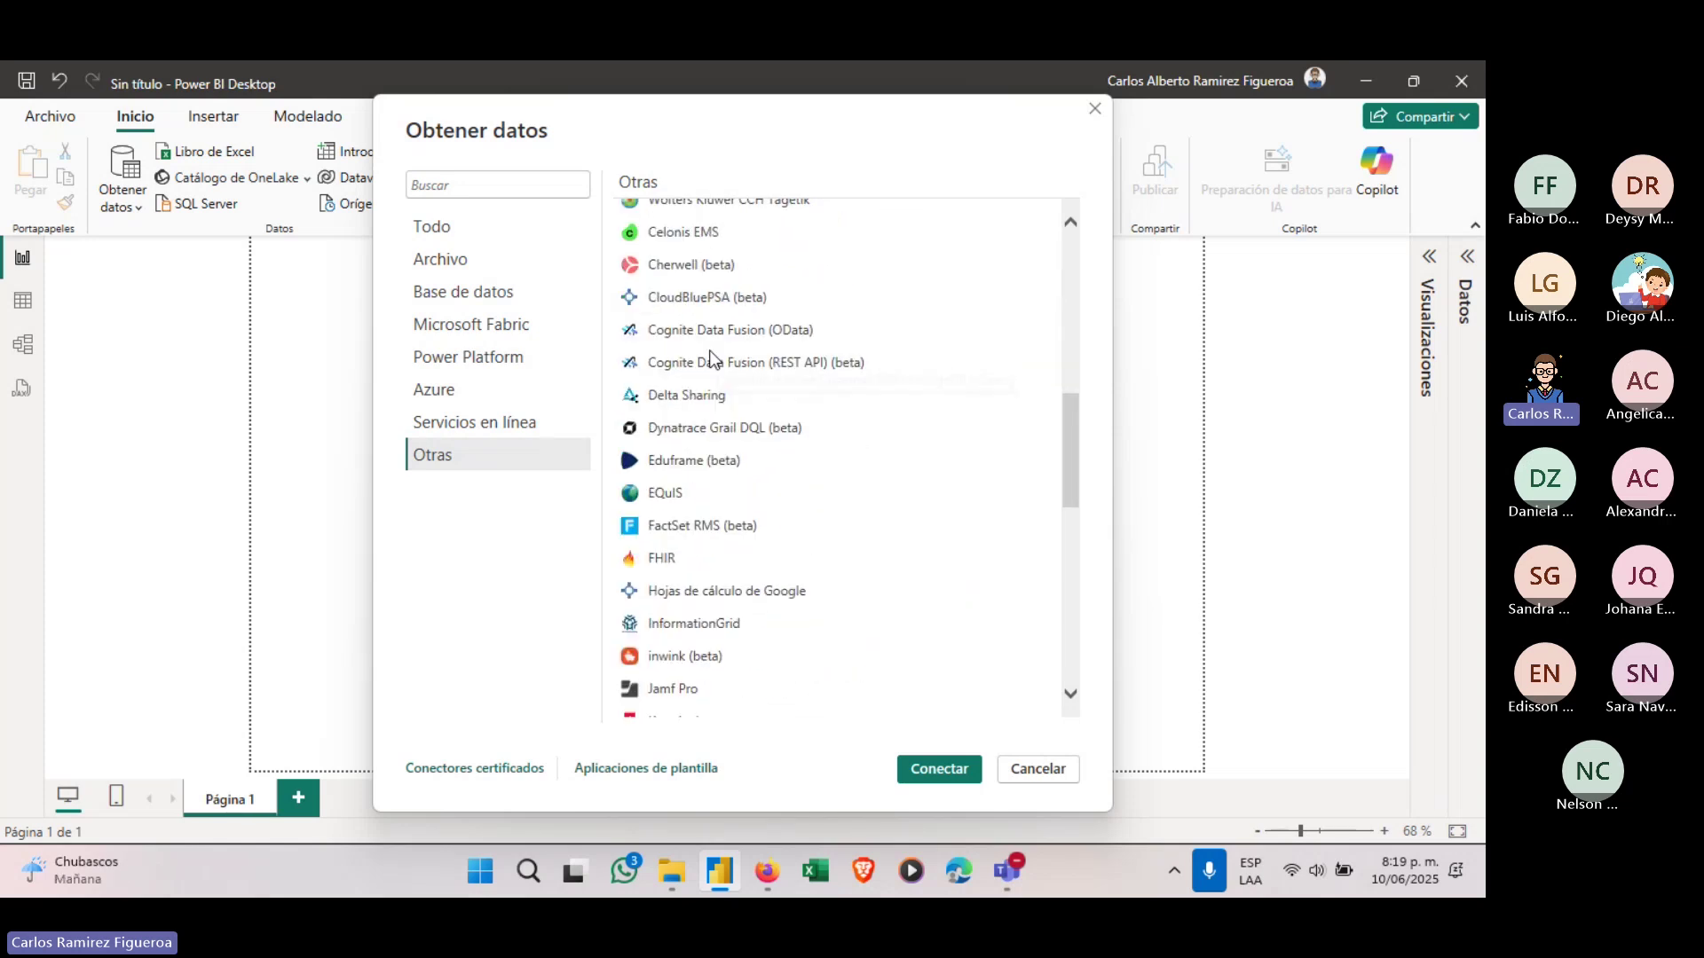
Review the Web connector in the Otras category and the PDF connector in the full source list.
scroll(683, 311, "up", 8)
left_click(672, 222)
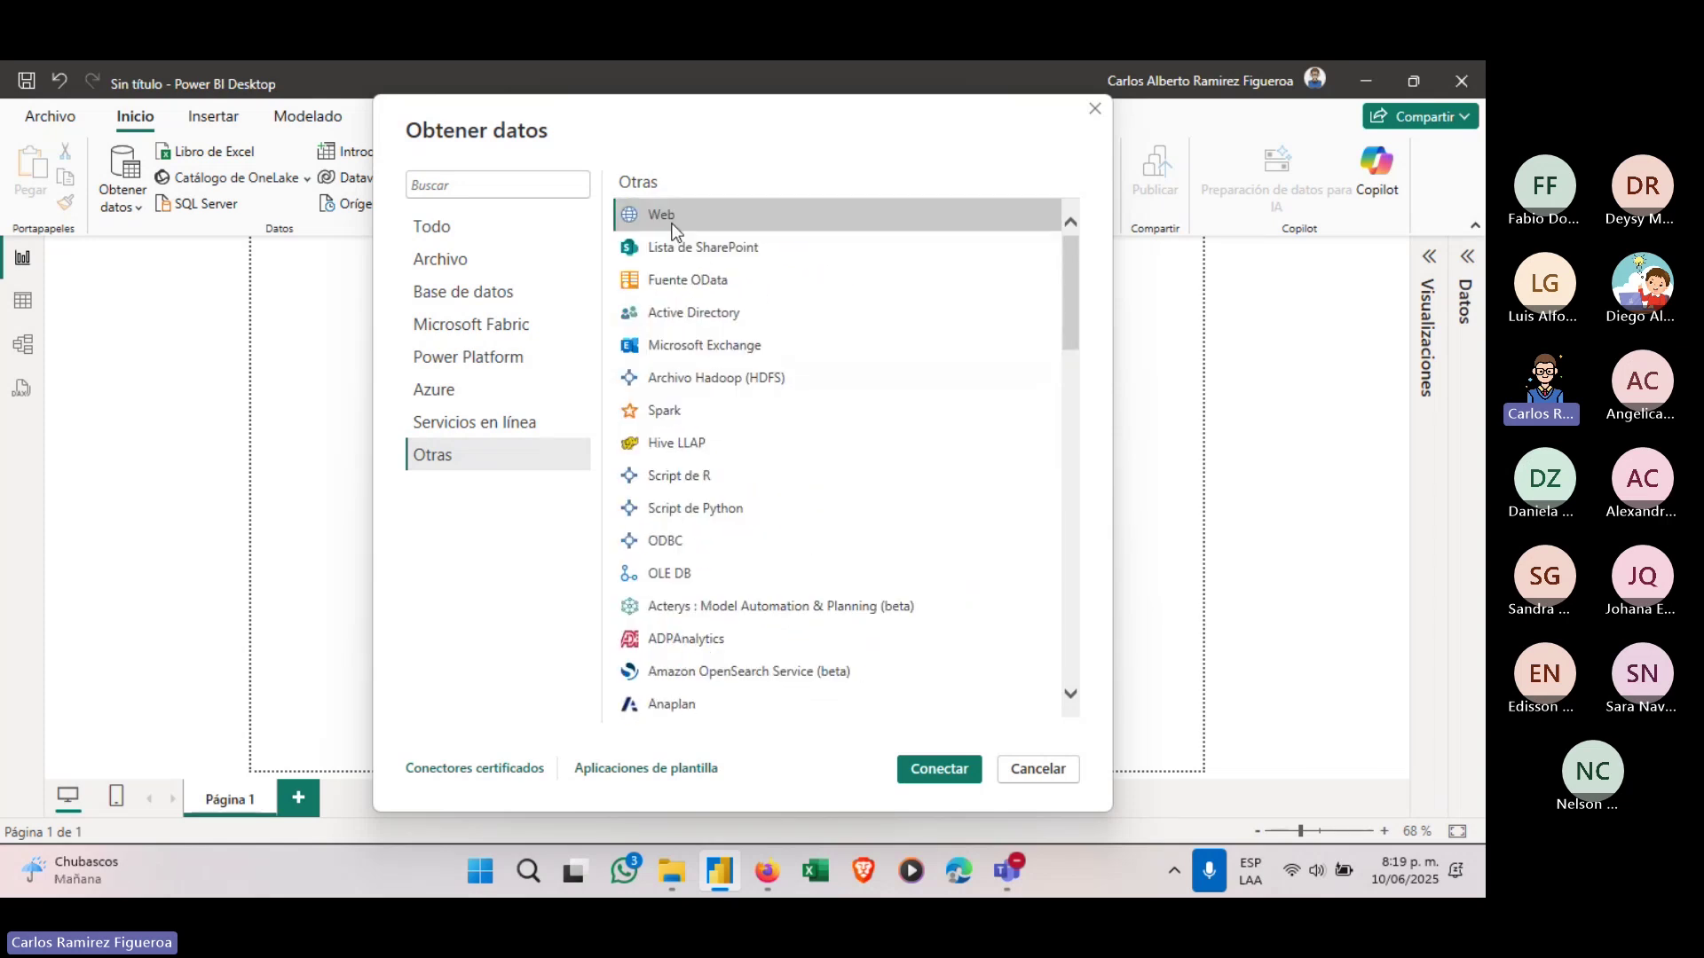
left_click(450, 226)
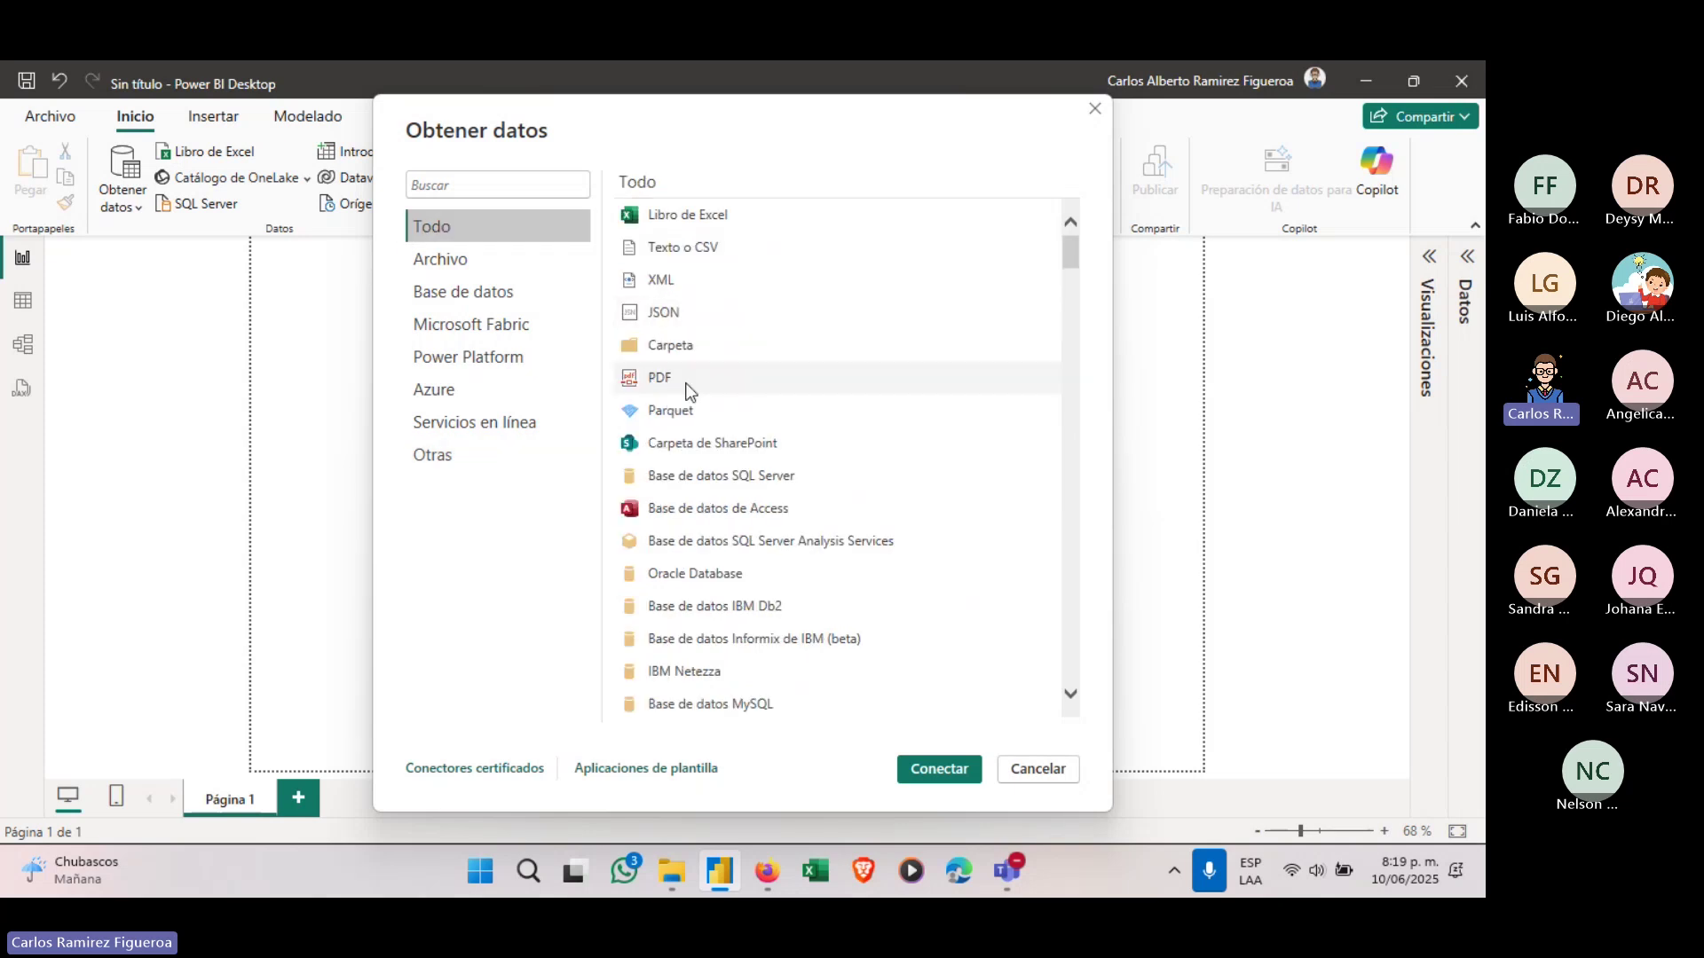
left_click(671, 381)
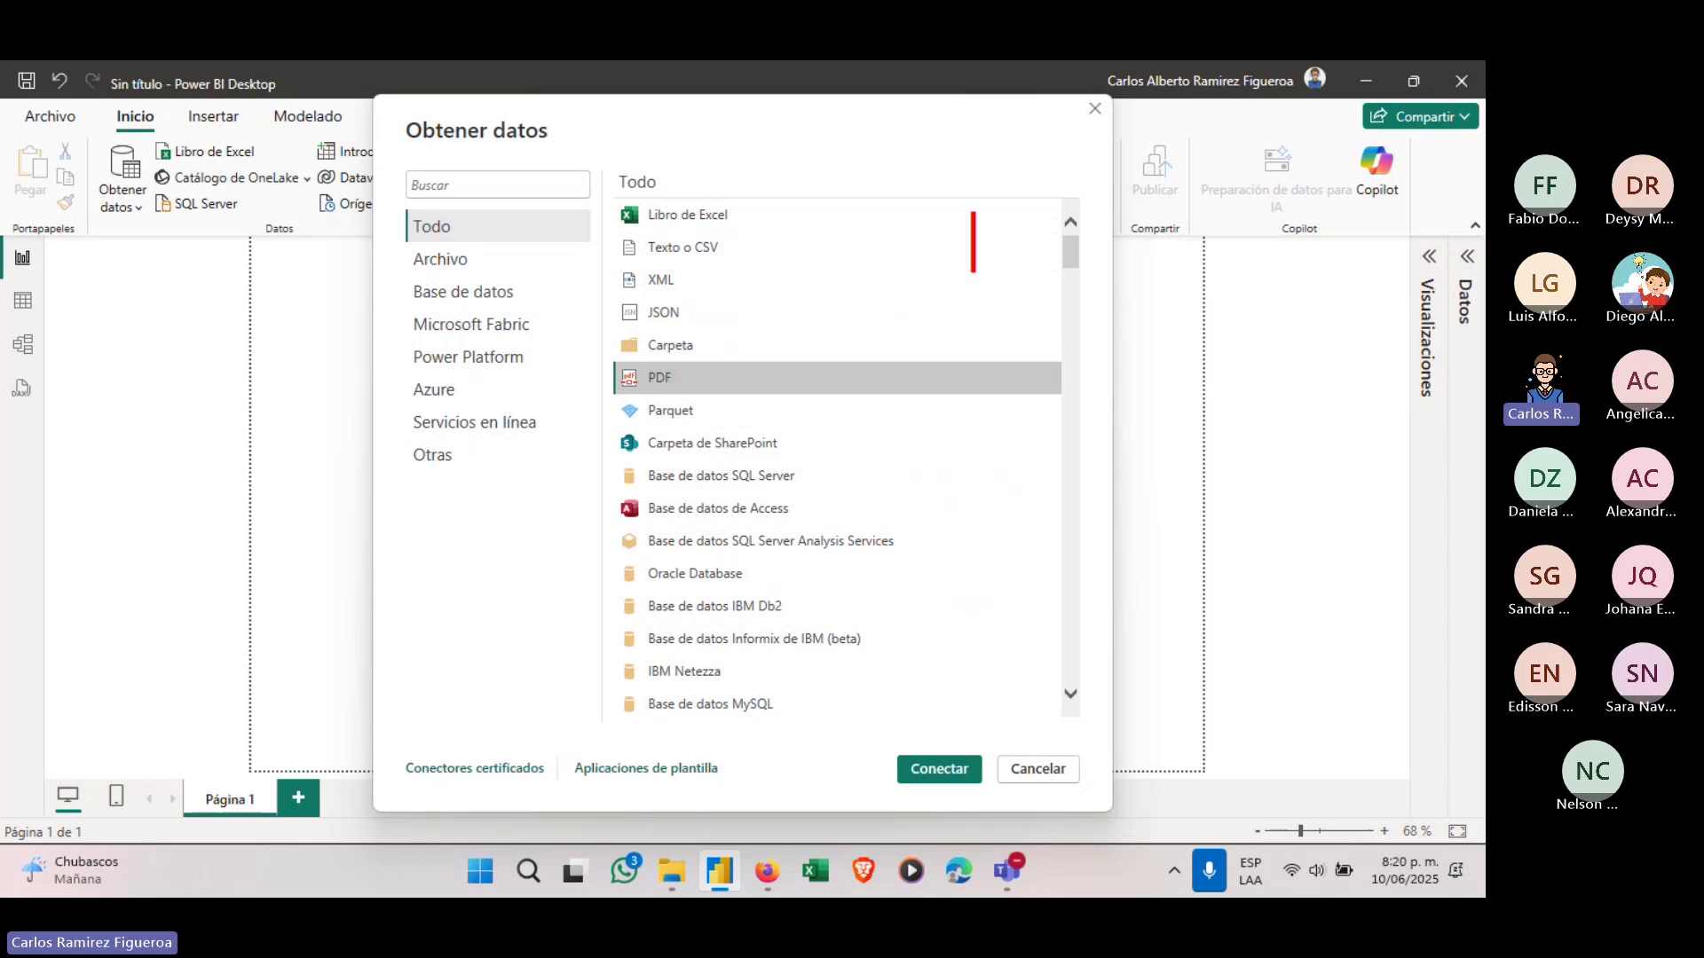
Annotate the screen with "Web", "PDF" and "Tablas", link the words with curved strokes, and clear the annotations.
type("Web")
key("Return")
type("PDF")
key("Return")
type("Tablas")
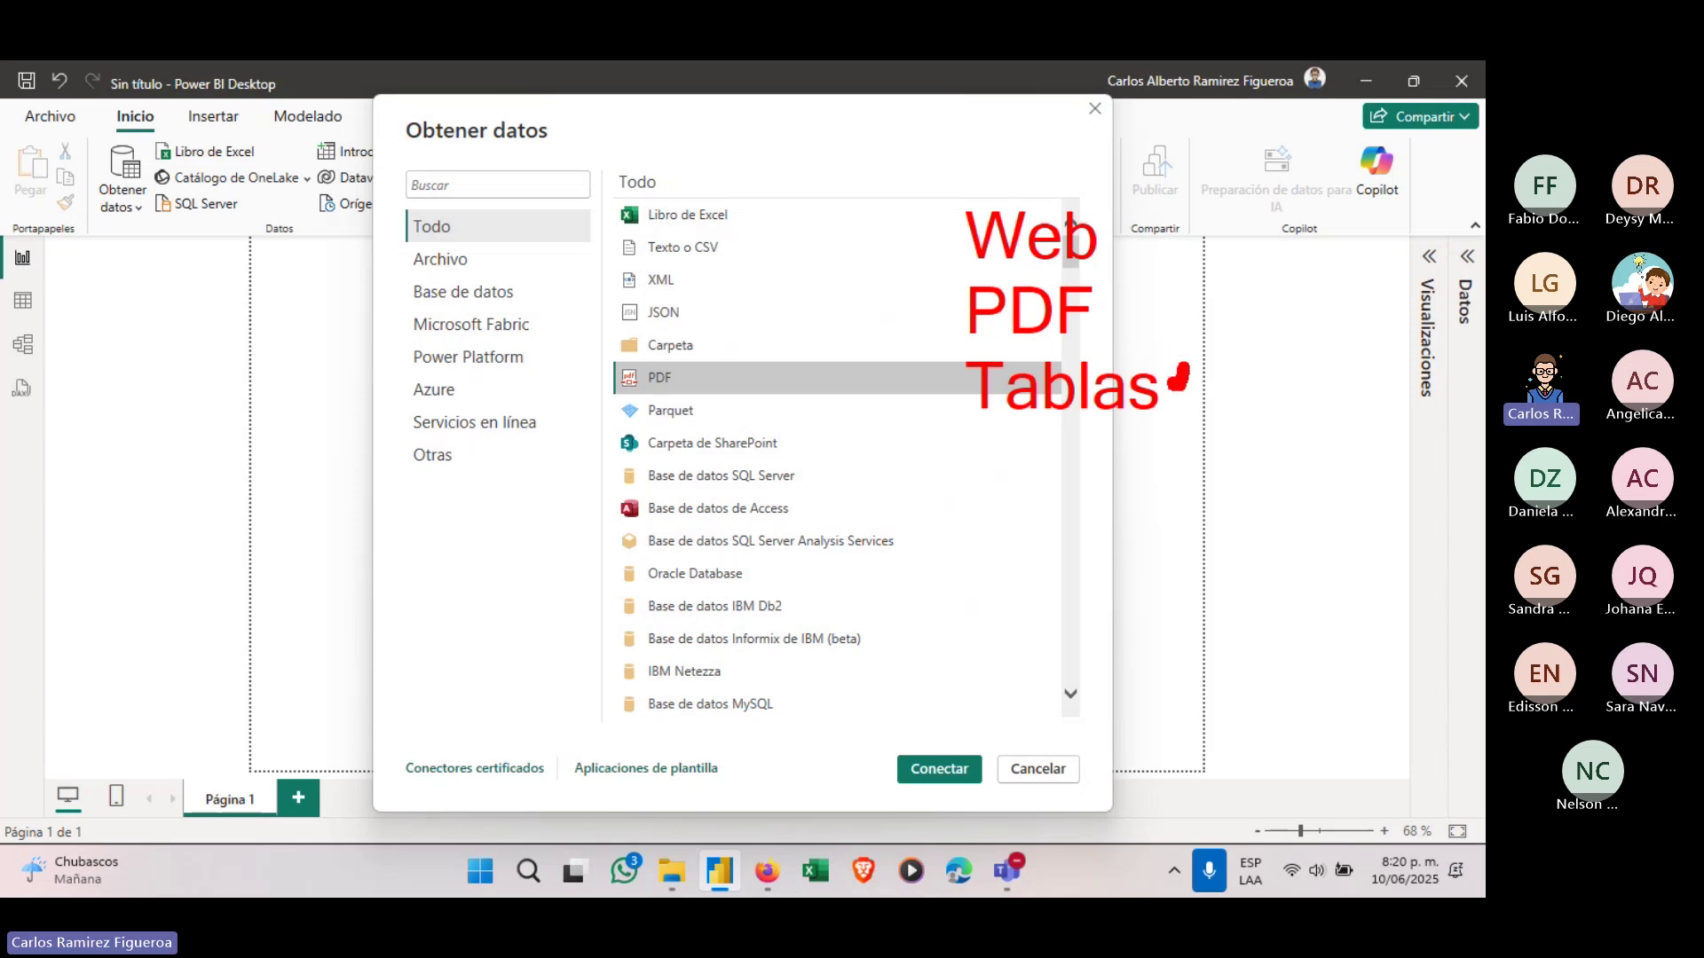
left_click_drag(1176, 383, 1108, 237)
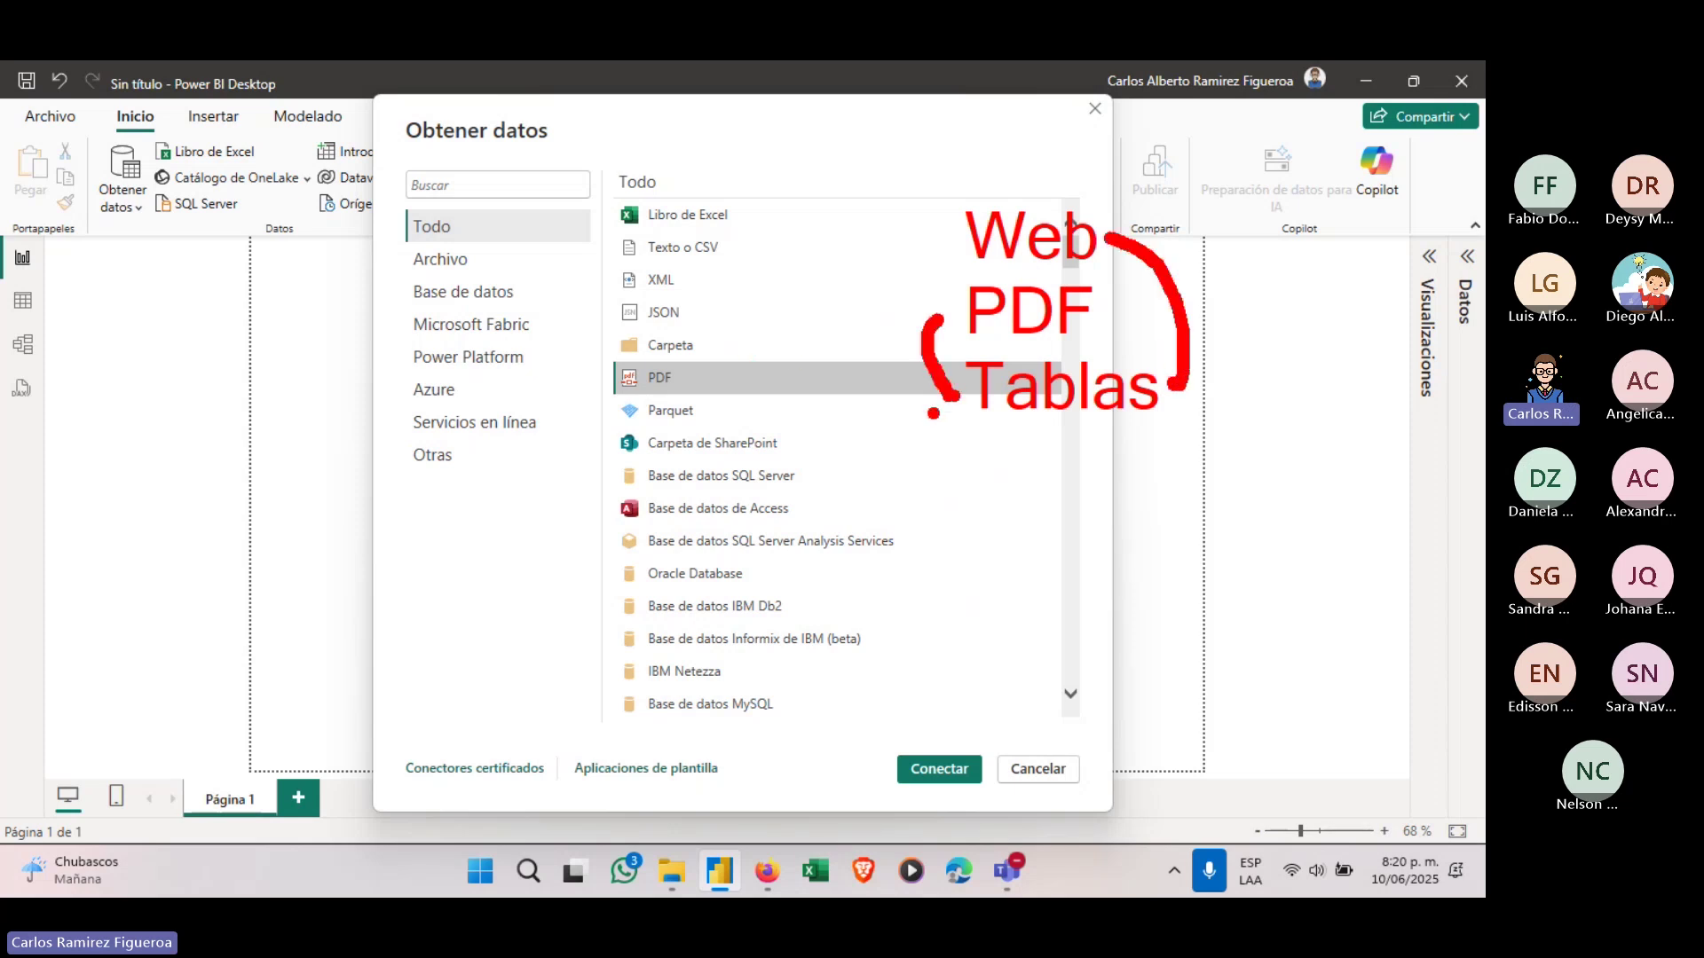
key("Escape")
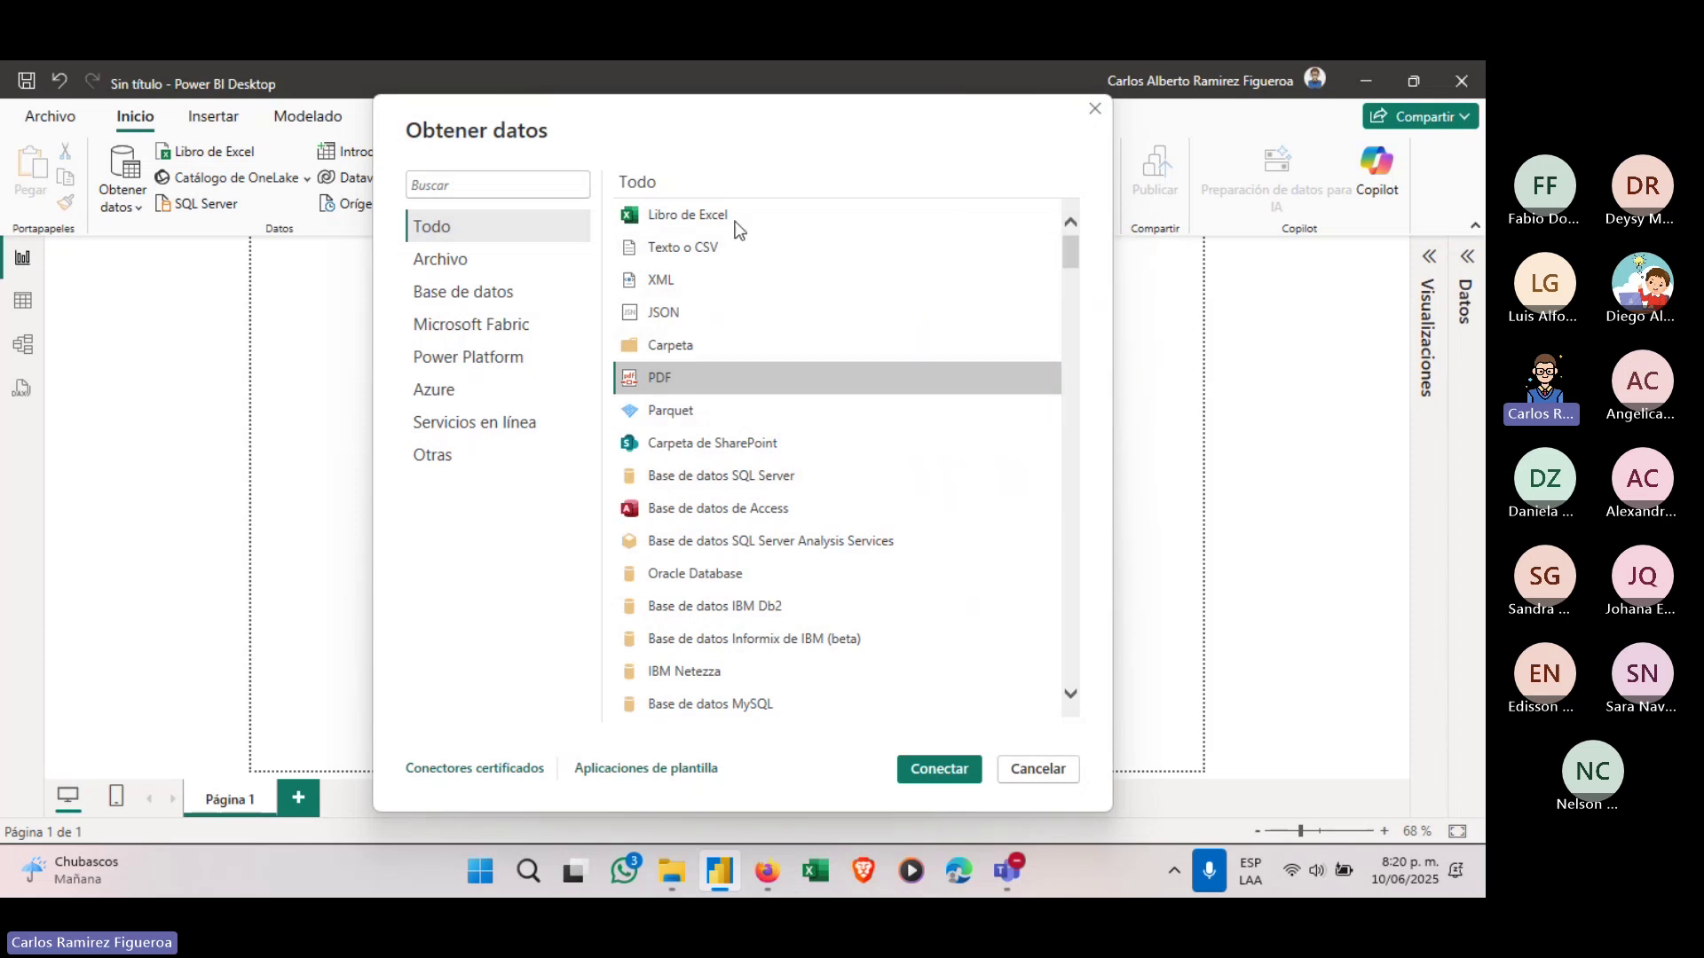
Switch to File Explorer, widen the modification date column in the Archivos folder, and open the Base productos text file.
left_click(672, 871)
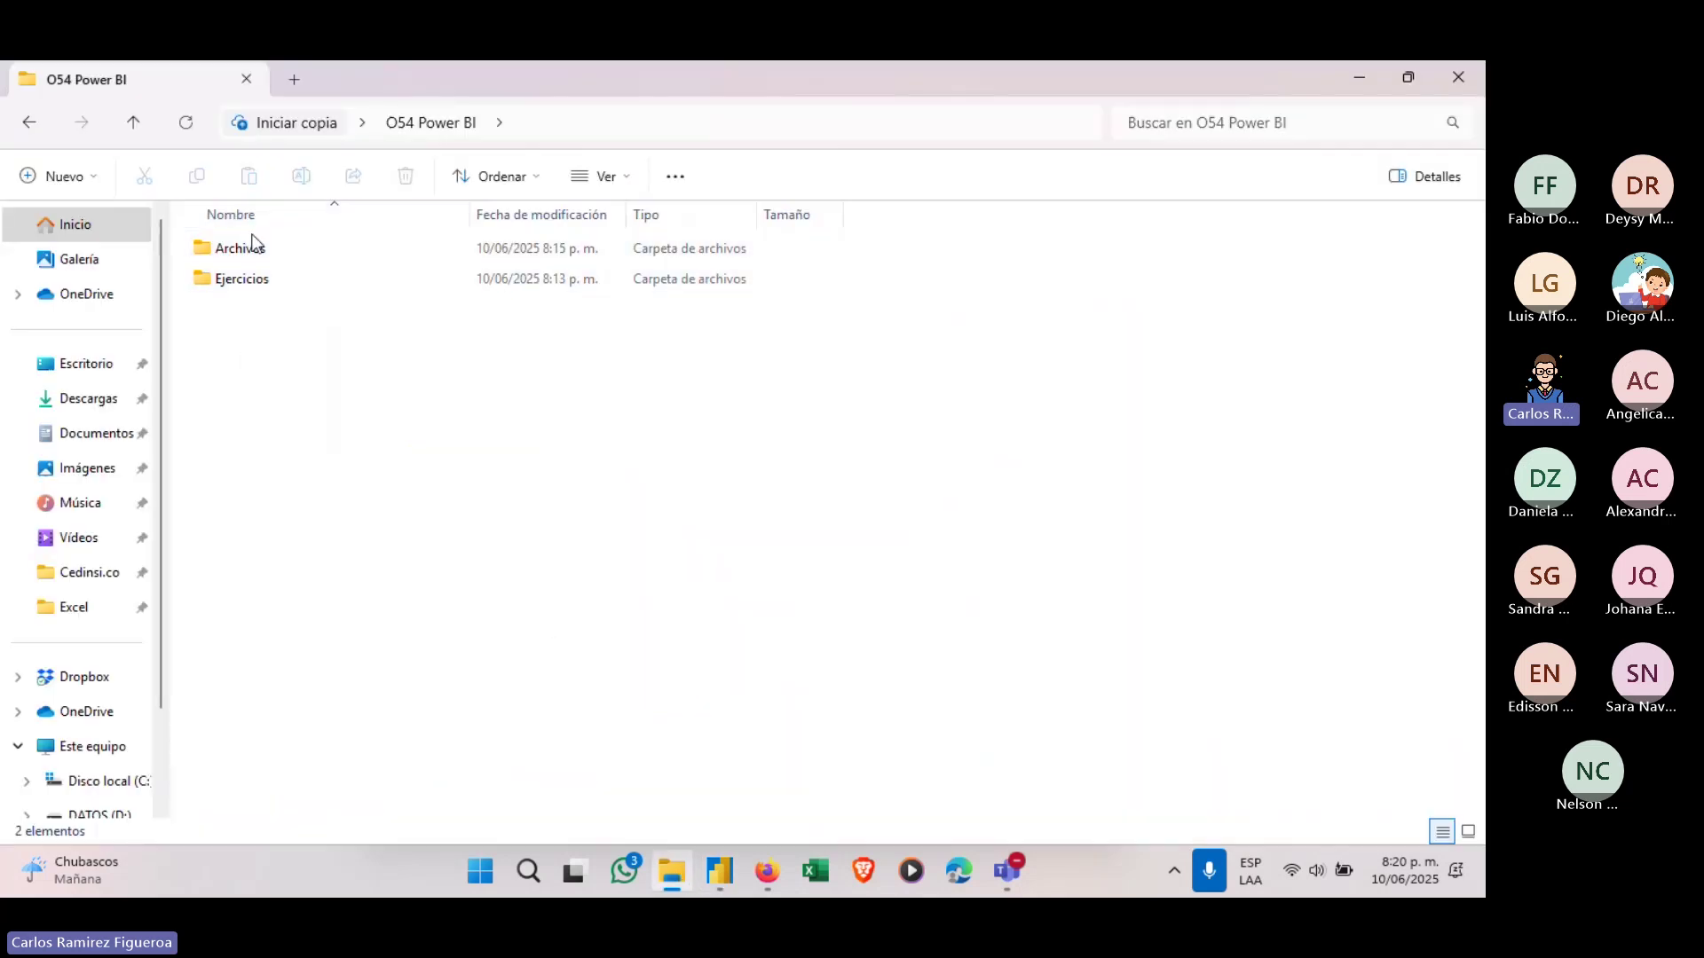
double_click(239, 248)
left_click(317, 276)
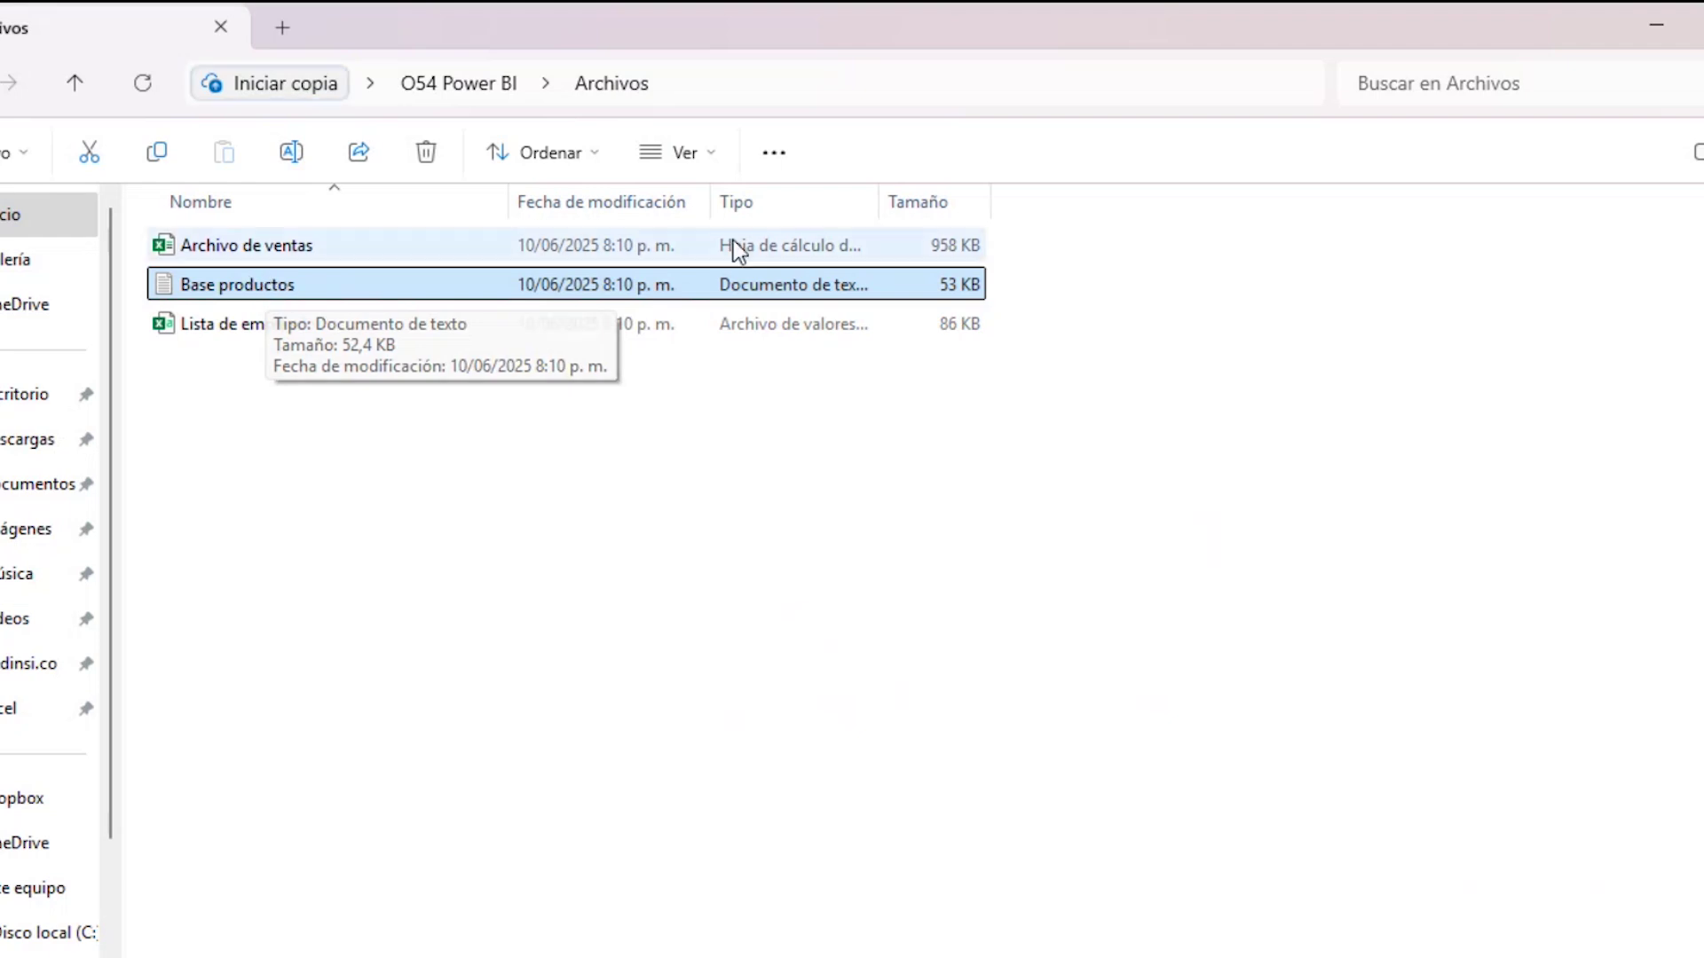
left_click_drag(708, 203, 811, 202)
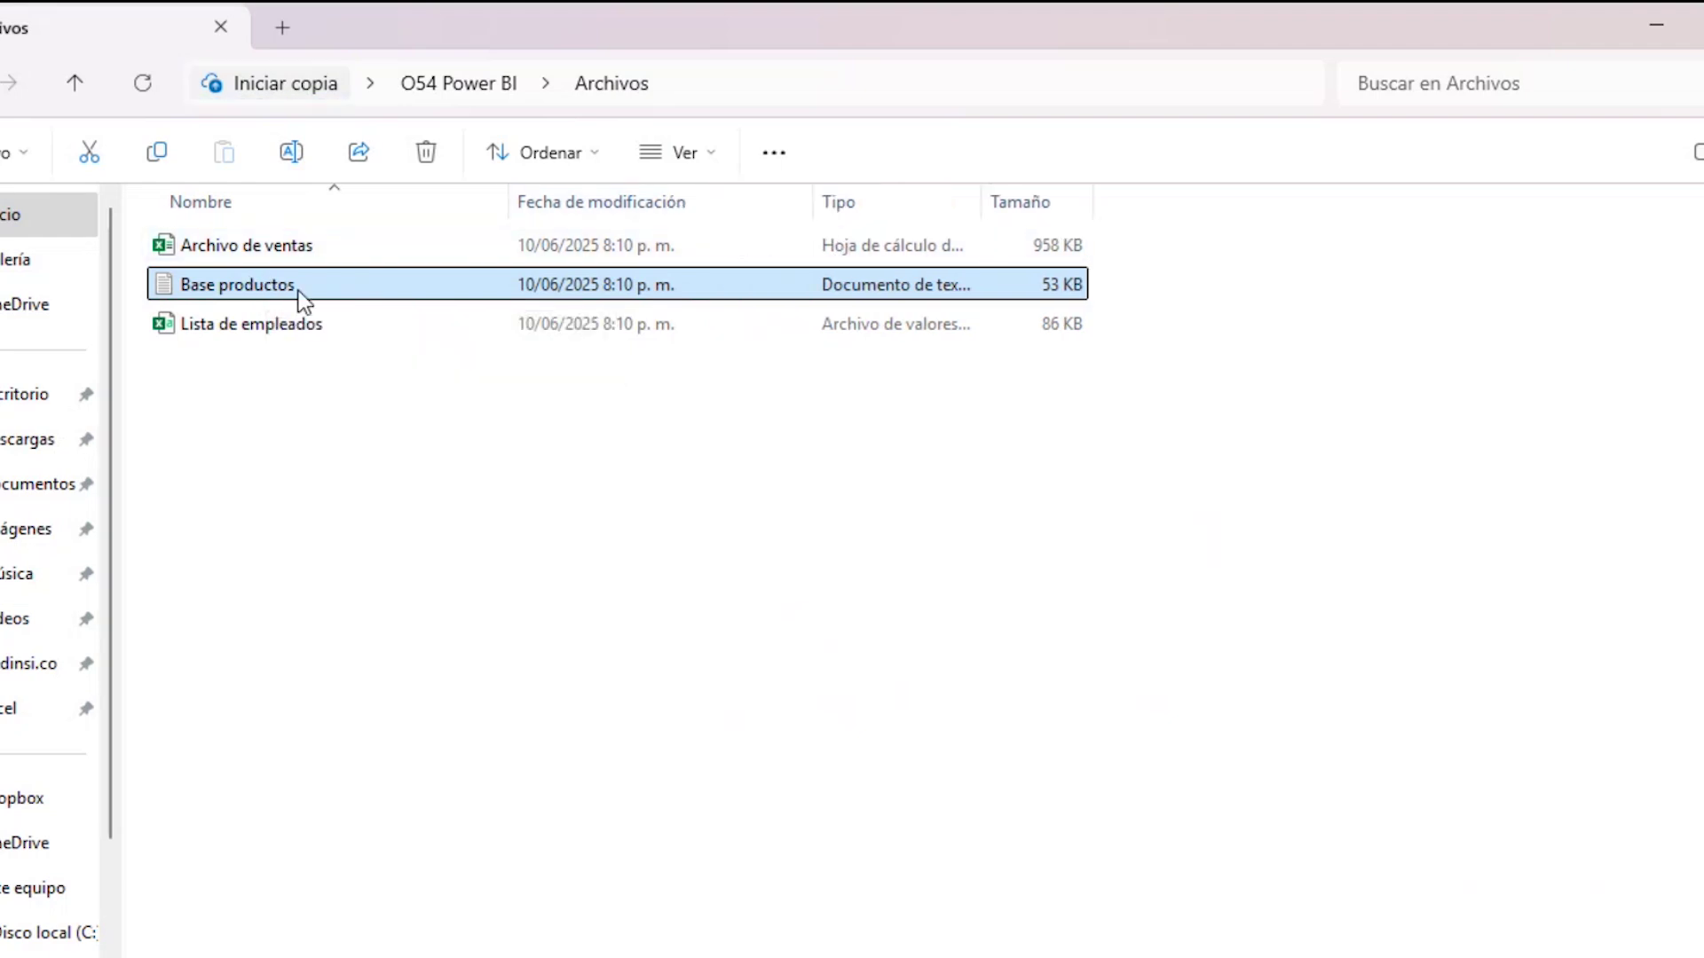
double_click(226, 289)
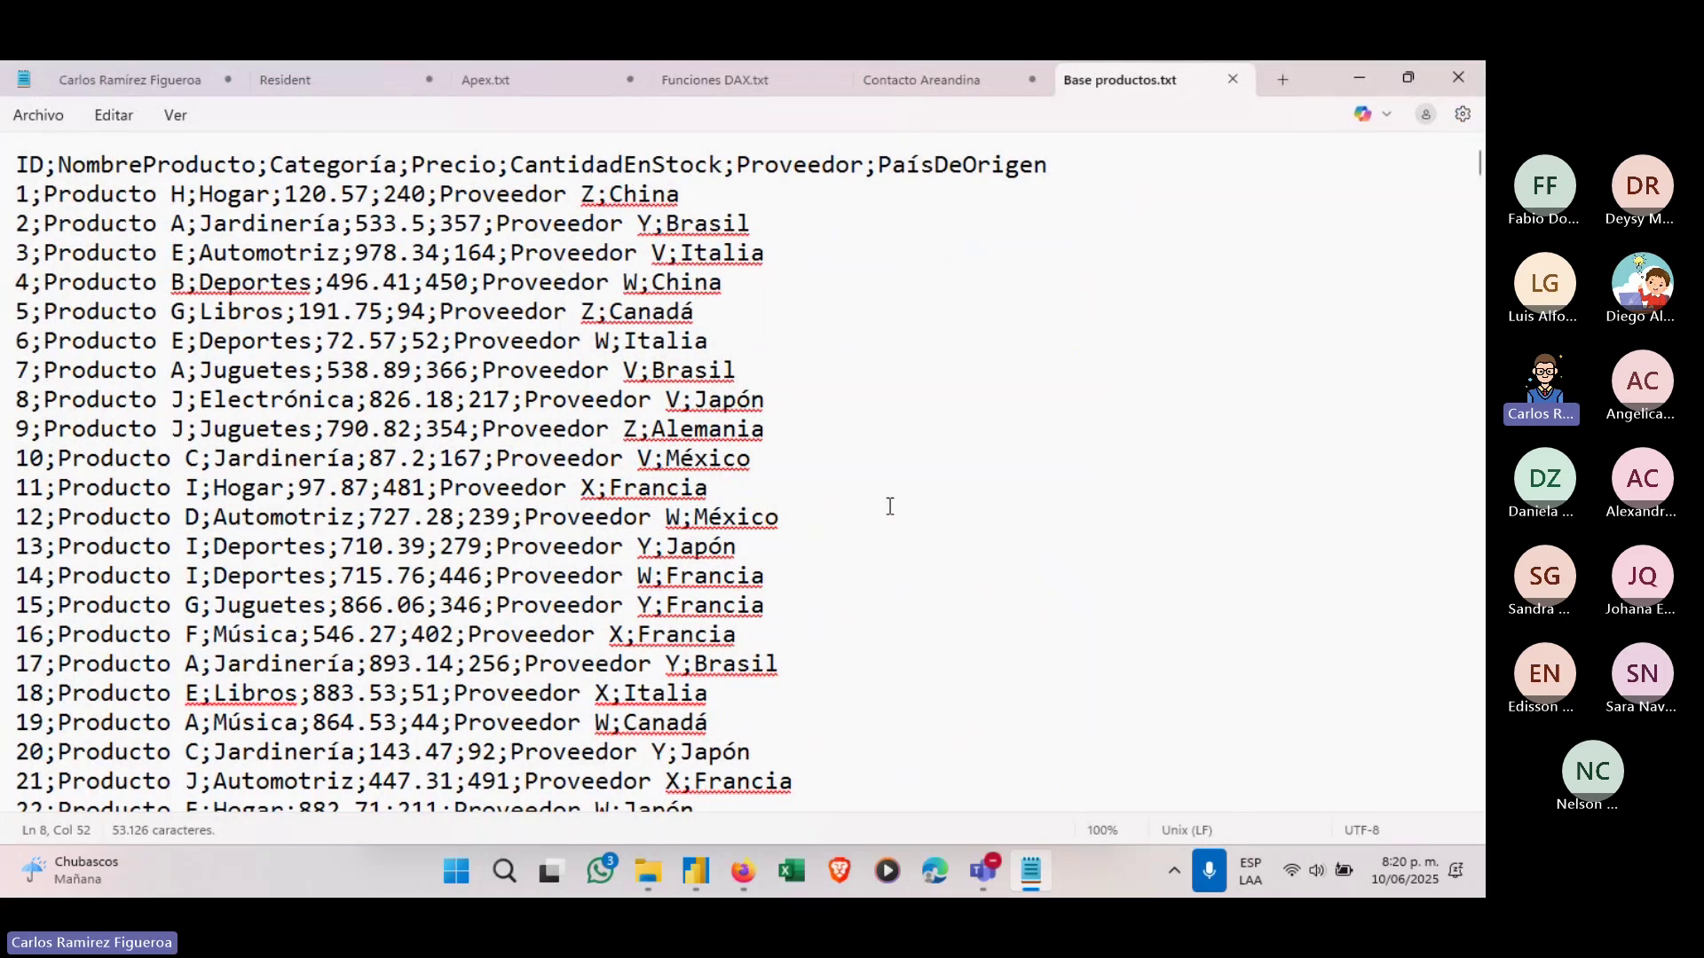
Annotate the text file with "Texto (txt)", clear it, and mark Base productos in File Explorer with an arrow.
left_click(889, 505)
type("Texto (")
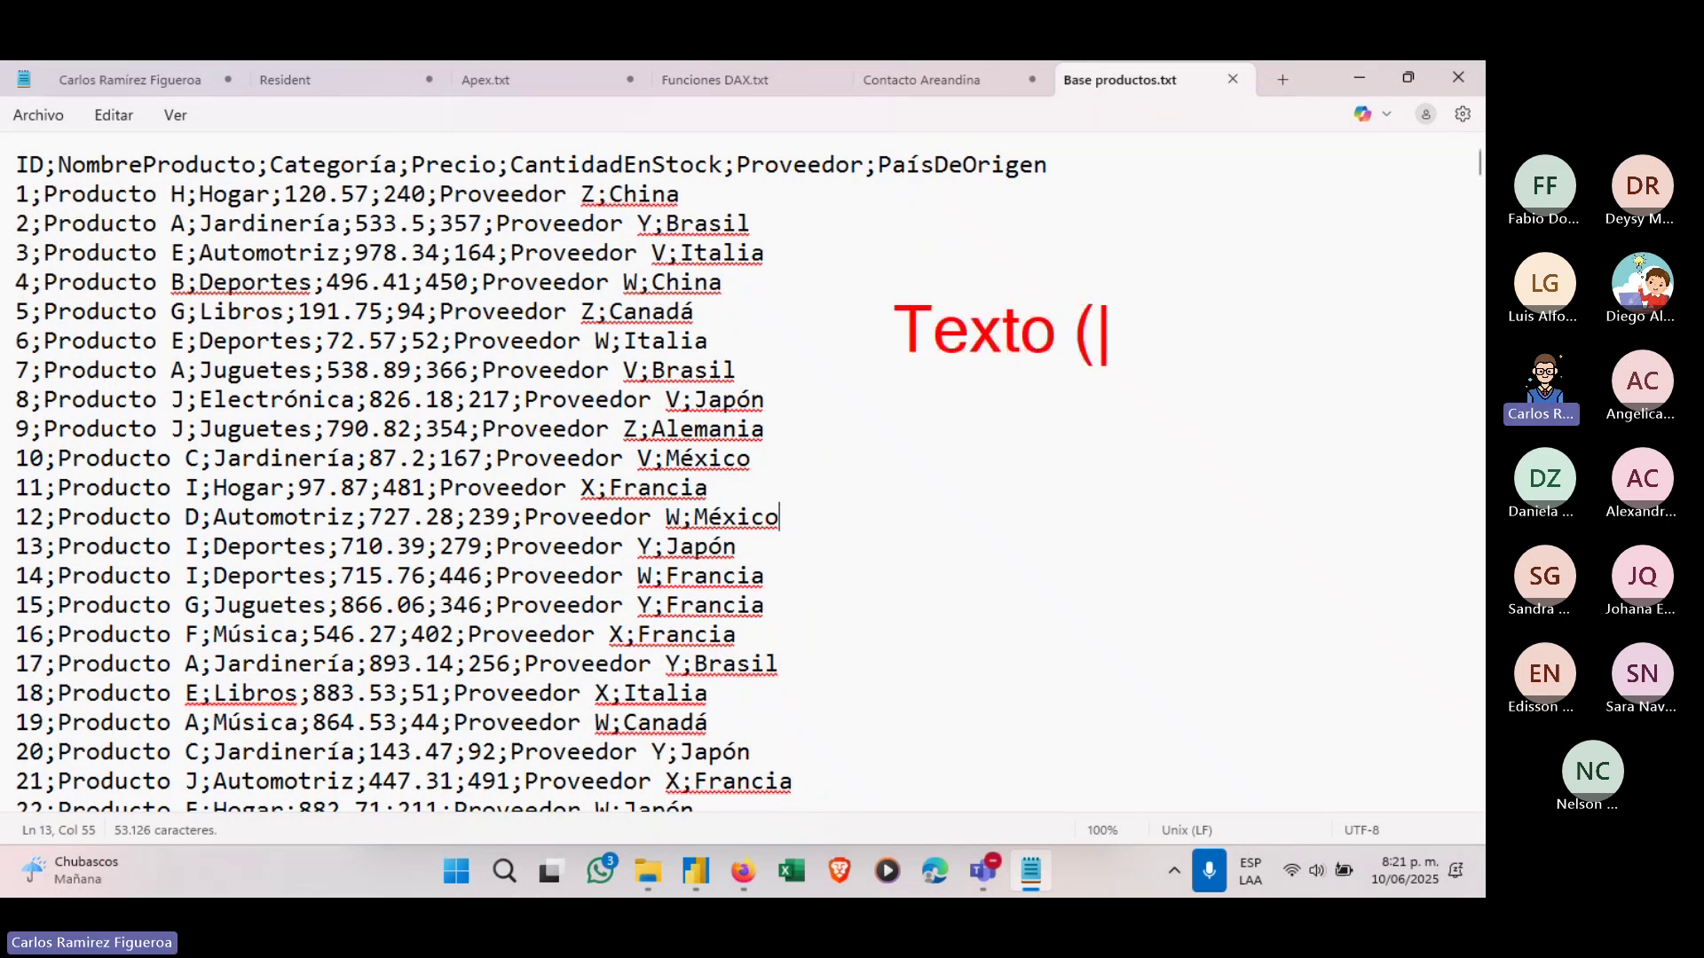
type("txt)")
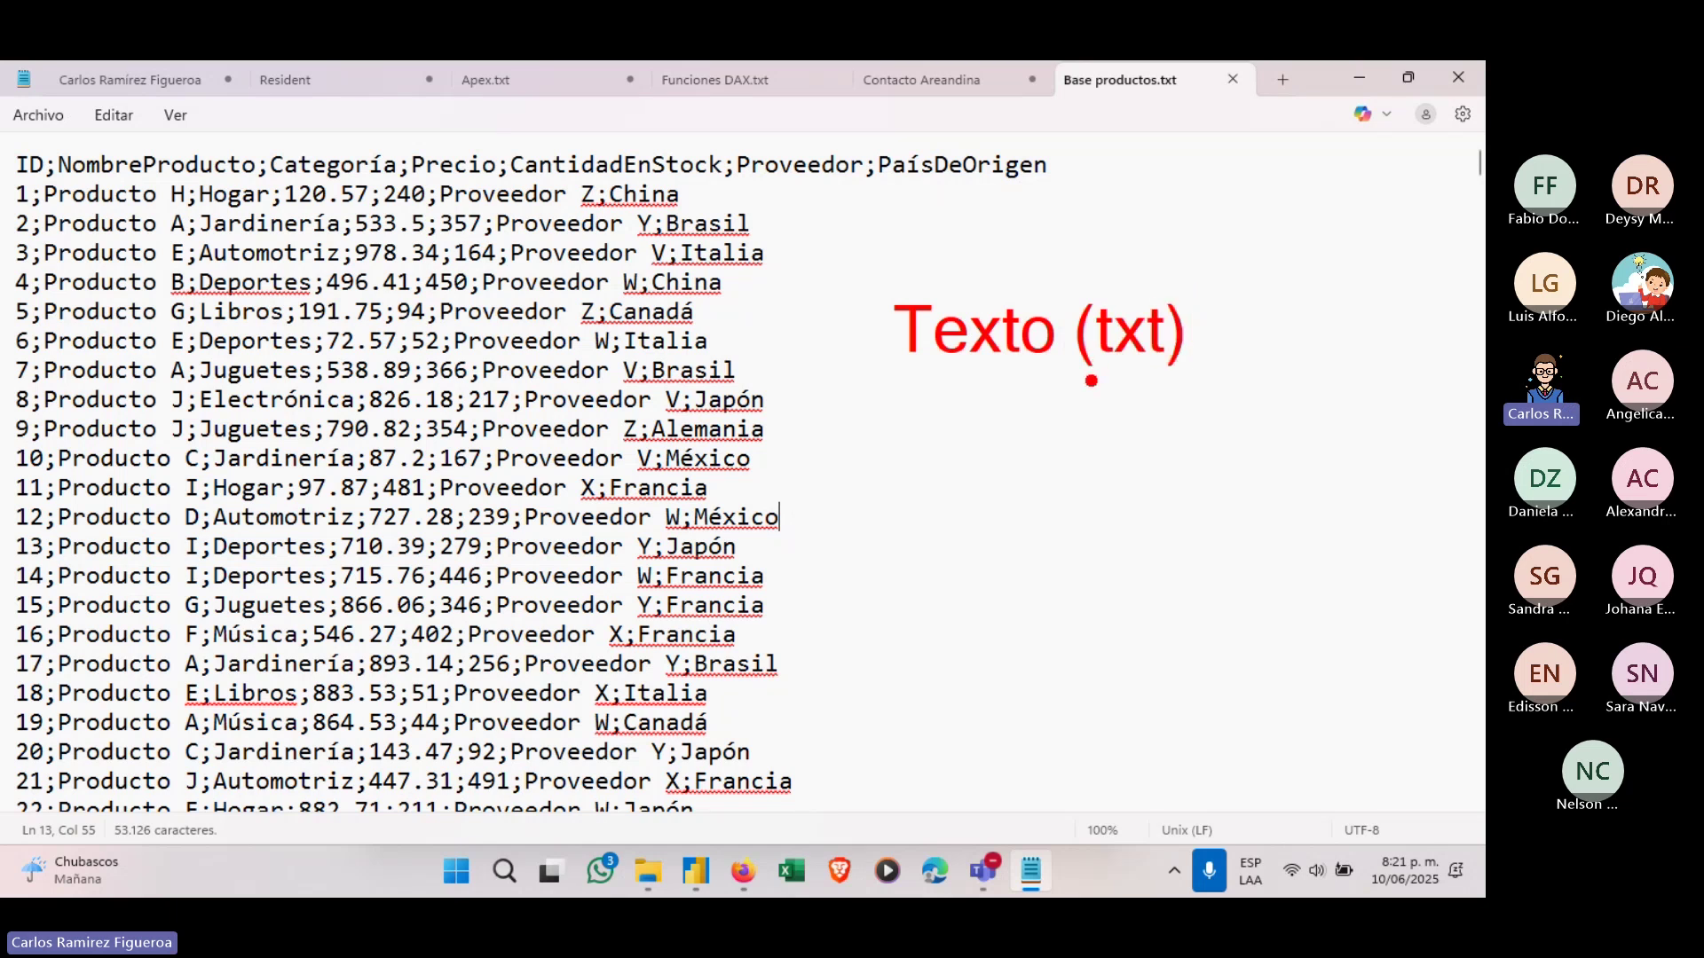
key("Escape")
key("alt+Tab")
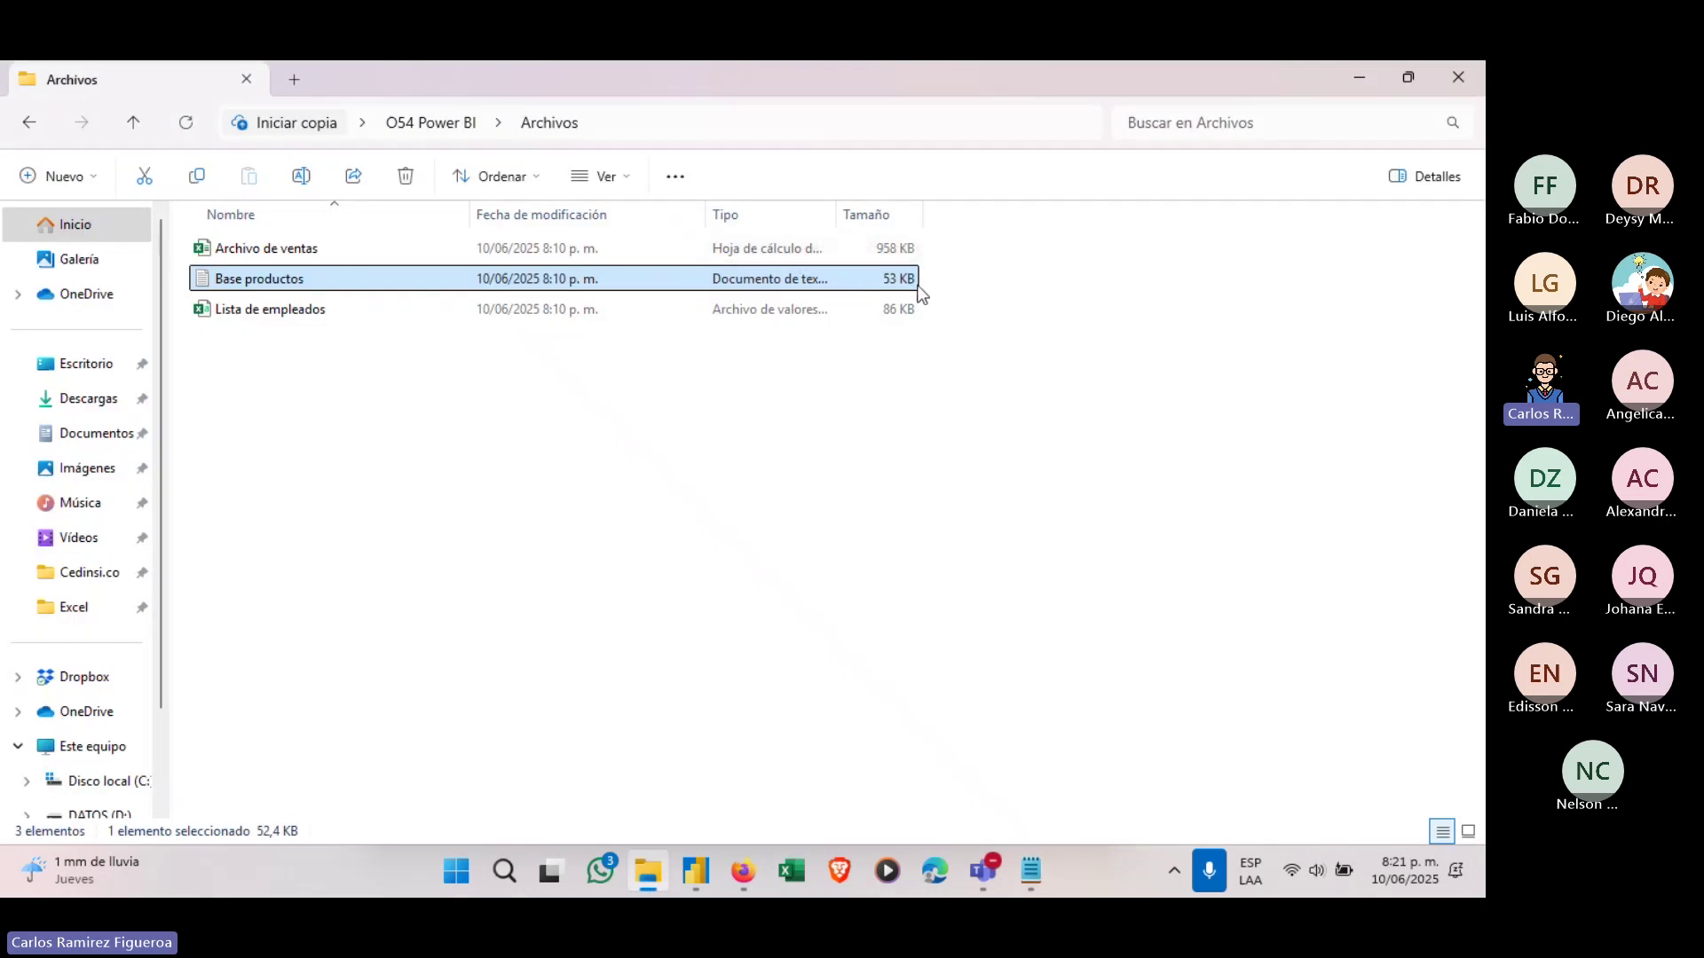
left_click_drag(926, 279, 1060, 195)
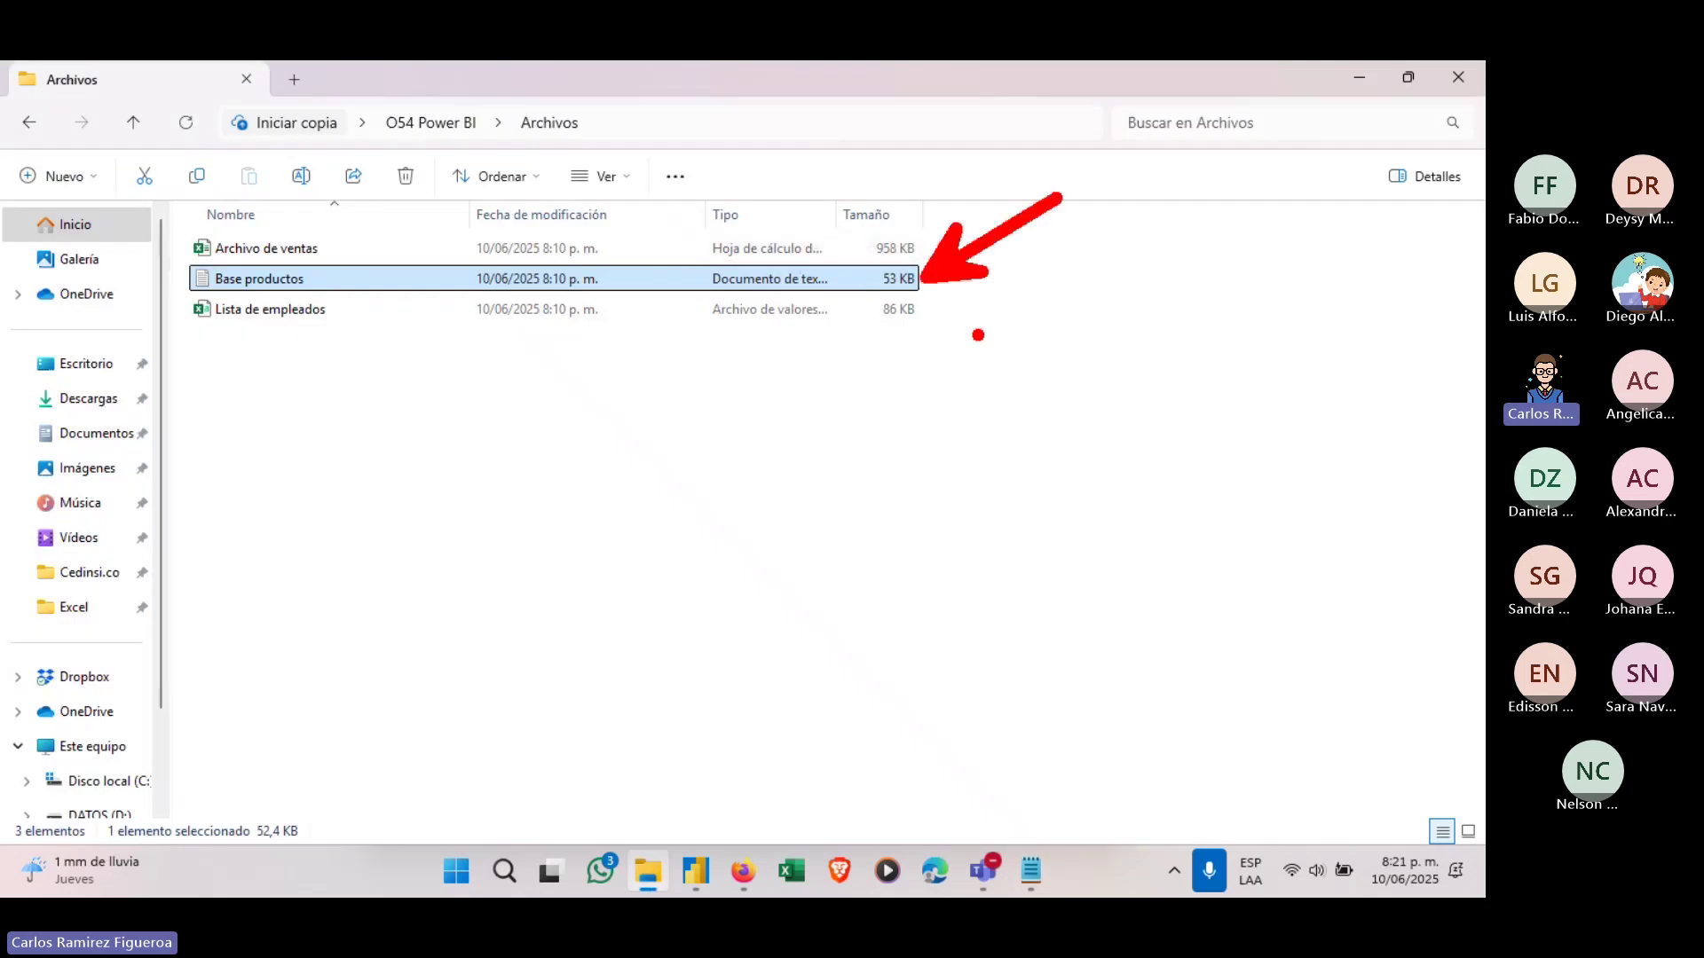
Return to the Base productos text file and examine its product records, header line and first record.
left_click(1030, 871)
scroll(778, 410, "down", 17)
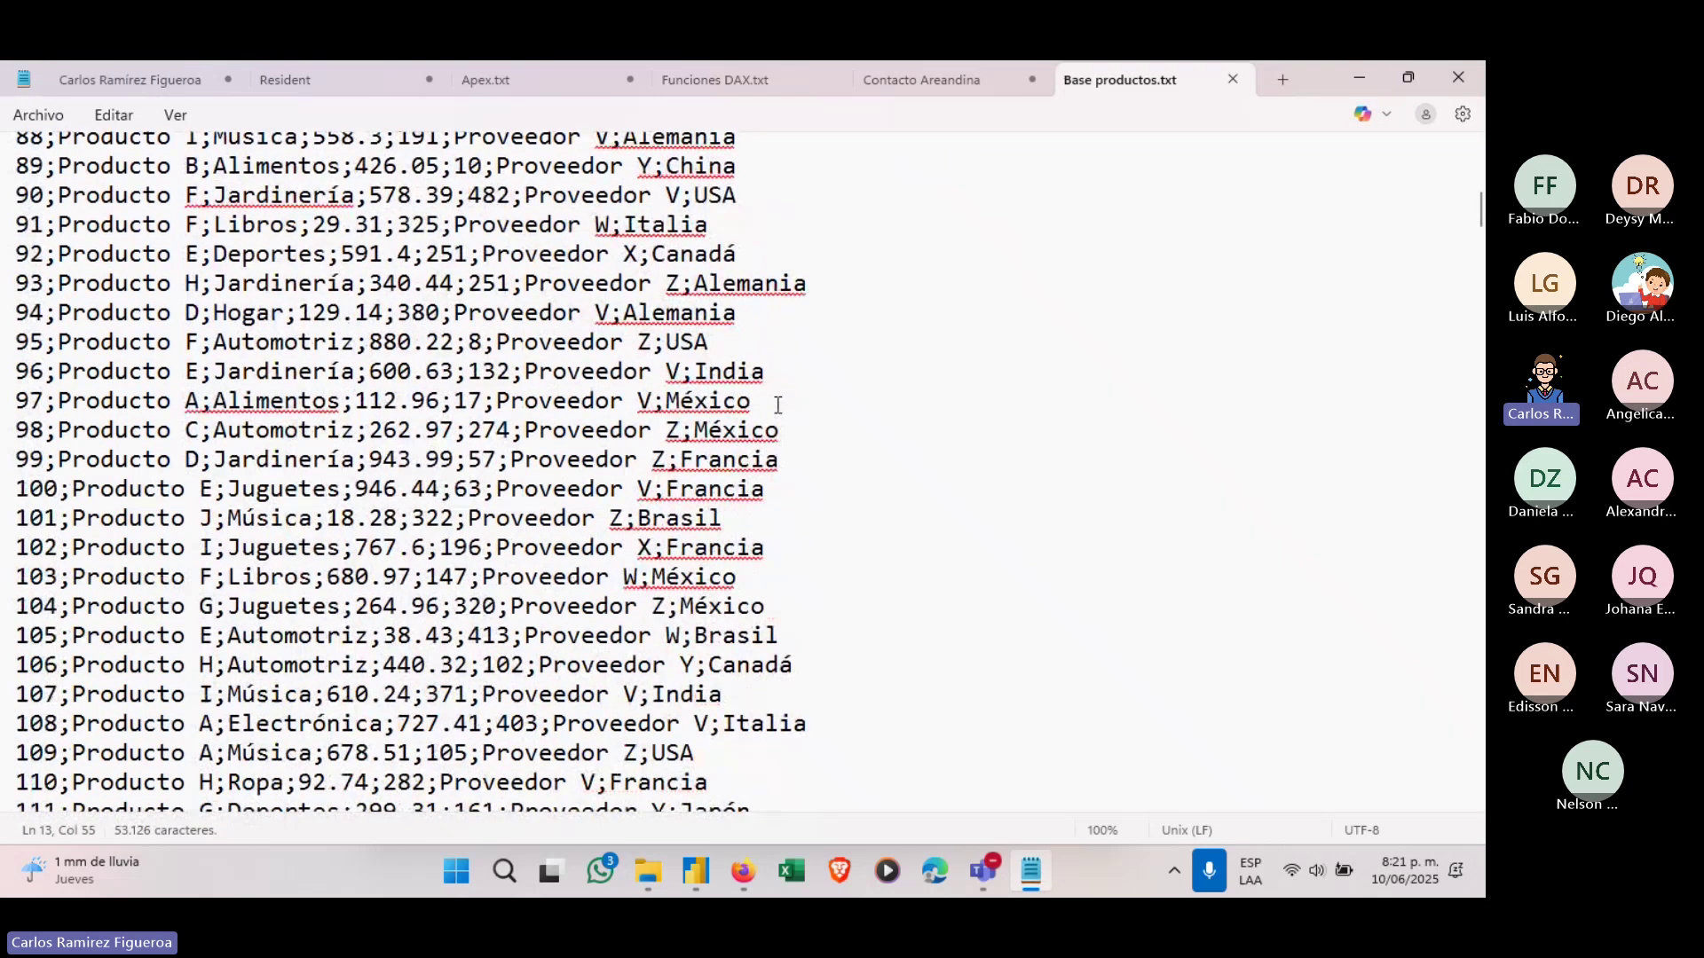
scroll(778, 405, "down", 20)
scroll(770, 401, "up", 13)
left_click_drag(1480, 255, 1477, 146)
left_click(705, 202)
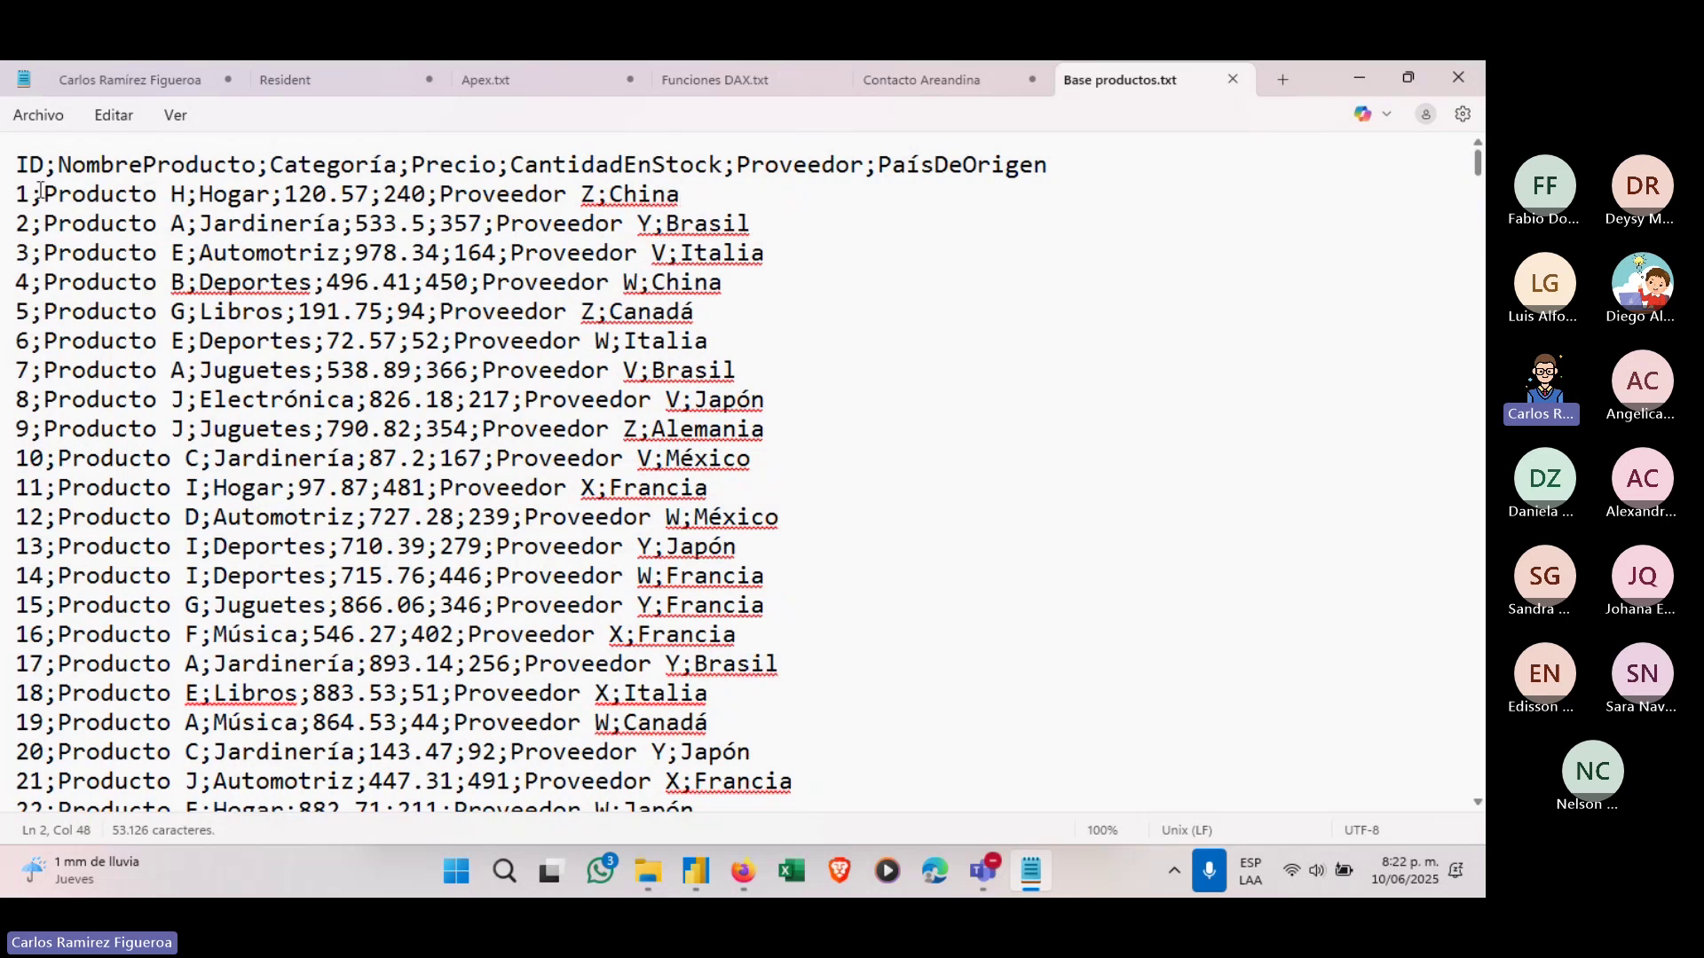
left_click_drag(18, 162, 1139, 192)
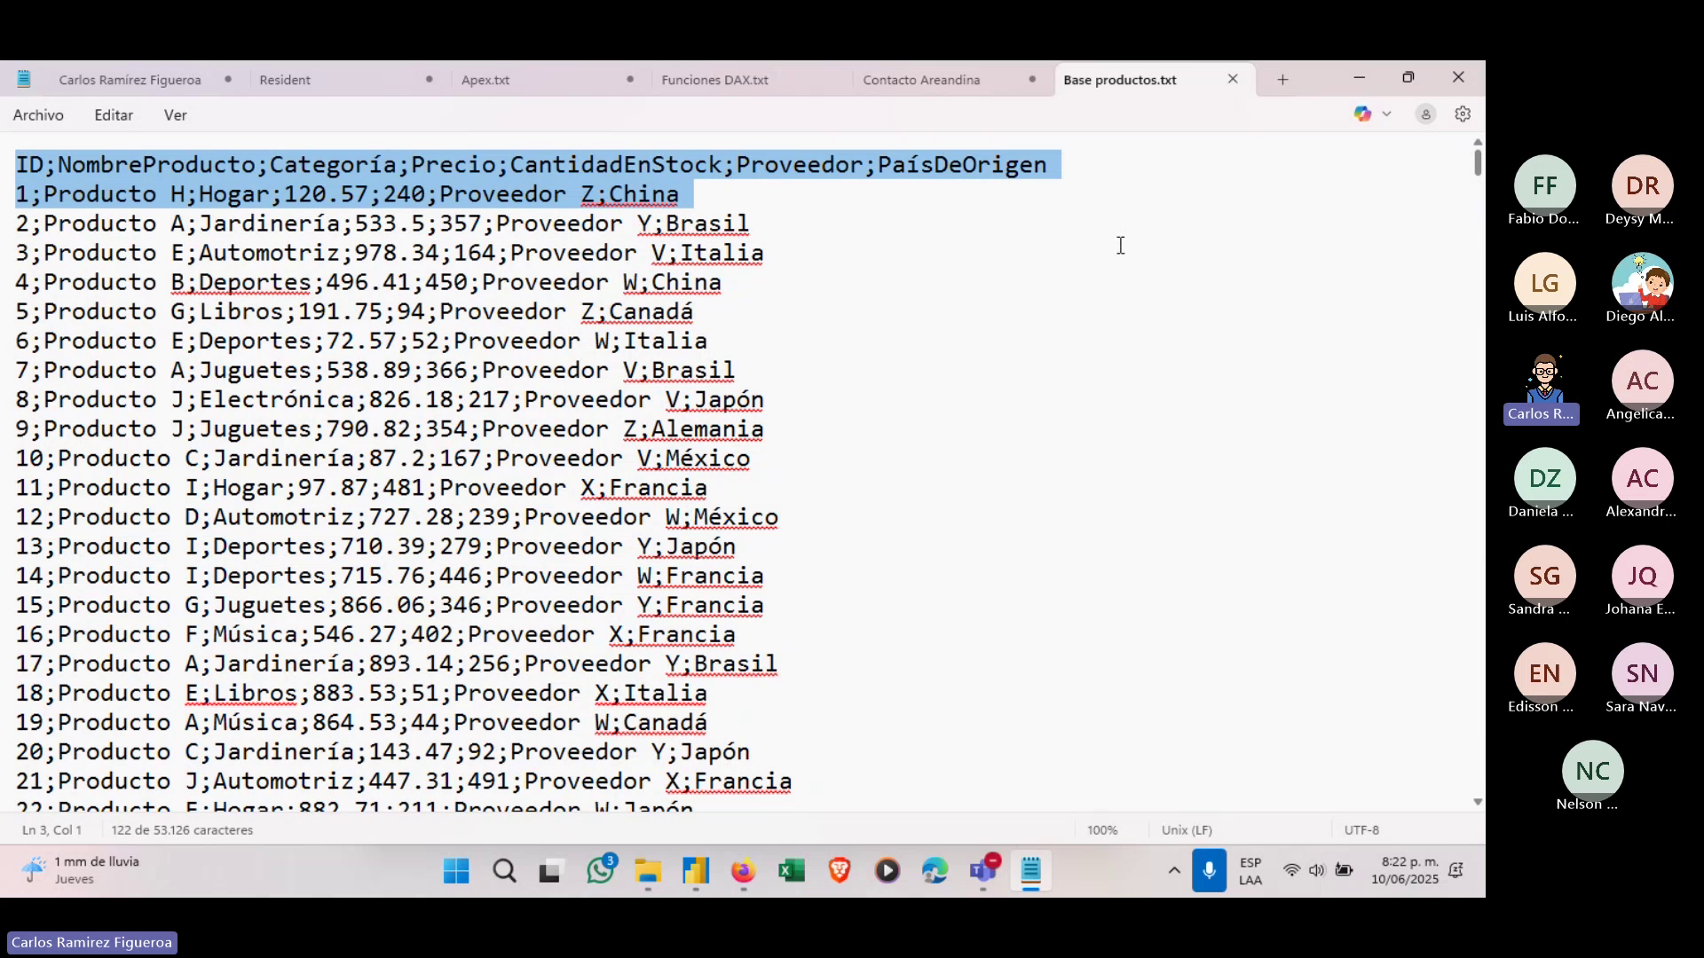
left_click(540, 206)
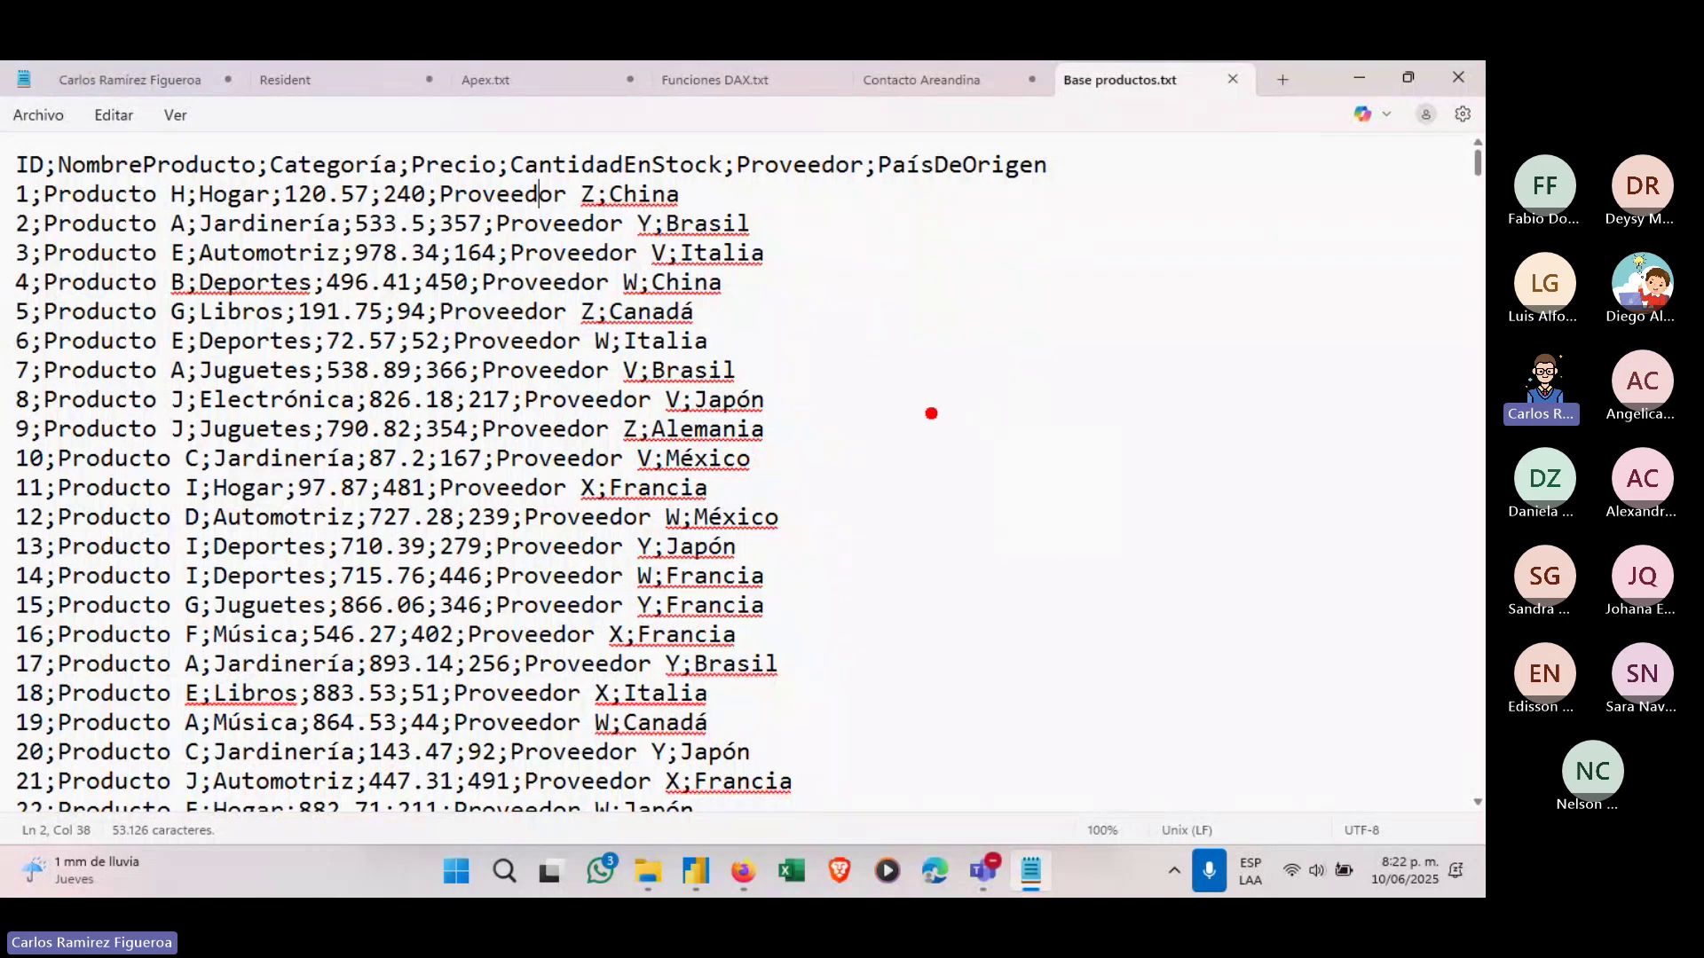
Frame the text data with a rectangle, point an arrow at it labelled "1 columna", and clear the annotations.
mouse_move(3, 140)
left_mouse_down()
mouse_move(1027, 745)
mouse_move(1114, 867)
mouse_move(1060, 839)
left_mouse_up()
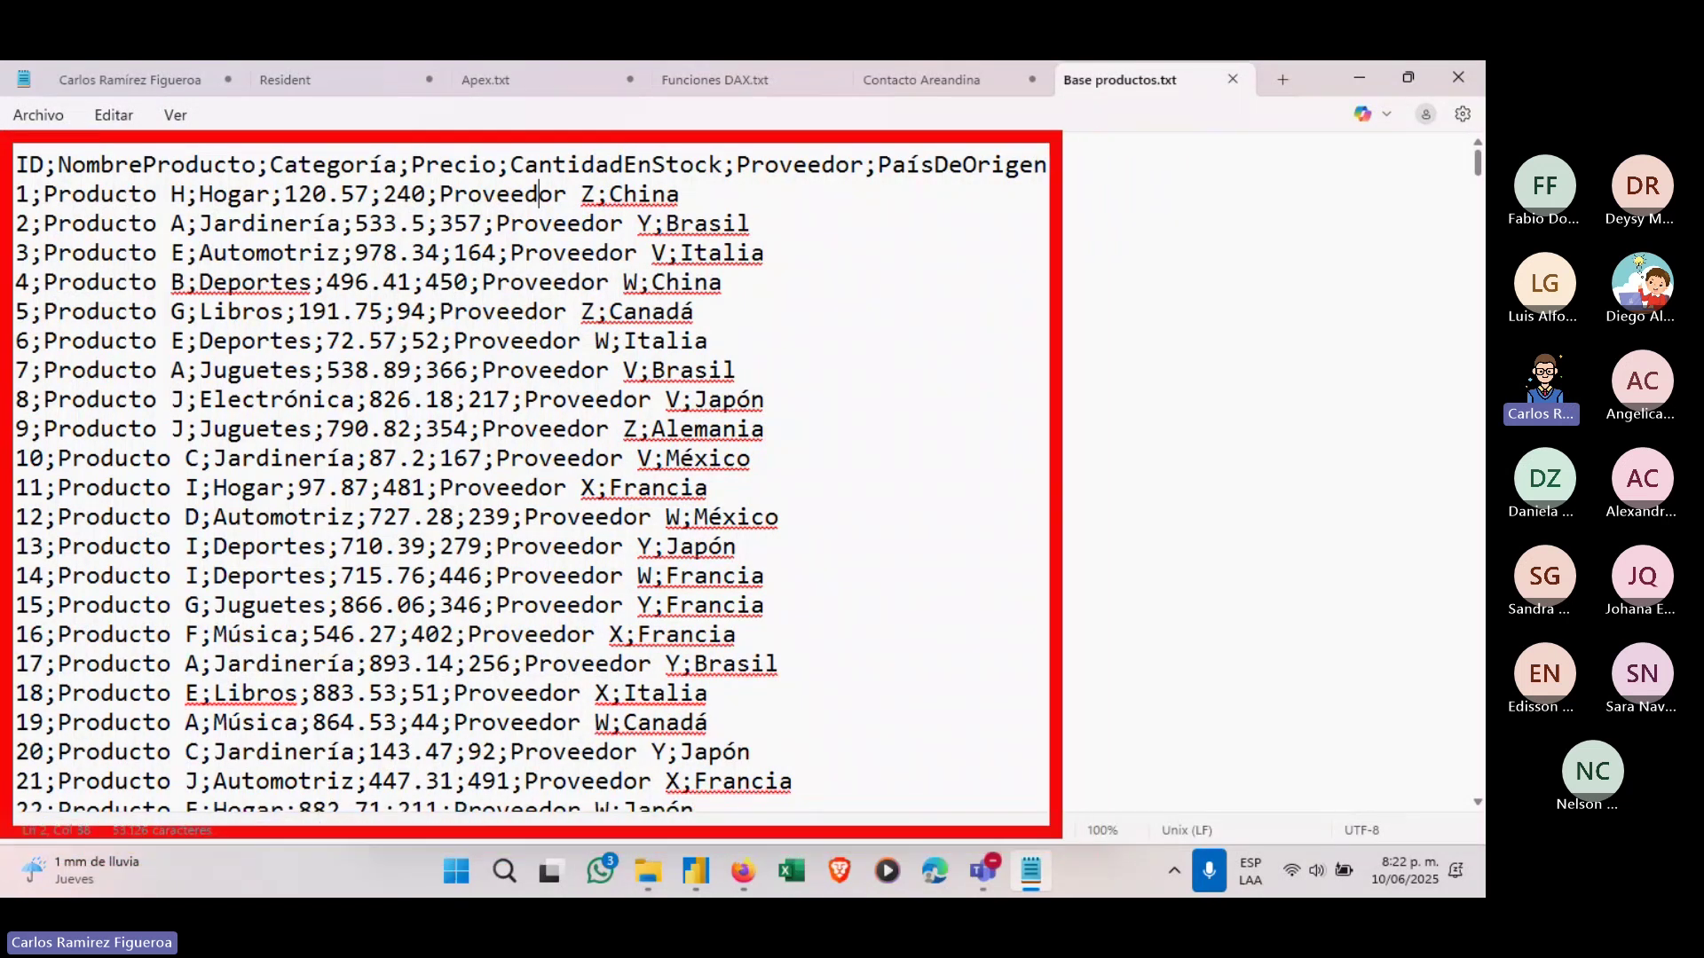
left_click_drag(1098, 457, 960, 596)
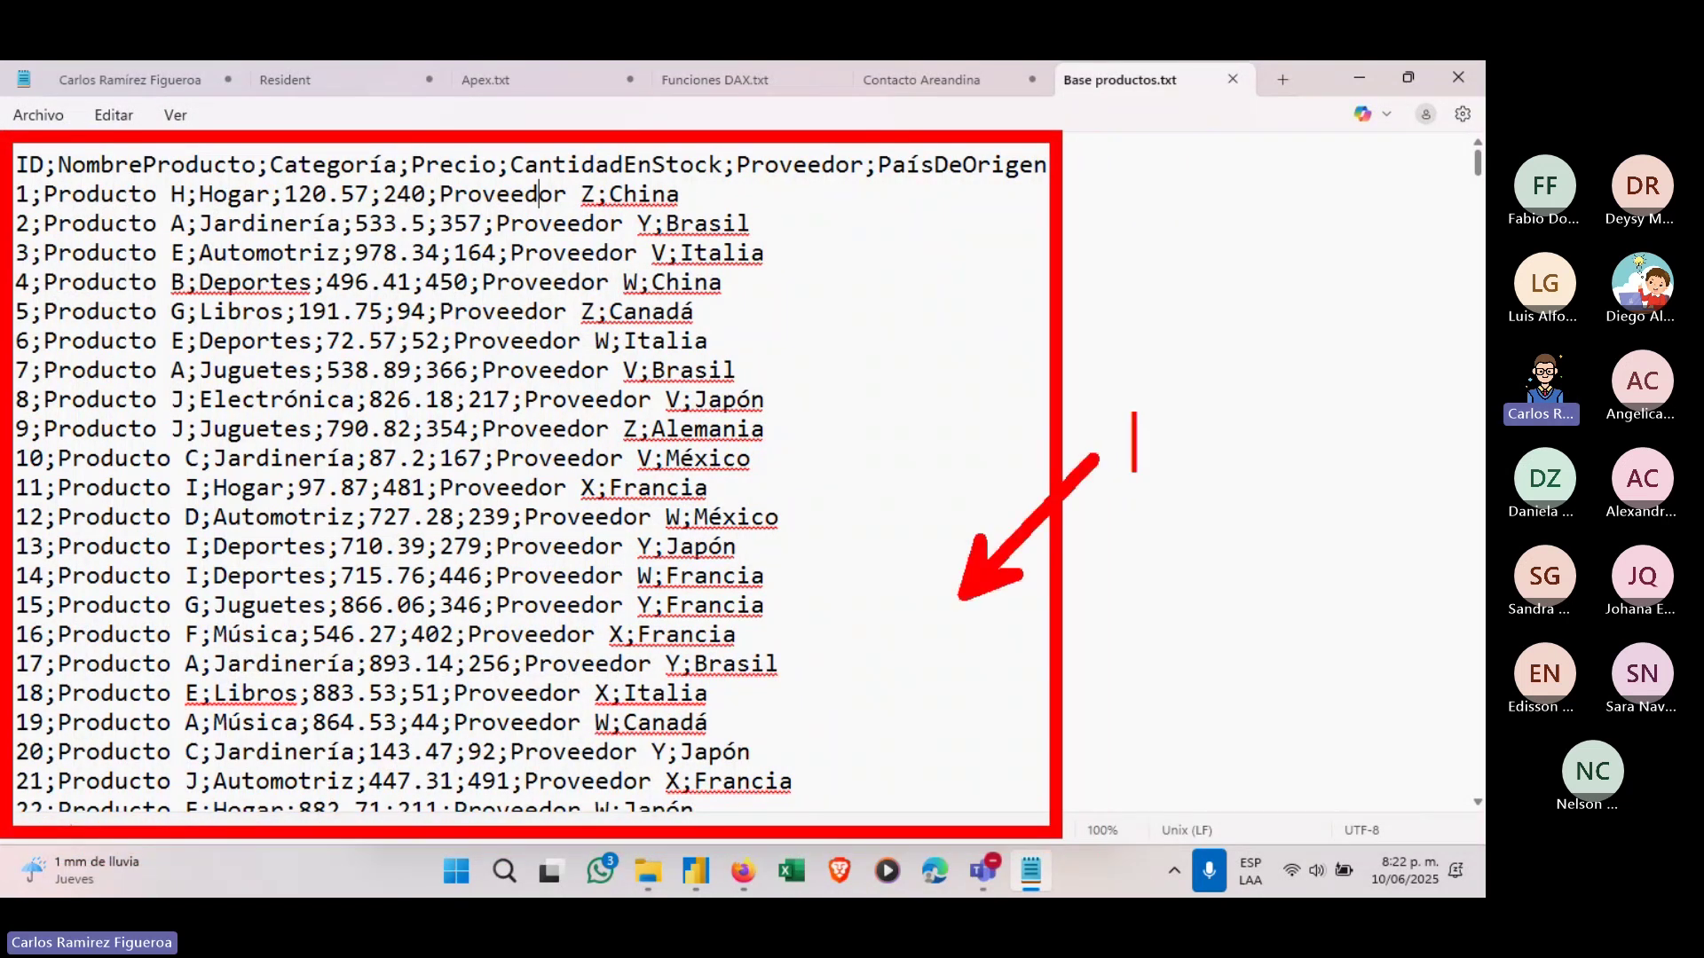
type("1 columna")
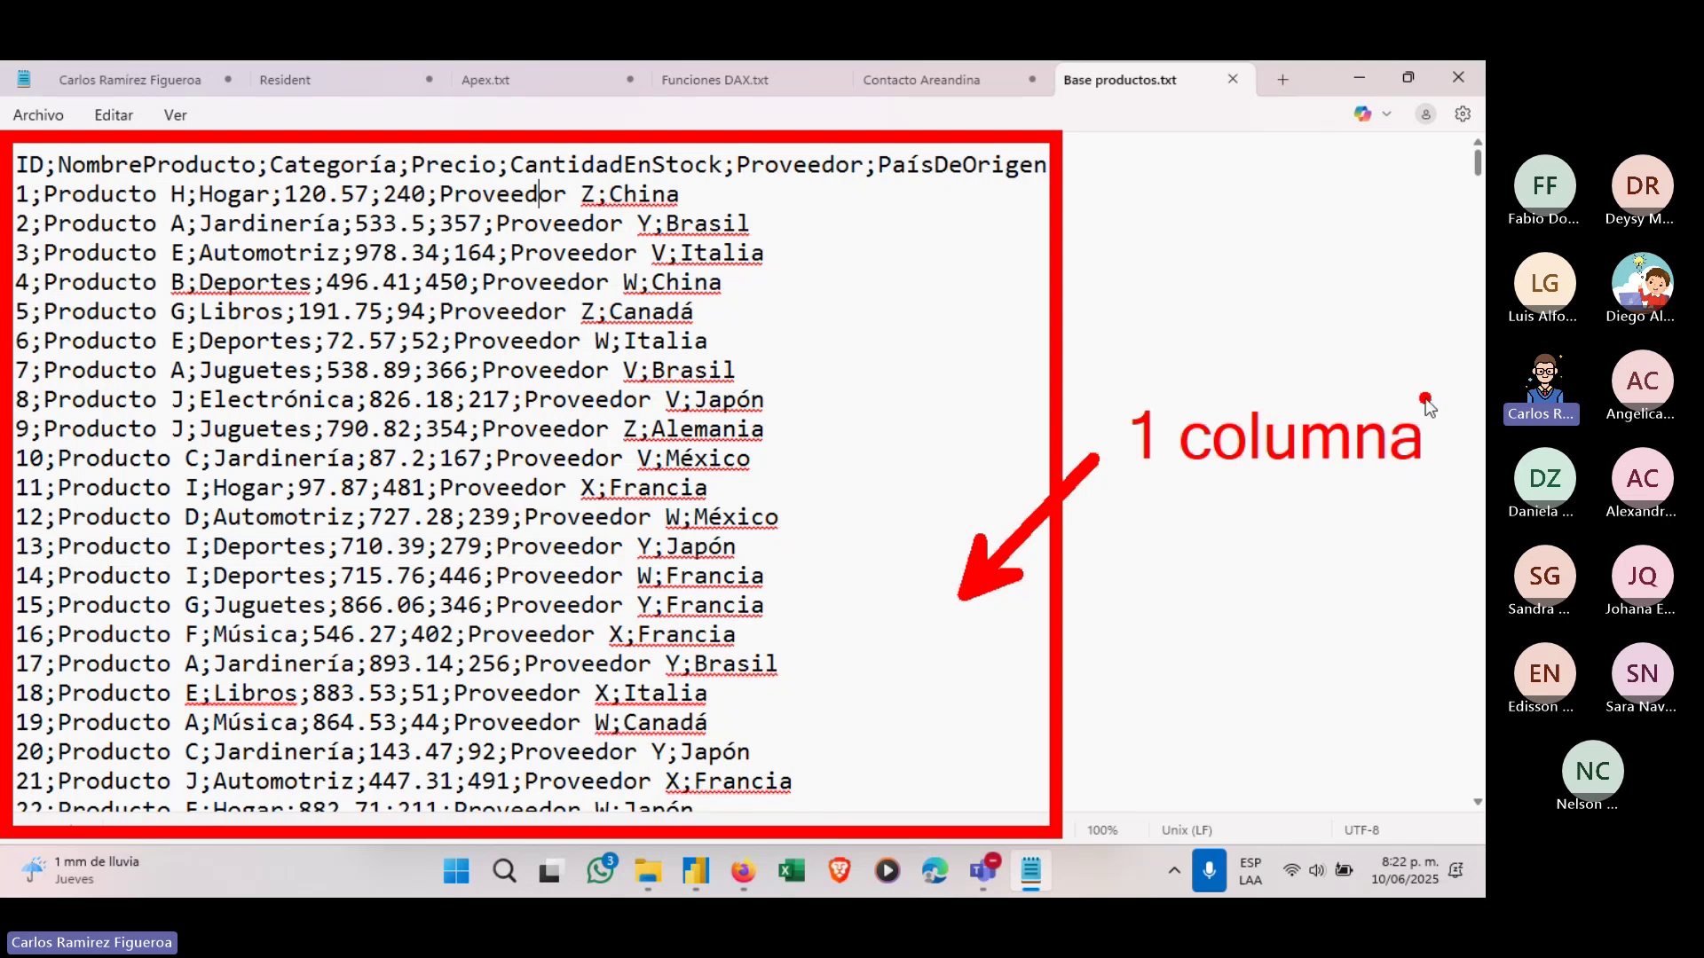
key("Escape")
Close the text file, switch to Power BI Desktop and connect to the Texto o CSV data source.
left_click(1459, 78)
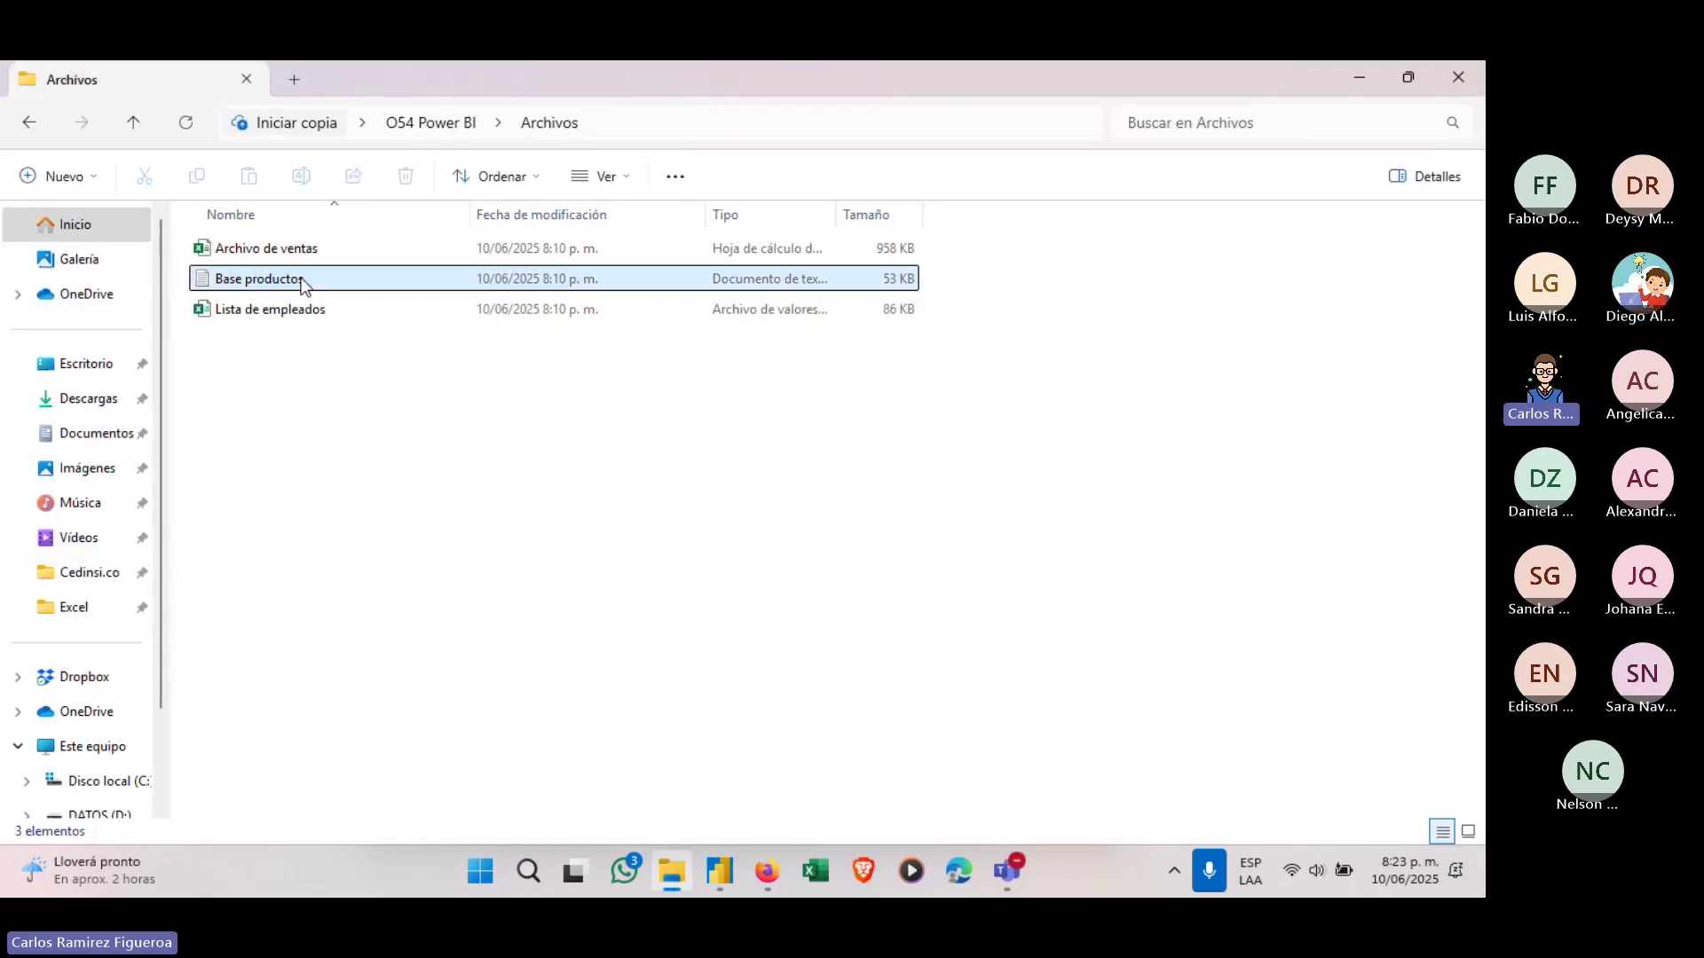
left_click(721, 879)
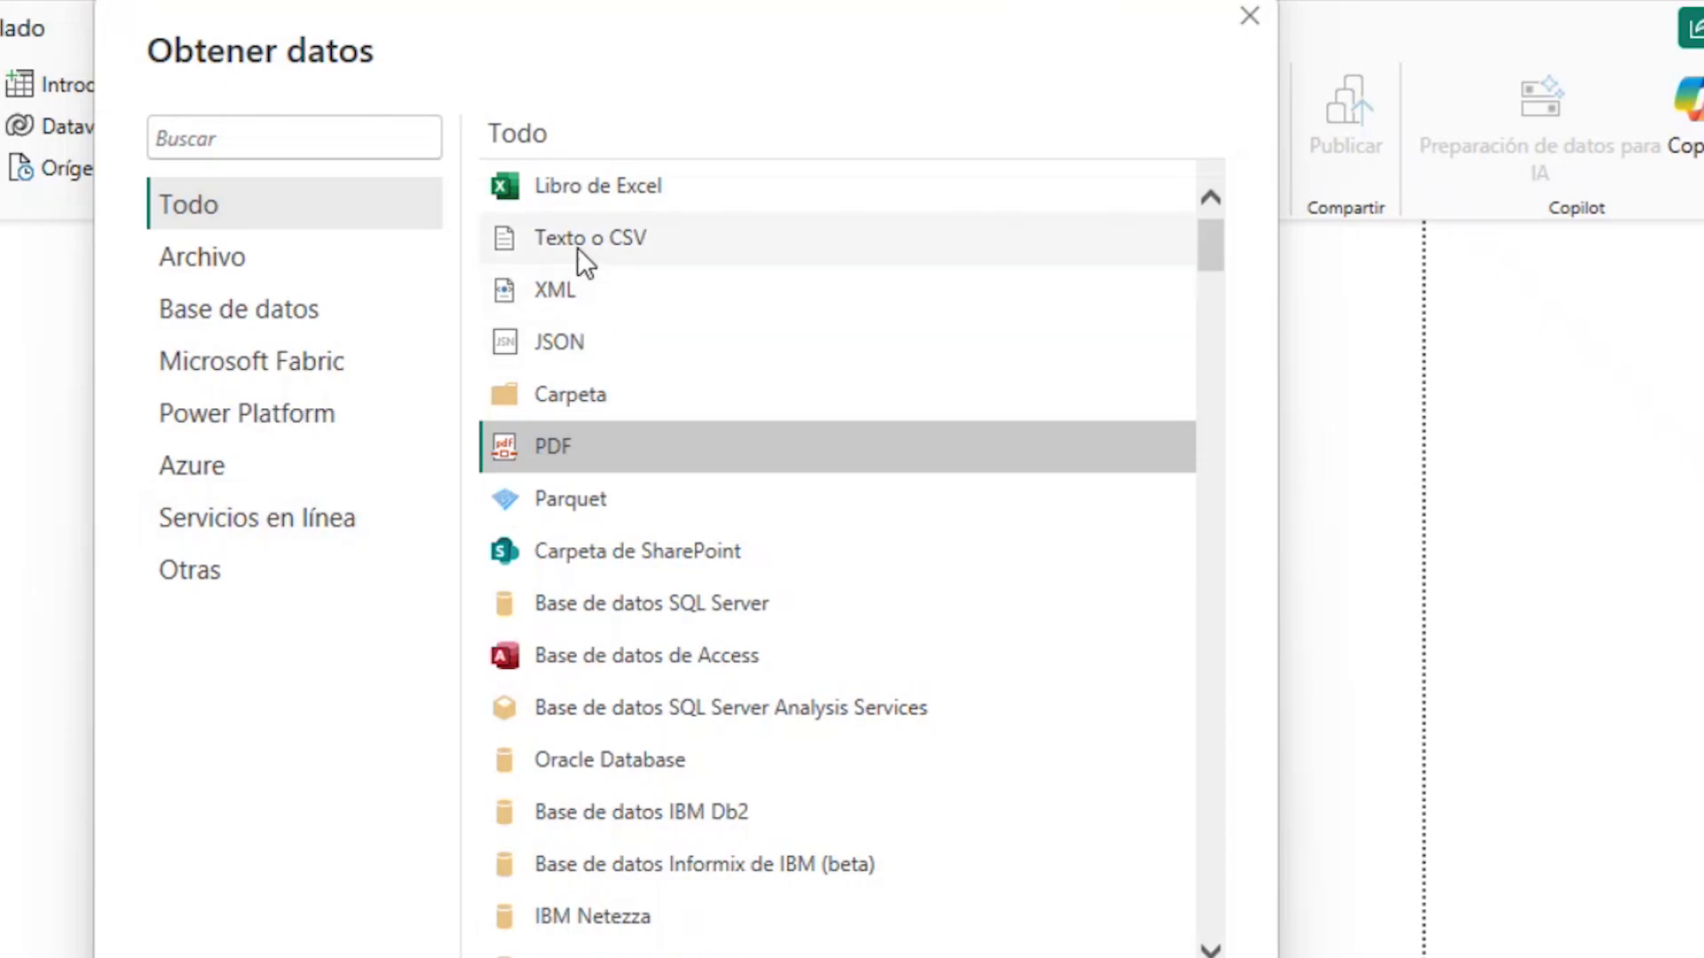
left_click(577, 249)
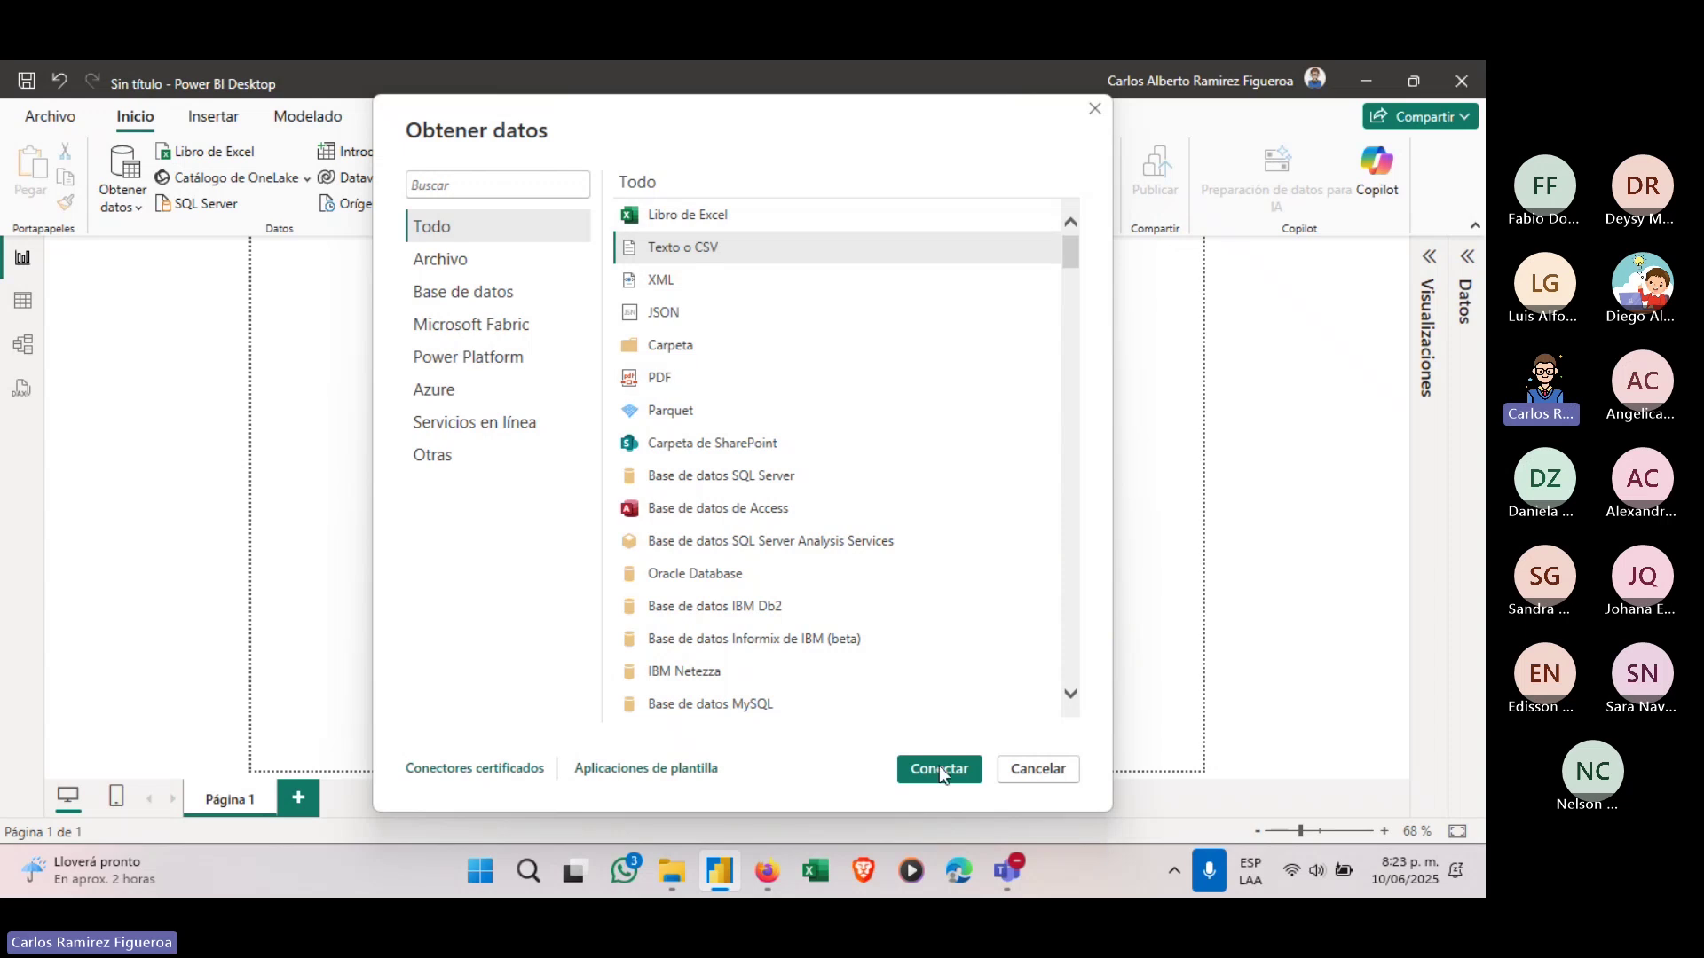
left_click(932, 769)
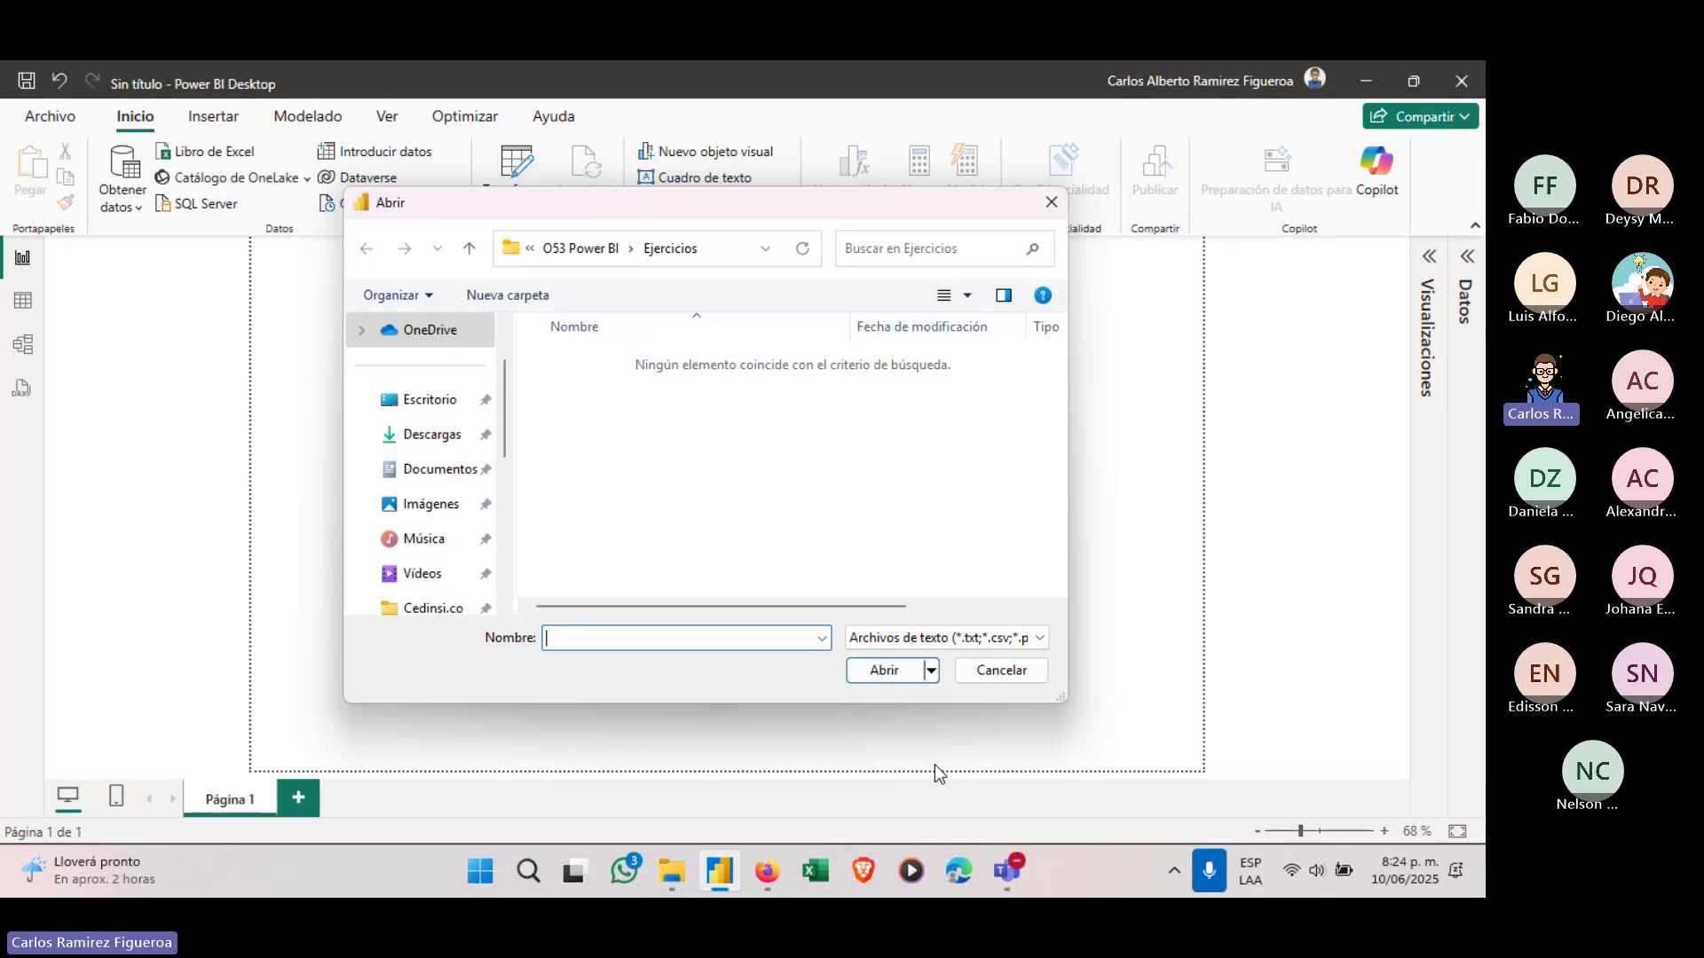
Open Base productos from the Archivos folder inside O54 Power BI on the Escritorio.
left_click(435, 410)
double_click(613, 573)
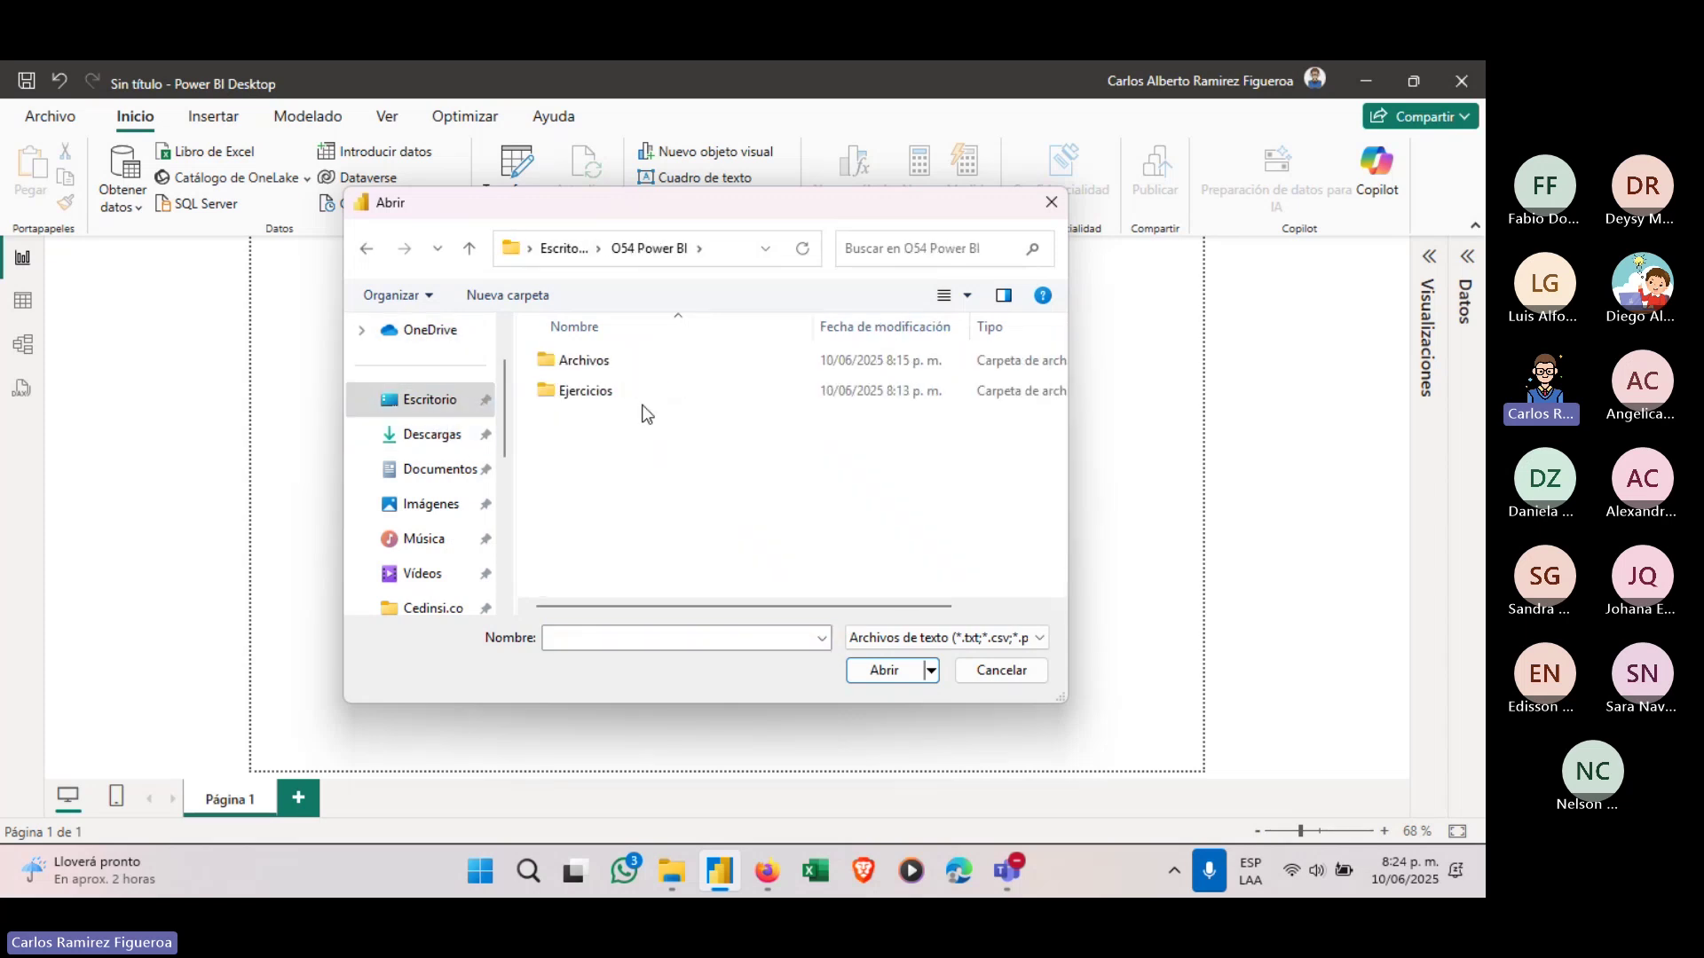
double_click(588, 361)
left_click(597, 363)
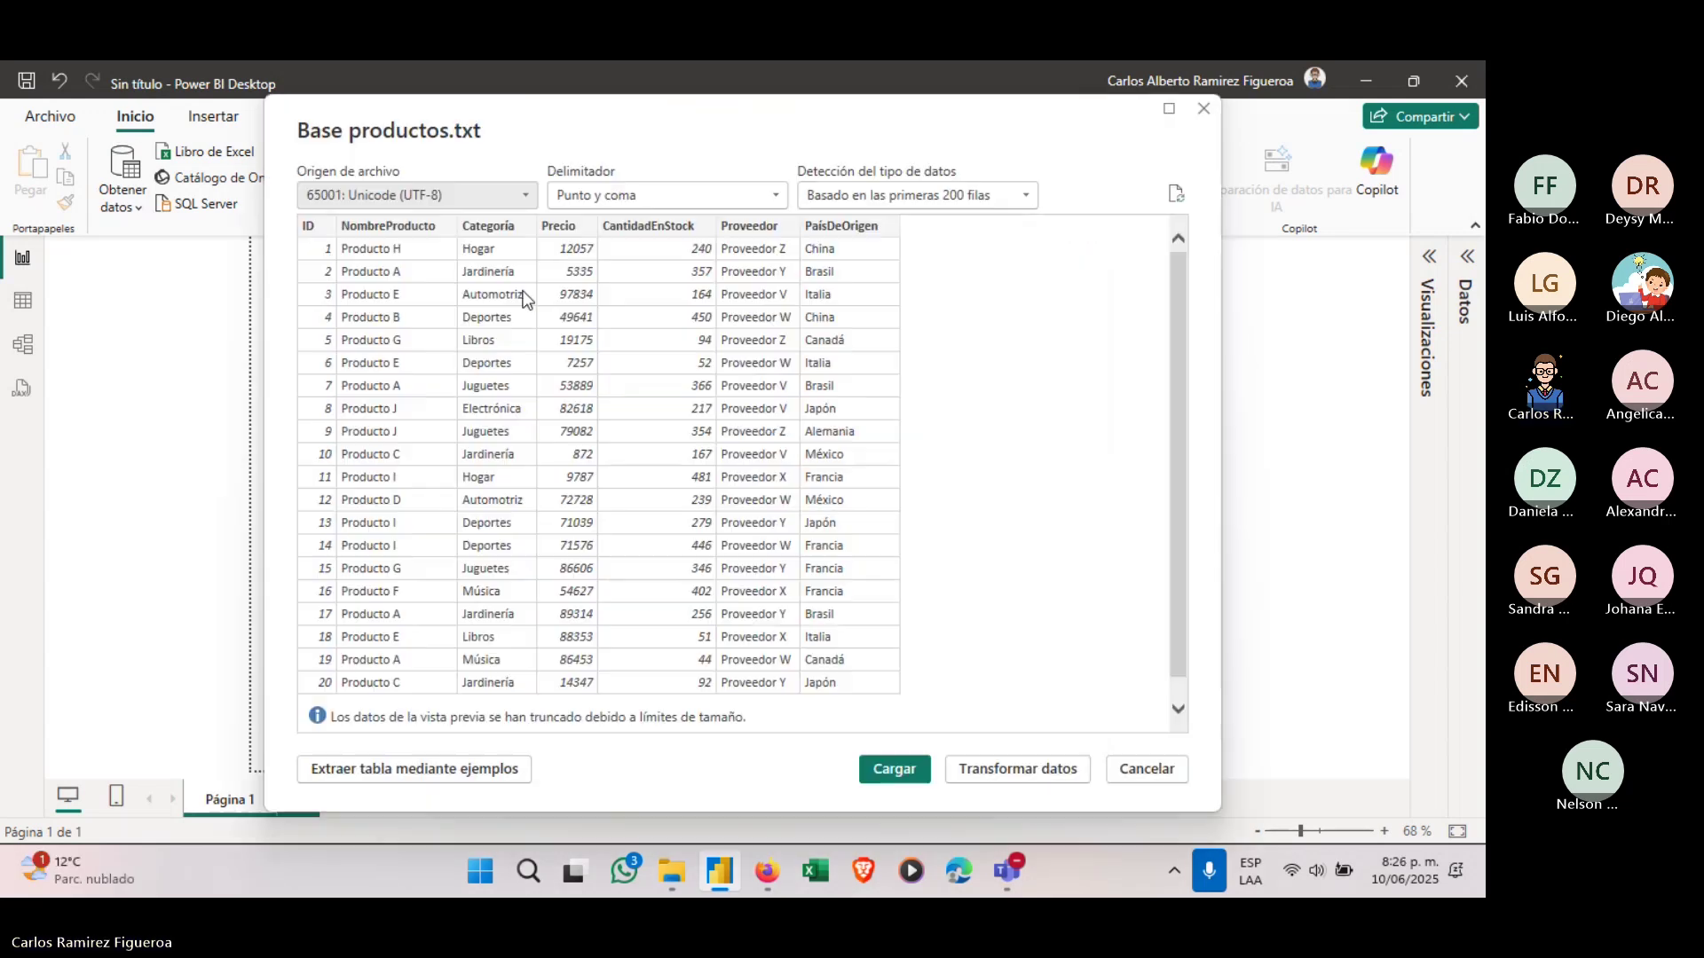
Mark each preview column header with an arrow, clear the arrows, and highlight the Delimitador setting with a rectangle and arrow.
left_click_drag(317, 224, 266, 151)
left_click_drag(427, 227, 390, 162)
mouse_move(501, 216)
left_mouse_down()
mouse_move(532, 160)
mouse_move(575, 211)
left_mouse_up()
left_click_drag(752, 158, 679, 210)
left_click_drag(834, 149, 778, 204)
left_click_drag(929, 173, 884, 227)
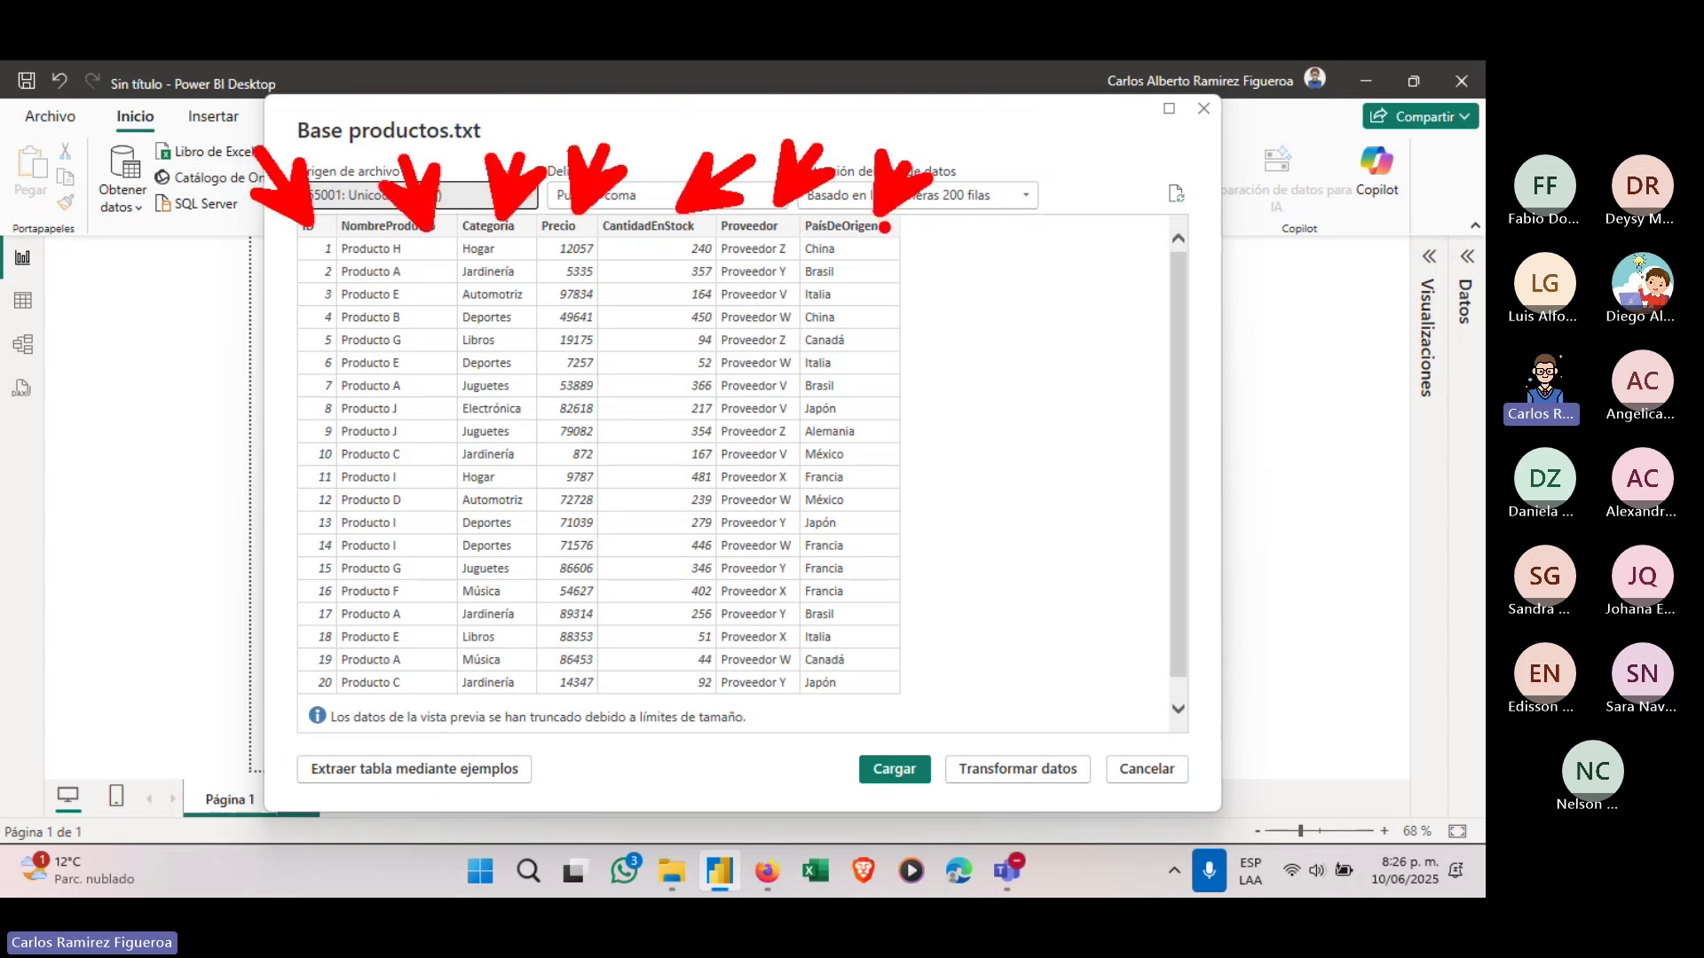
key("e")
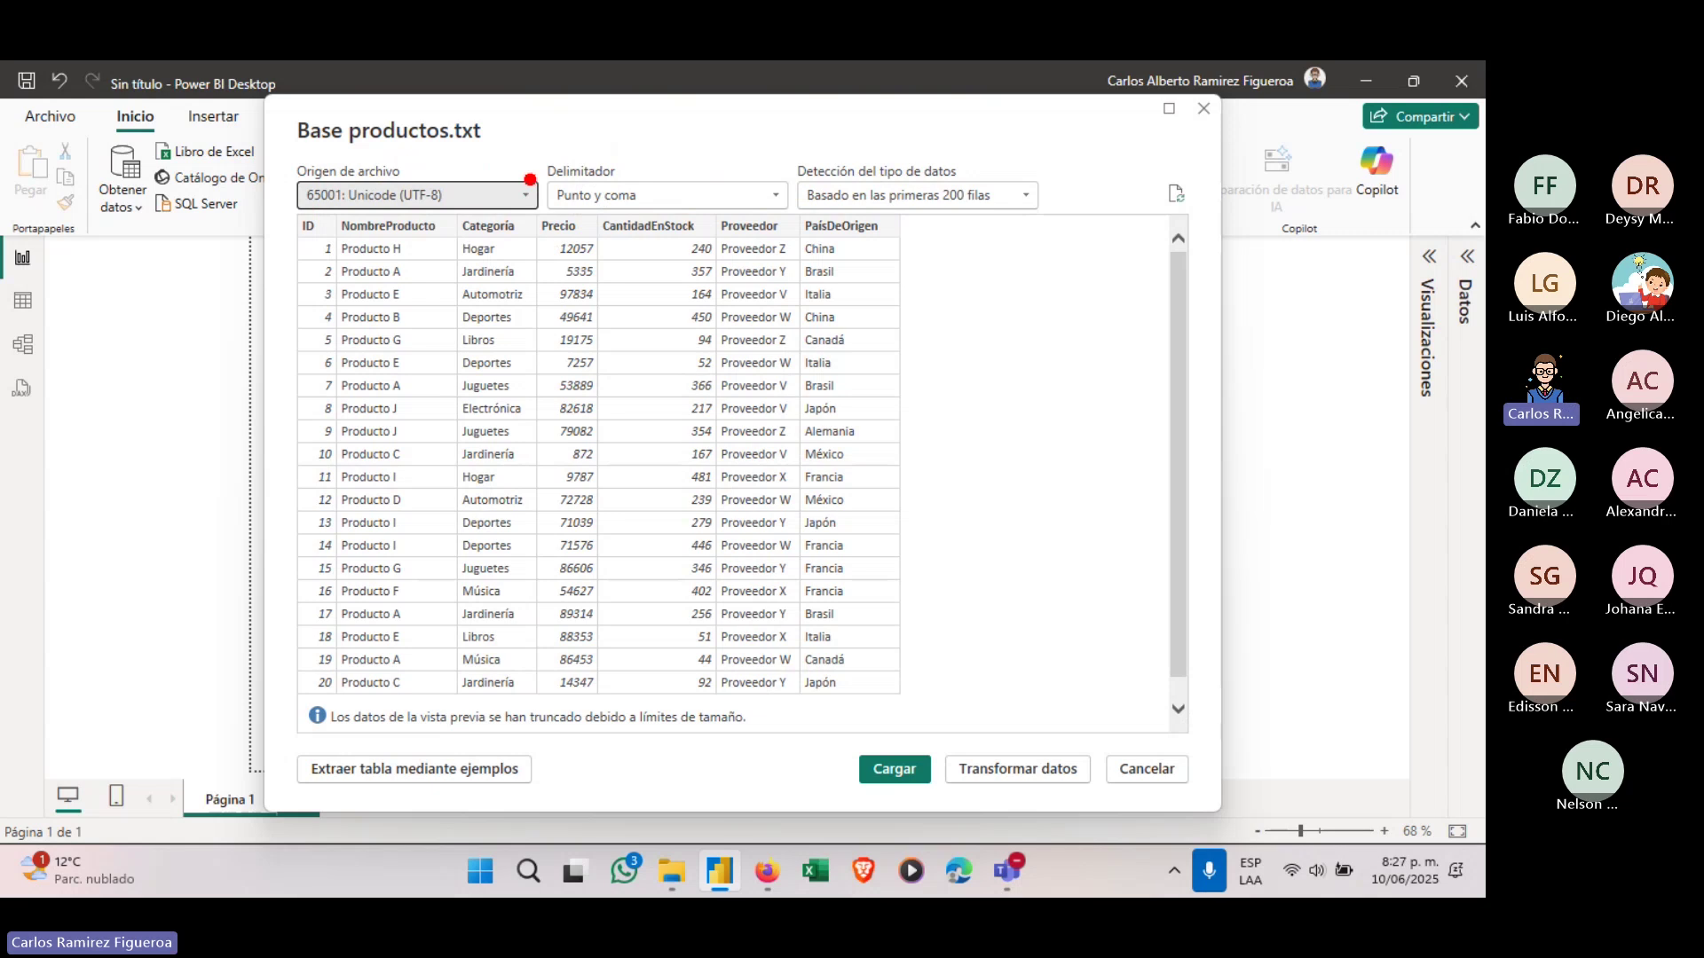
left_click_drag(527, 149, 804, 226)
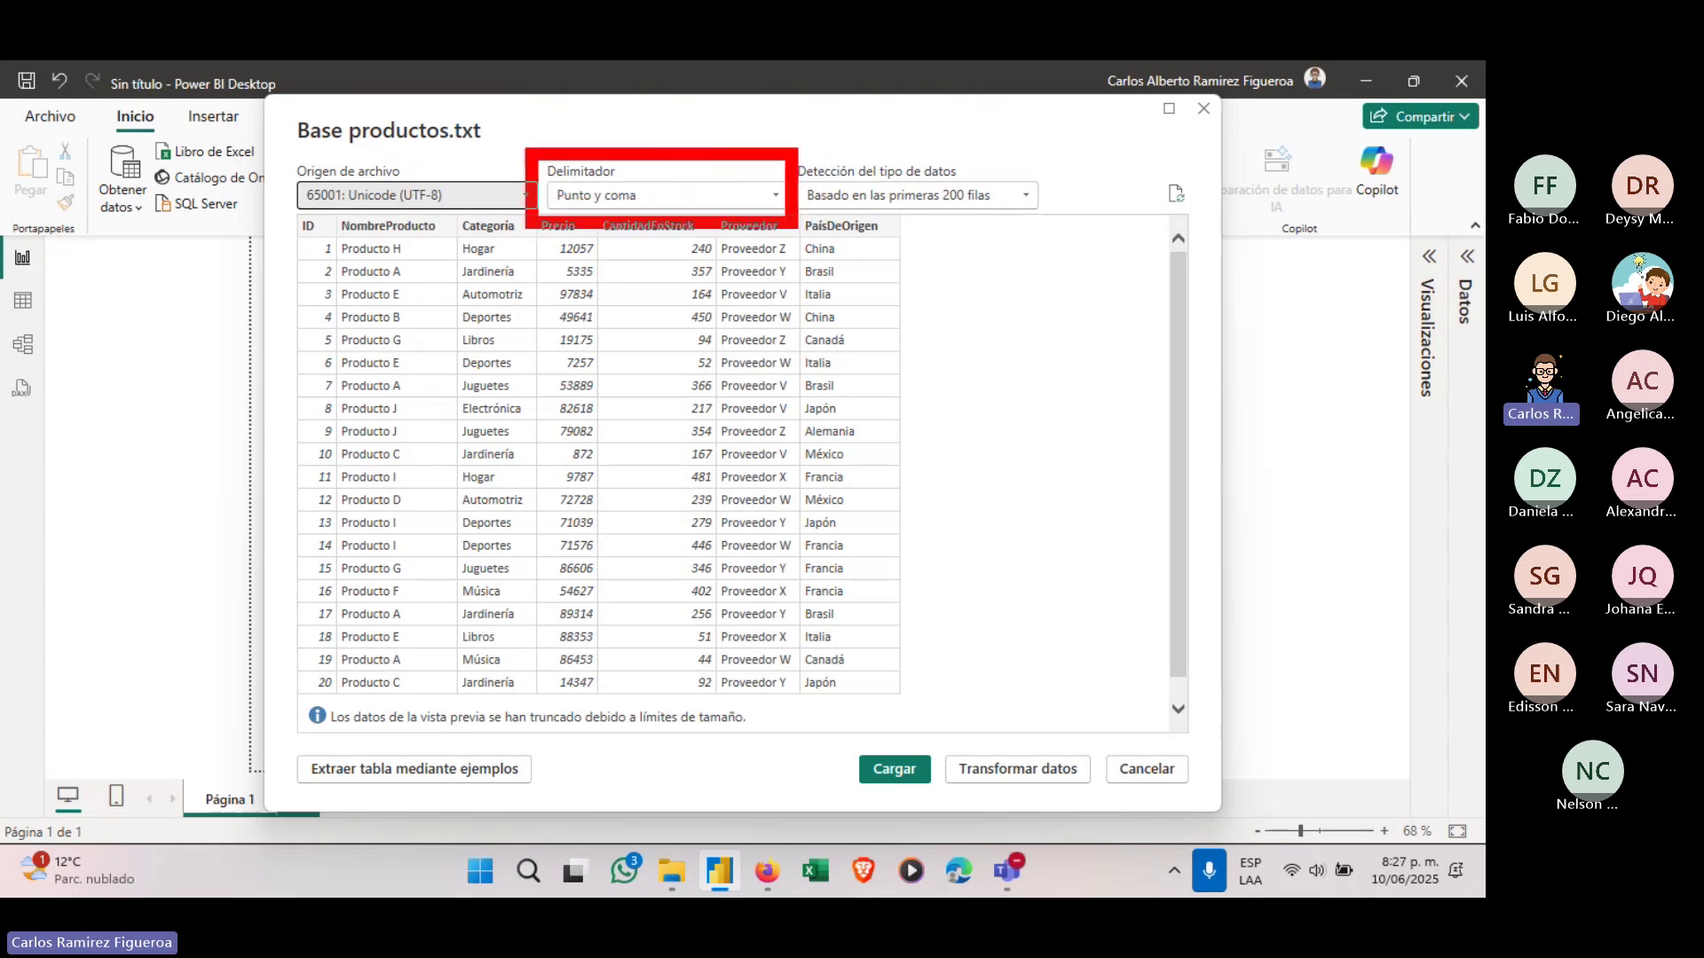
left_click_drag(679, 237, 560, 446)
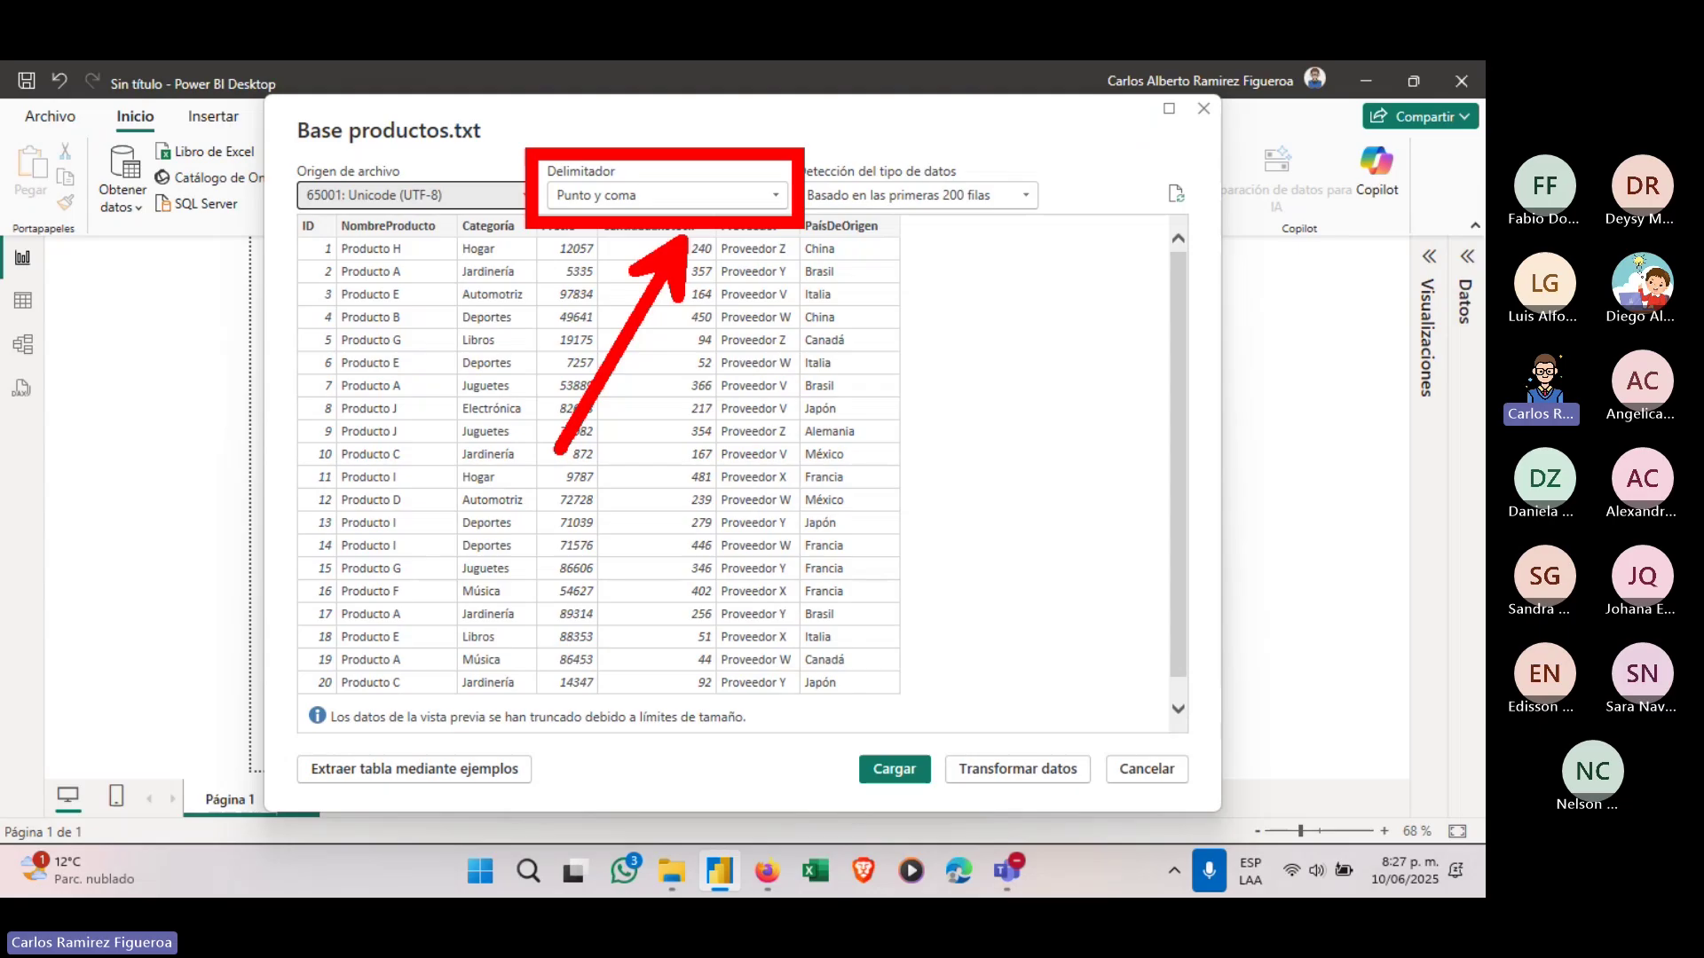
Reopen Base productos from File Explorer, check the semicolons between the header fields, close it and return to Power BI Desktop.
left_click(670, 871)
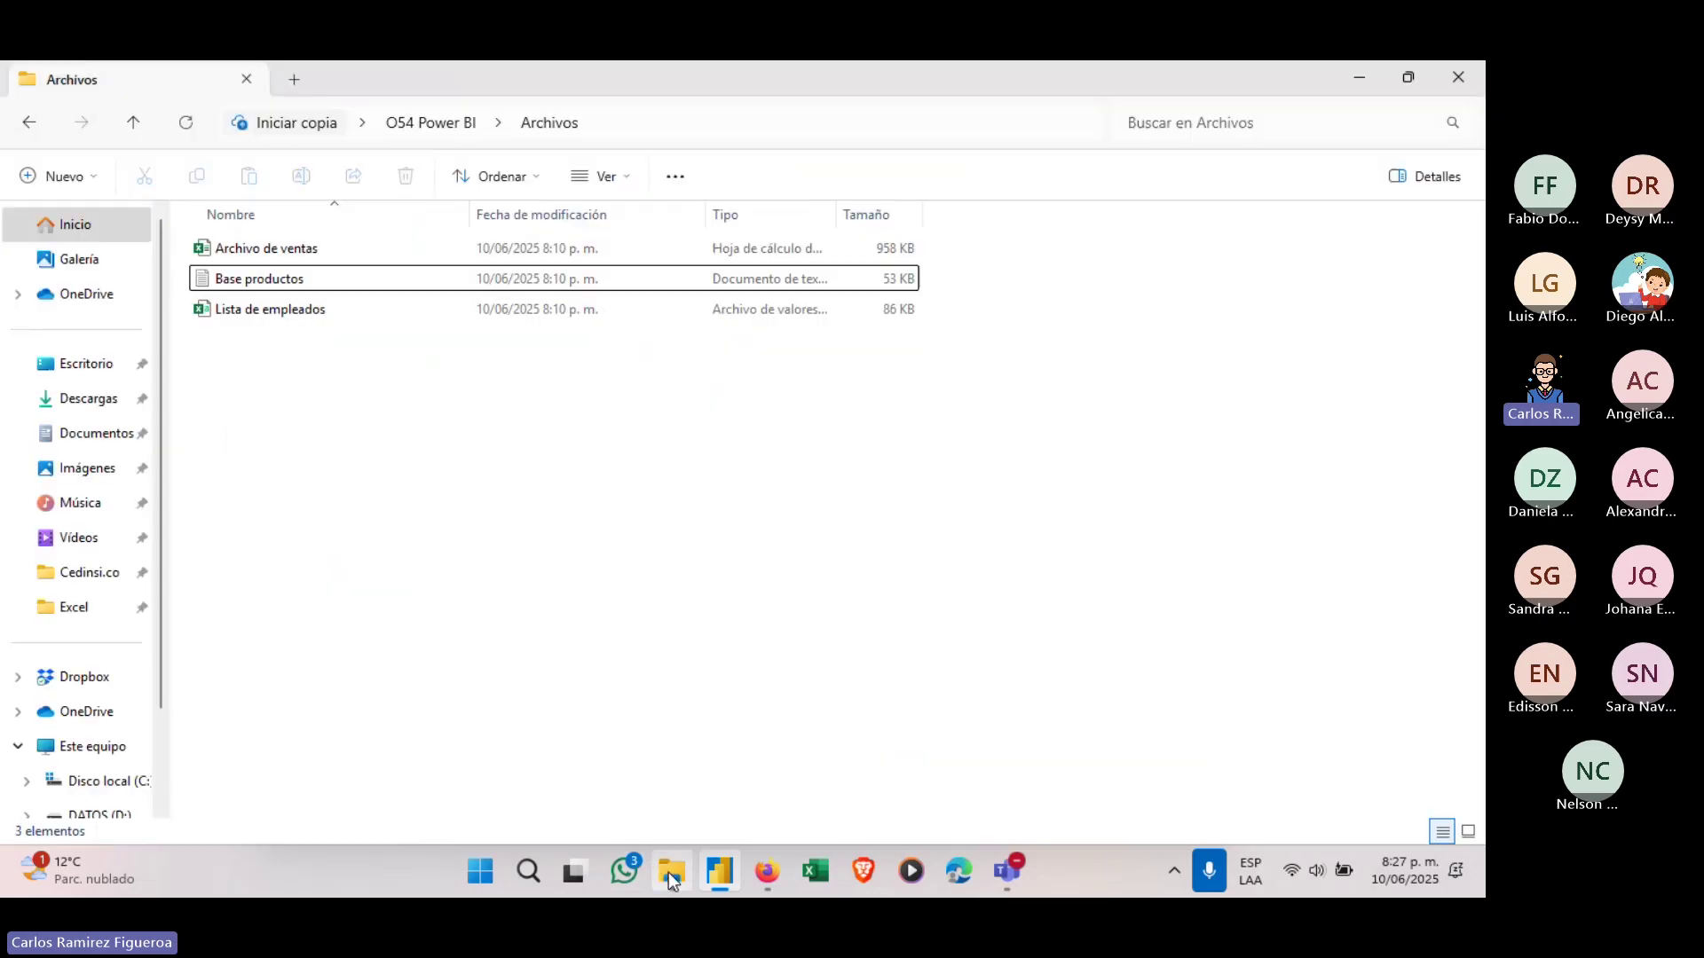
double_click(234, 281)
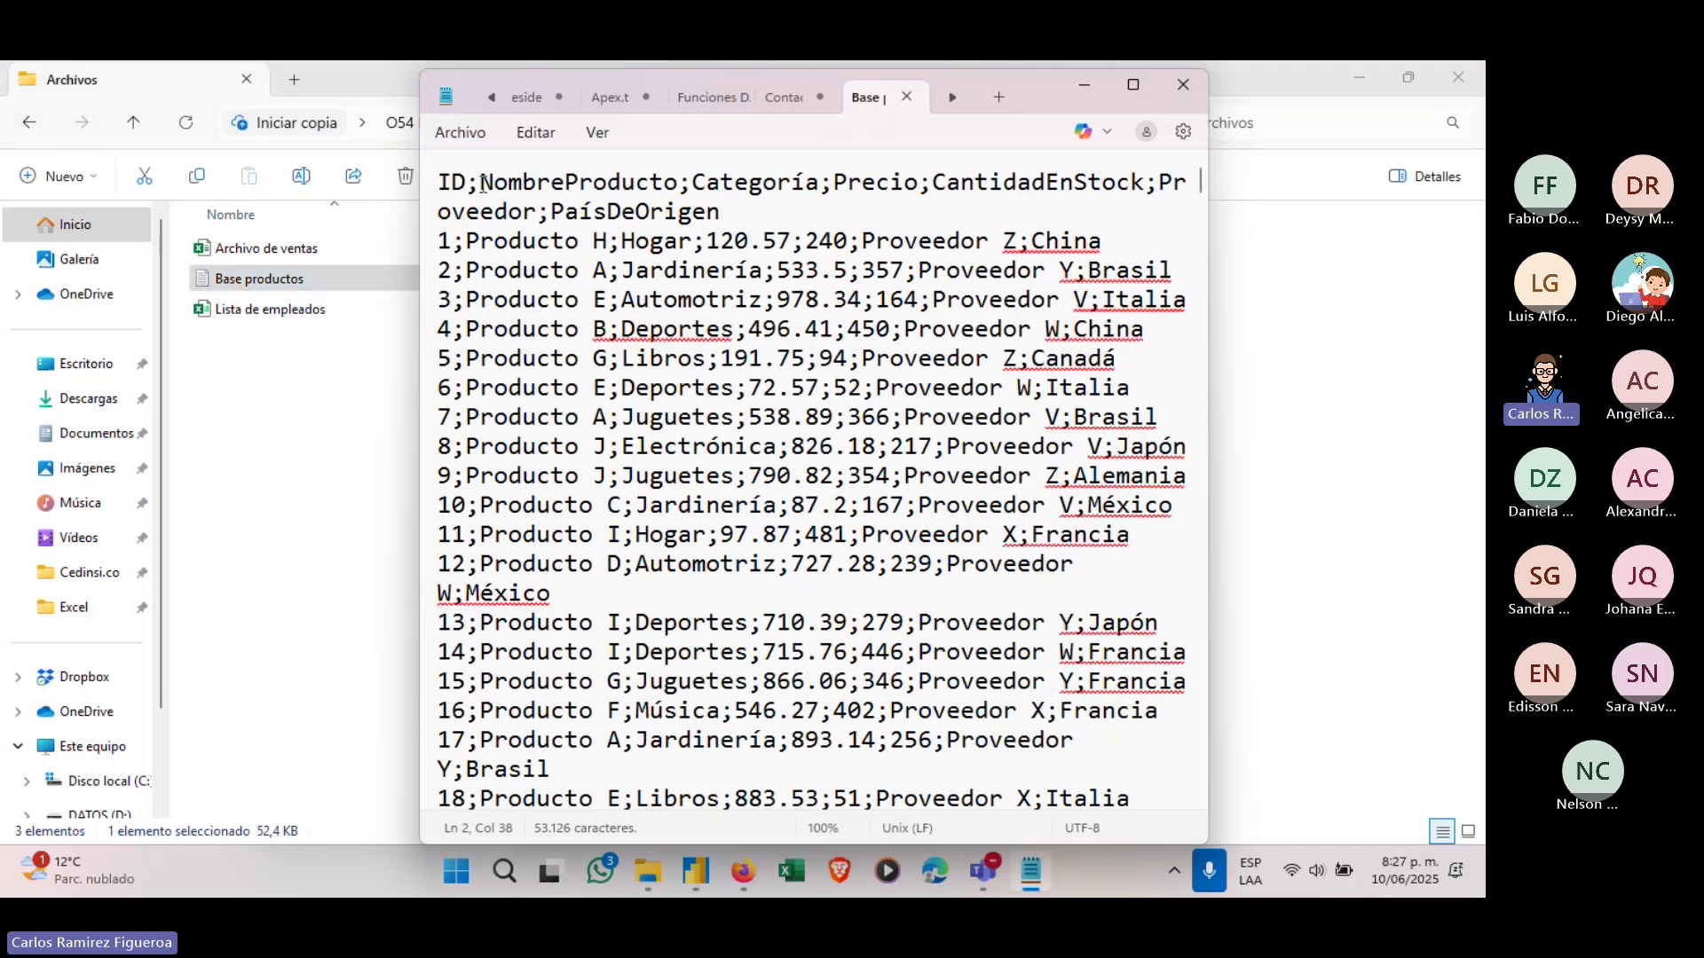
left_click_drag(463, 182, 482, 182)
double_click(686, 186)
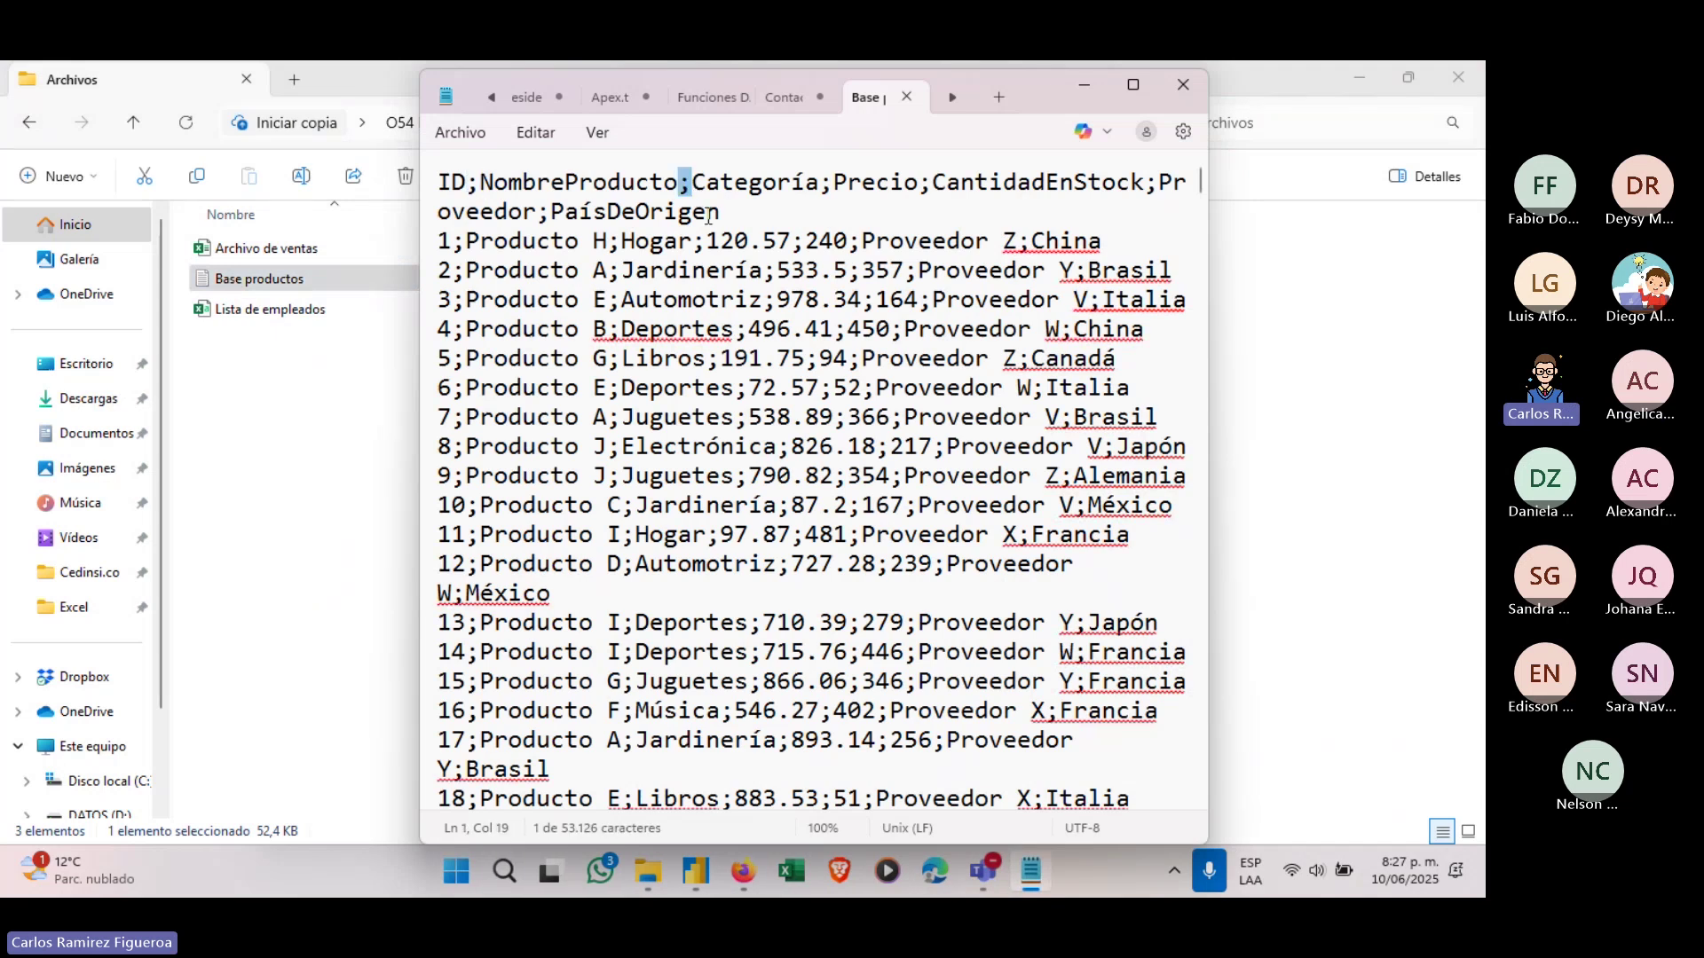
double_click(826, 184)
left_click(1182, 84)
key("alt+Tab")
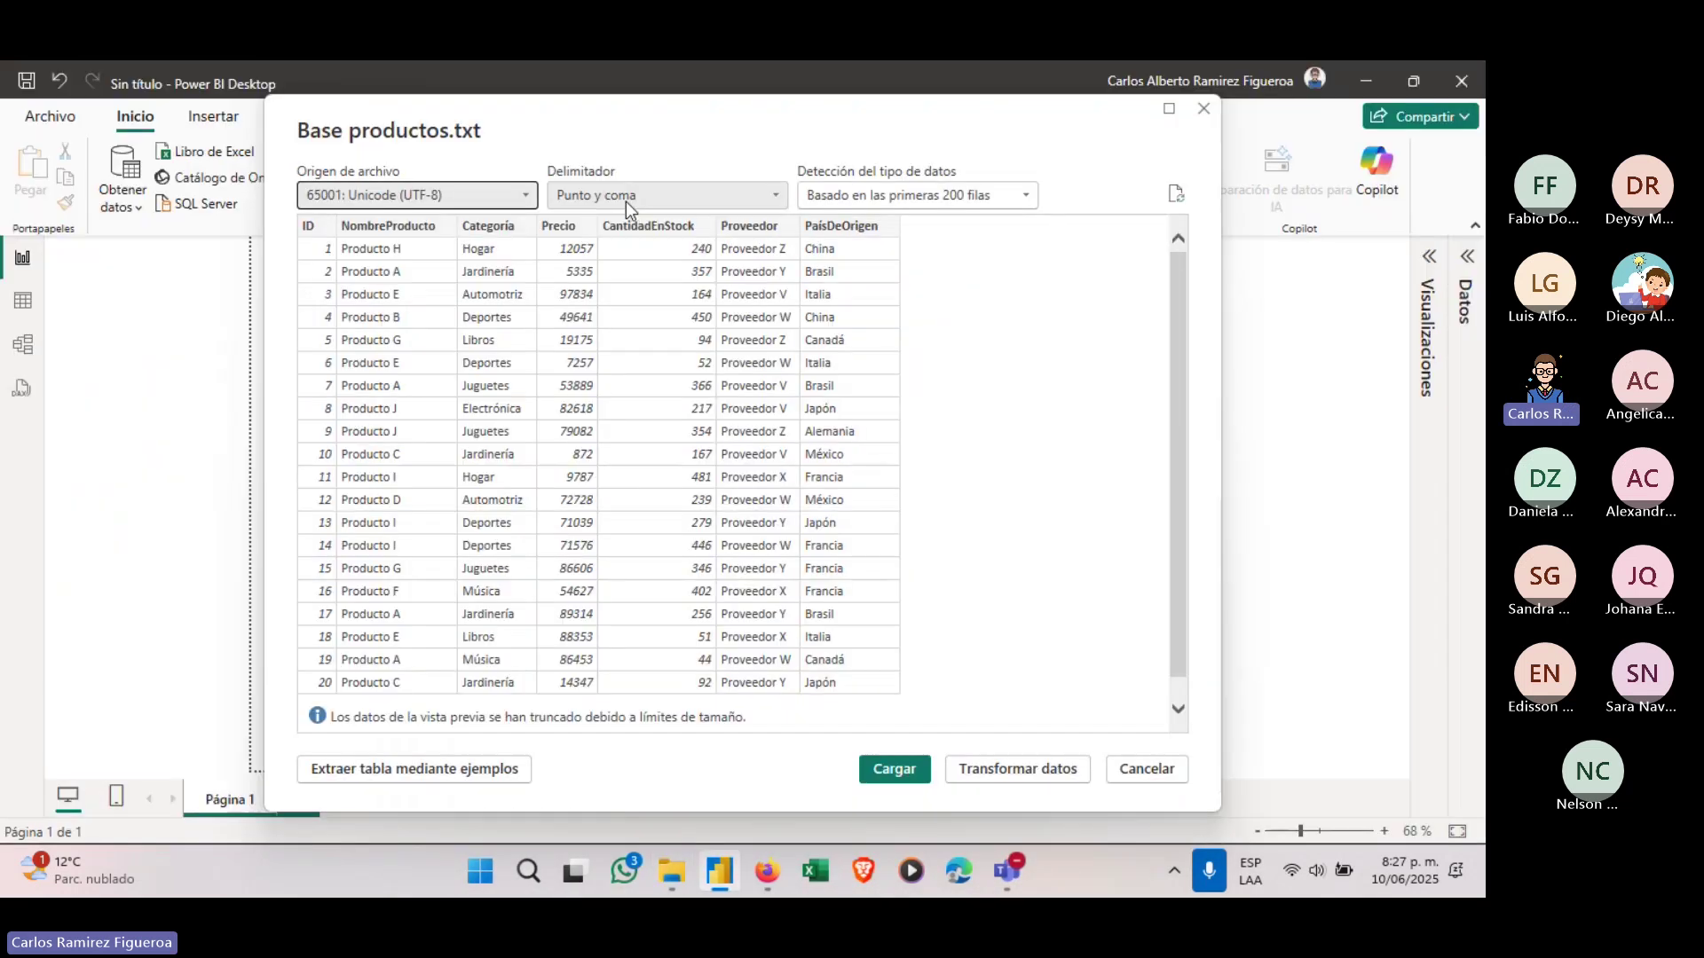
Mark the ID, NombreProducto and Categoría preview columns with arrows and clear the annotations.
left_click_drag(306, 222, 318, 234)
left_click_drag(247, 133, 317, 233)
left_click_drag(431, 174, 383, 233)
left_click_drag(538, 154, 488, 239)
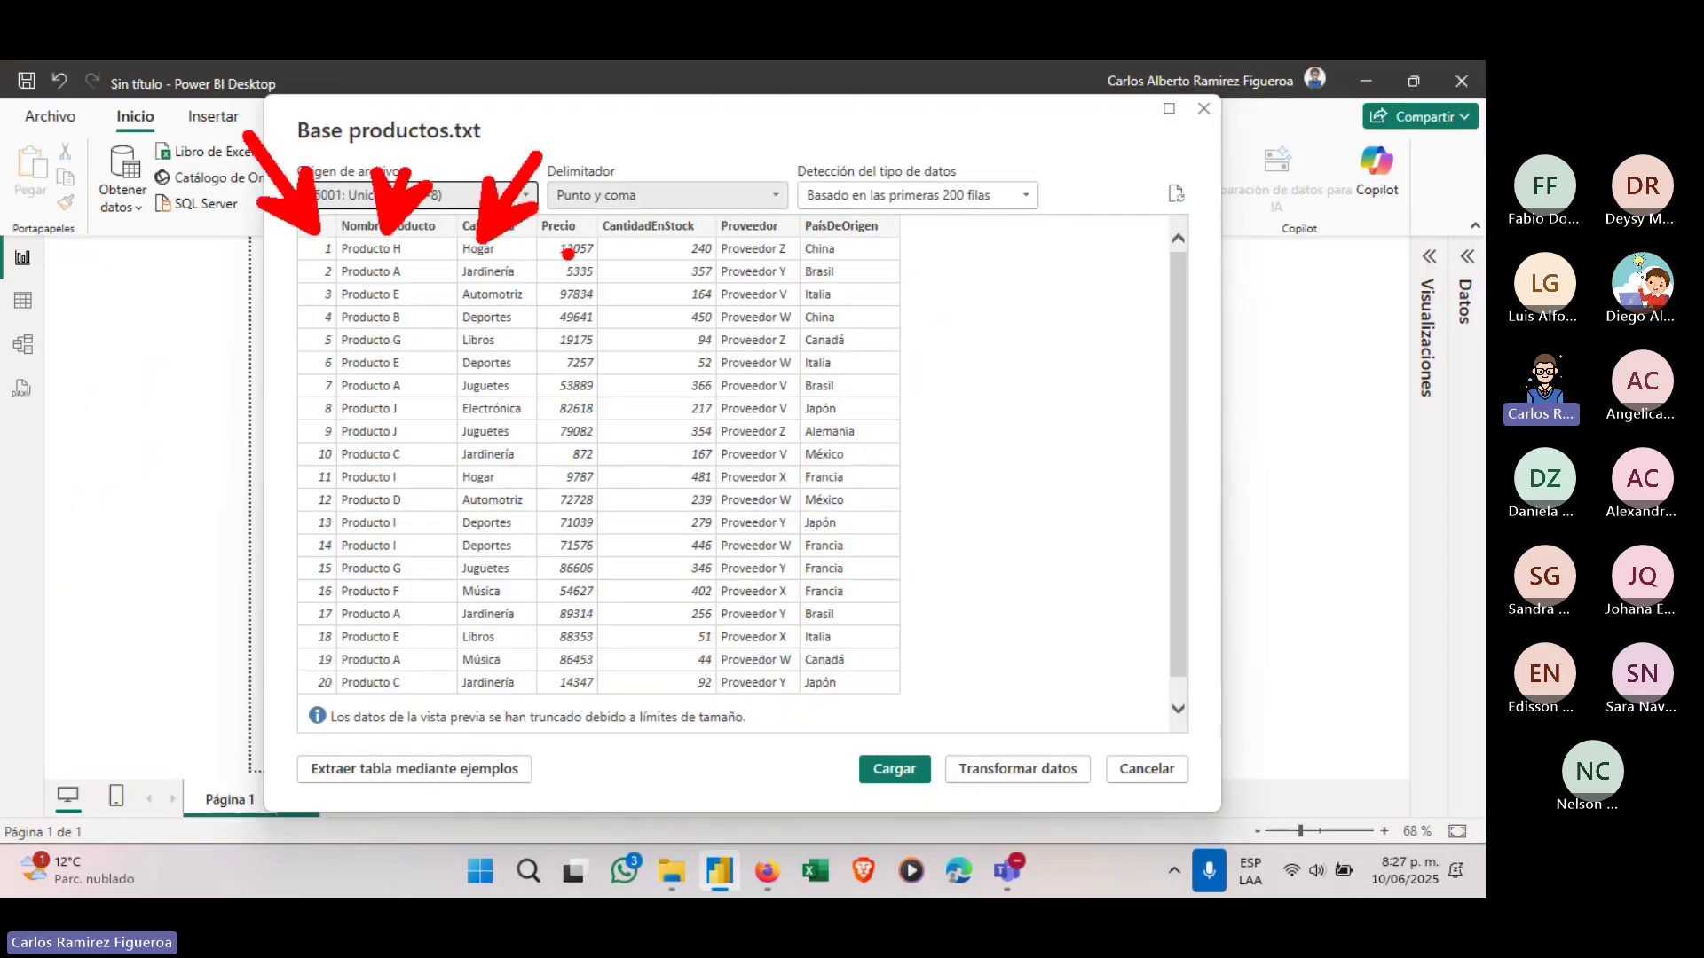
key("Escape")
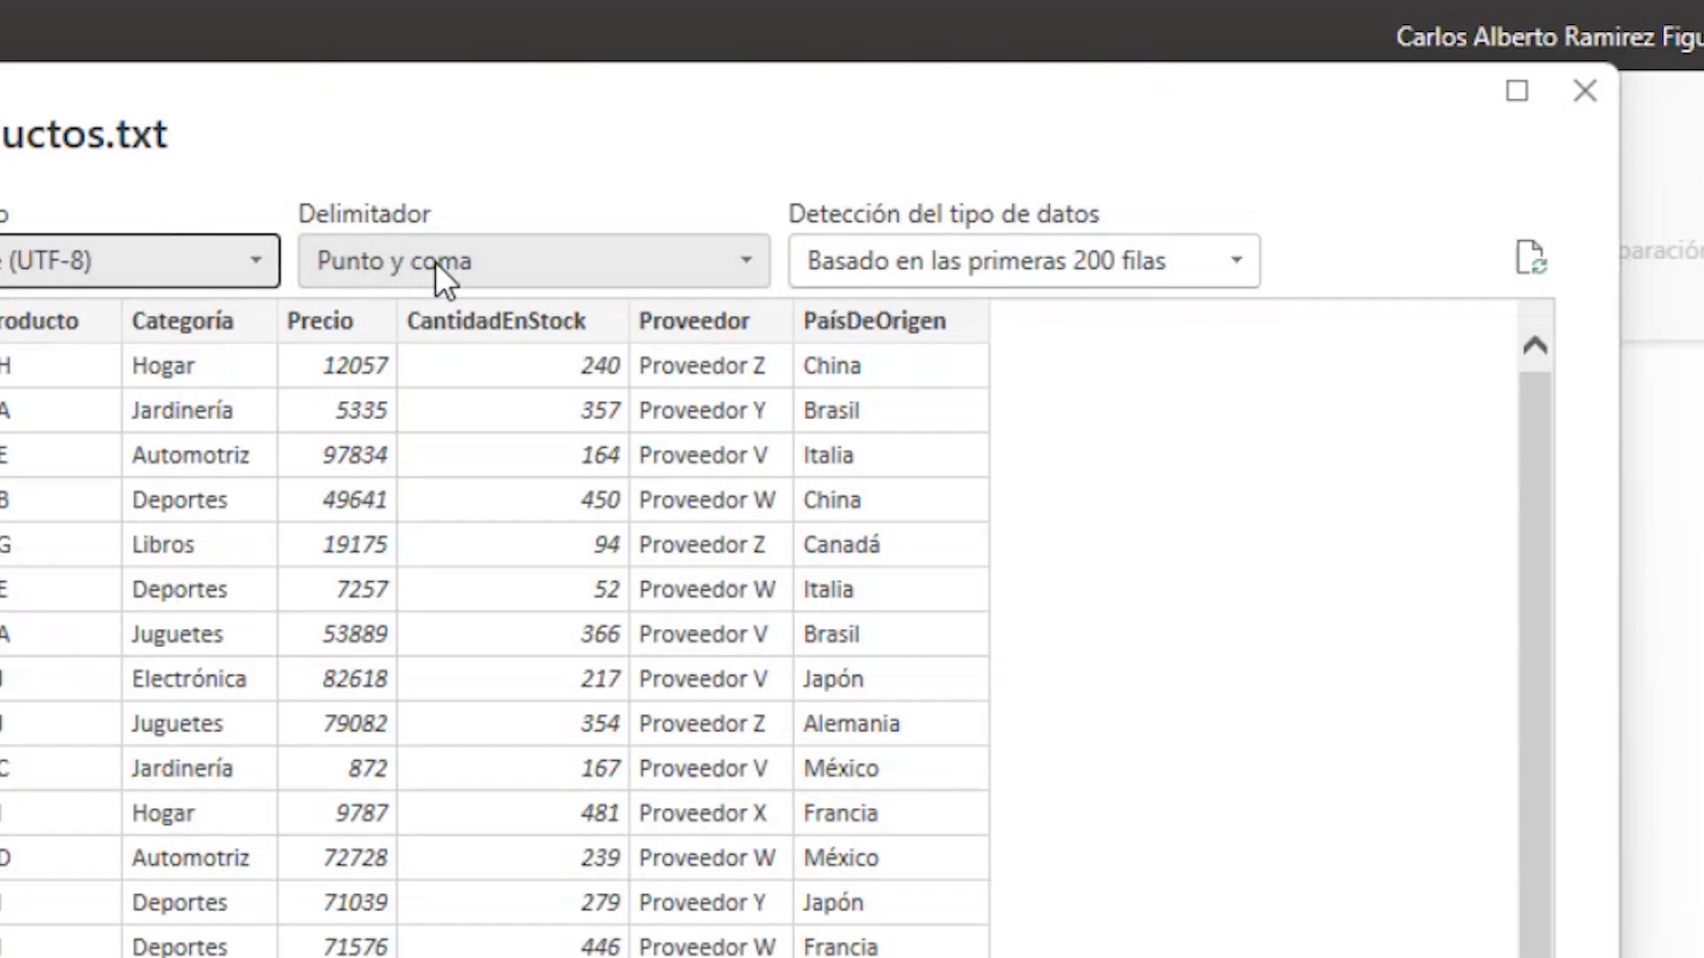
Try the Coma delimiter, mark the preview column with an arrow and a rectangle, and restore the Punto y coma delimiter.
left_click(617, 197)
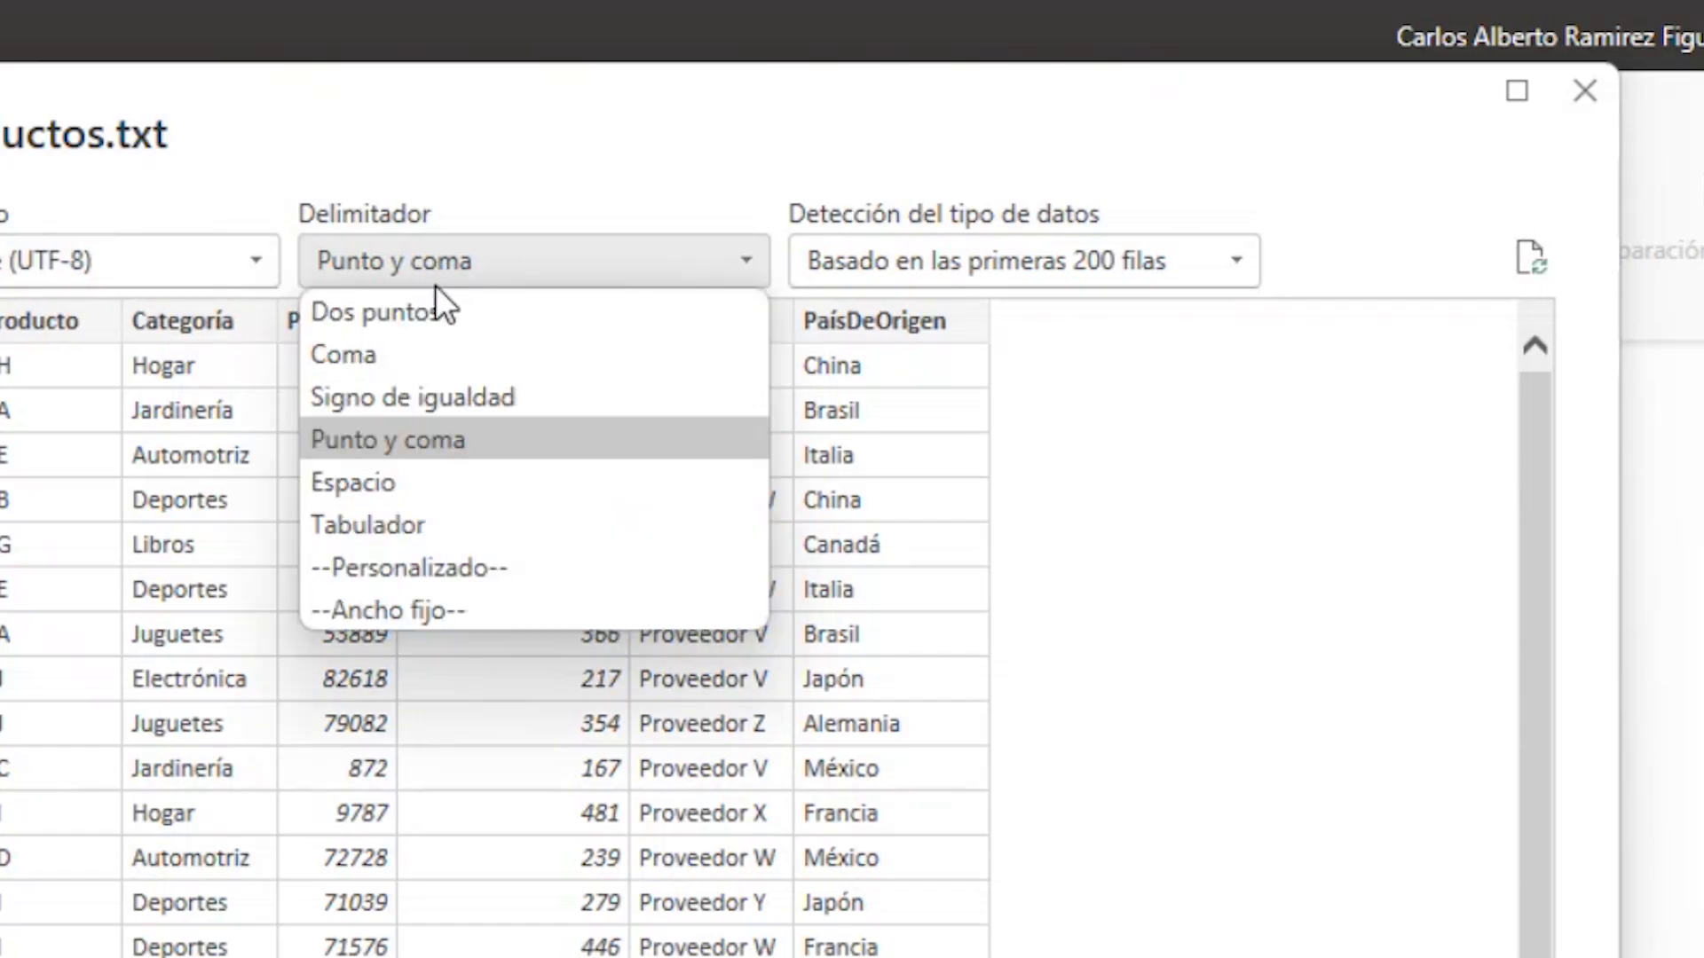
left_click(434, 350)
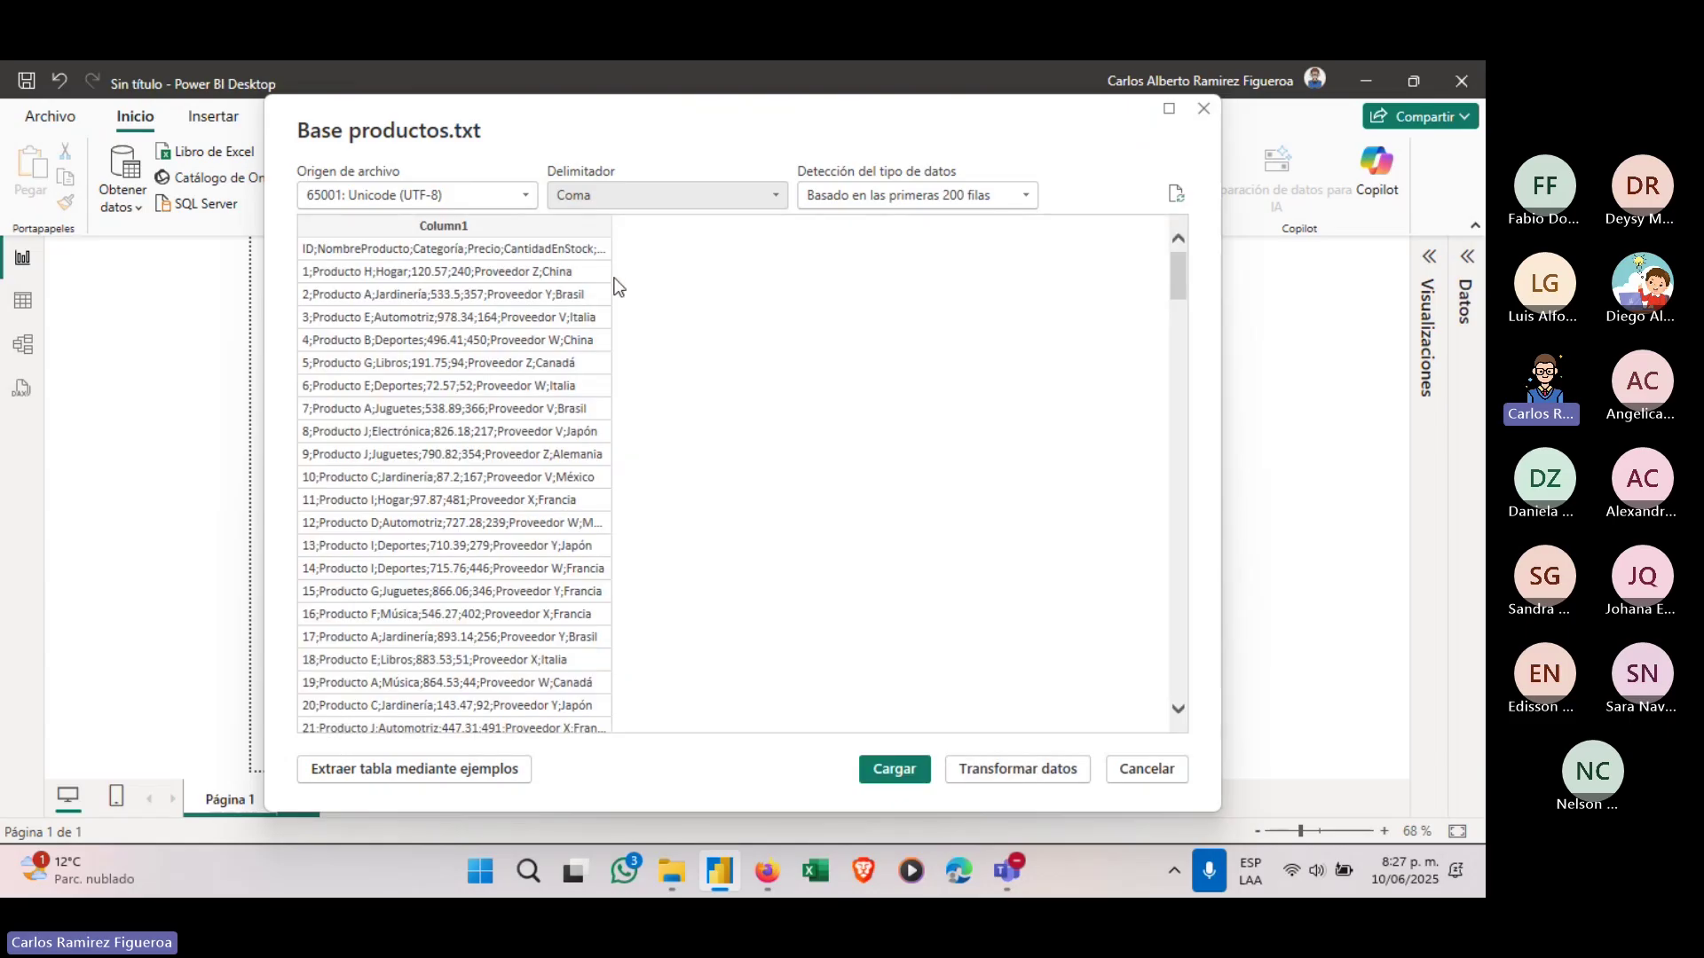
left_click_drag(437, 240, 502, 123)
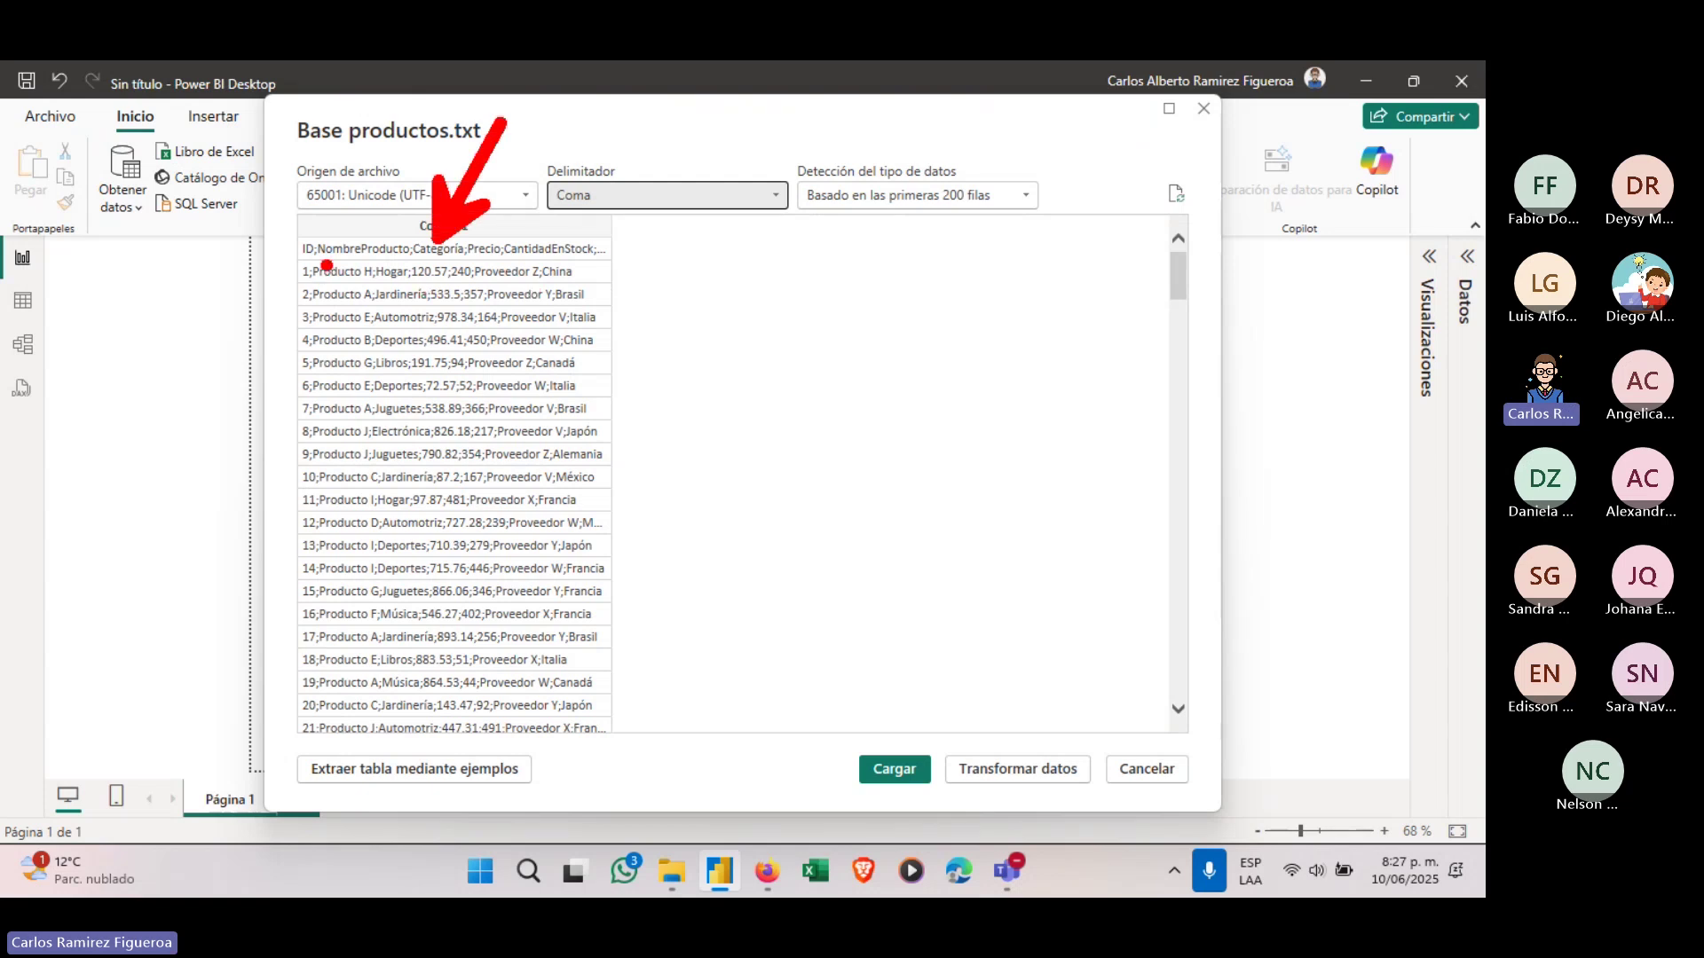
mouse_move(293, 213)
left_mouse_down()
mouse_move(468, 468)
mouse_move(615, 752)
left_mouse_up()
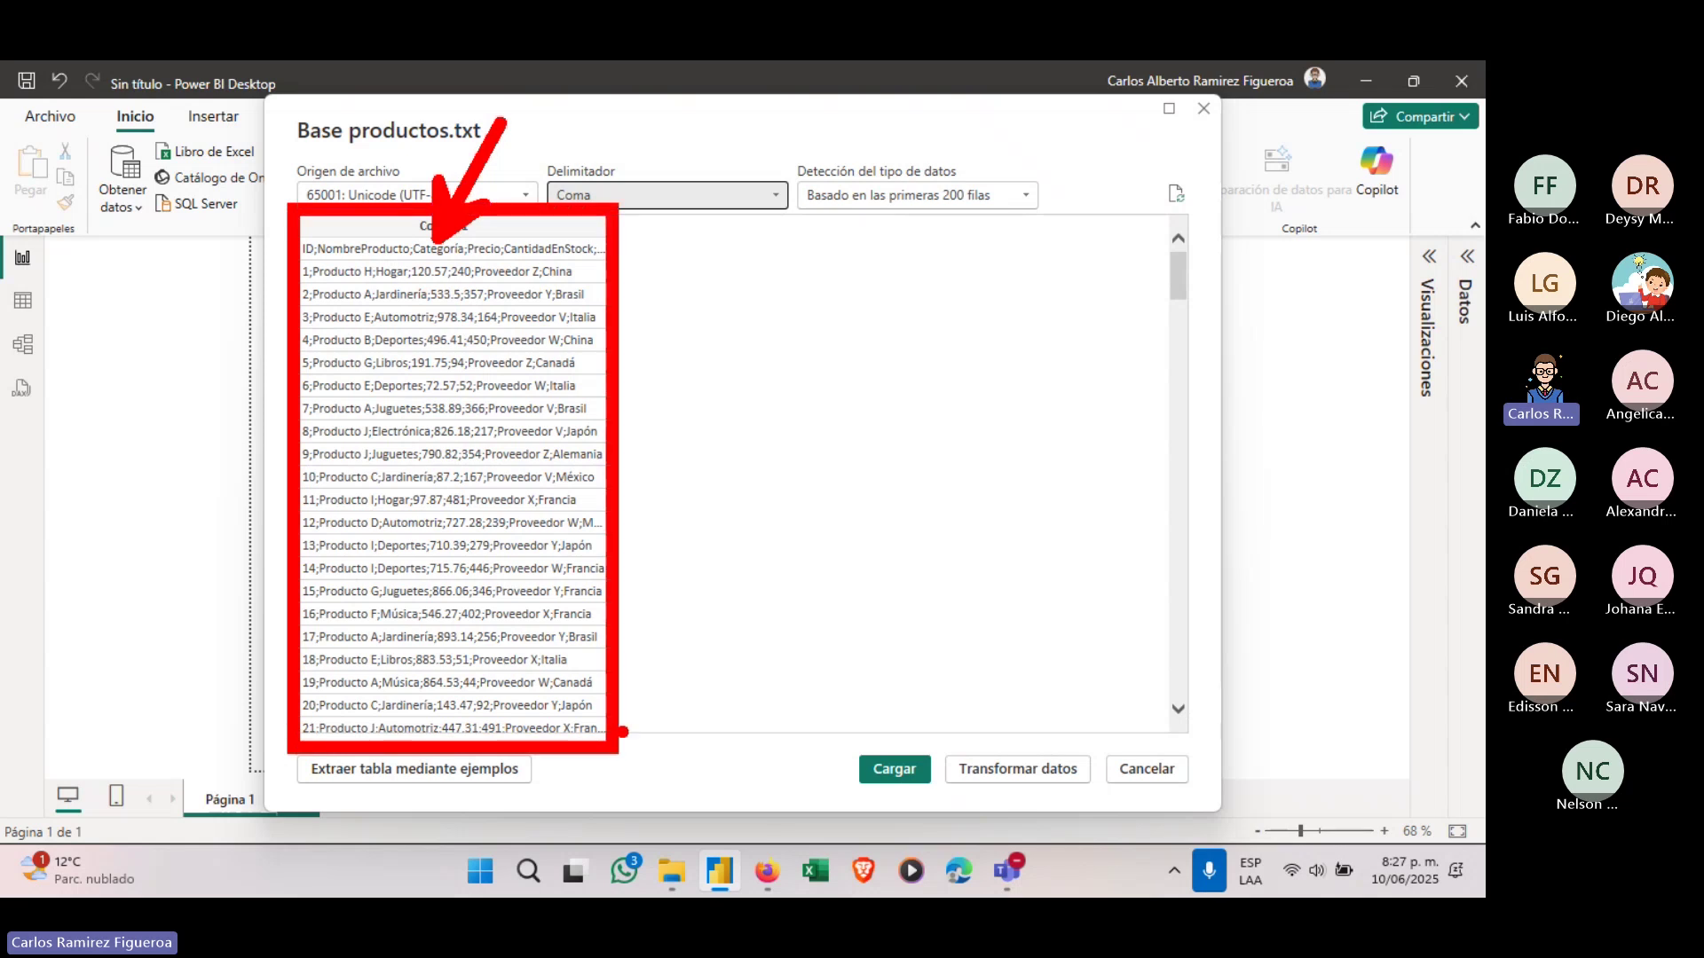
key("Escape")
left_click(610, 193)
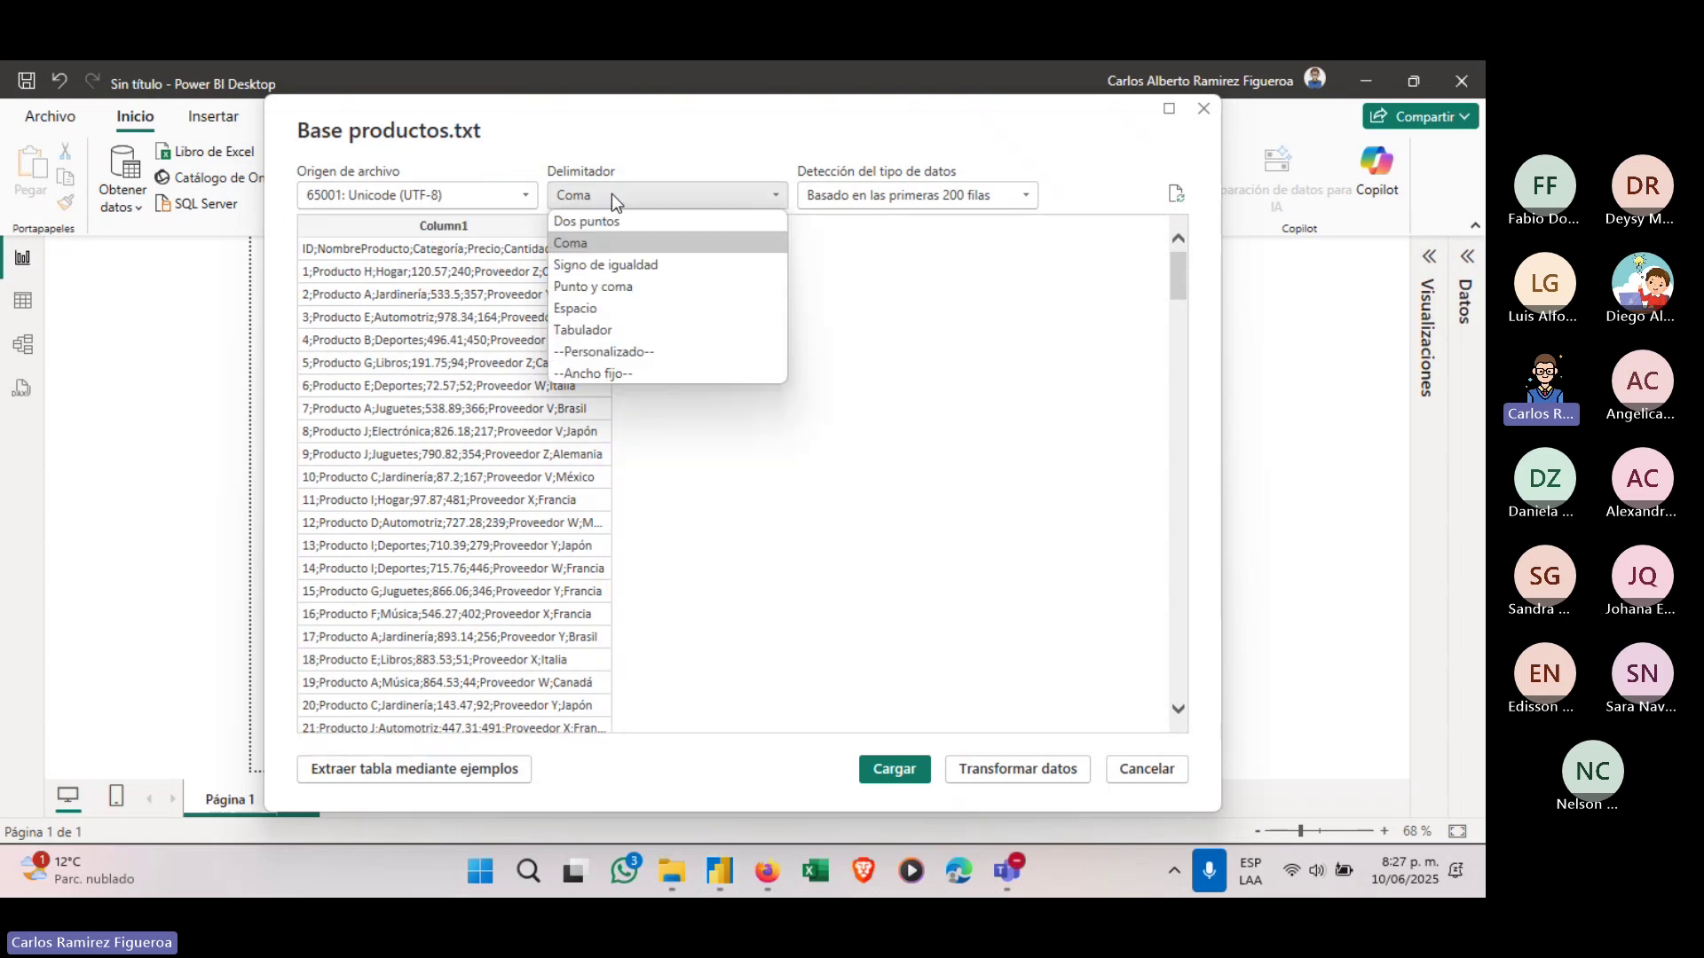
left_click(621, 285)
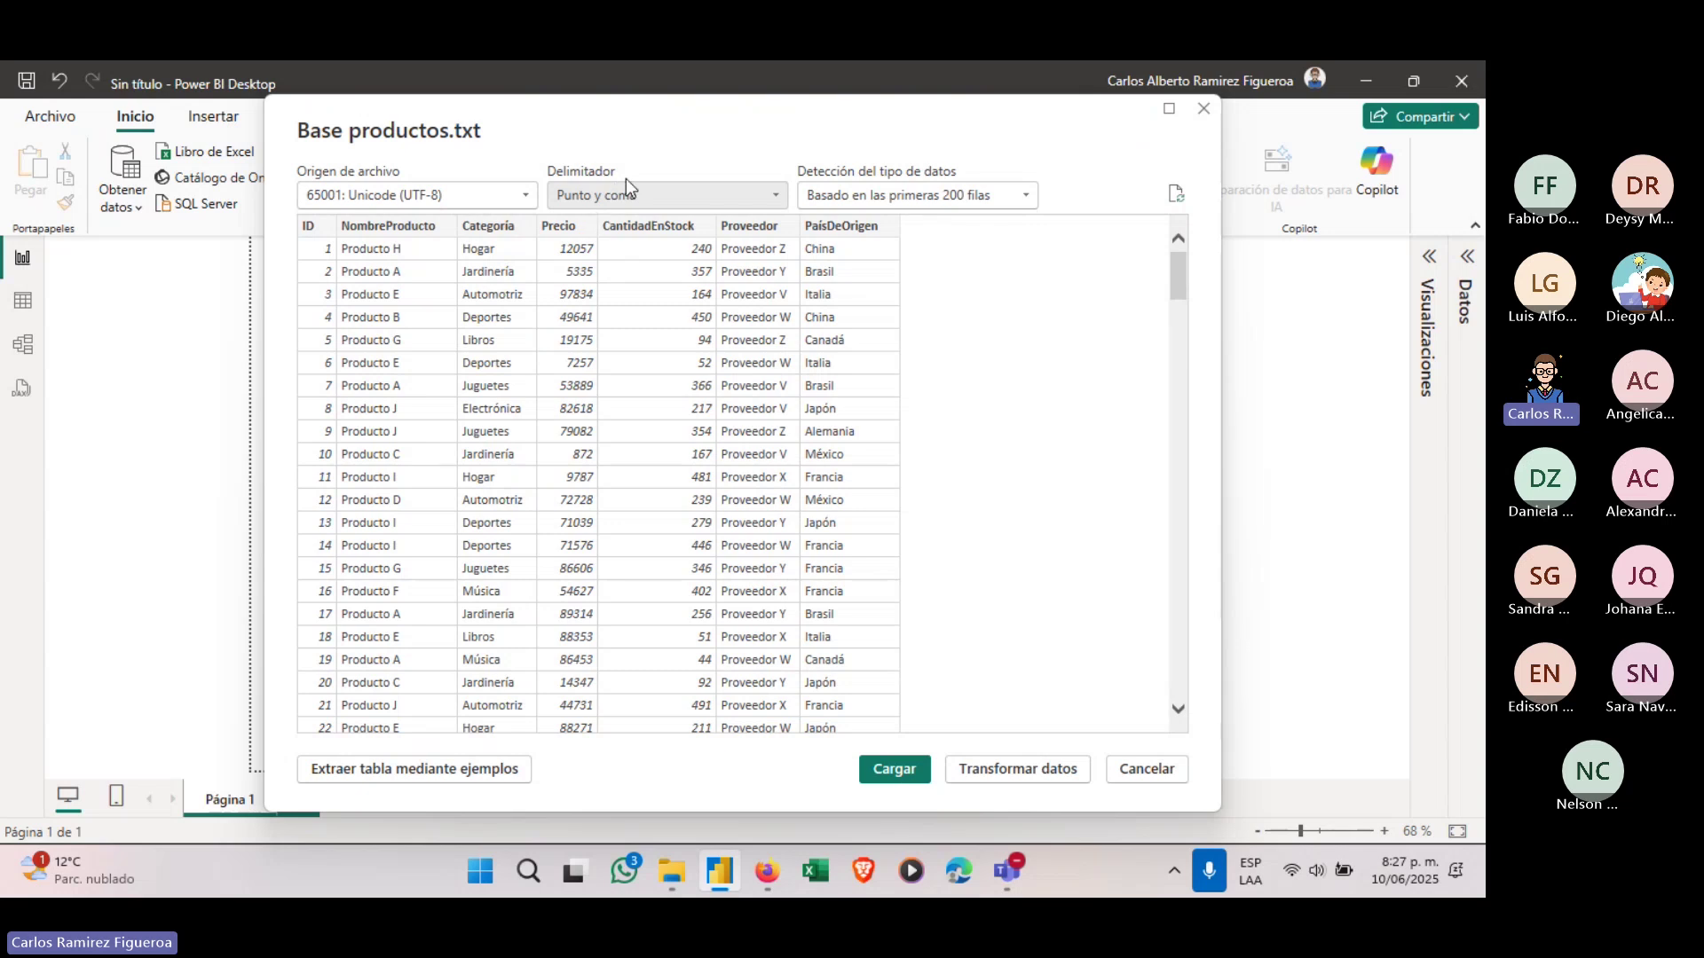
Point arrows at the first three column headers of the semicolon-delimited preview and clear them.
key("ctrl+2")
left_click_drag(318, 205, 242, 142)
left_click_drag(397, 195, 444, 126)
left_click_drag(472, 199, 530, 163)
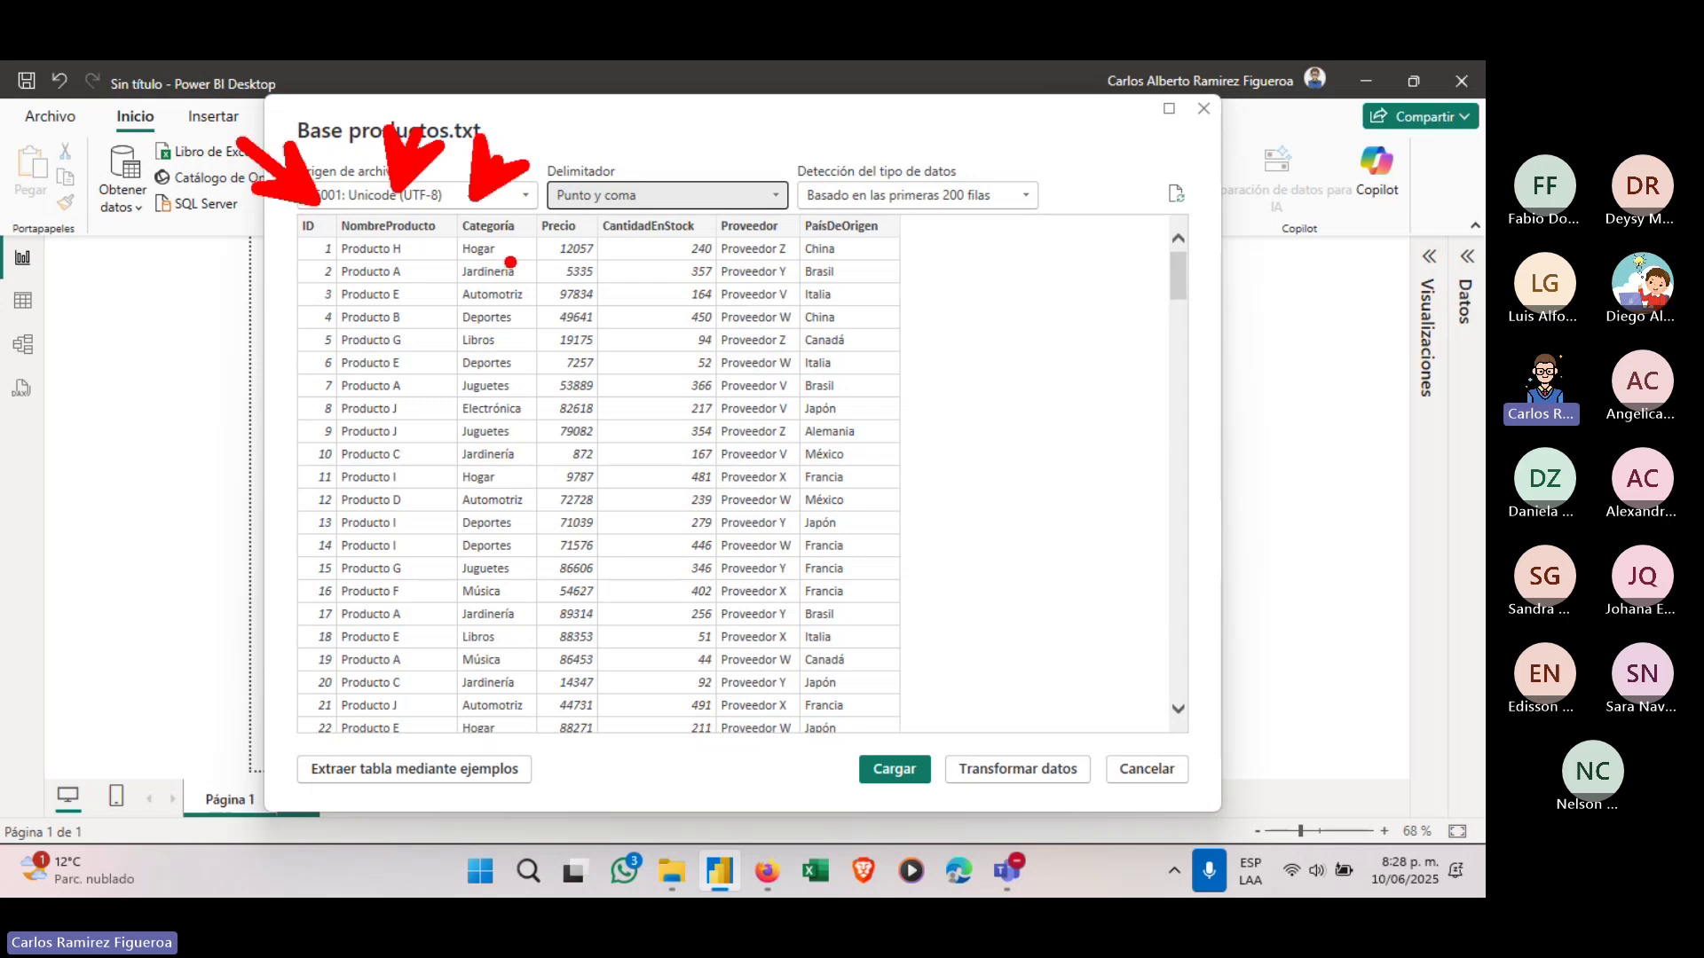
key("Escape")
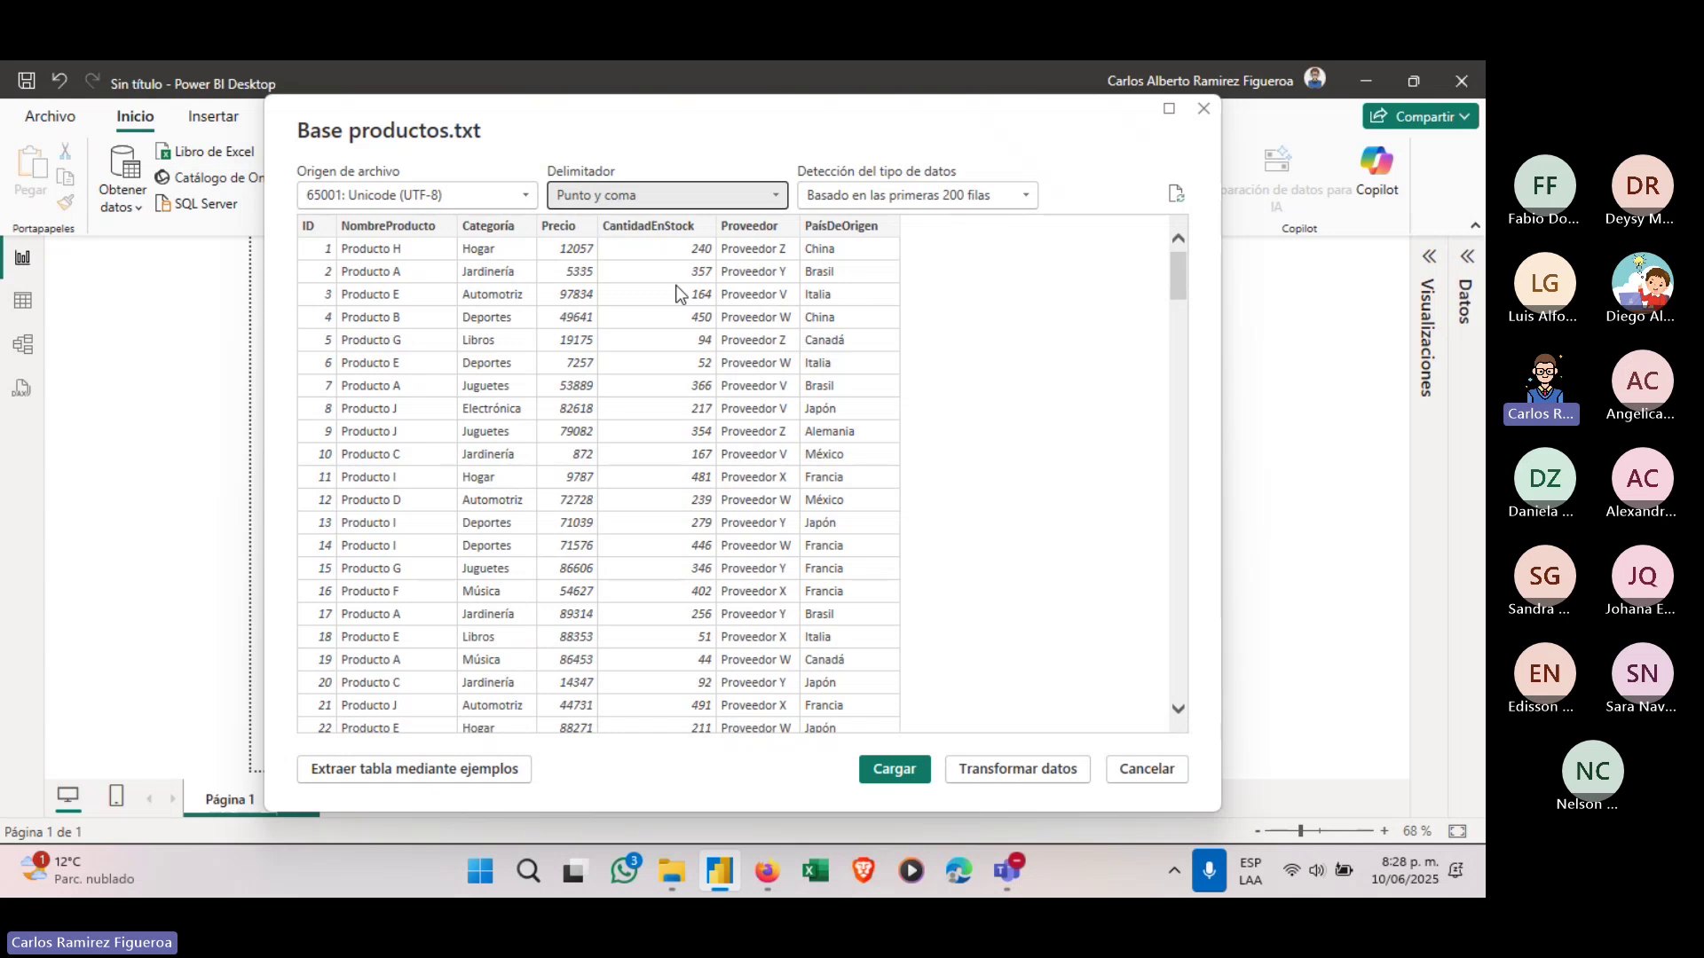
Frame the import options and annotate Cargar with "Modelo de datos (power bi)" and Transformar datos with "Power Query", using arrows.
key("ctrl+2")
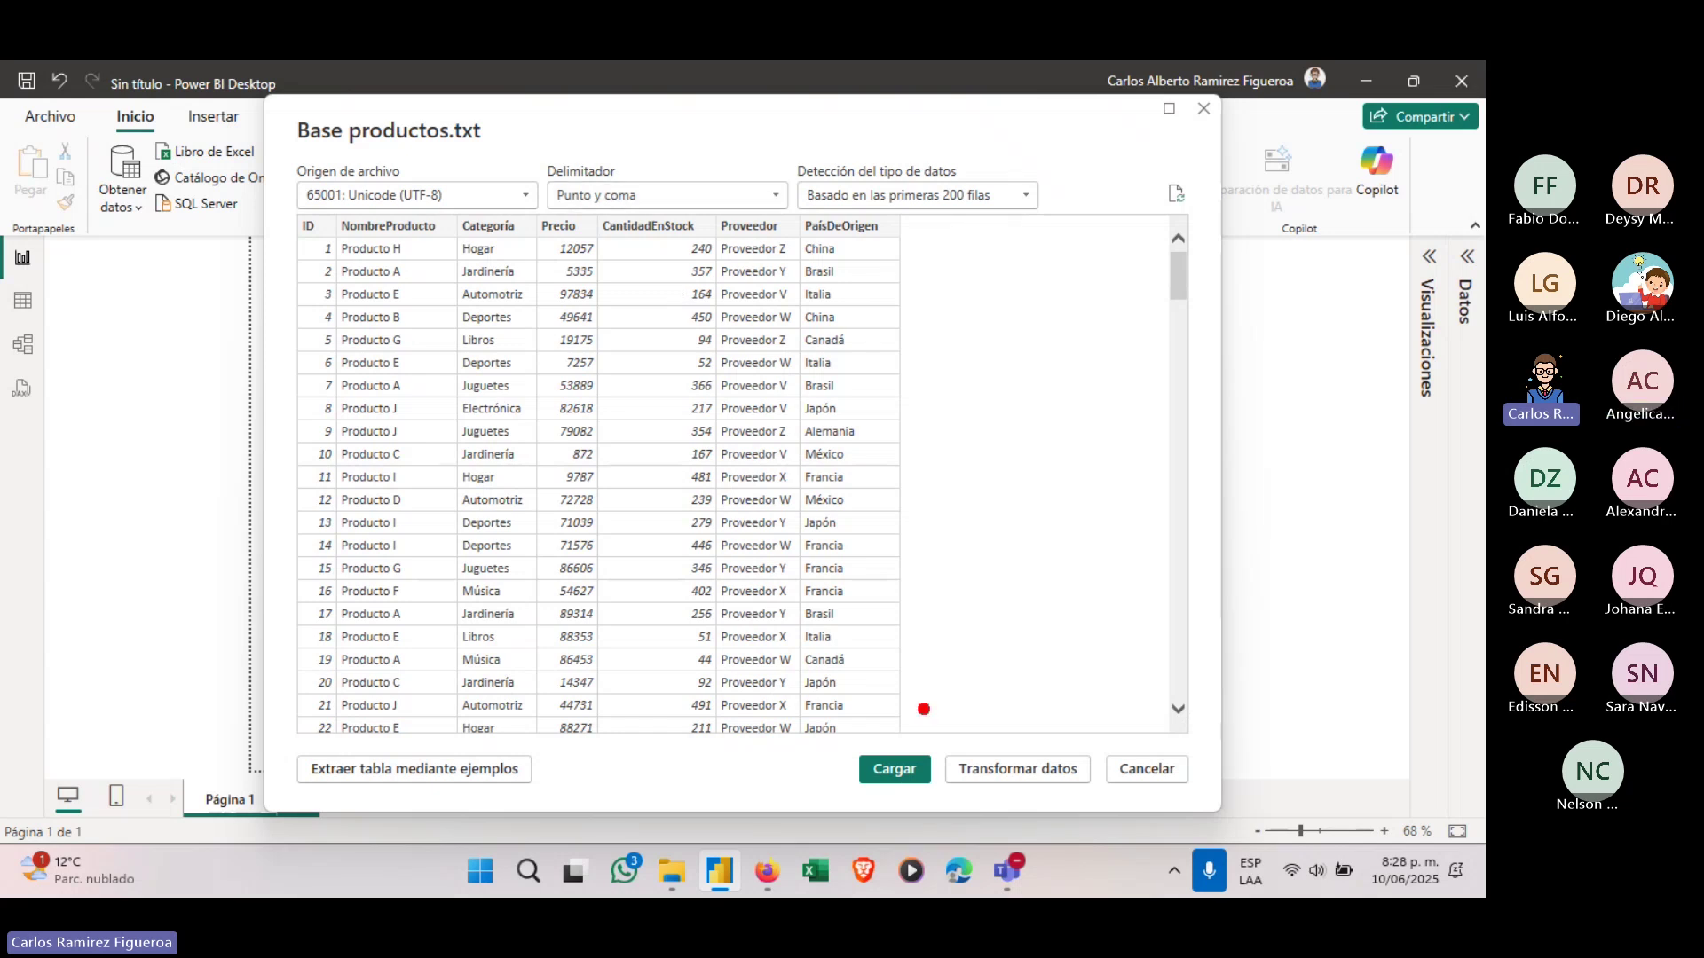
mouse_move(835, 735)
left_mouse_down()
mouse_move(1056, 799)
mouse_move(1210, 802)
left_mouse_up()
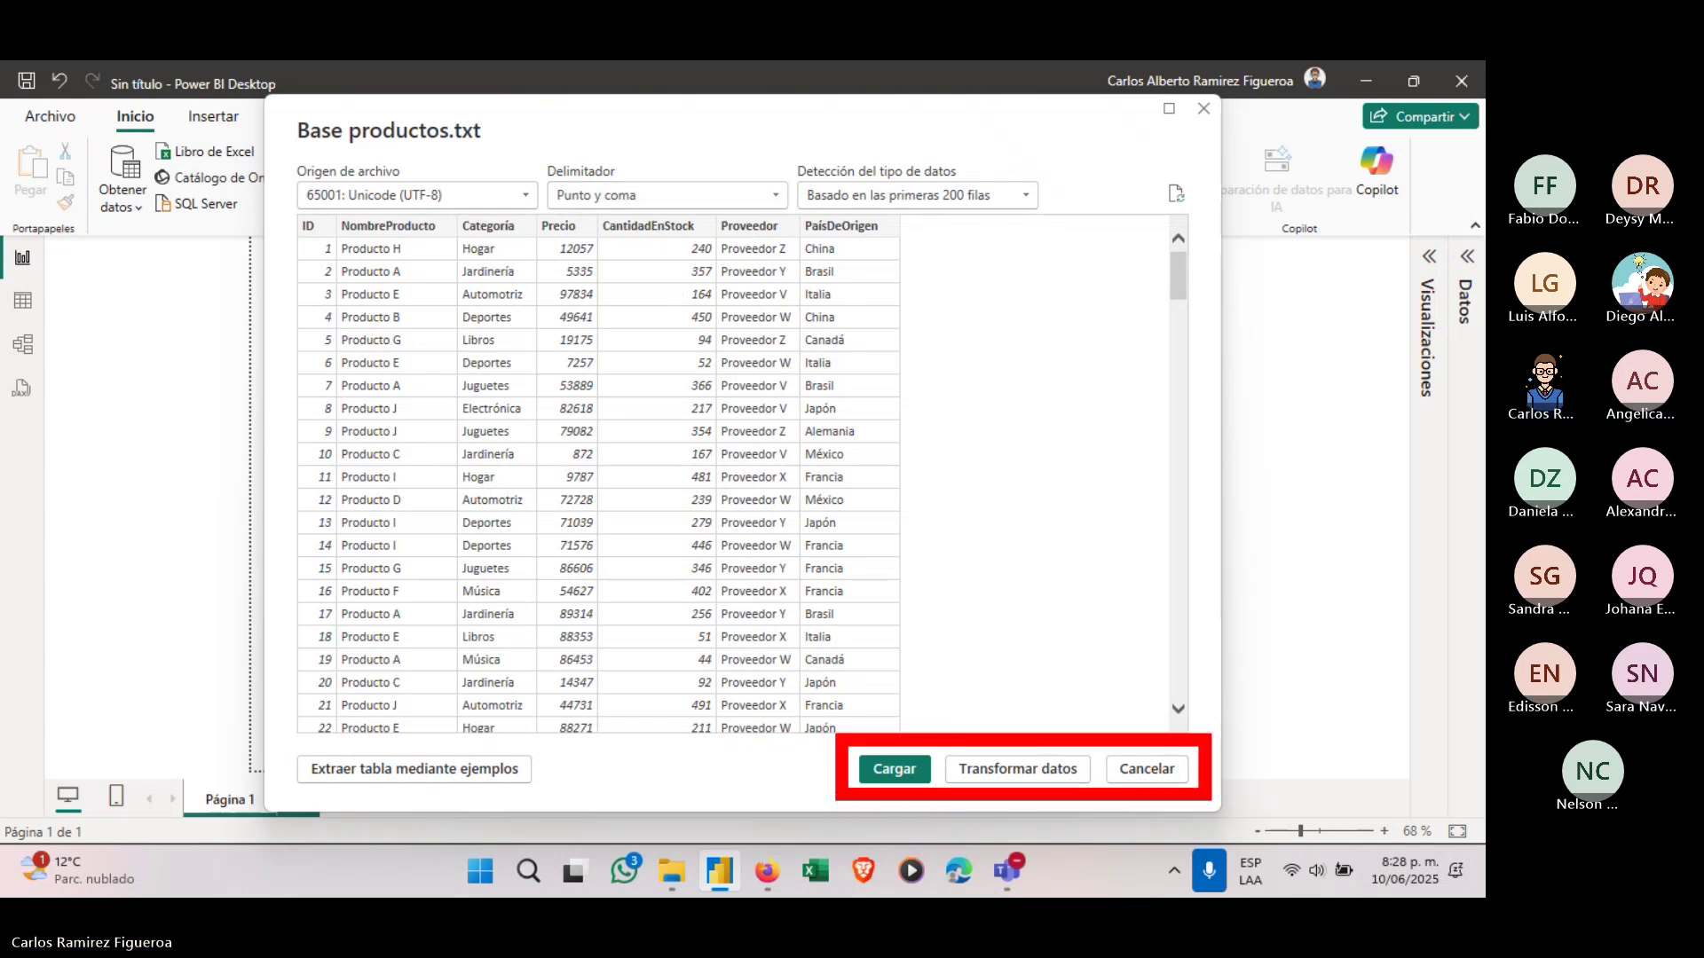
left_click_drag(1281, 646, 1278, 722)
left_click_drag(1225, 705, 1230, 765)
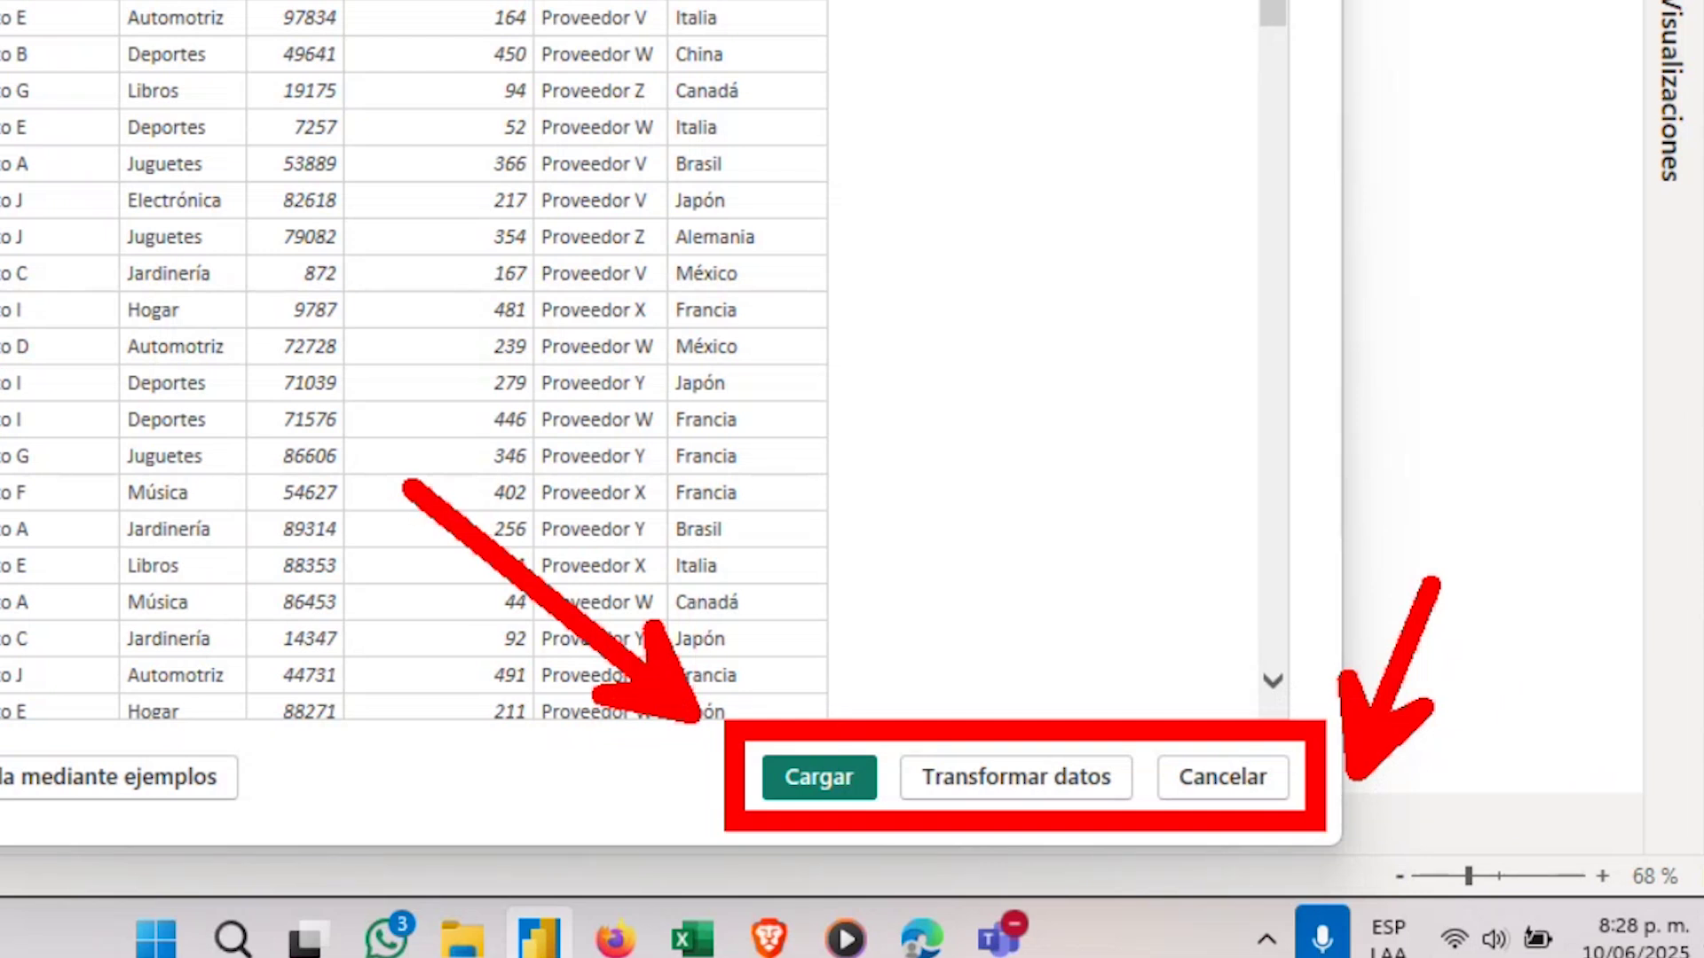
type("Modelo de d")
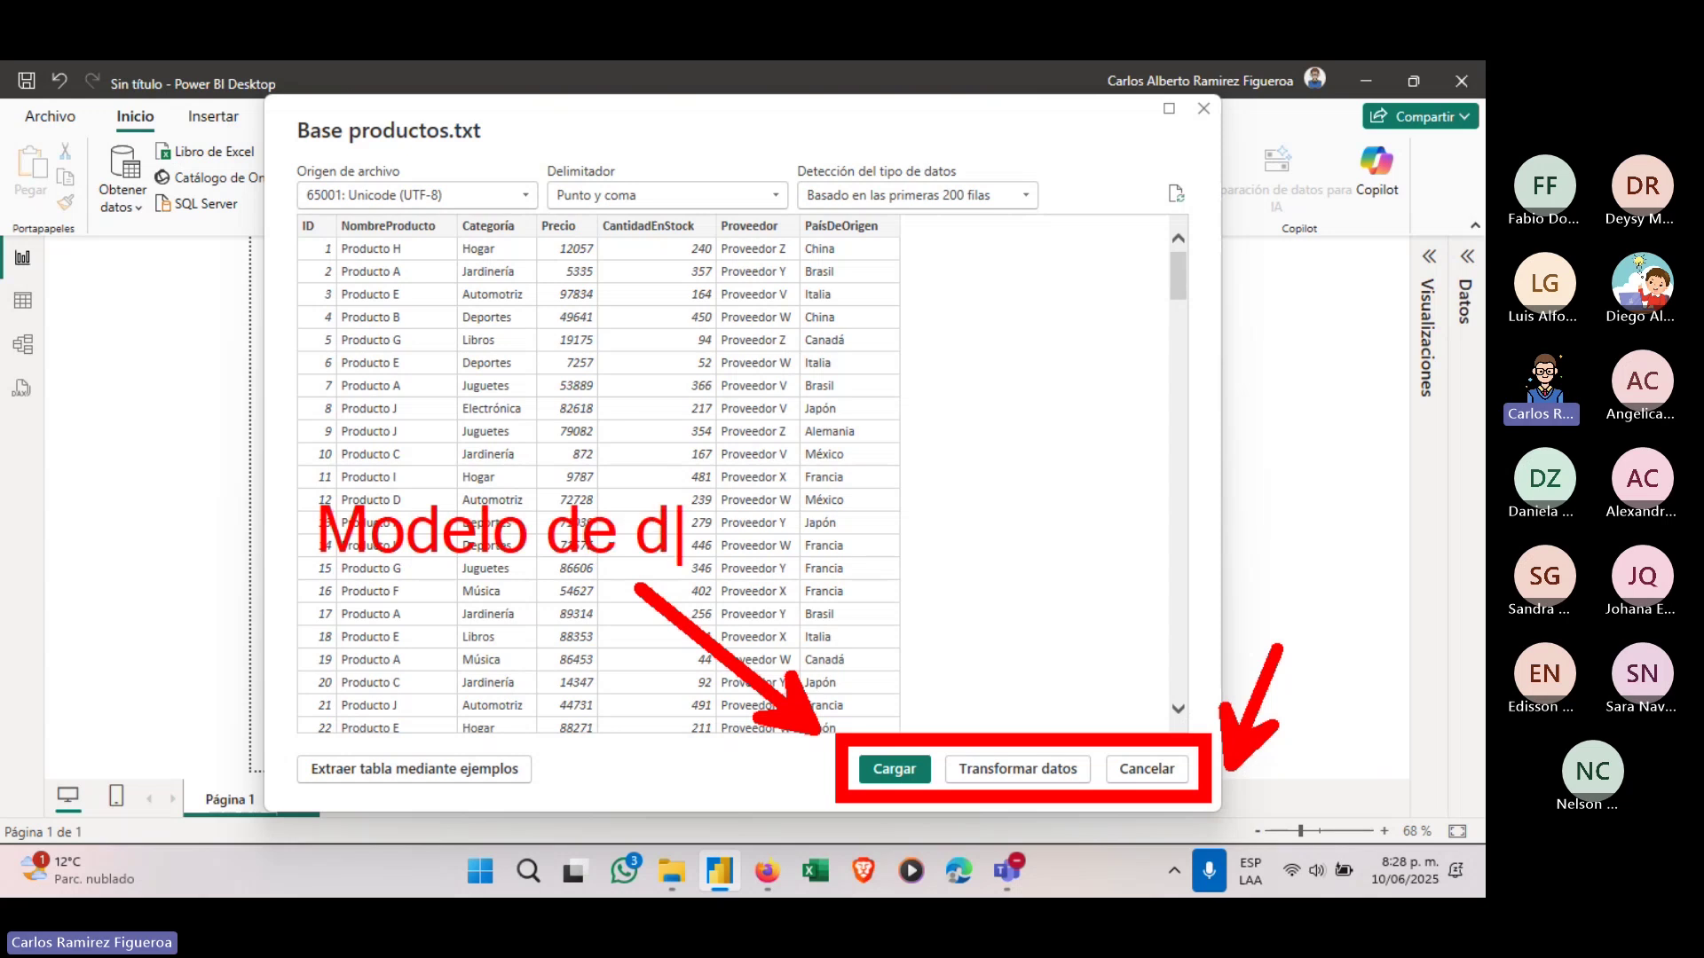
type("atos (power bi)")
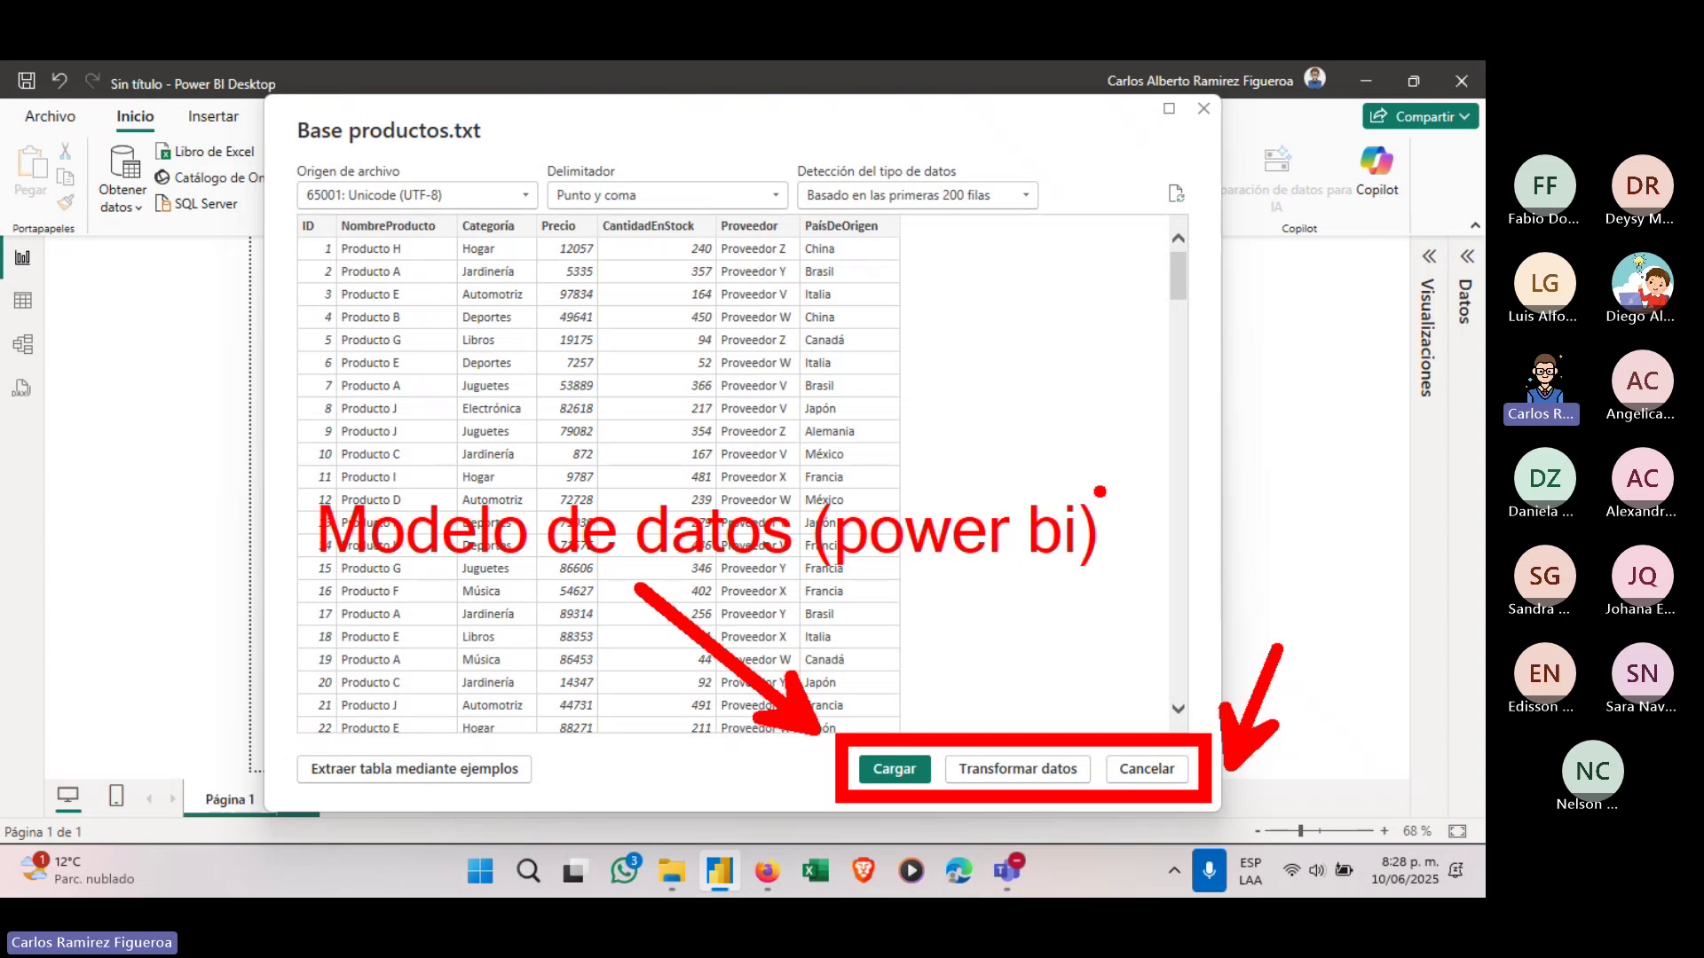
mouse_move(1047, 723)
left_mouse_down()
mouse_move(1092, 676)
mouse_move(1156, 441)
left_mouse_up()
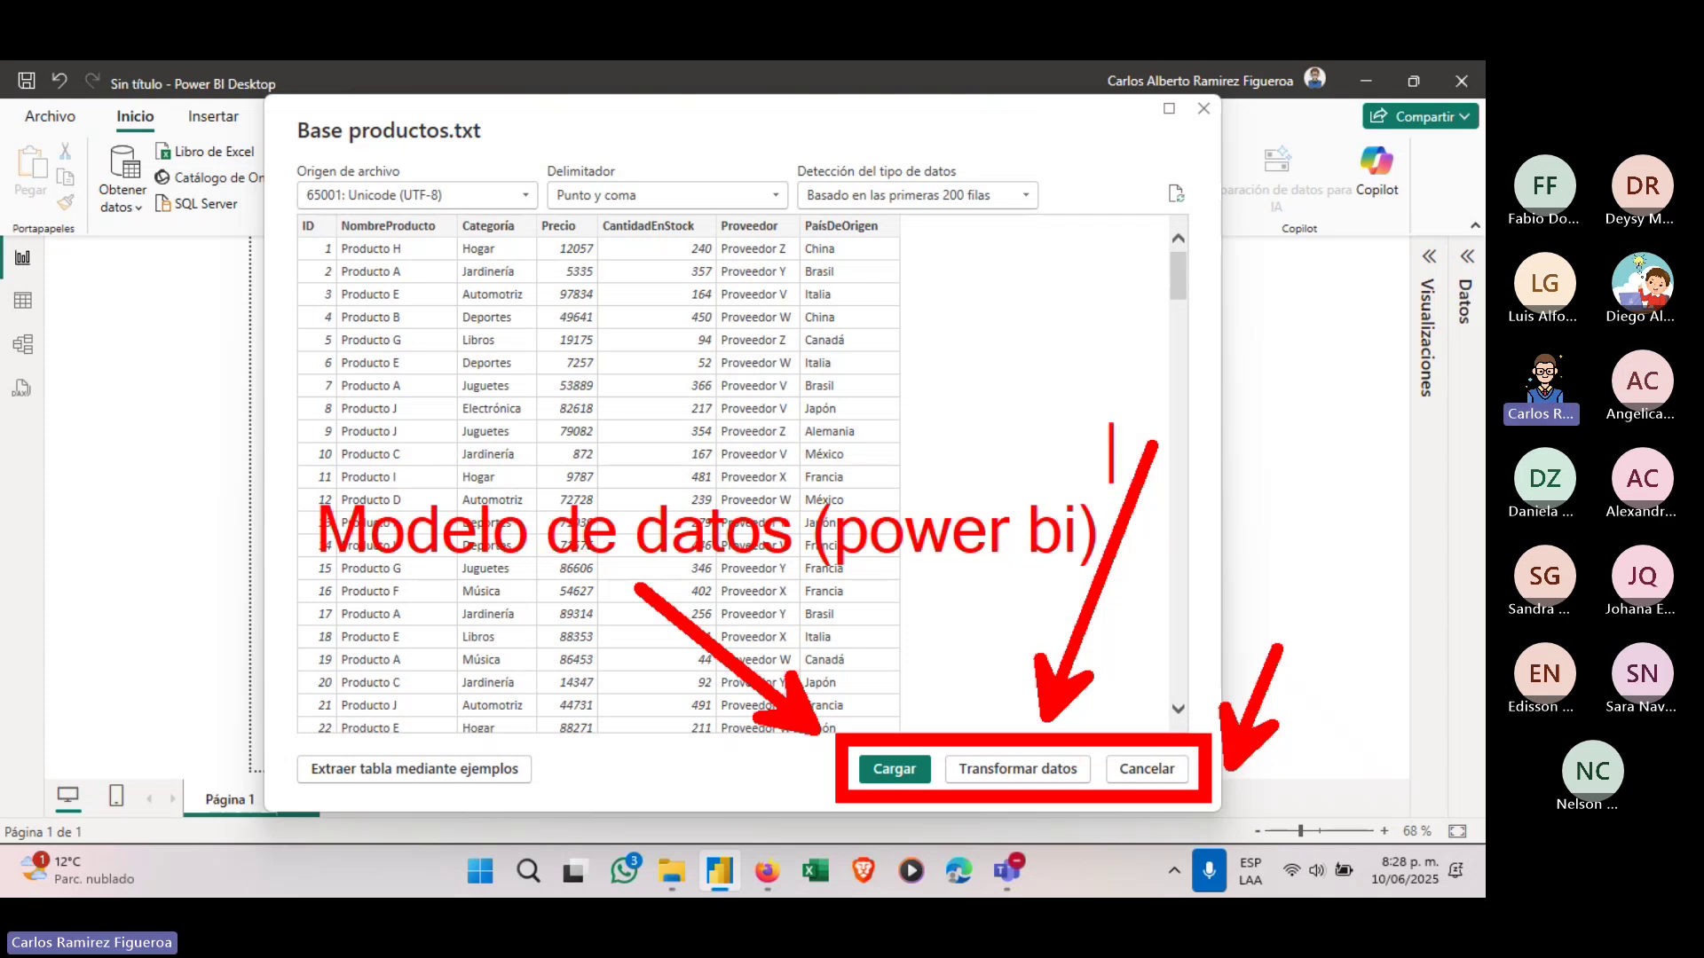
type("Power Query")
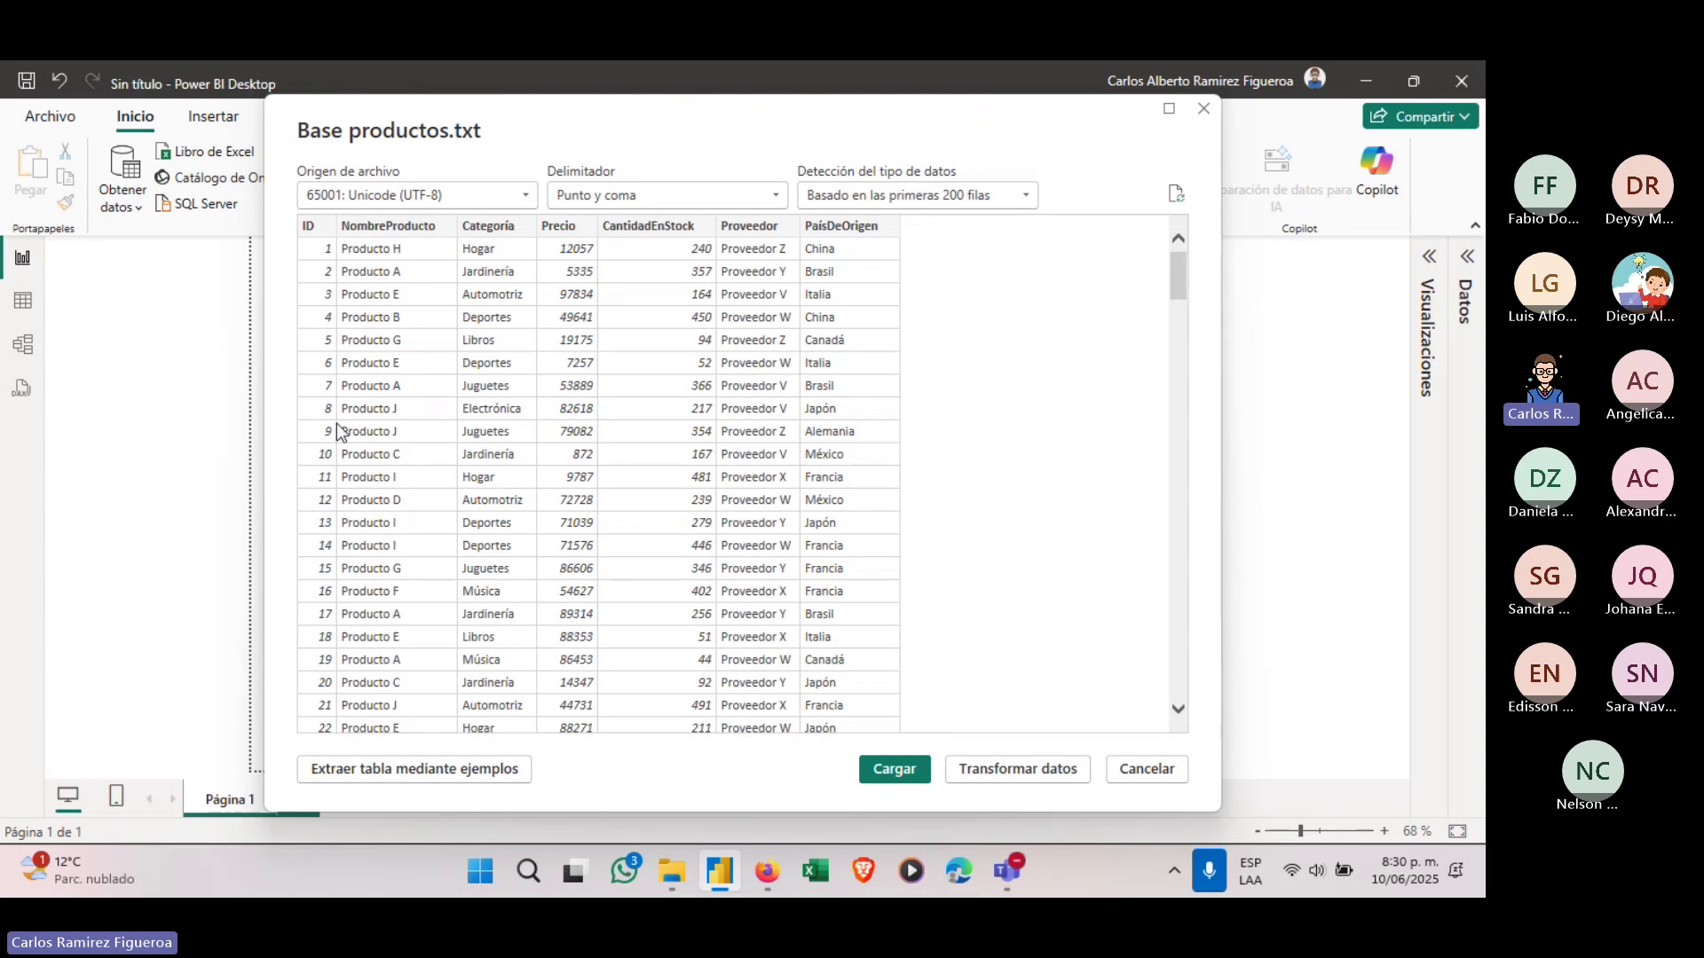
Highlight the Cargar option, load Base productos into the data model and expand the table's field list.
mouse_move(832, 736)
left_mouse_down()
mouse_move(921, 802)
mouse_move(954, 802)
left_mouse_up()
left_click(895, 768)
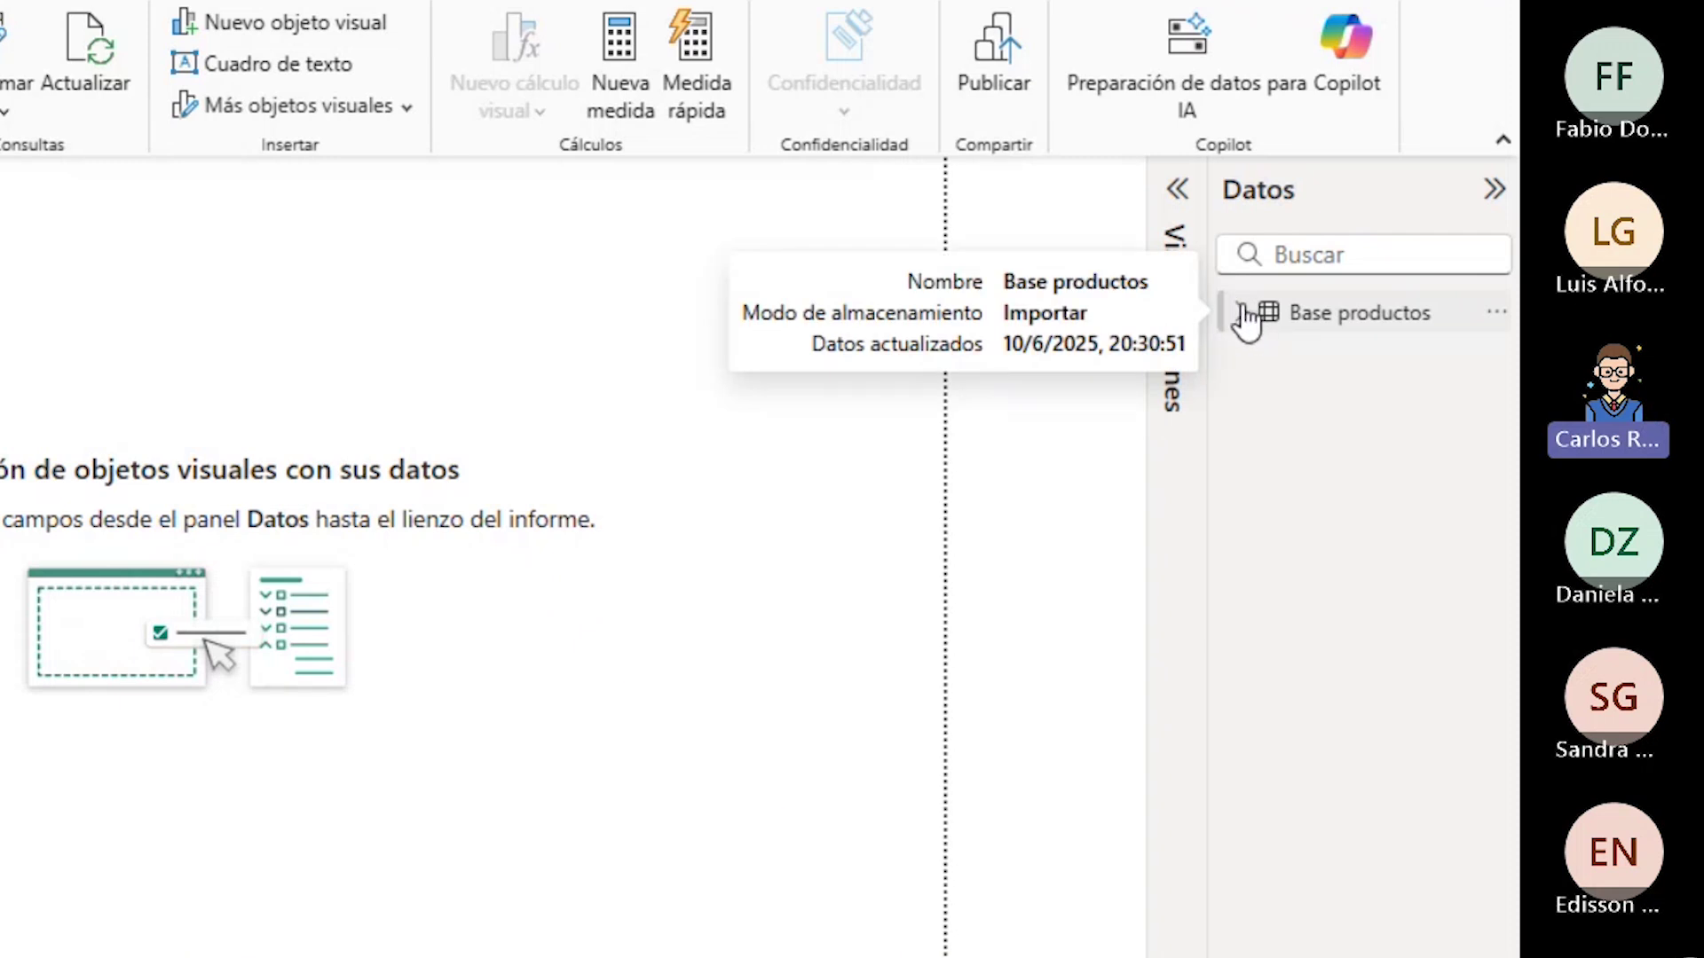
left_click(1241, 312)
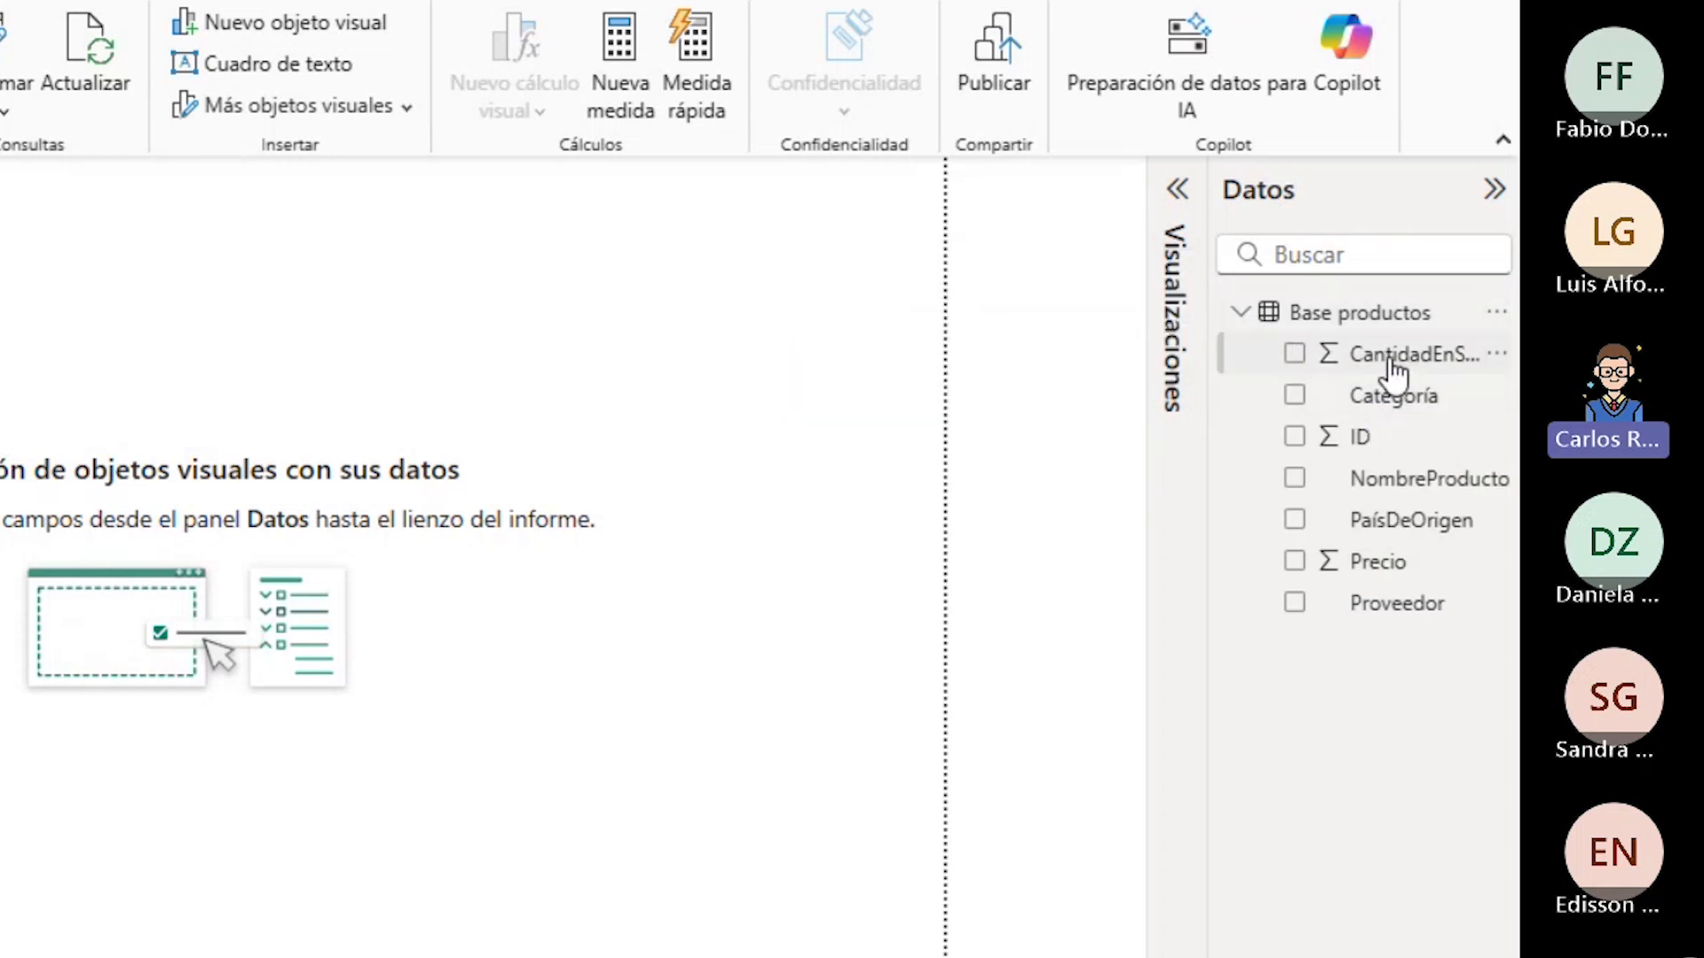
Mark the fields without a sum symbol, Categoría, NombreProducto, PaísDeOrigen and Proveedor, with arrows.
left_click_drag(1210, 373, 1165, 375)
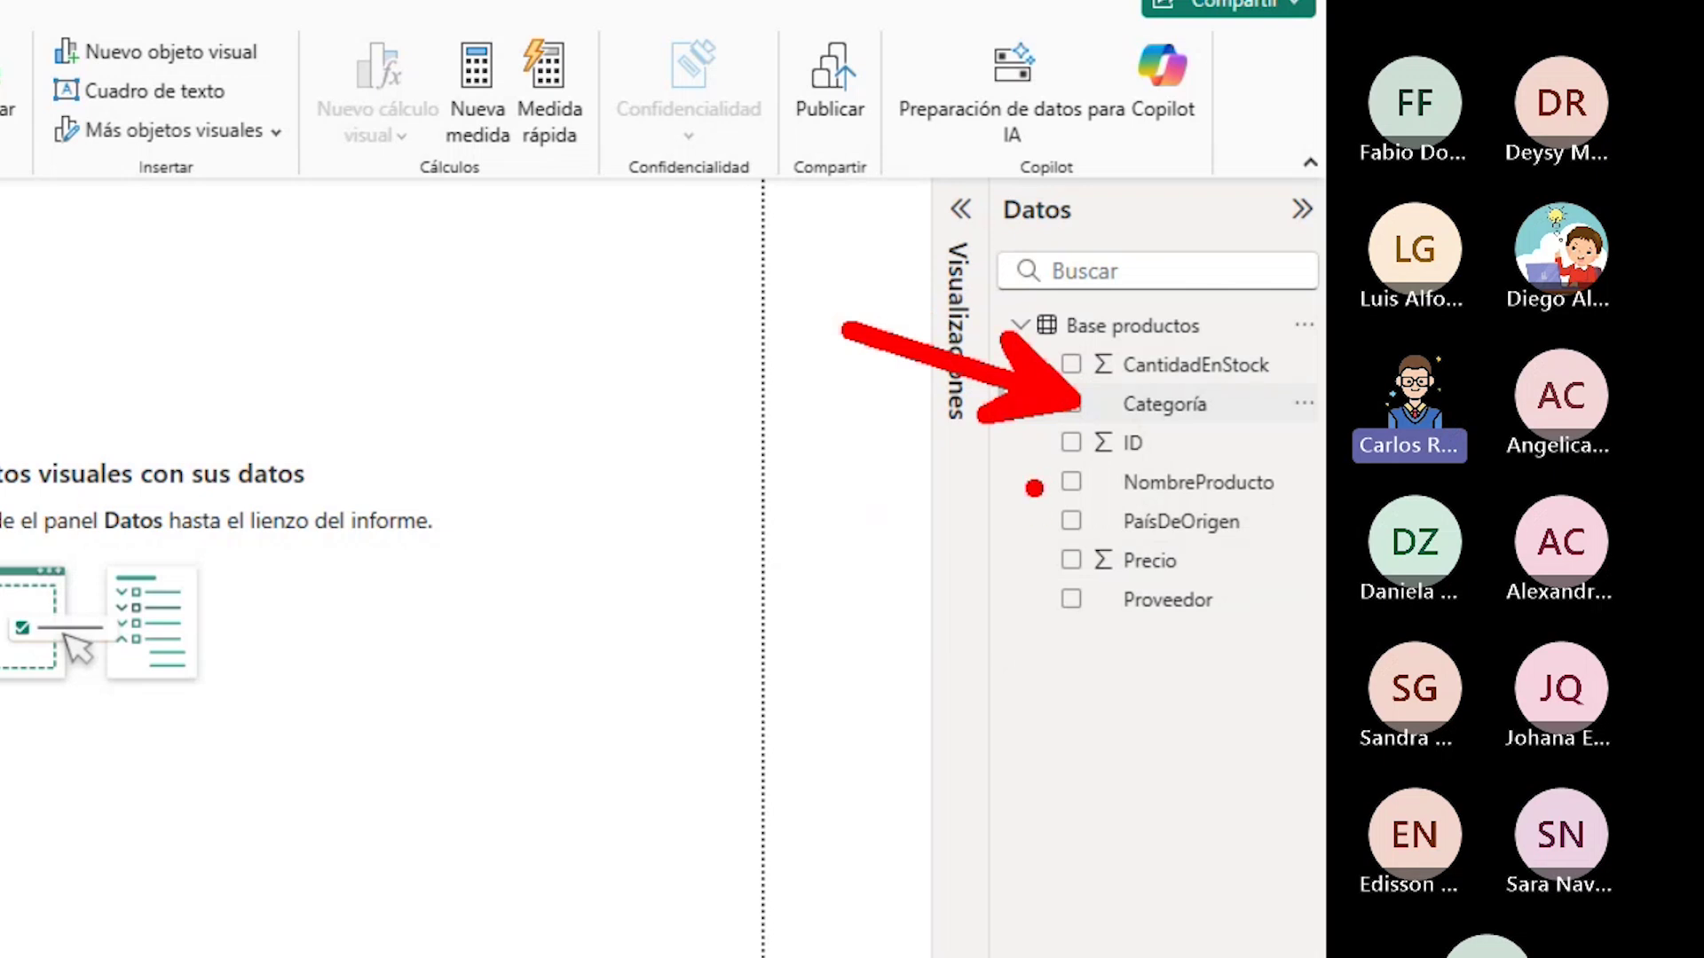
mouse_move(896, 410)
left_mouse_down()
mouse_move(1045, 479)
mouse_move(892, 552)
left_mouse_up()
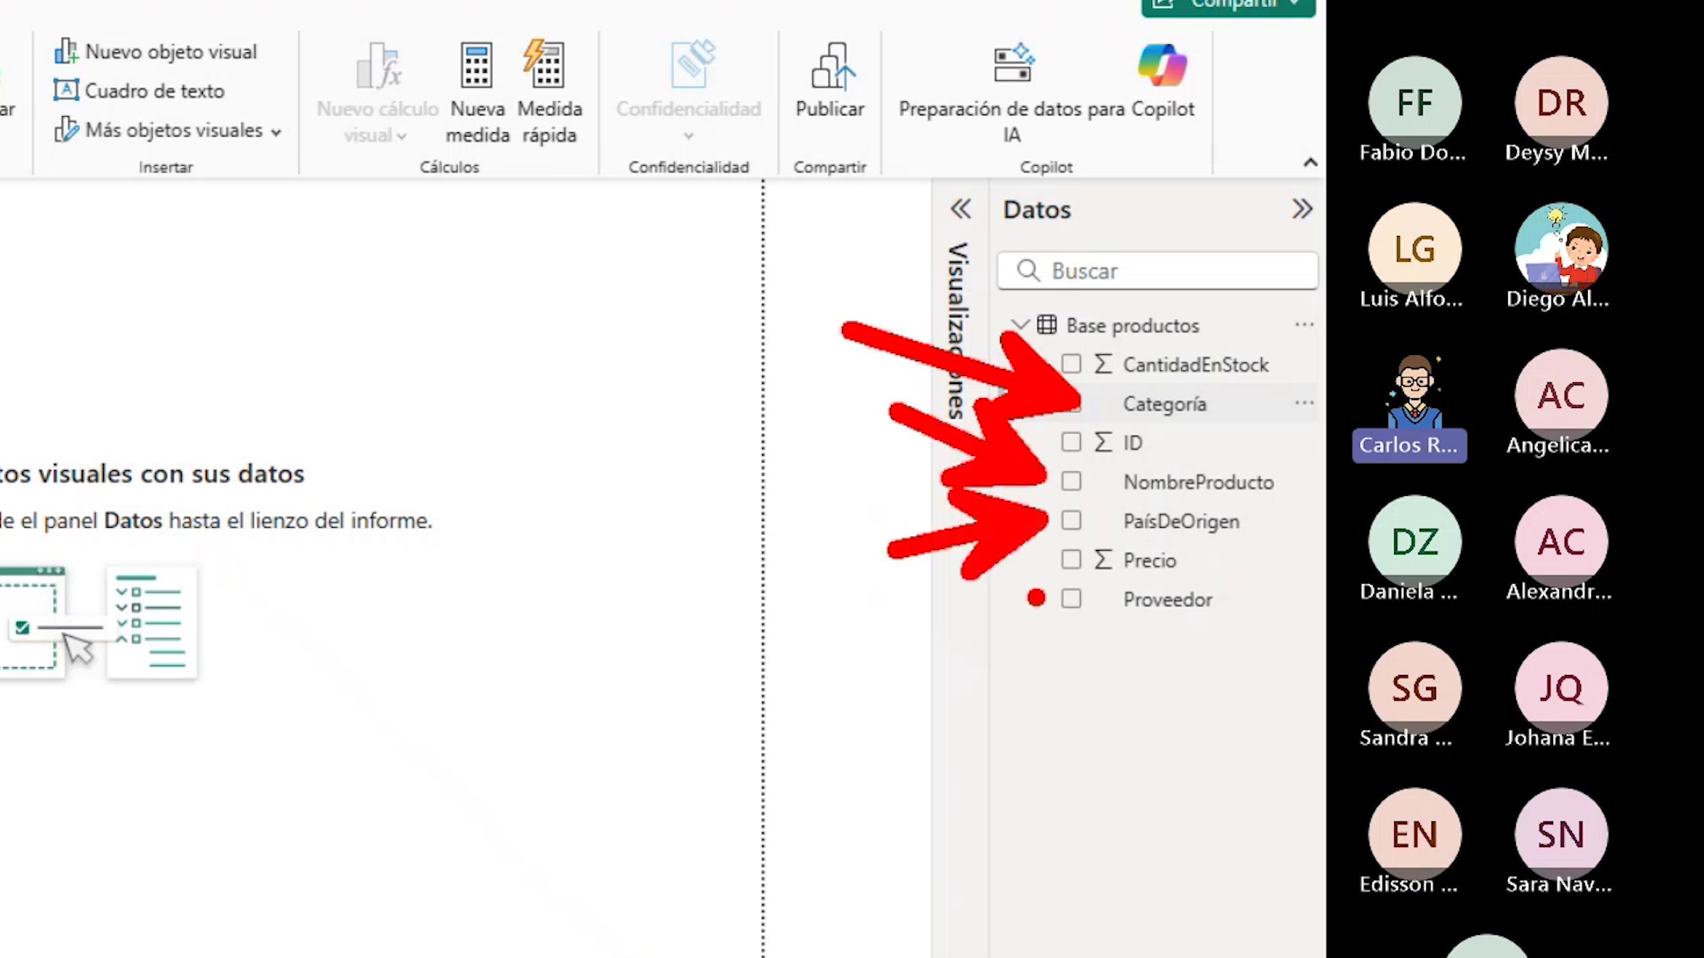
left_click_drag(1050, 587, 882, 683)
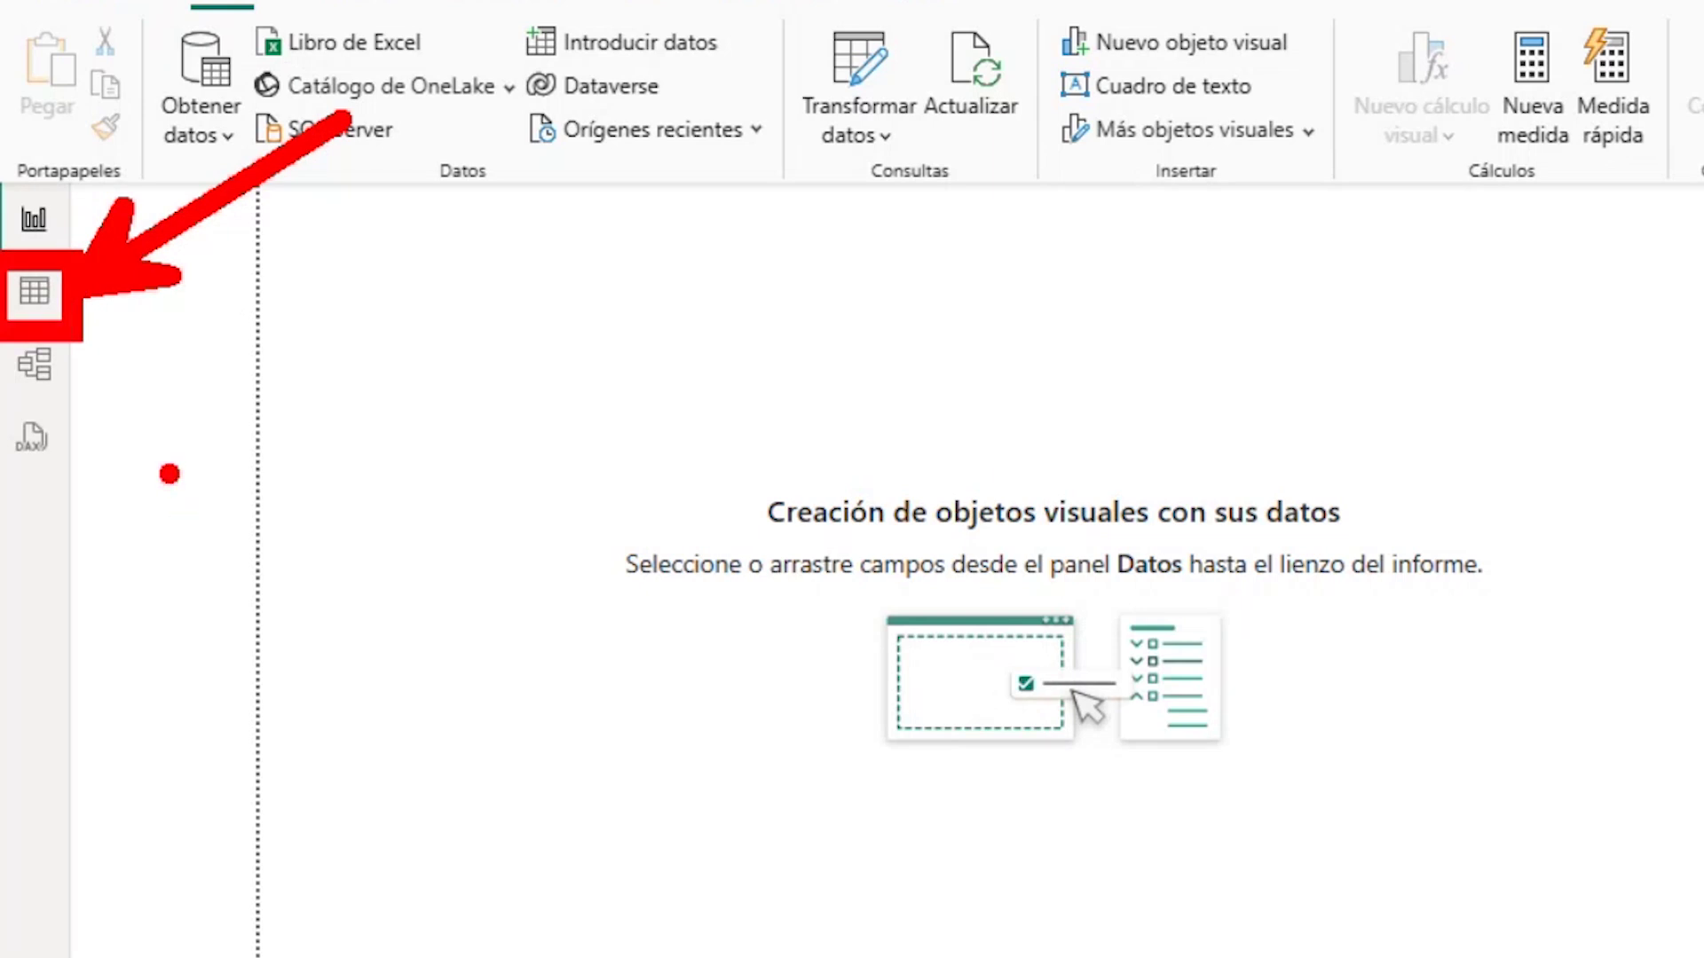
Open the table view of Base productos, select the Precio column and review the table tools and column tools.
left_click(46, 302)
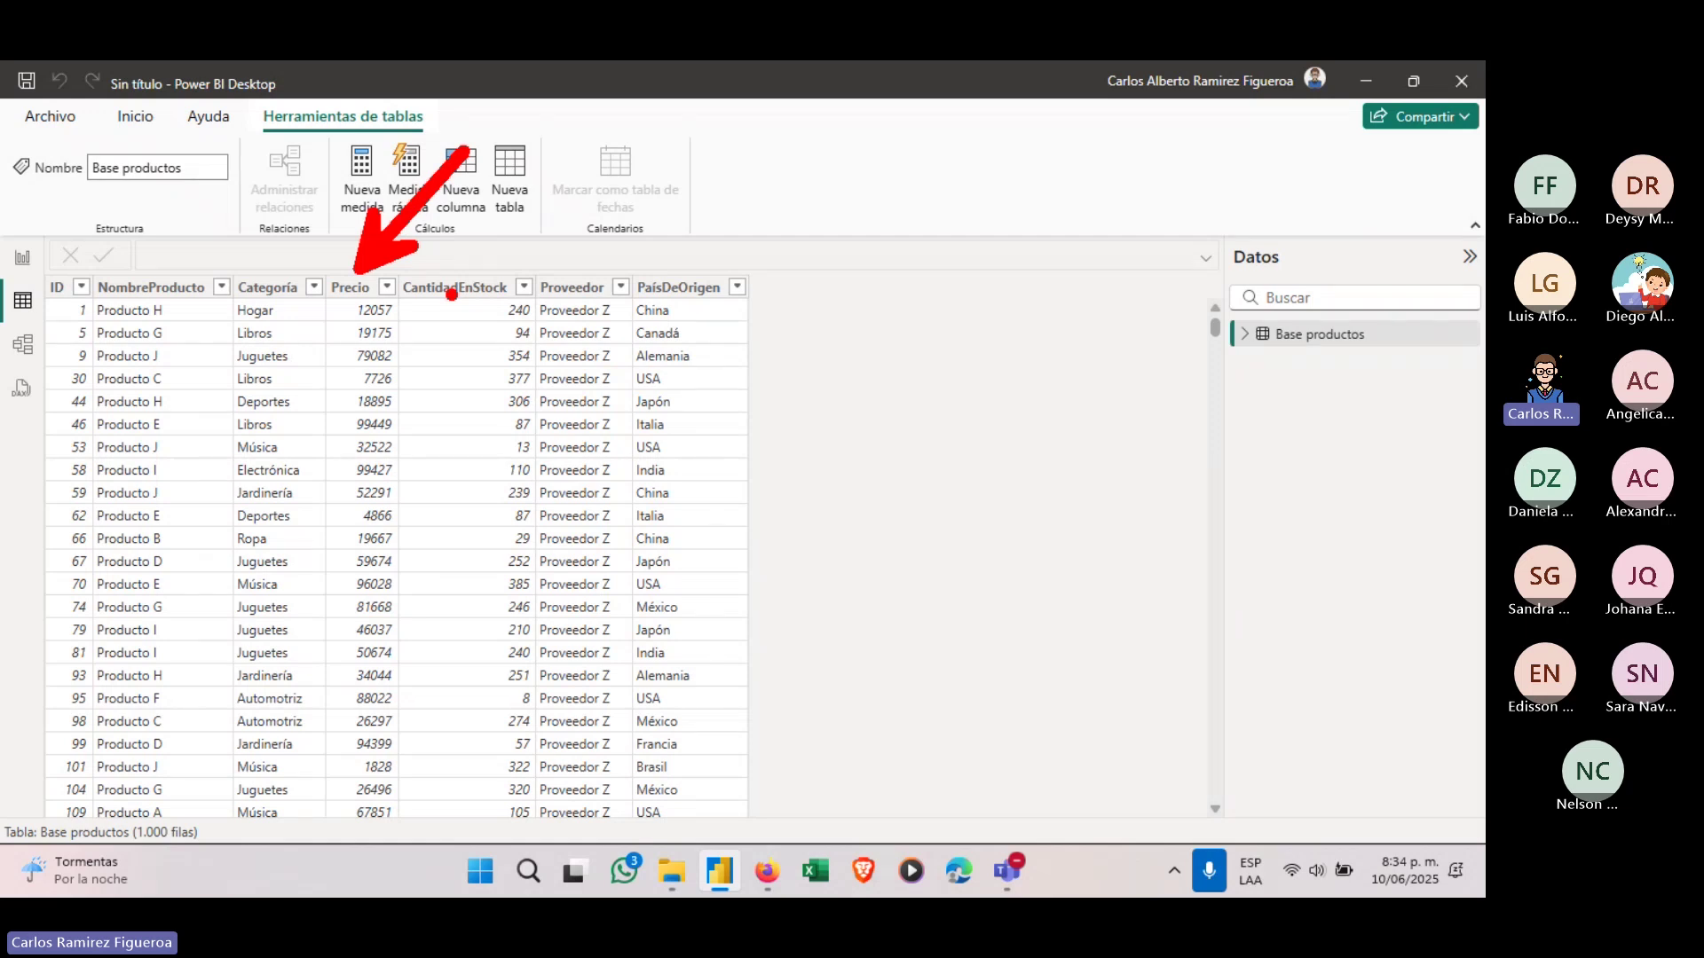
left_click(365, 296)
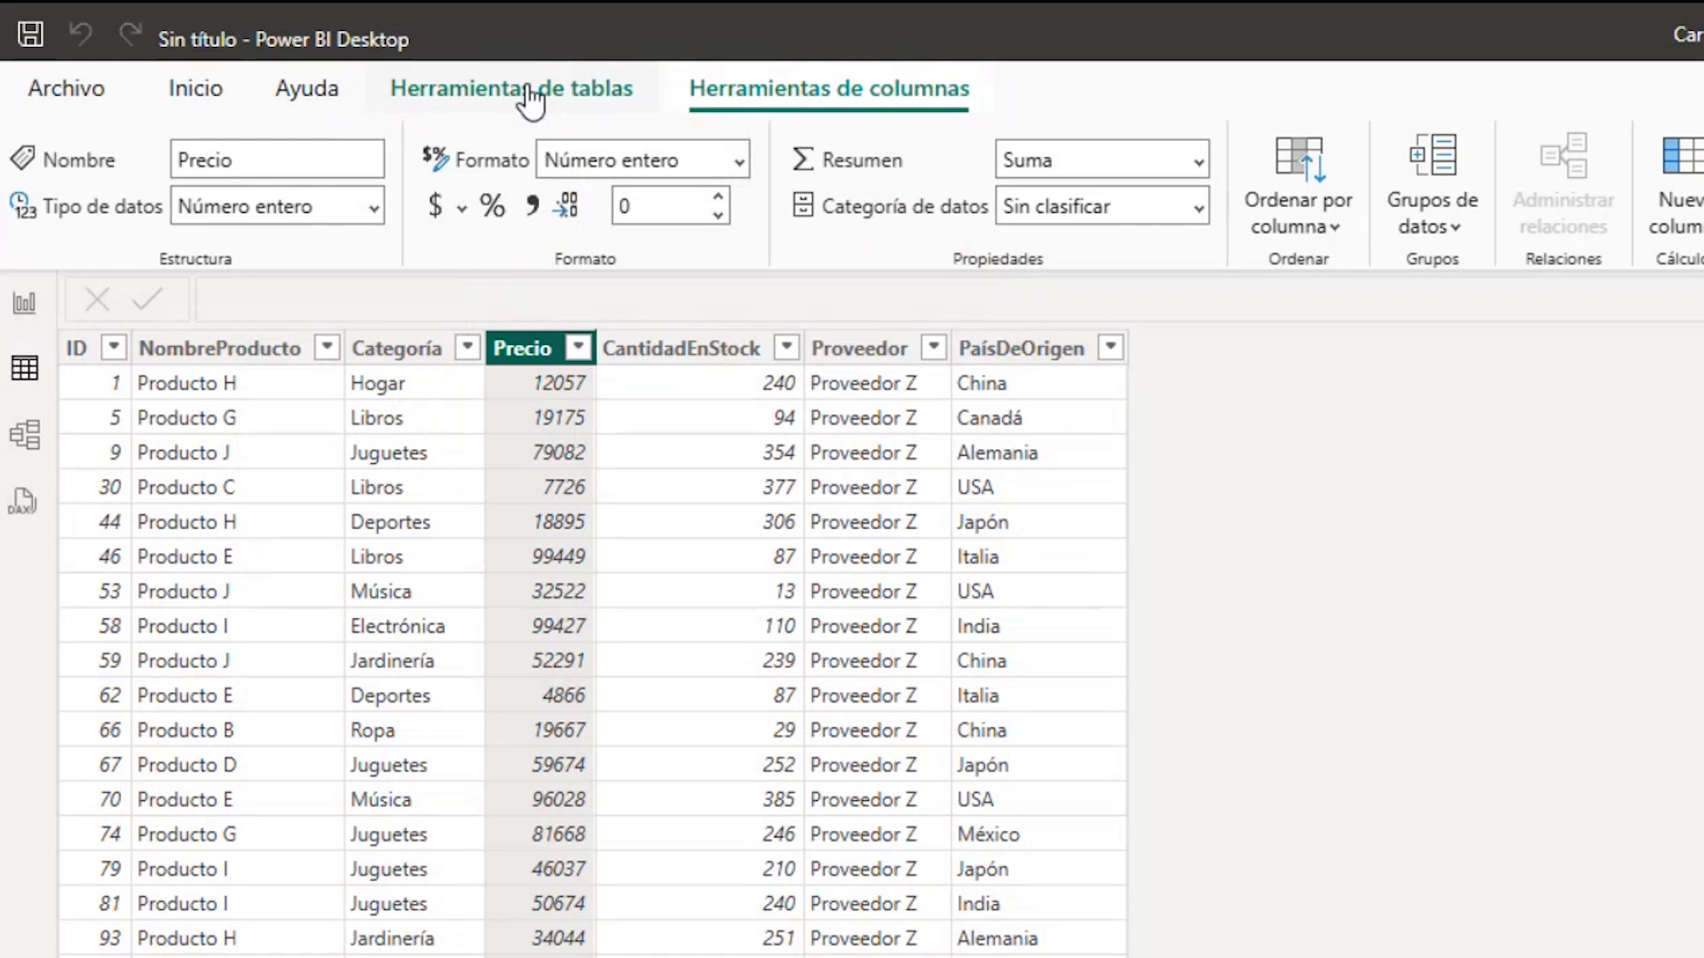
left_click(479, 99)
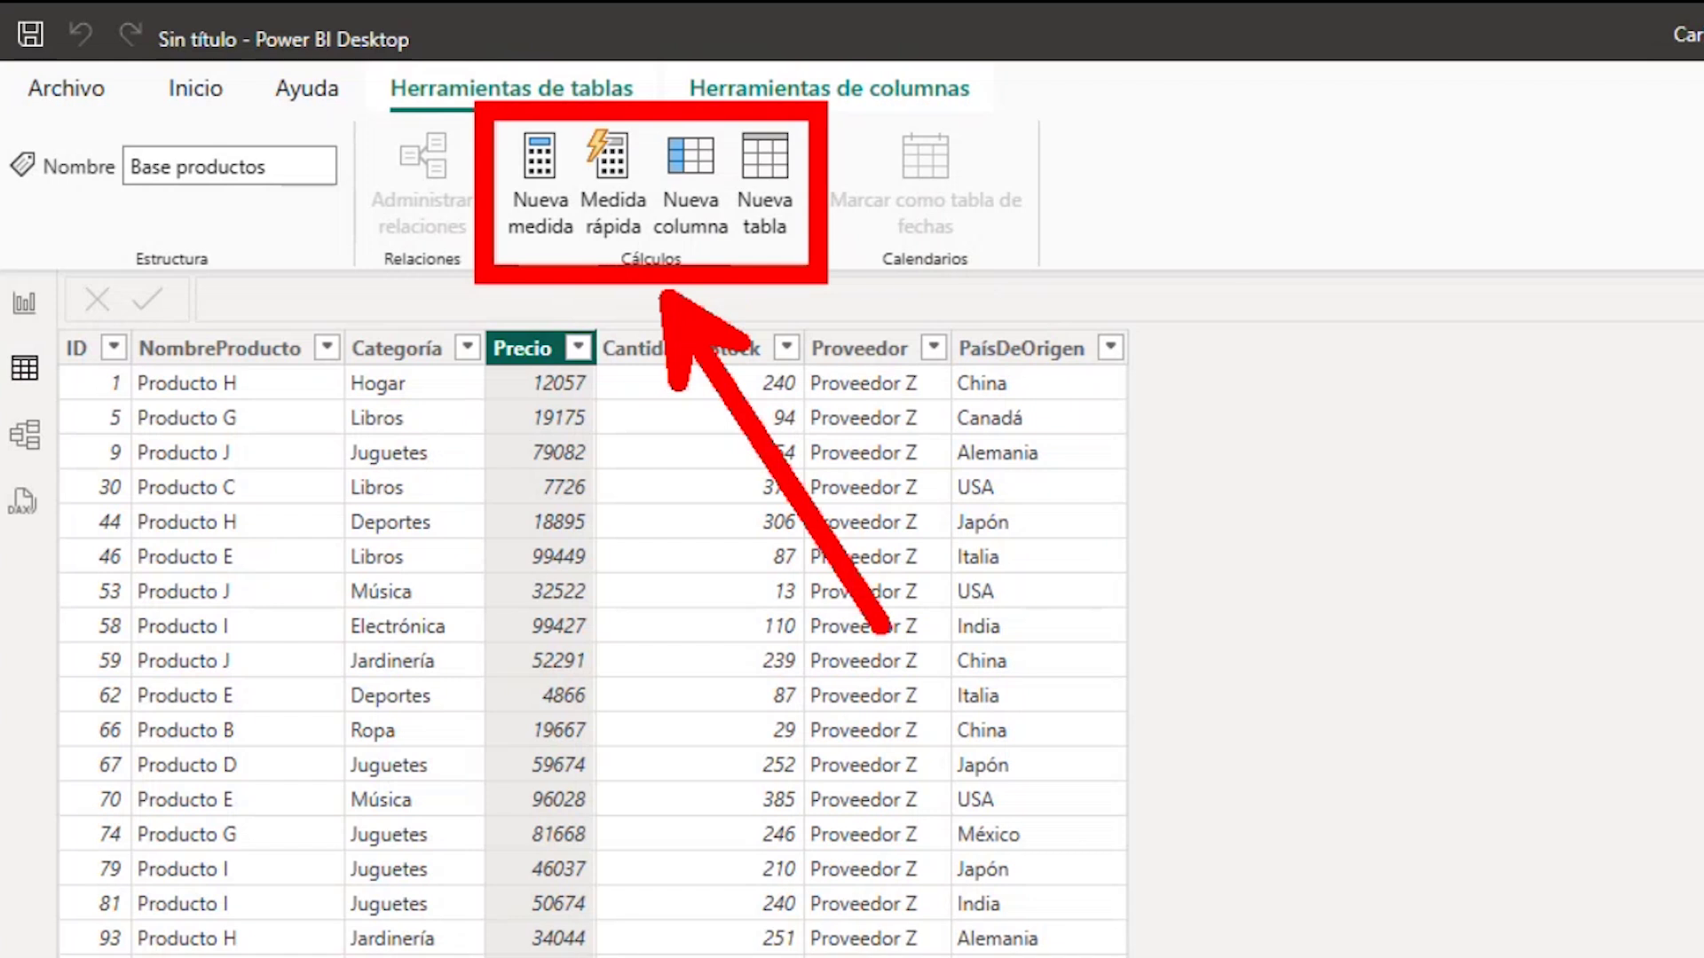
left_click(808, 99)
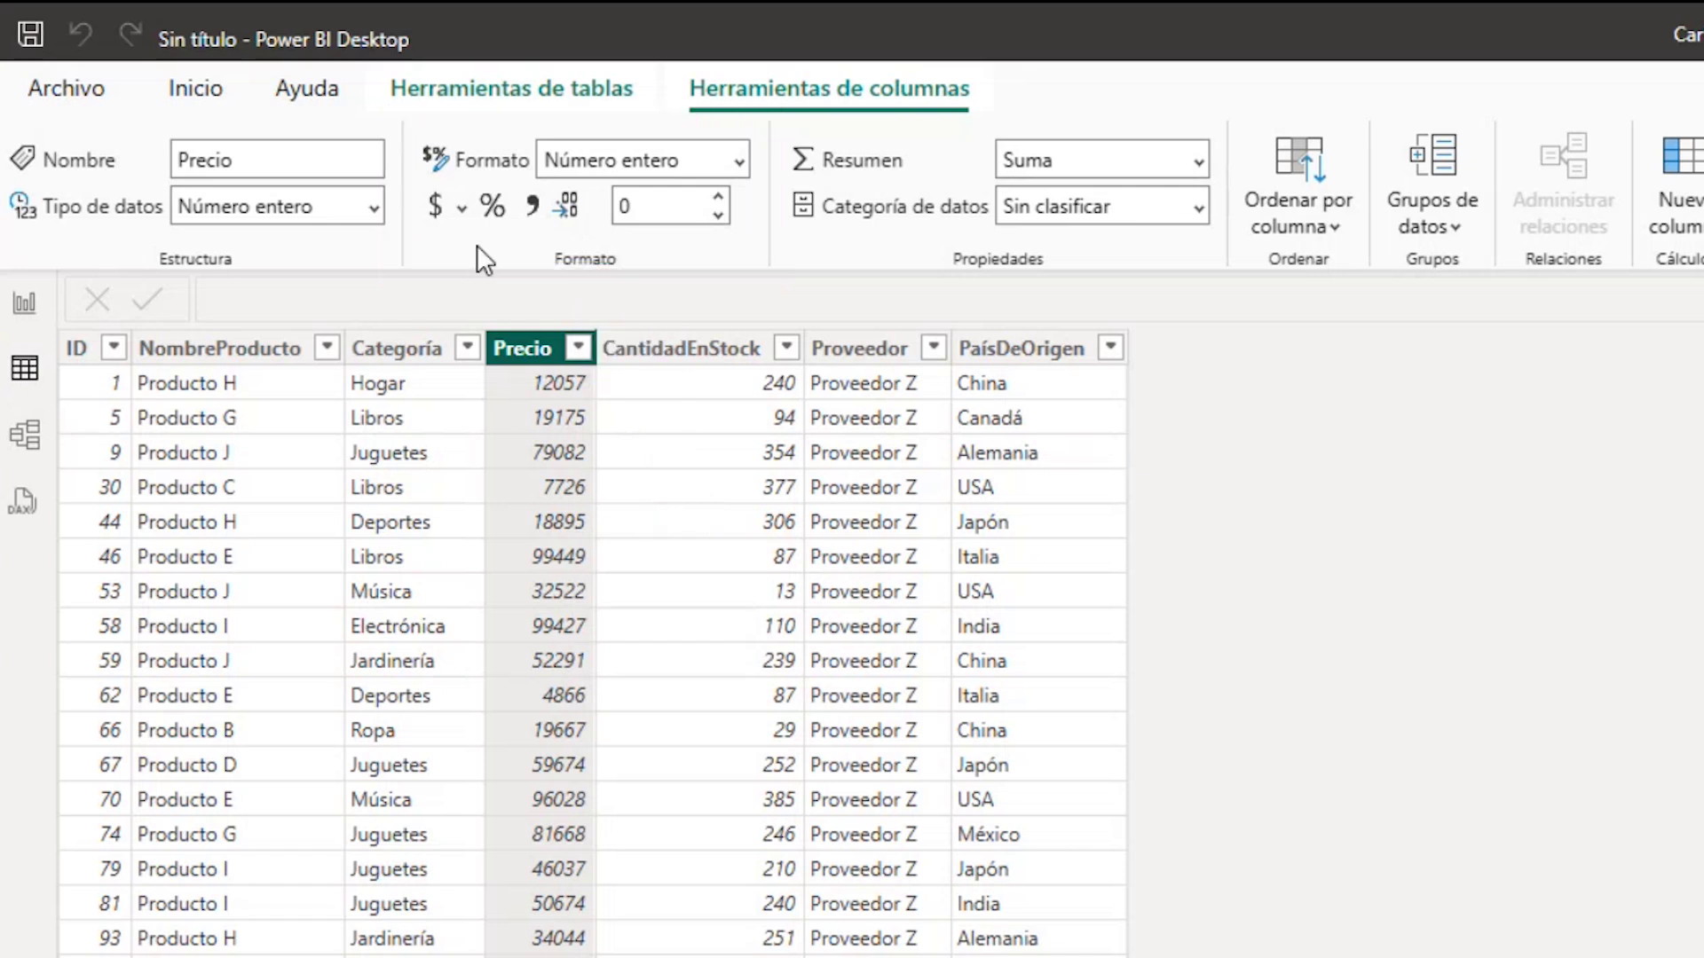
Try the currency format on the Precio column and replace it with a whole-number format with thousands separator.
left_click(435, 209)
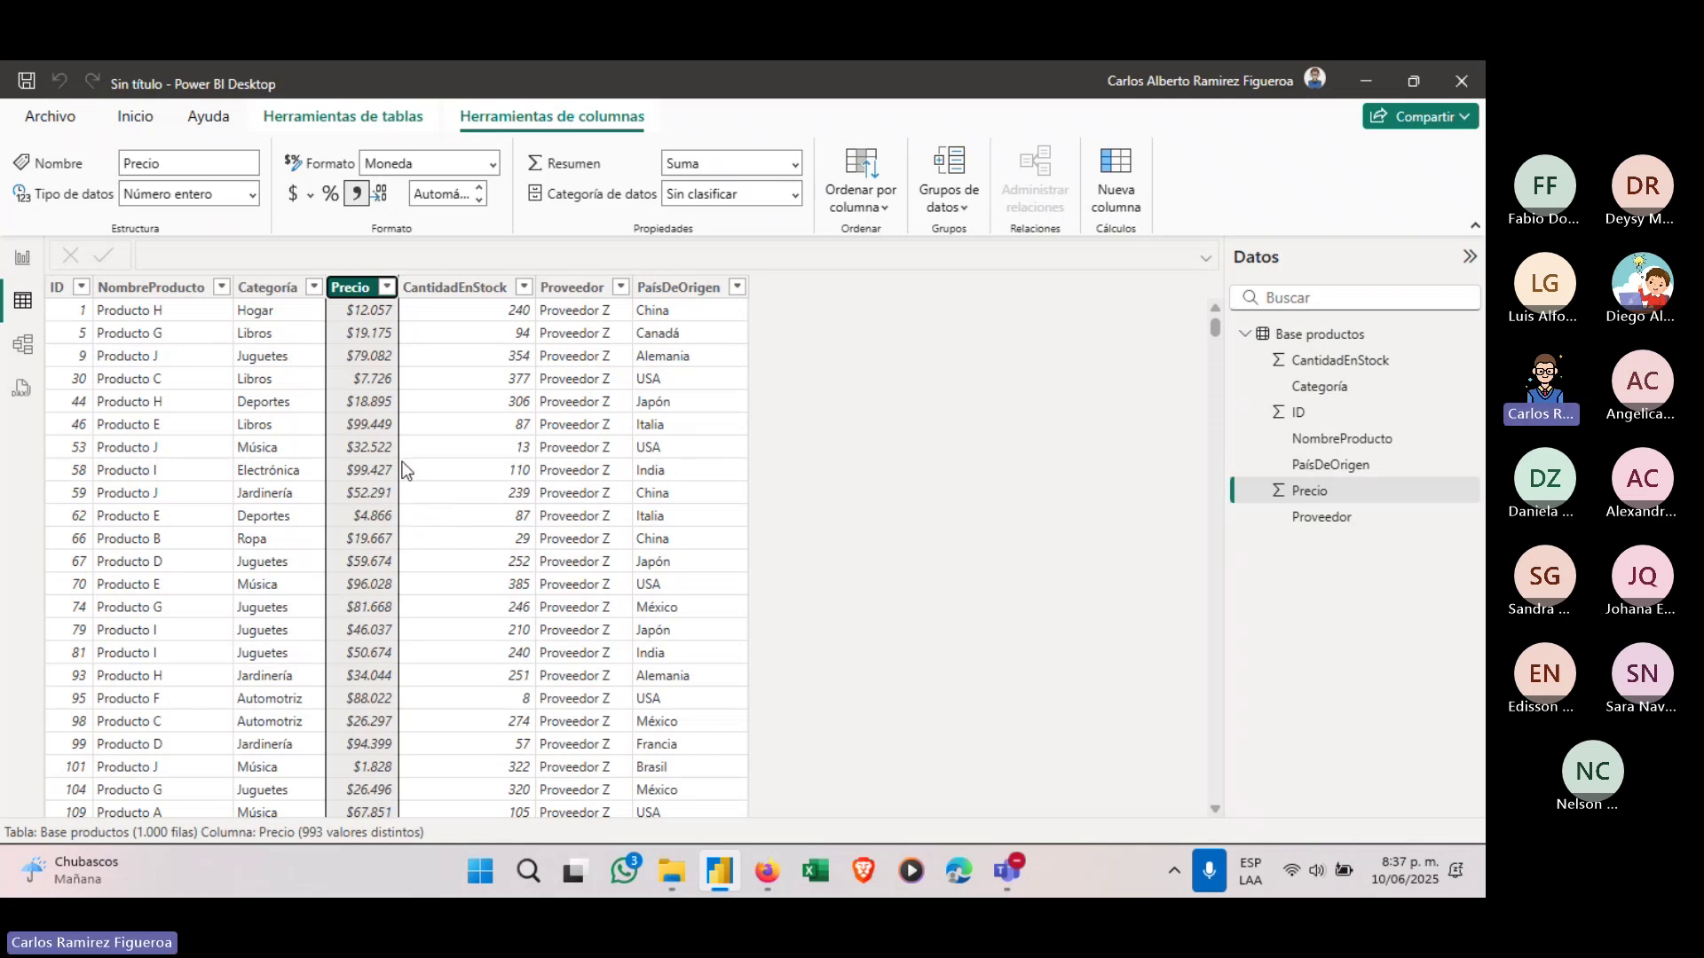
left_click(357, 197)
left_click(356, 197)
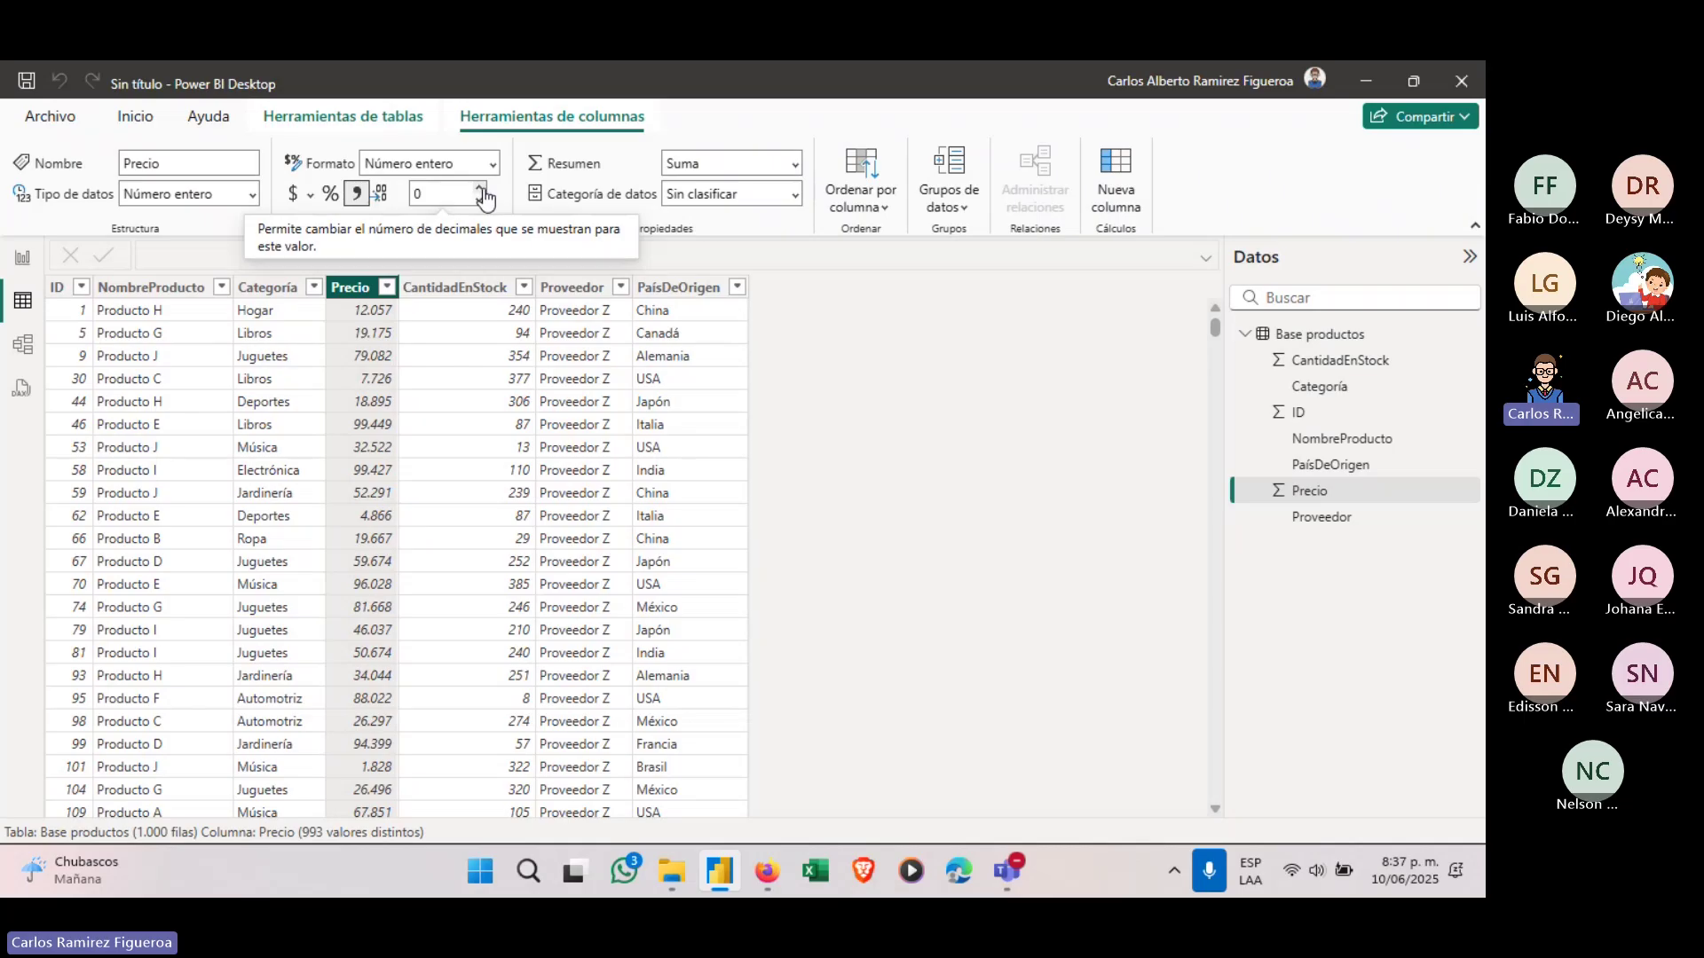
Increase the Precio column's decimal places to 1 and 2, and return them to 0.
left_click(480, 188)
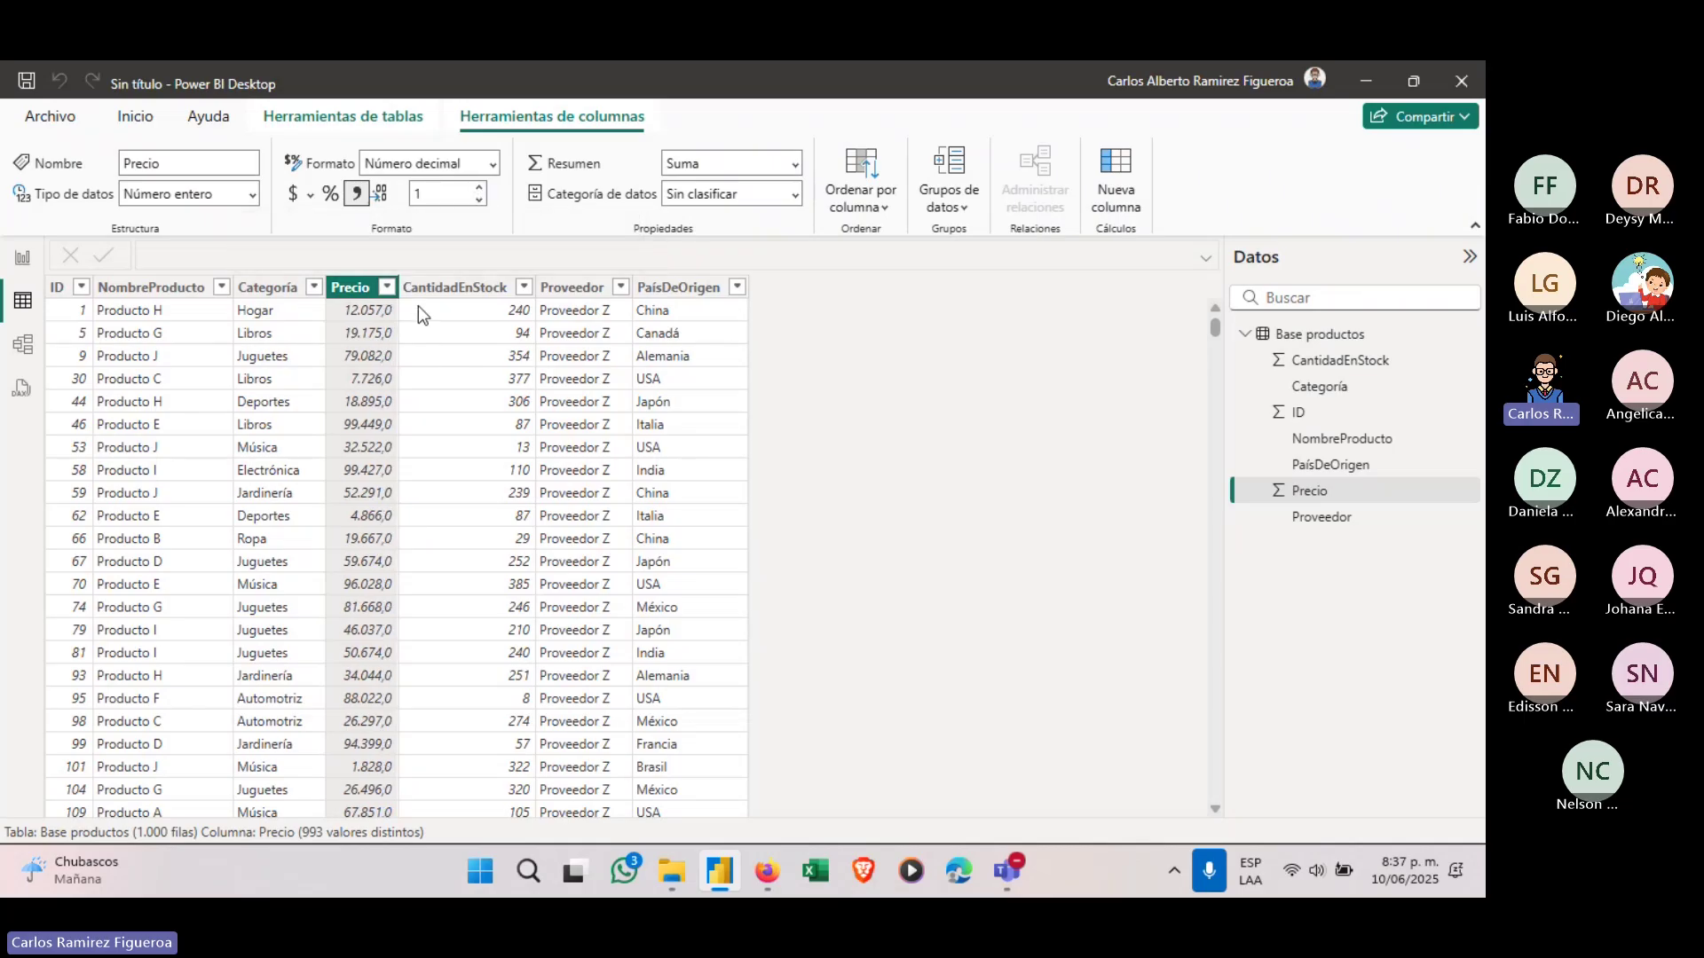
left_click(478, 190)
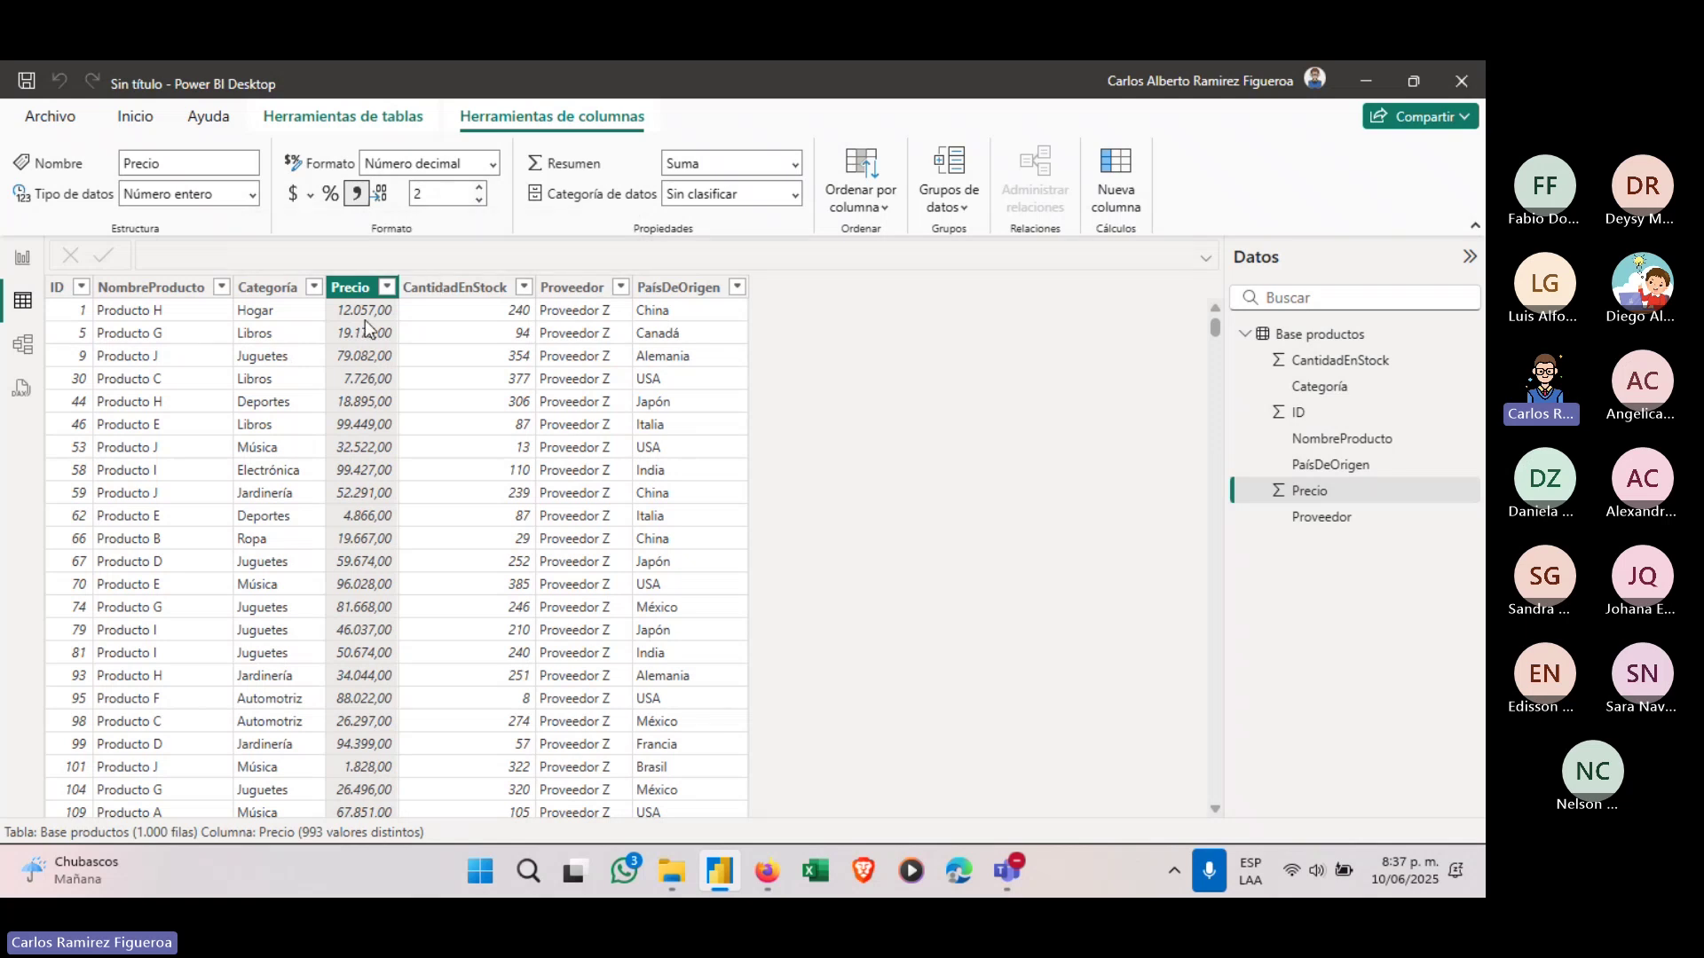
left_click(479, 202)
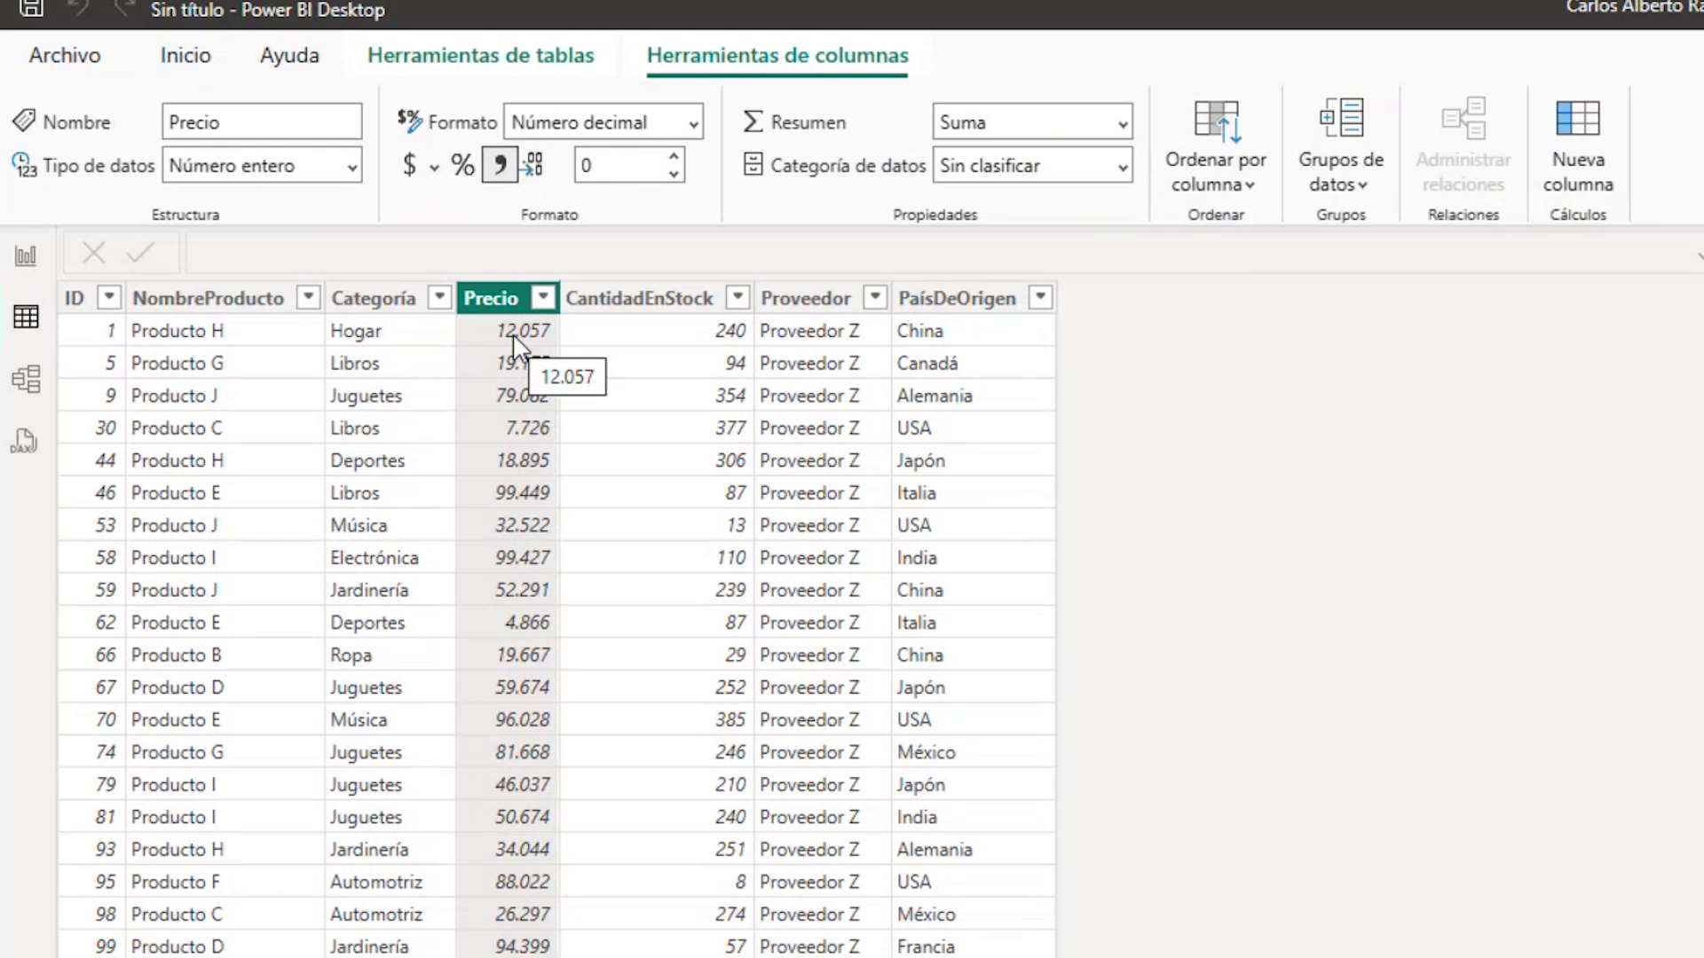
Point an arrow at the Precio values beside the Informe (reporte) note, clear the annotations and switch to File Explorer.
left_click(644, 307)
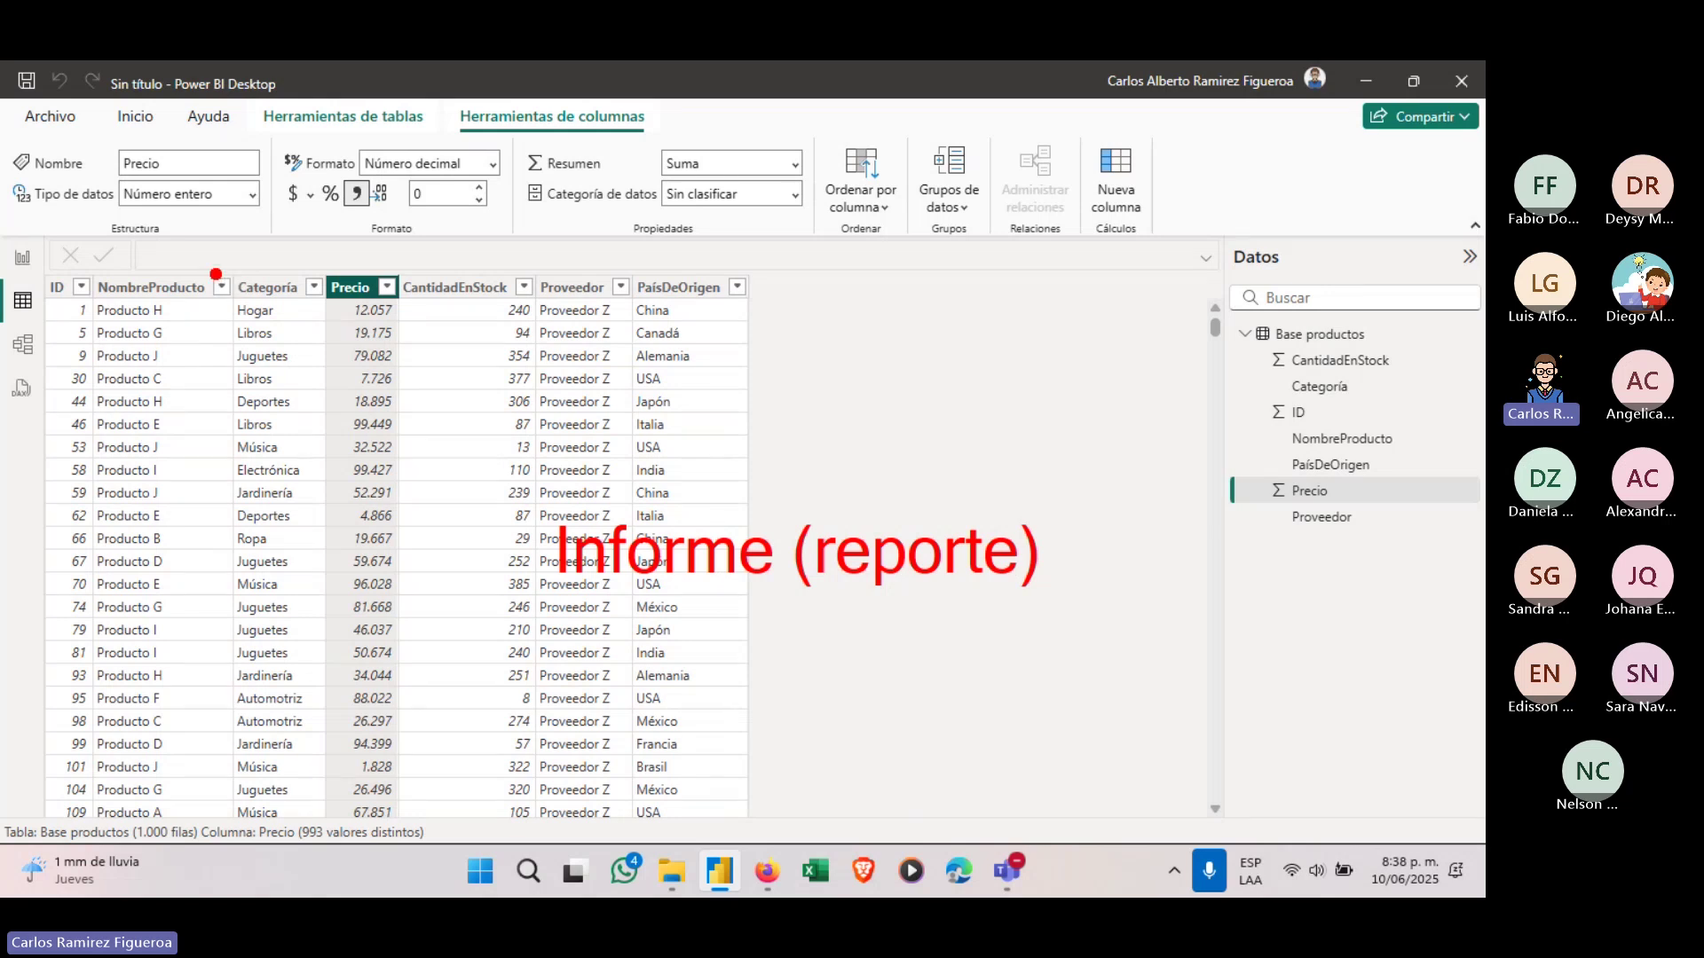
left_click_drag(383, 424, 637, 353)
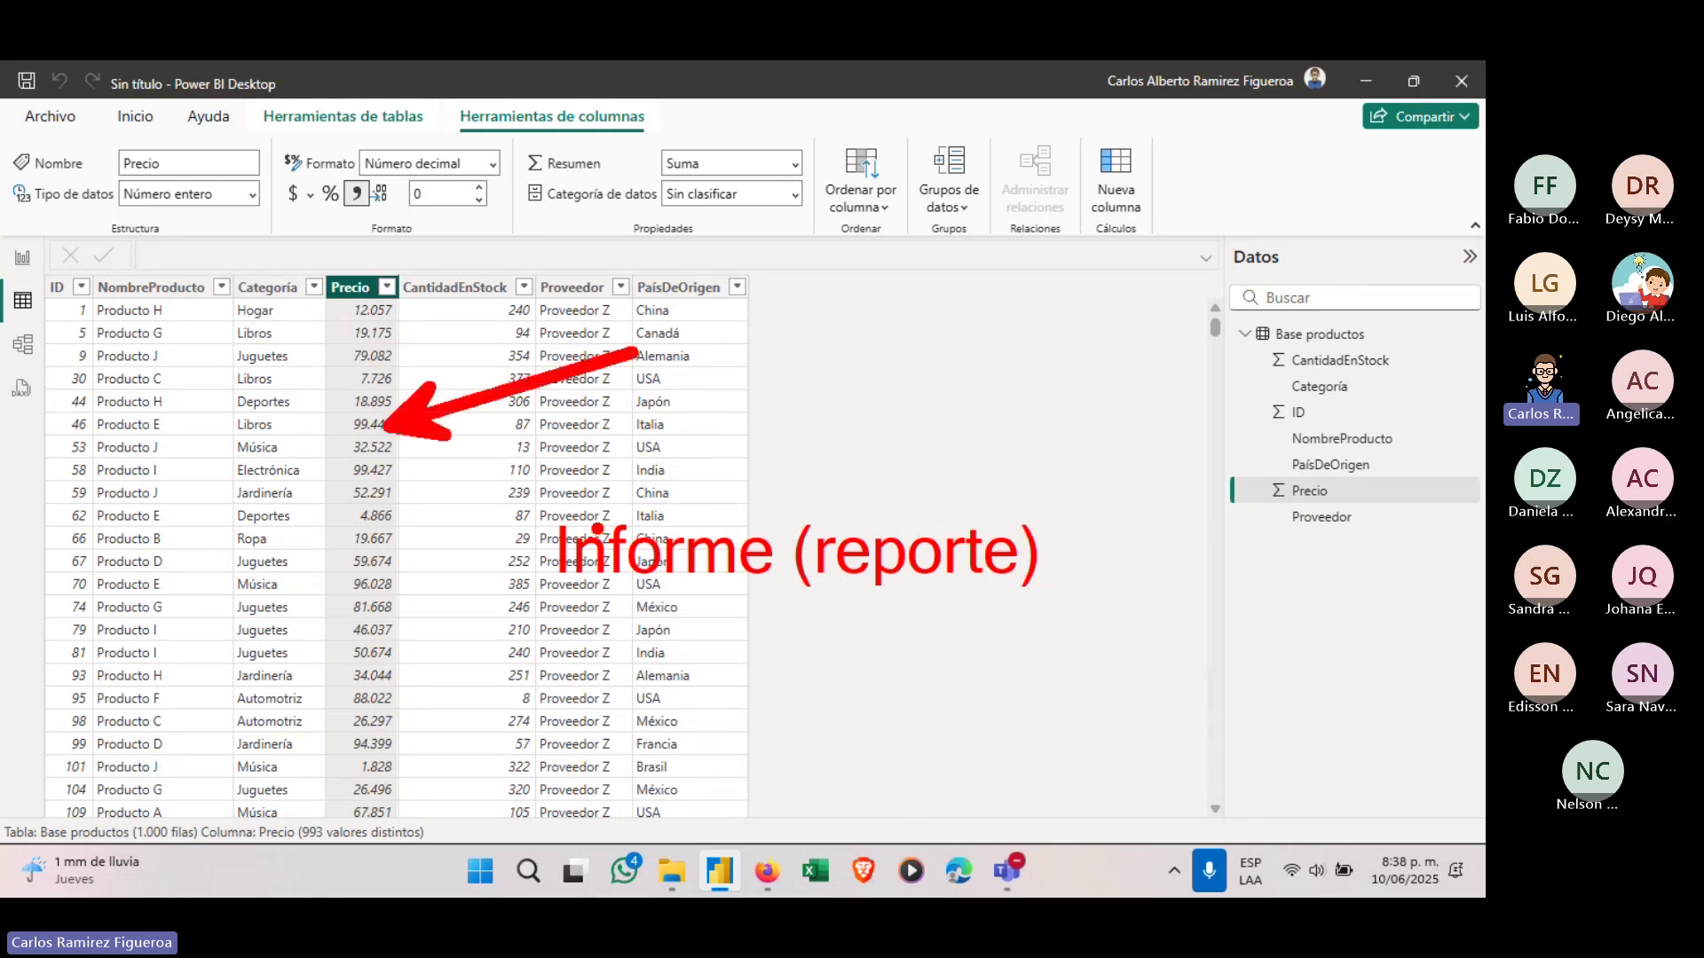
key("Escape")
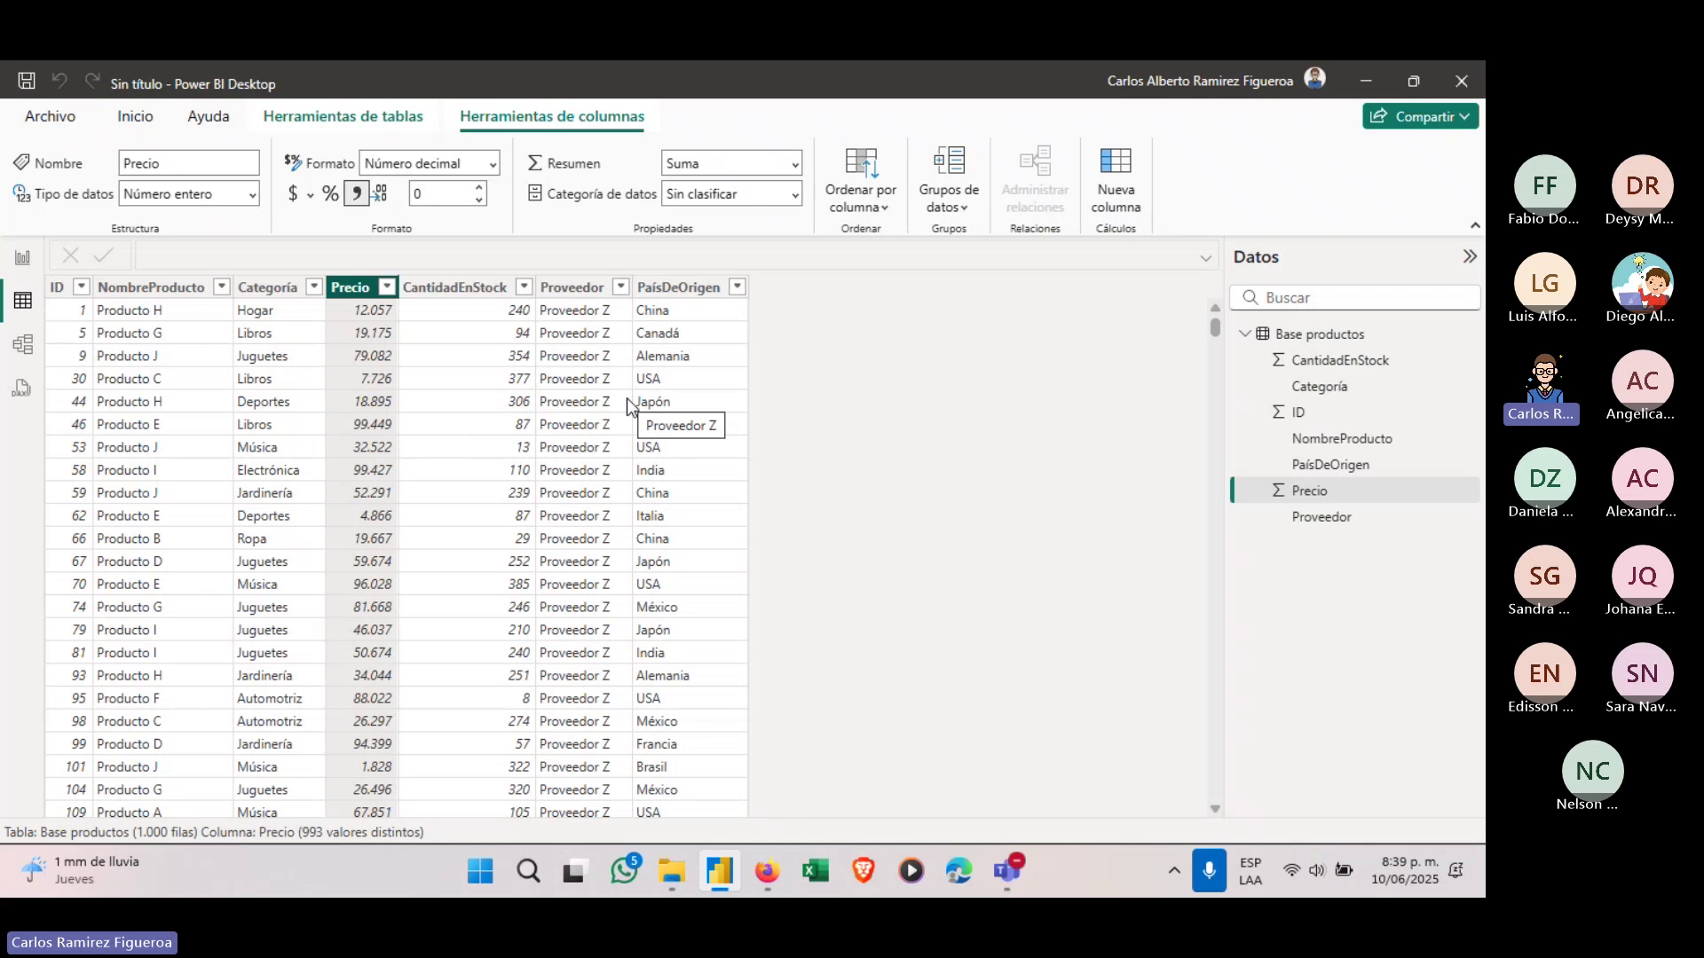
key("alt+Tab")
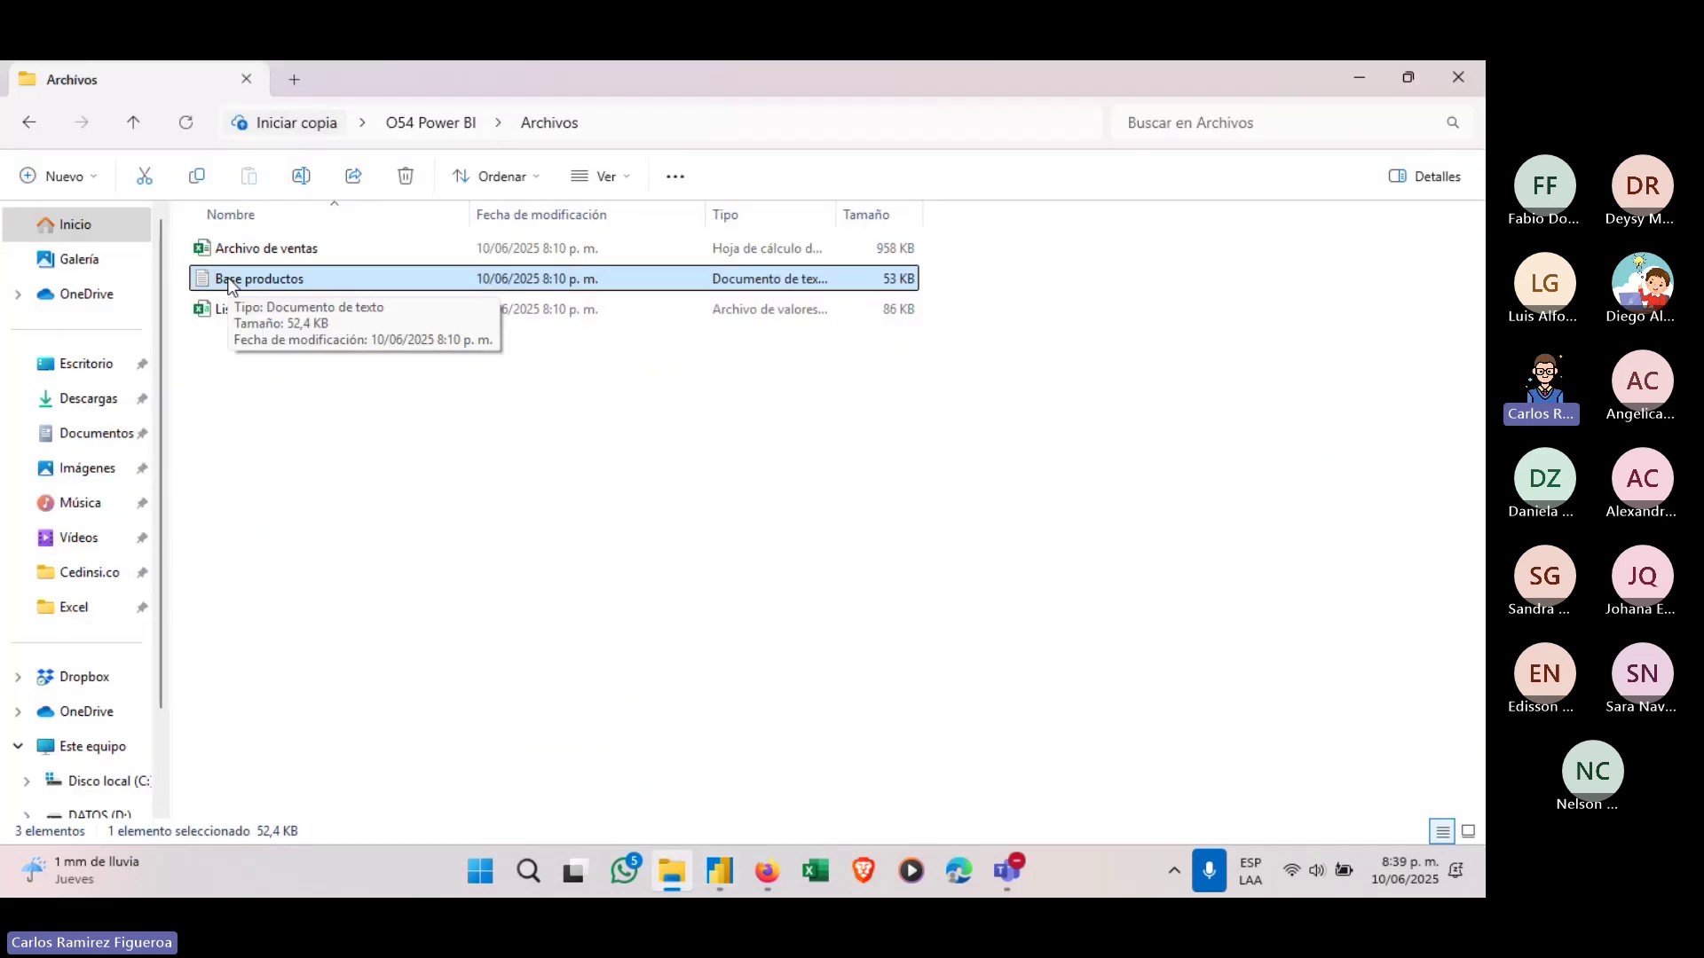
Open the Base productos text file, examine its last records down to row 1000, and close it.
double_click(229, 281)
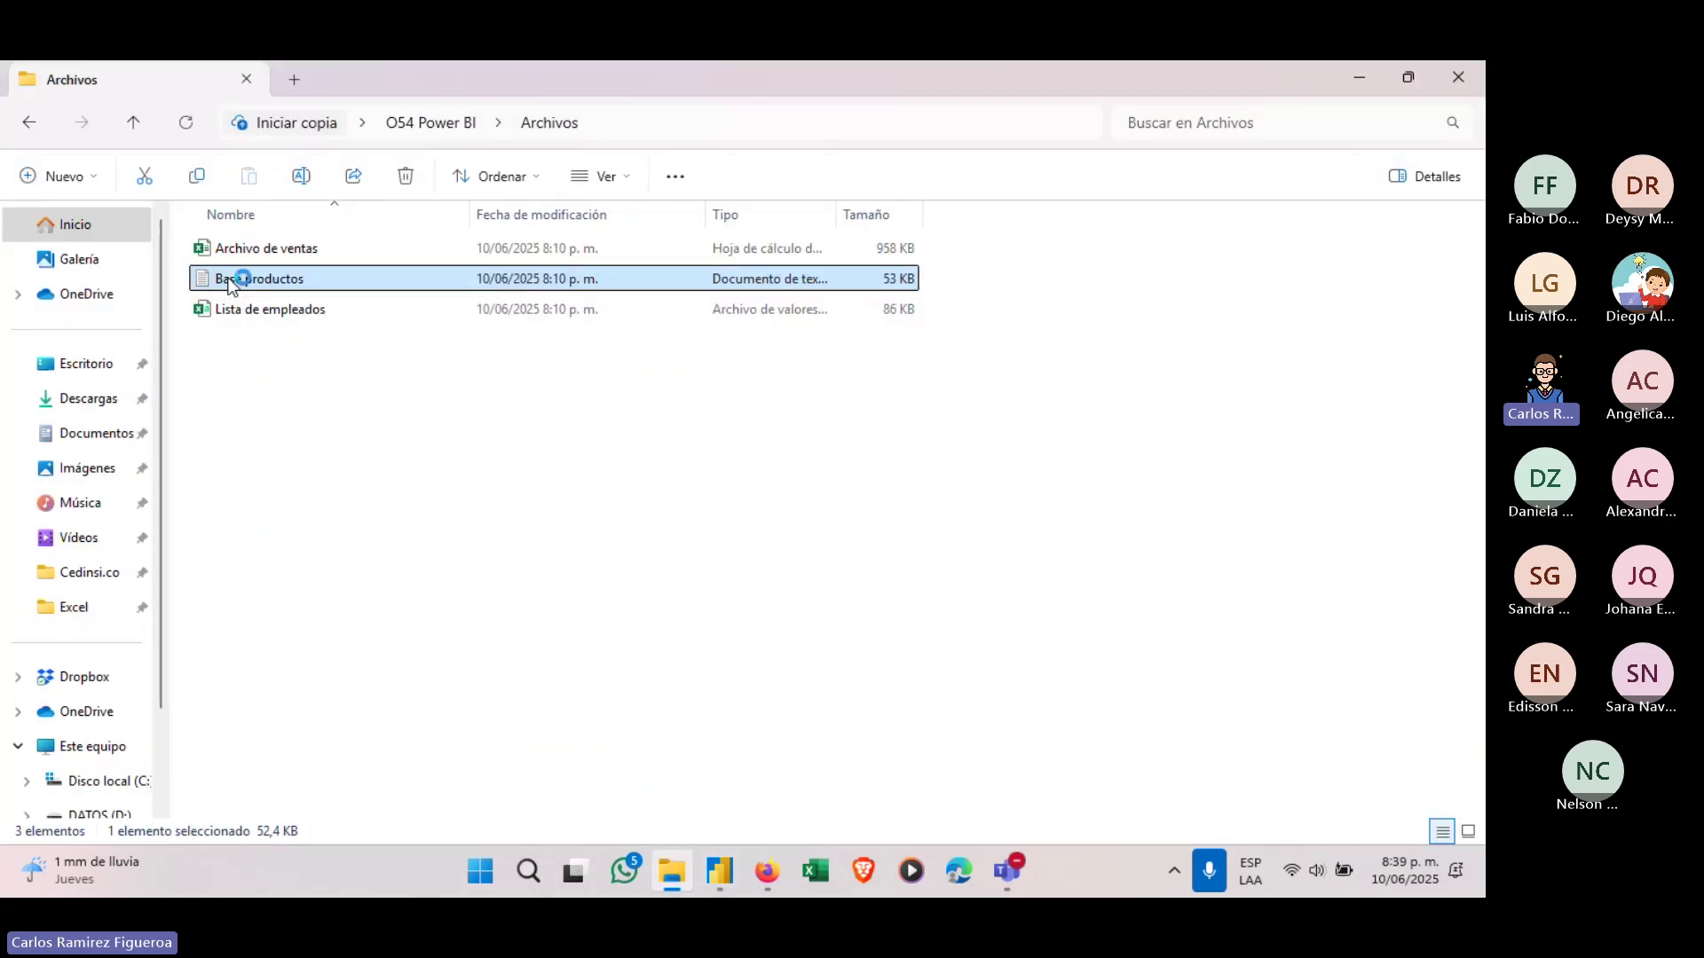
left_click(1133, 86)
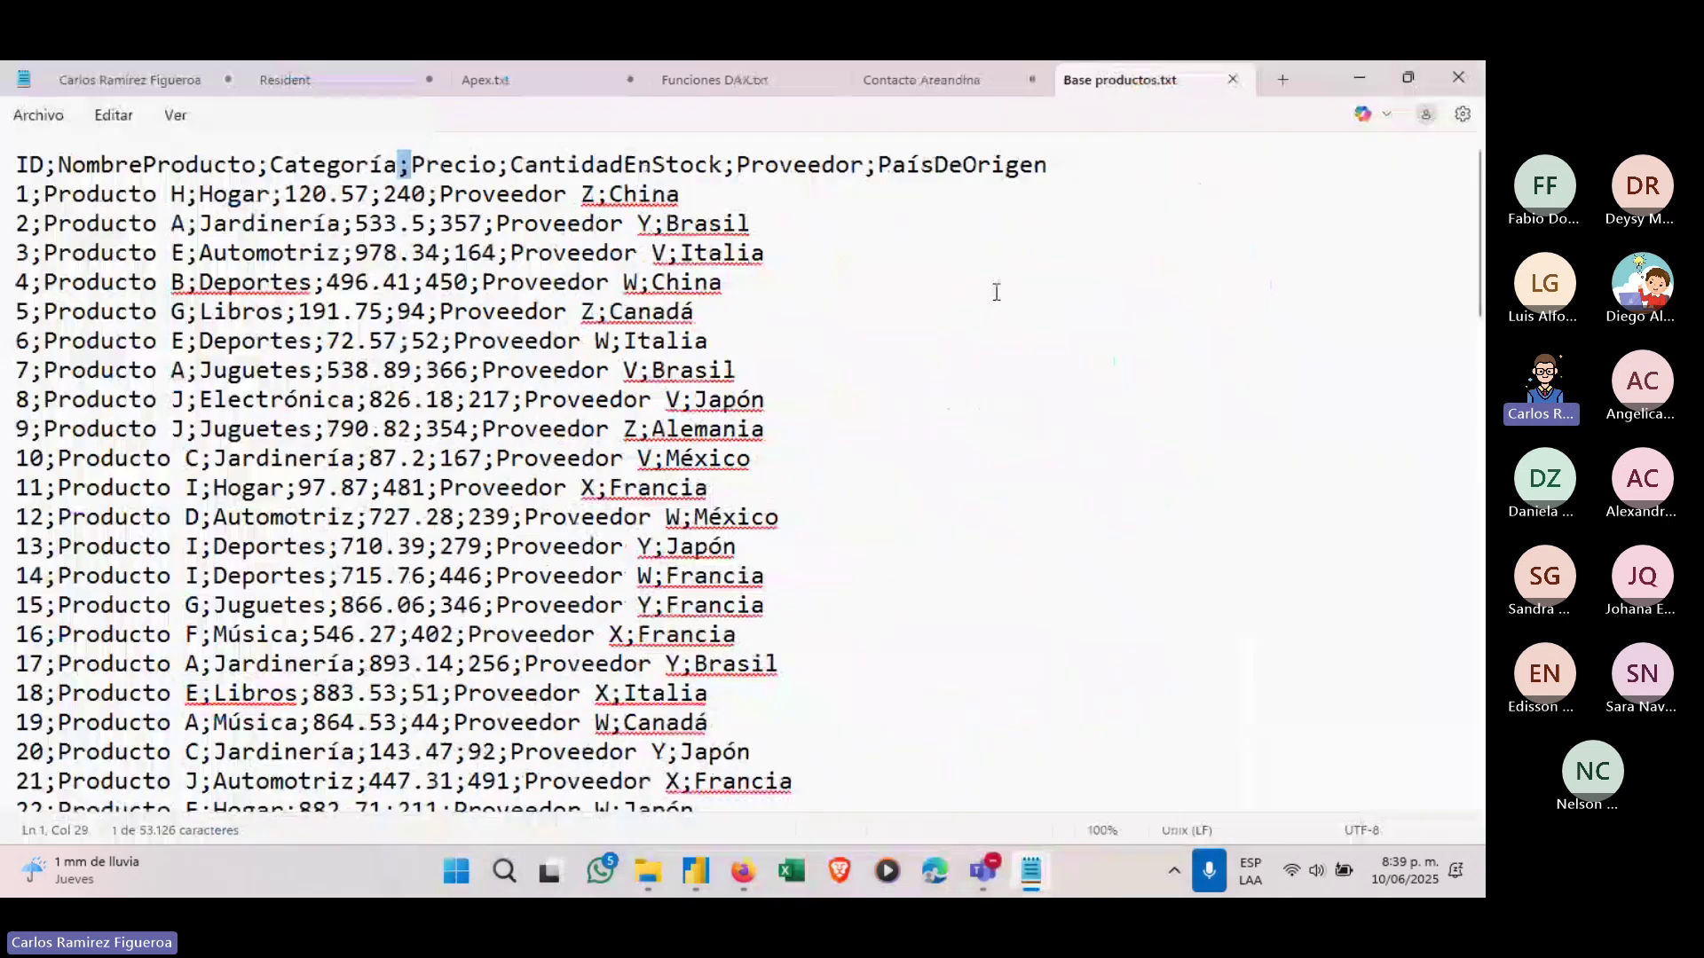
left_click_drag(1477, 197, 1478, 799)
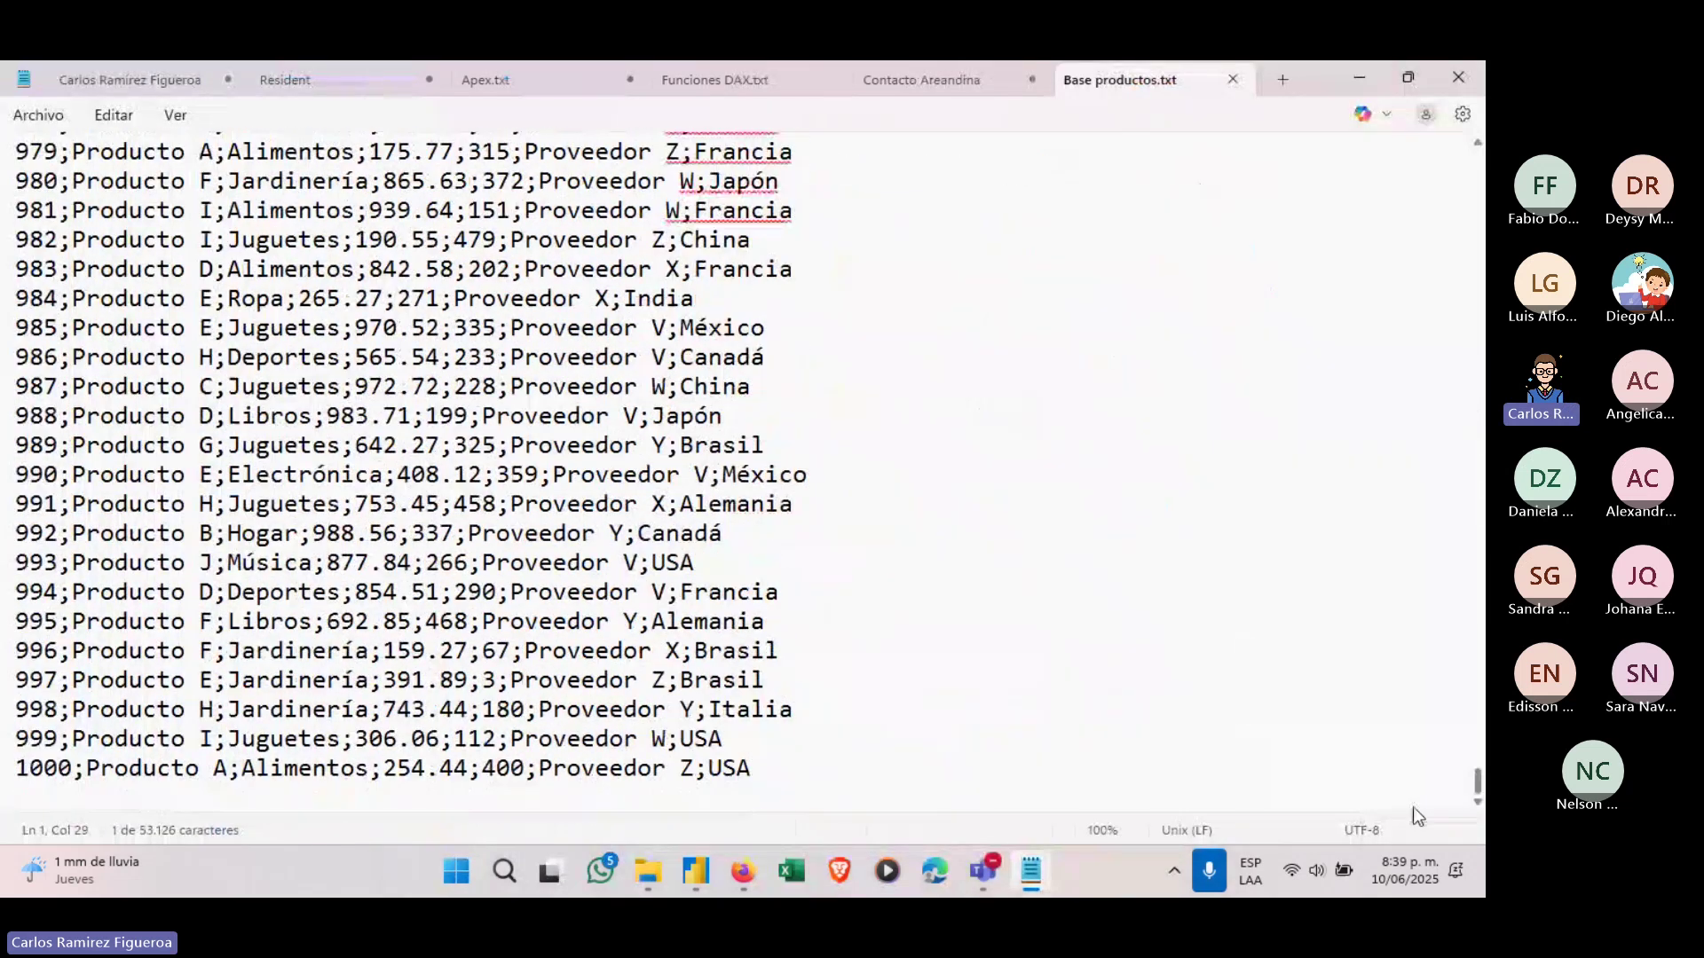
left_click(568, 462)
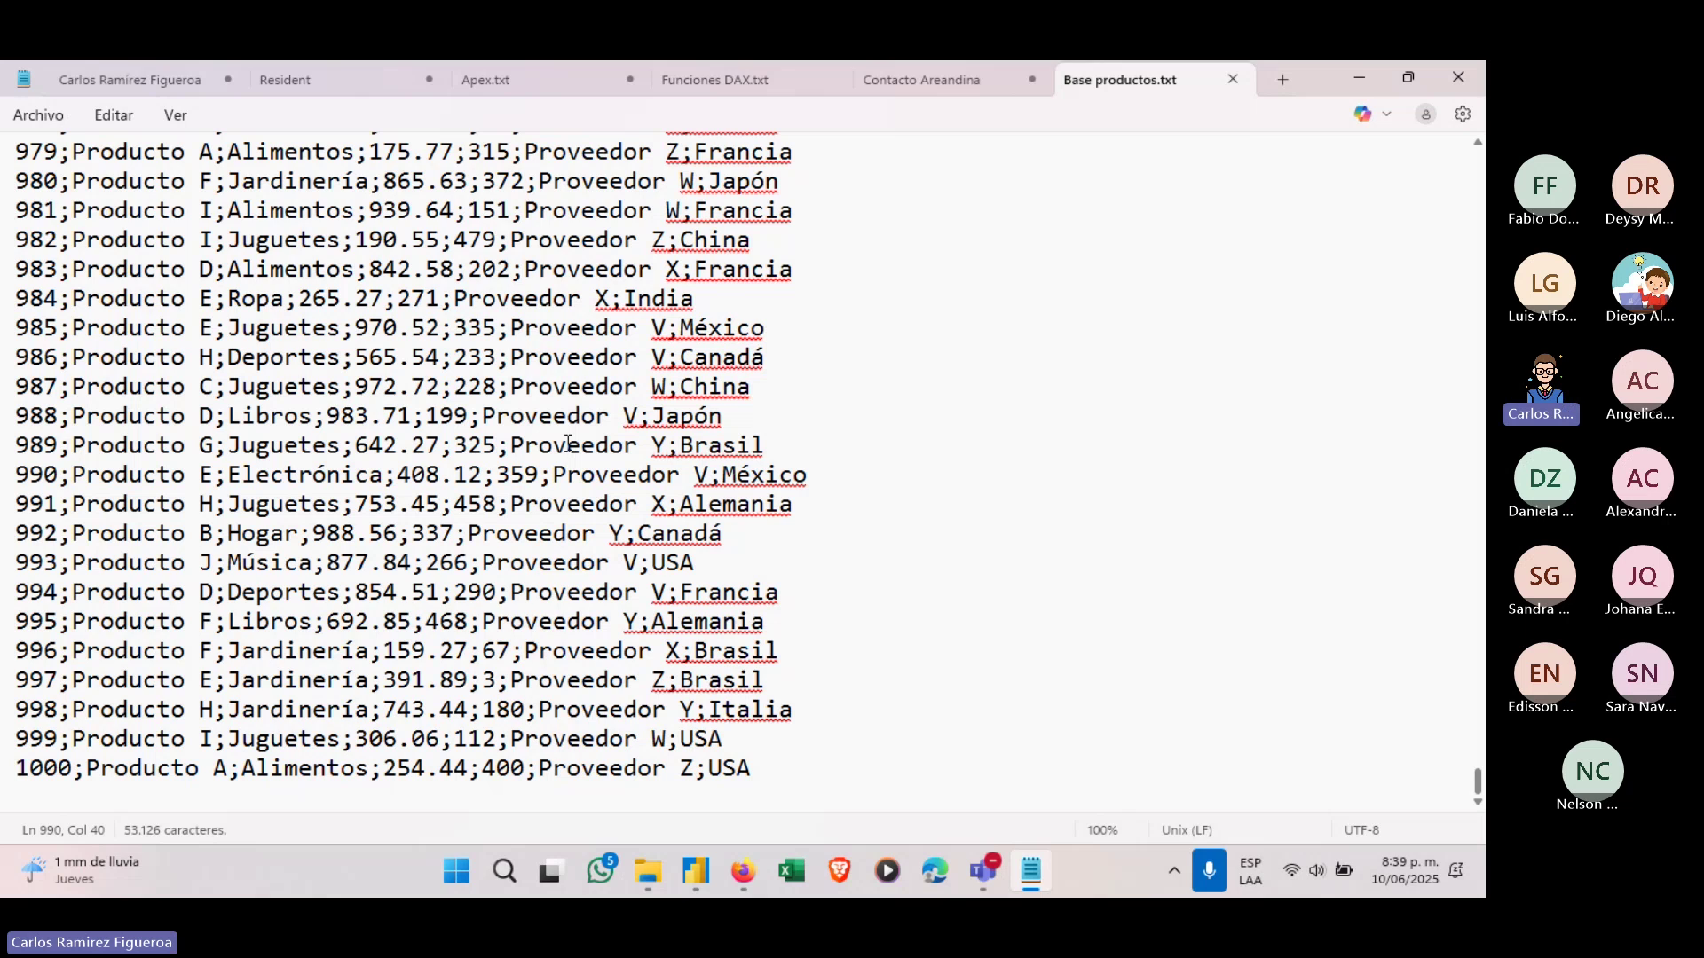
left_click(270, 386)
left_click(552, 504)
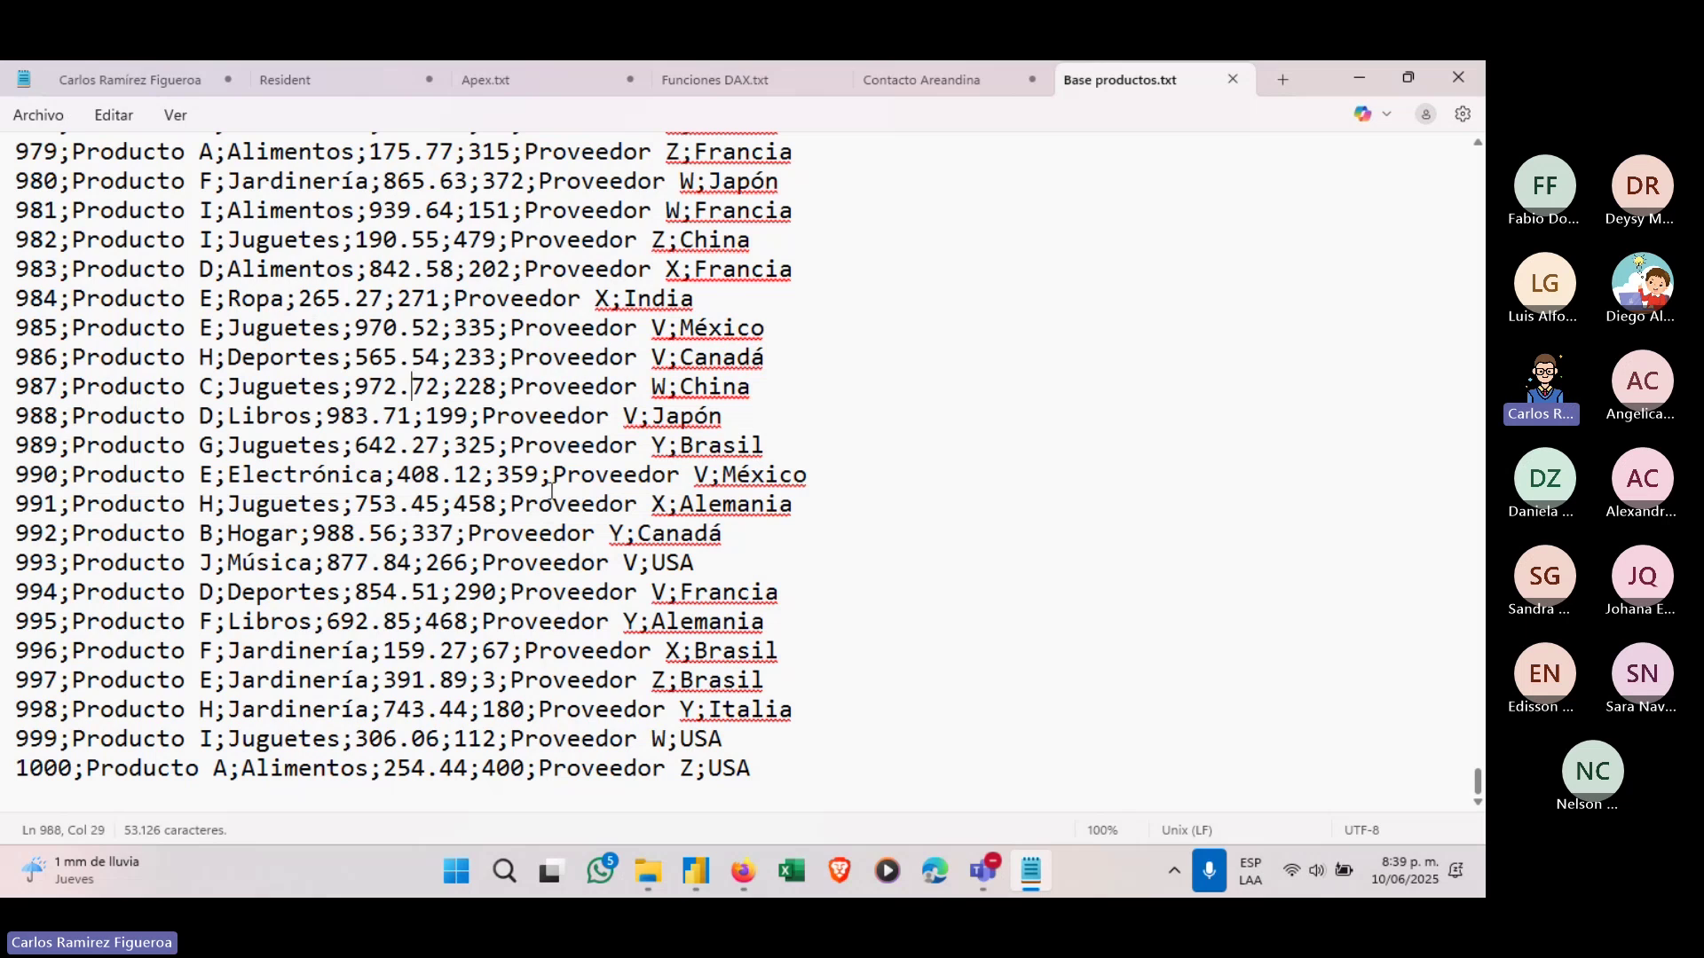
left_click(261, 555)
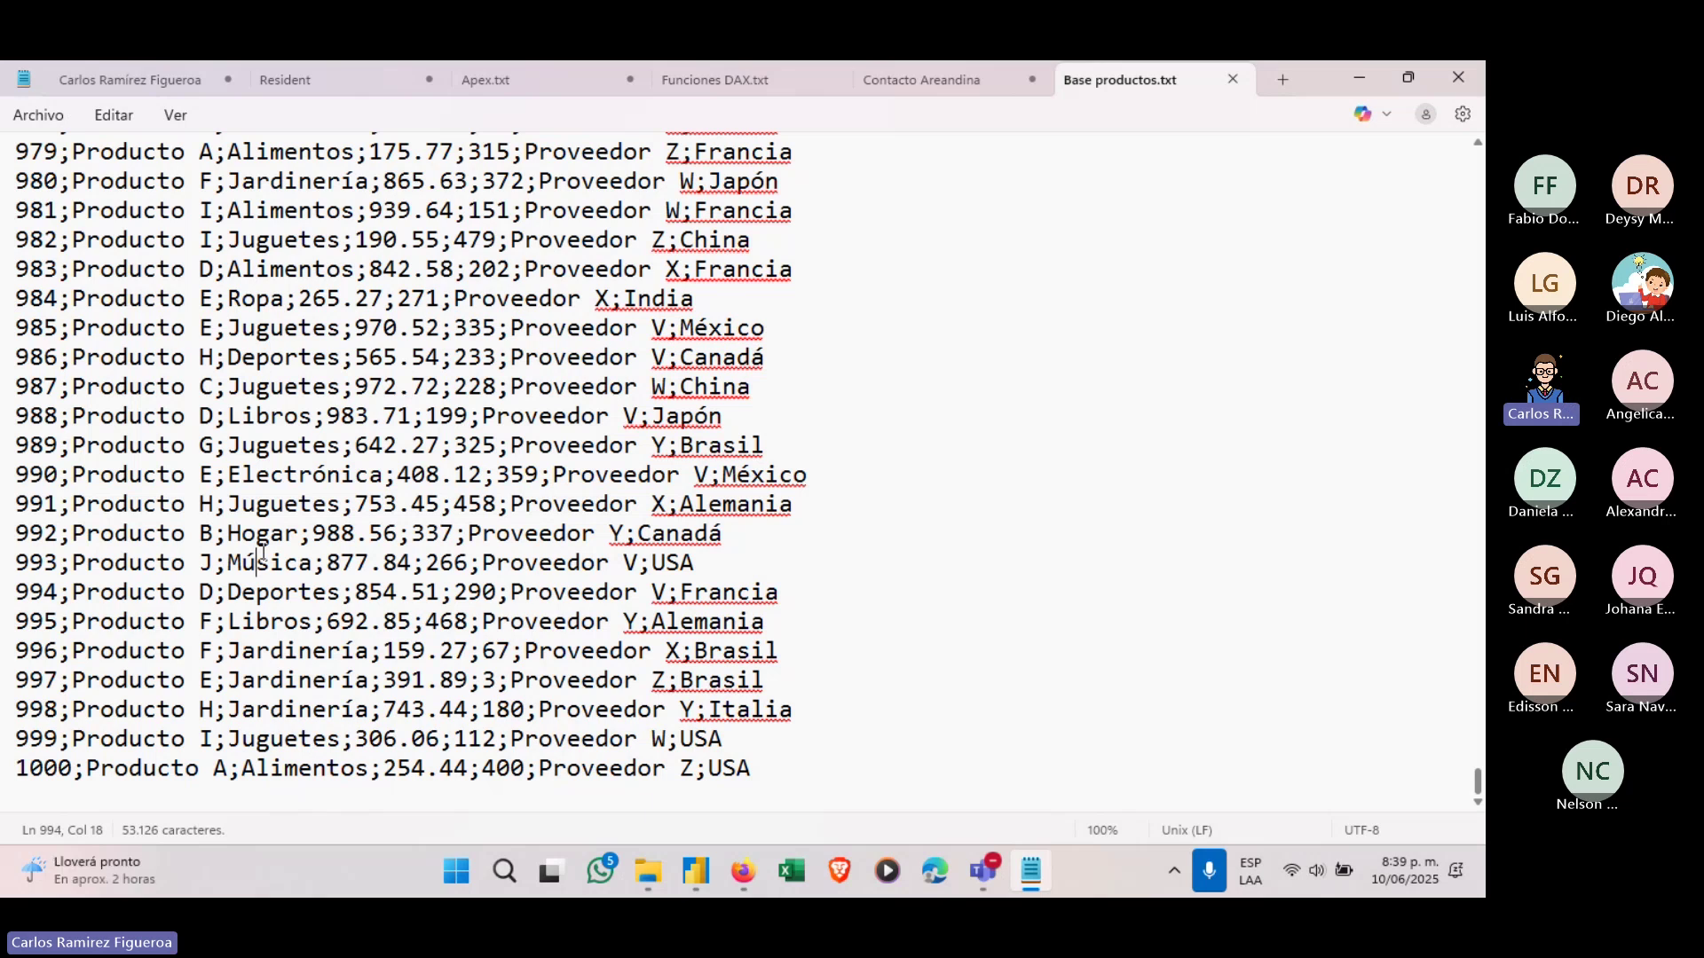
left_click(778, 774)
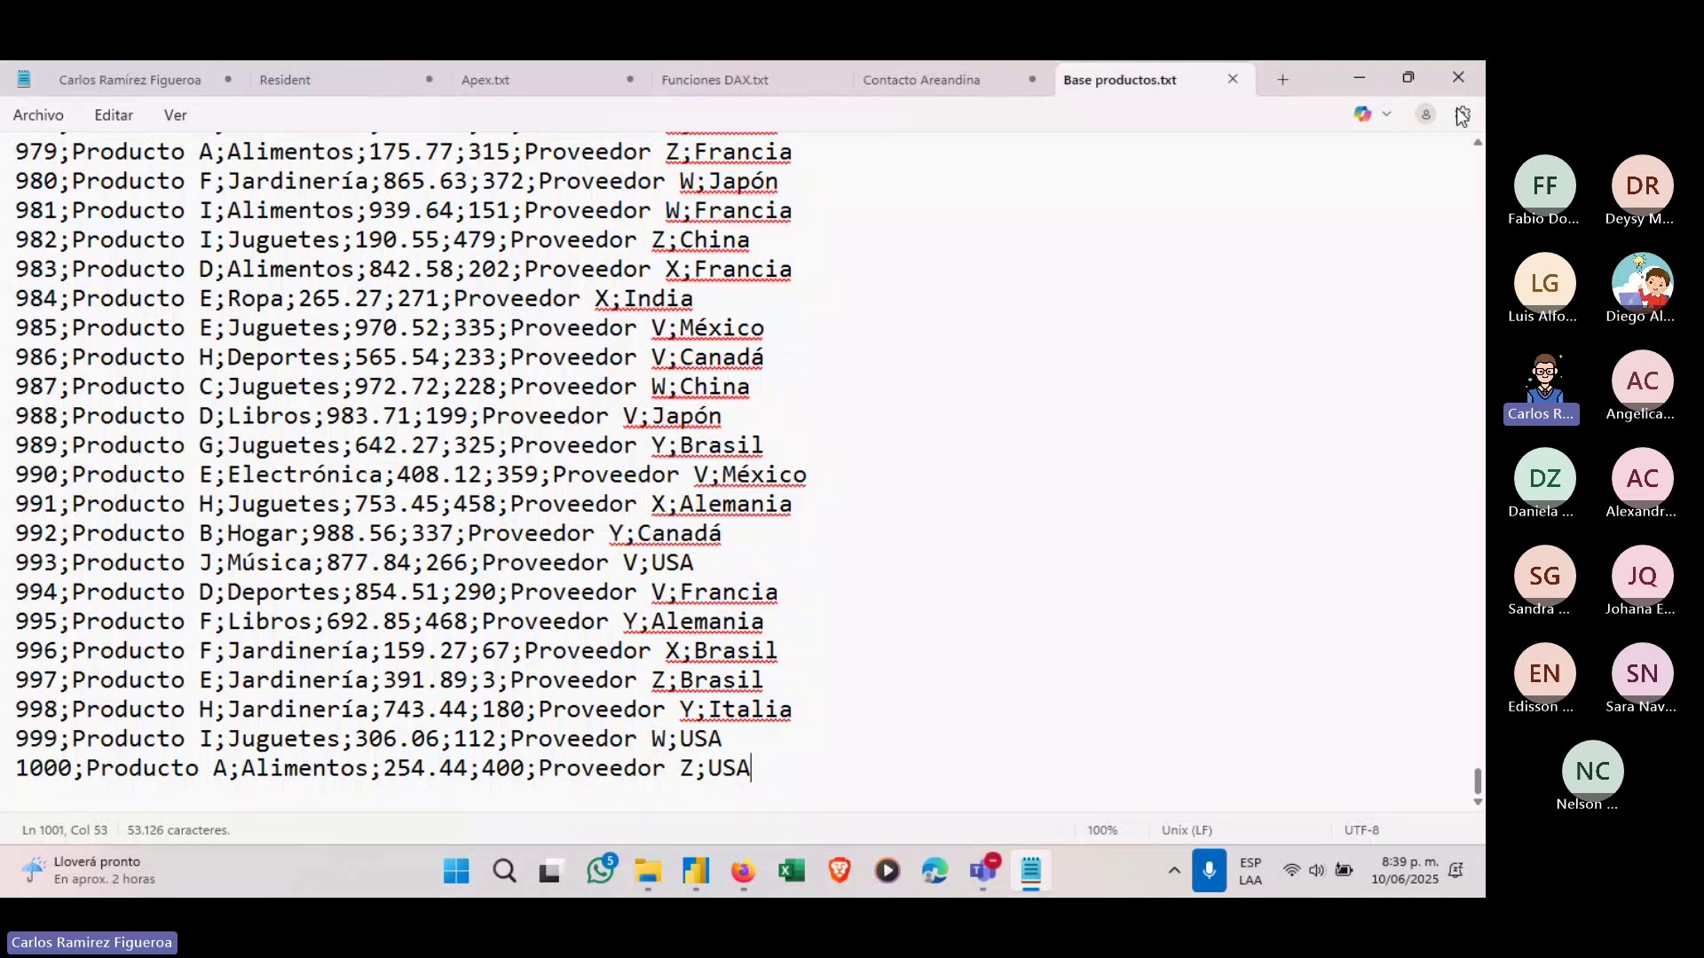
key("alt+F4")
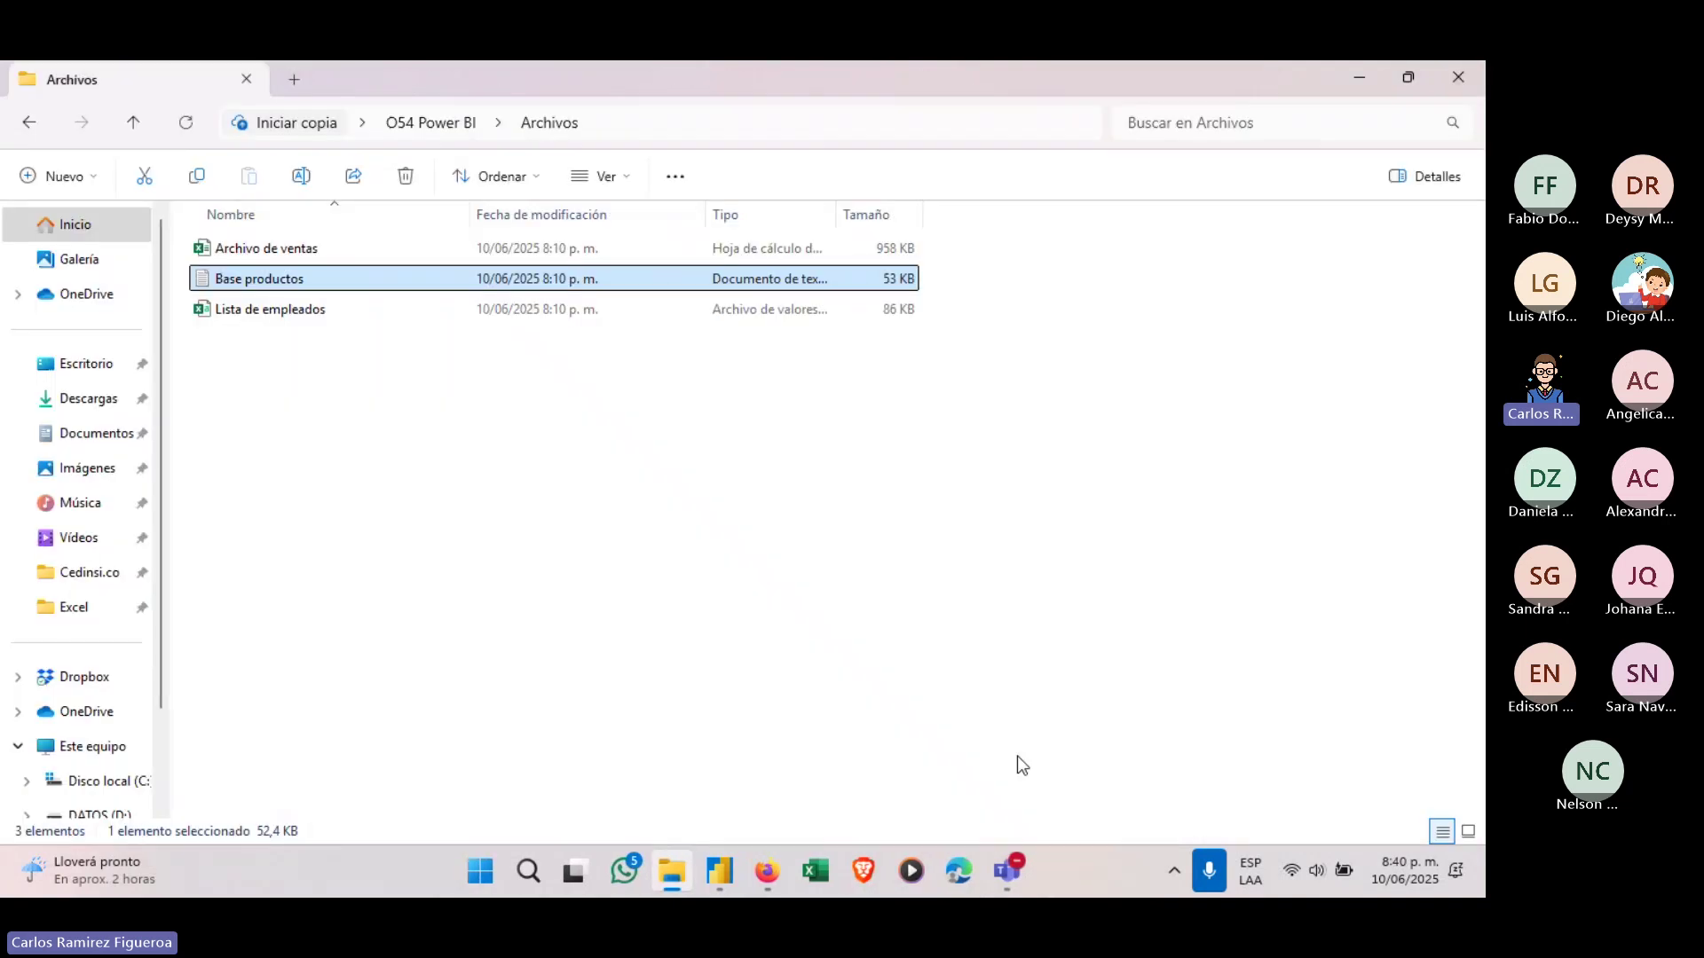
Switch to Power BI Desktop, compare the report view with the table view, and frame the Formato group before clearing the annotation.
left_click(720, 870)
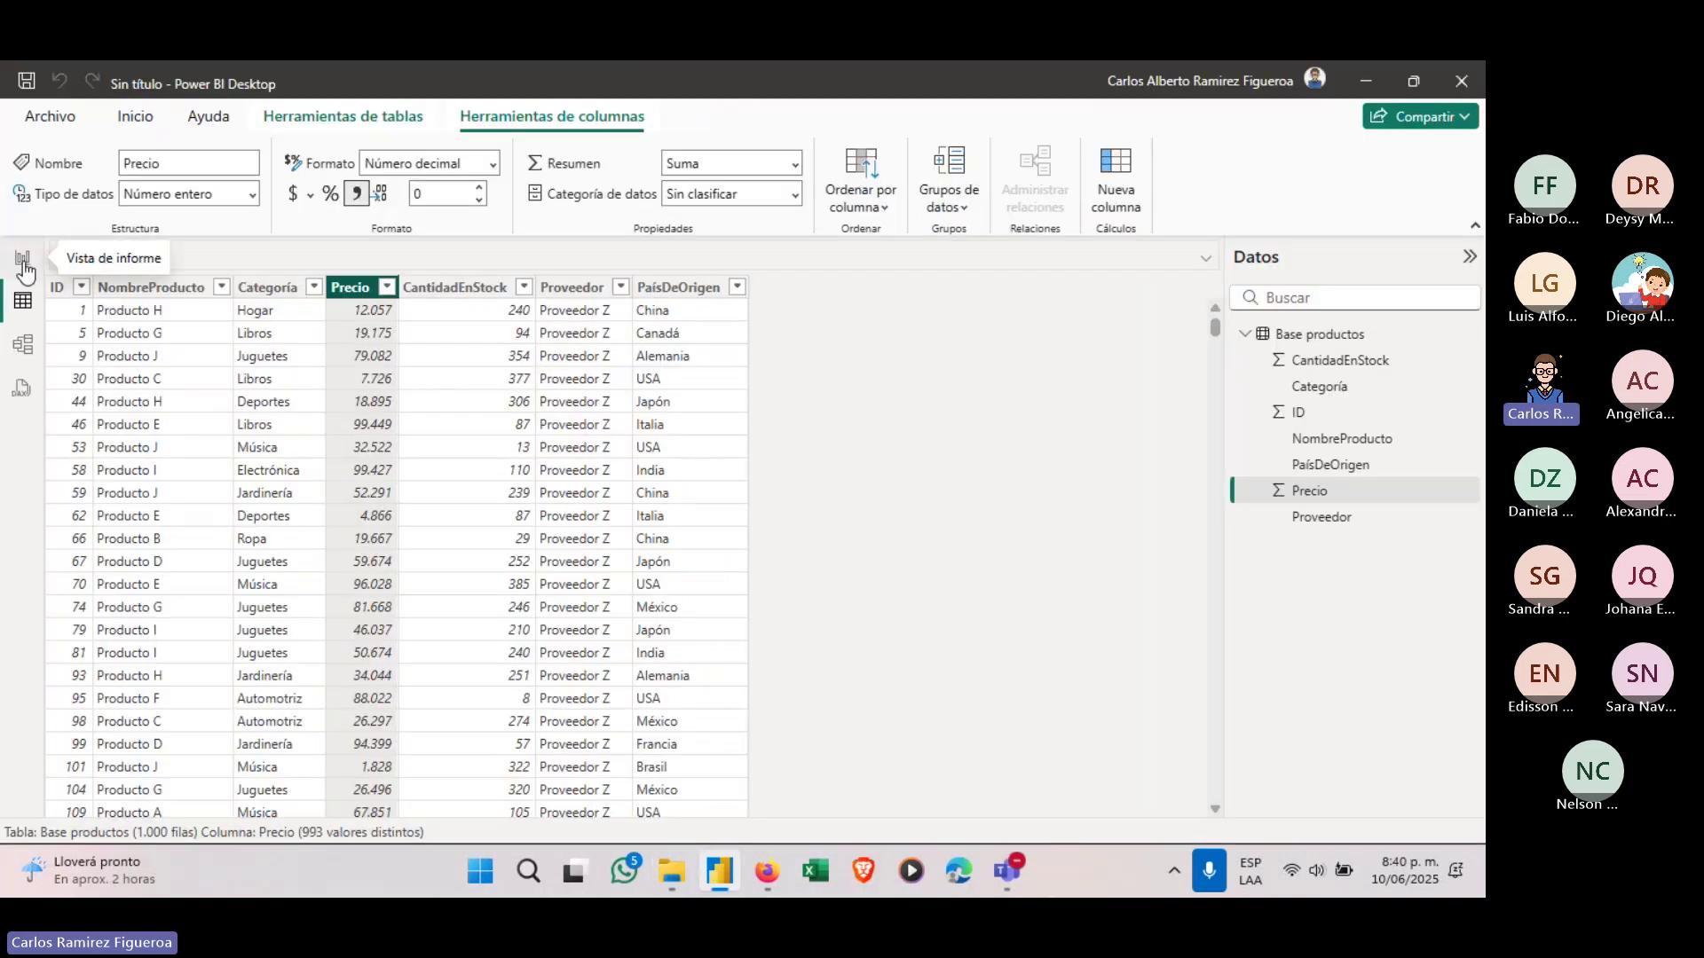
left_click(24, 262)
key("ctrl+2")
mouse_move(302, 127)
left_mouse_down()
mouse_move(450, 307)
mouse_move(106, 781)
left_mouse_up()
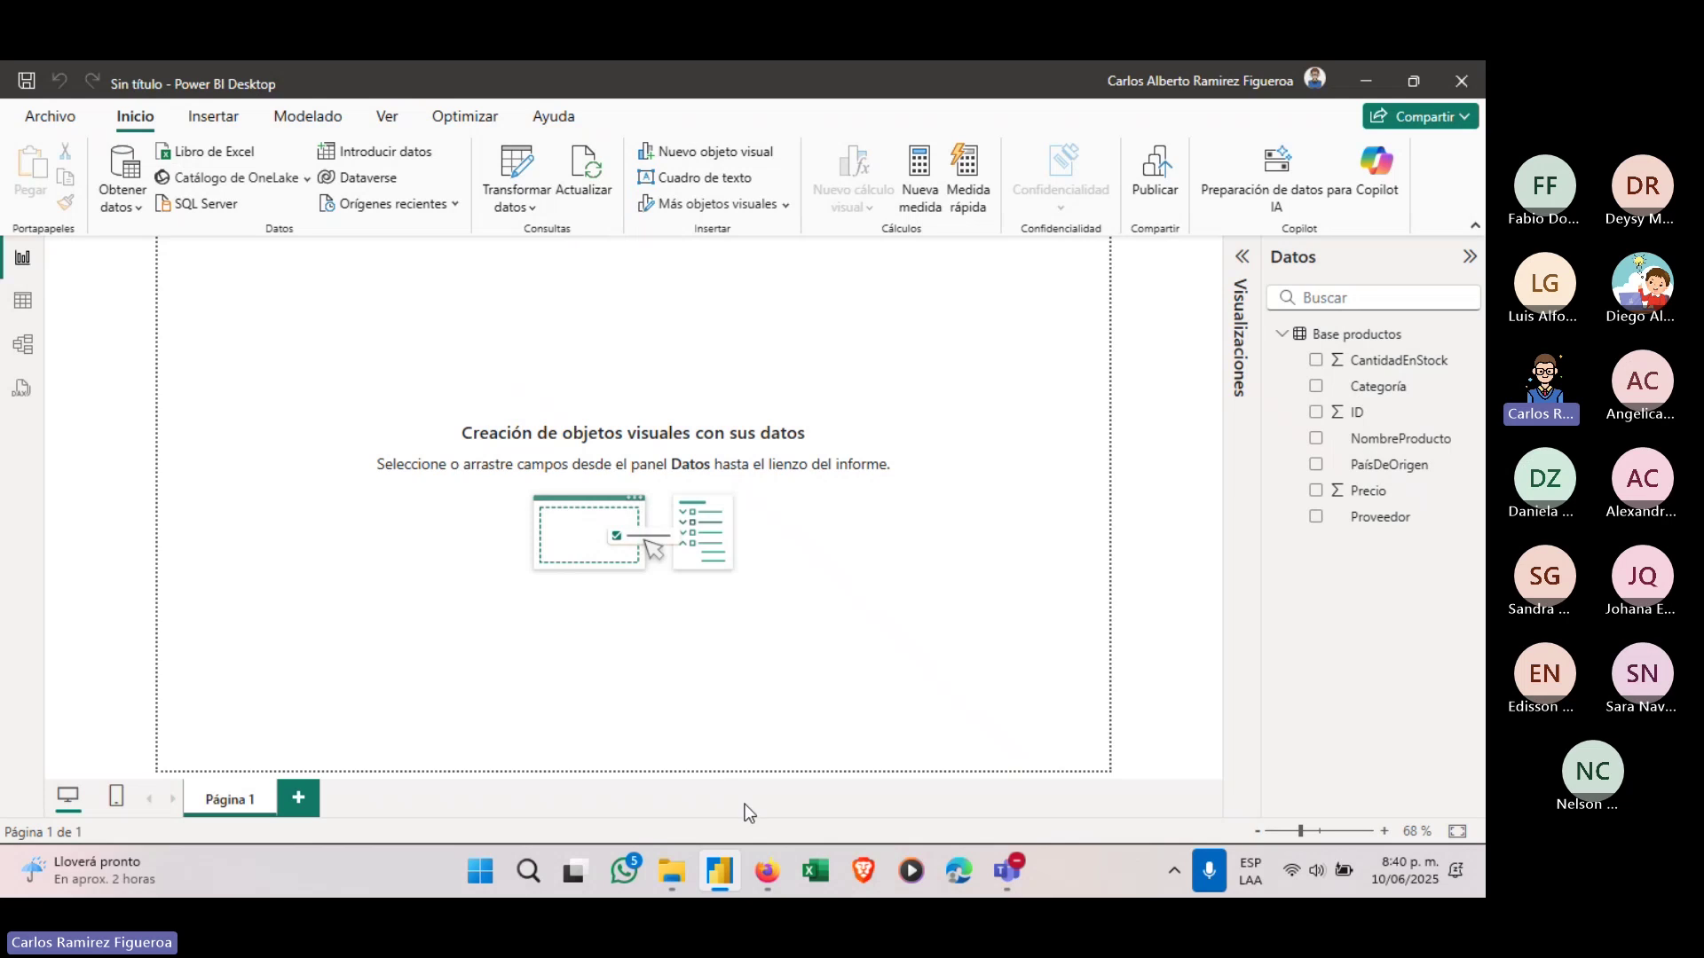
left_click(23, 300)
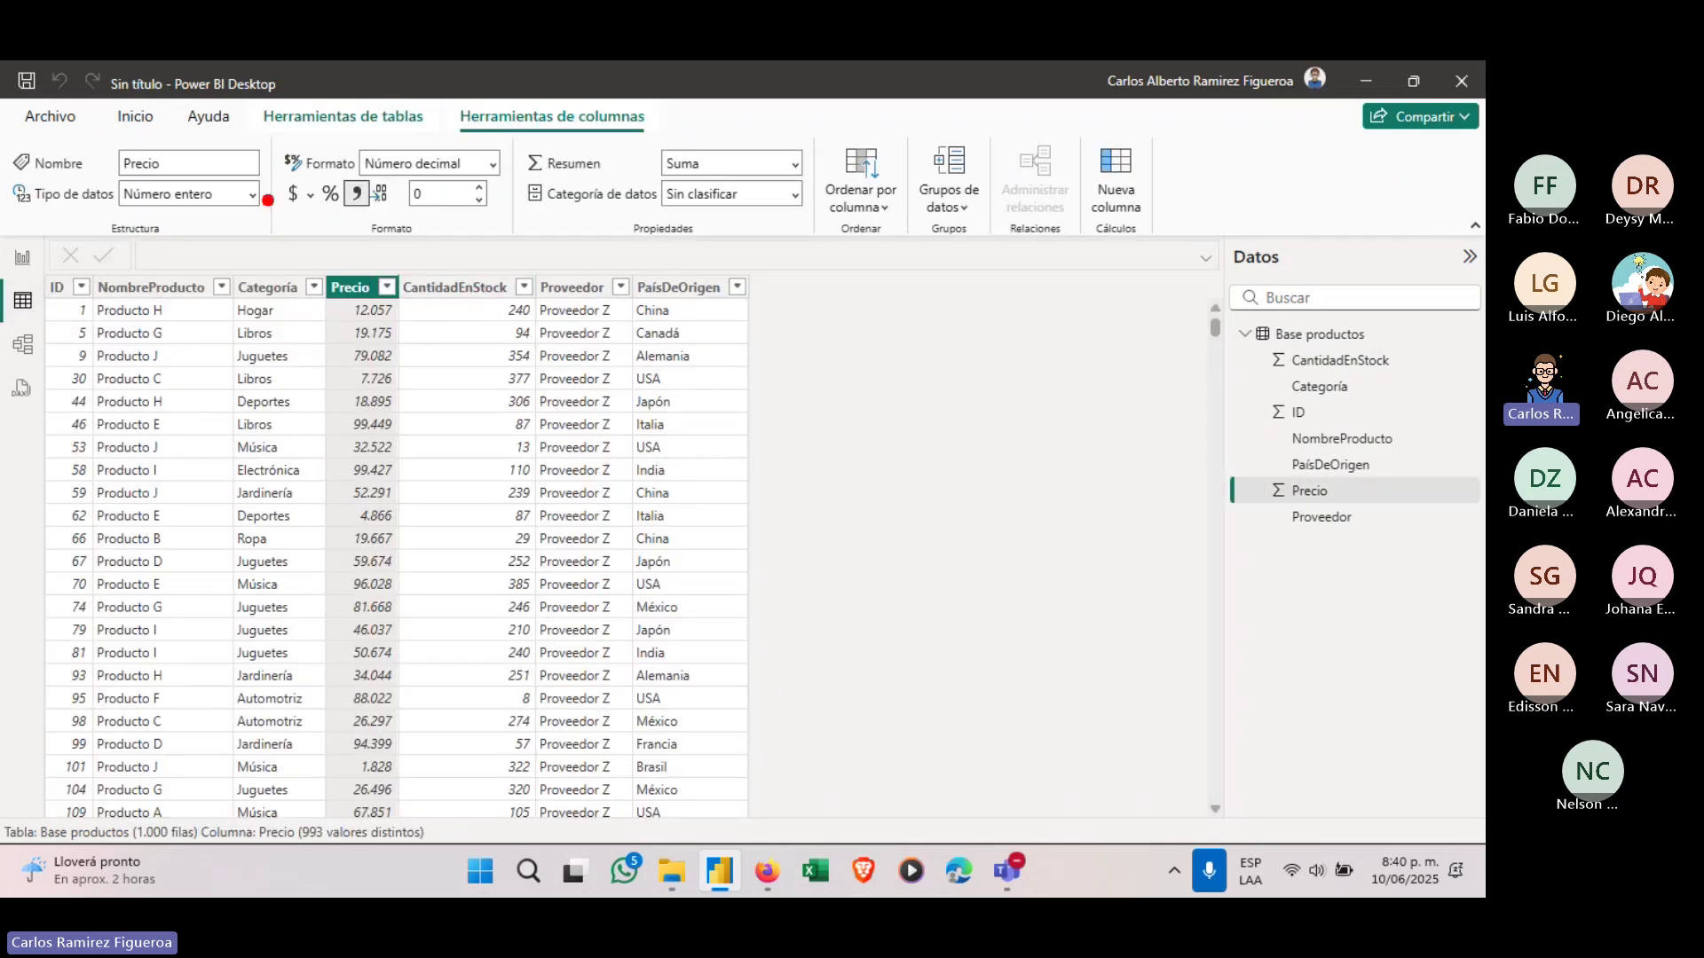
left_click_drag(267, 136, 522, 243)
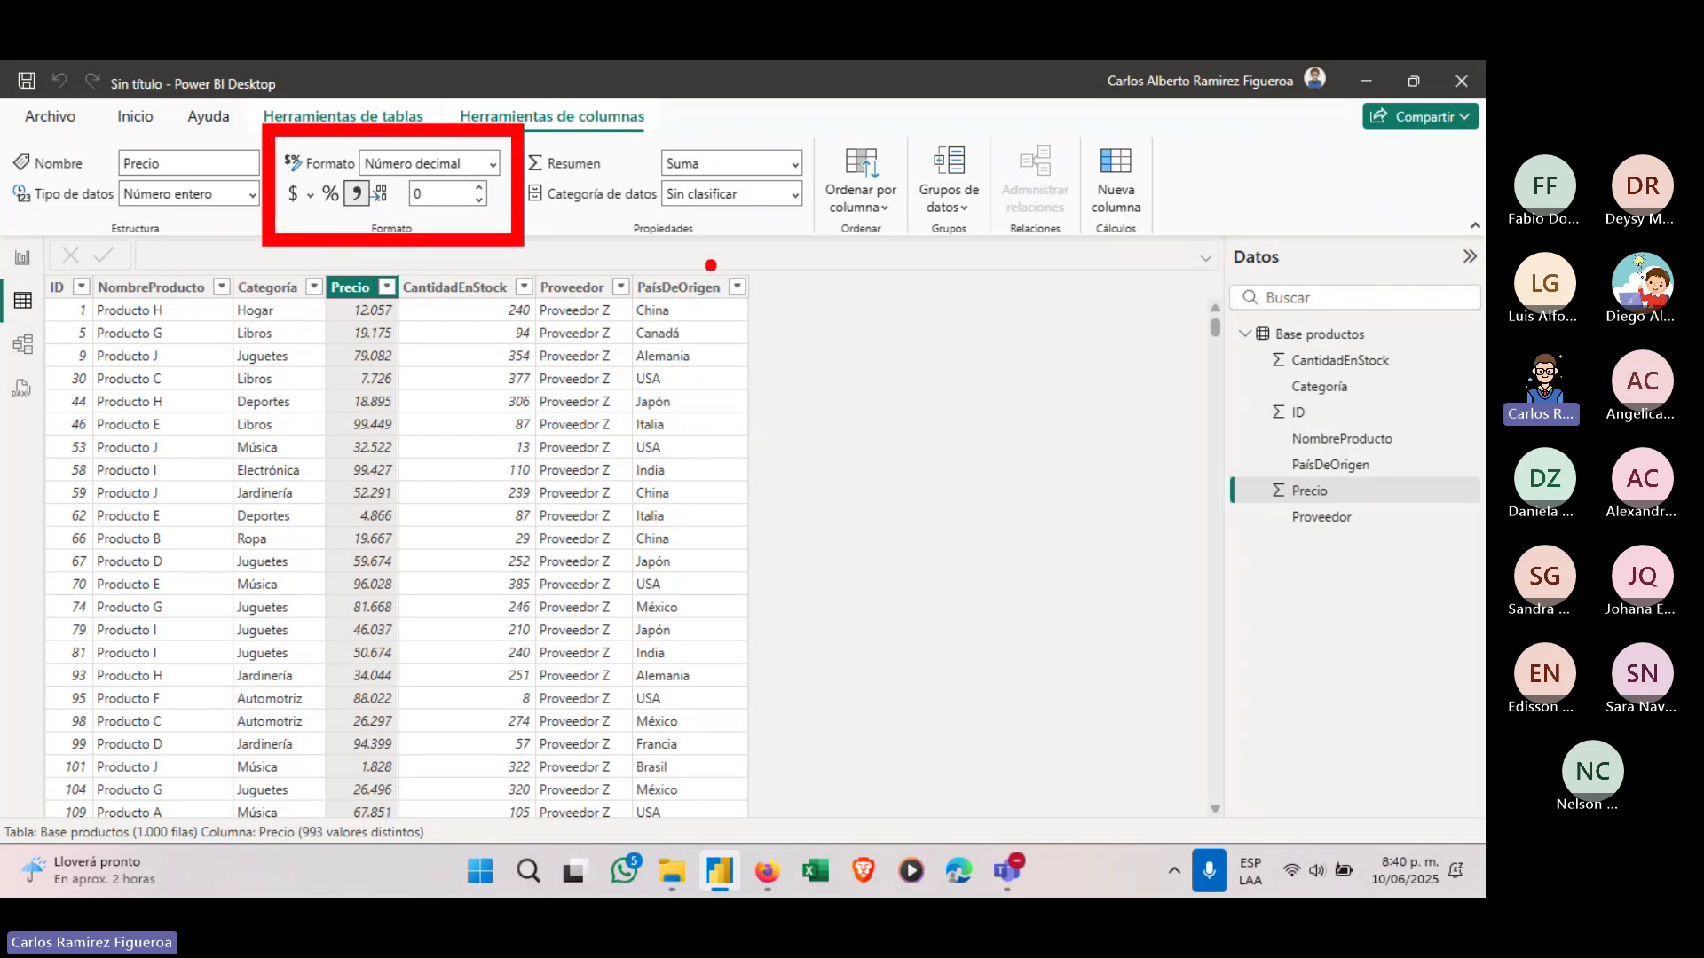
key("Escape")
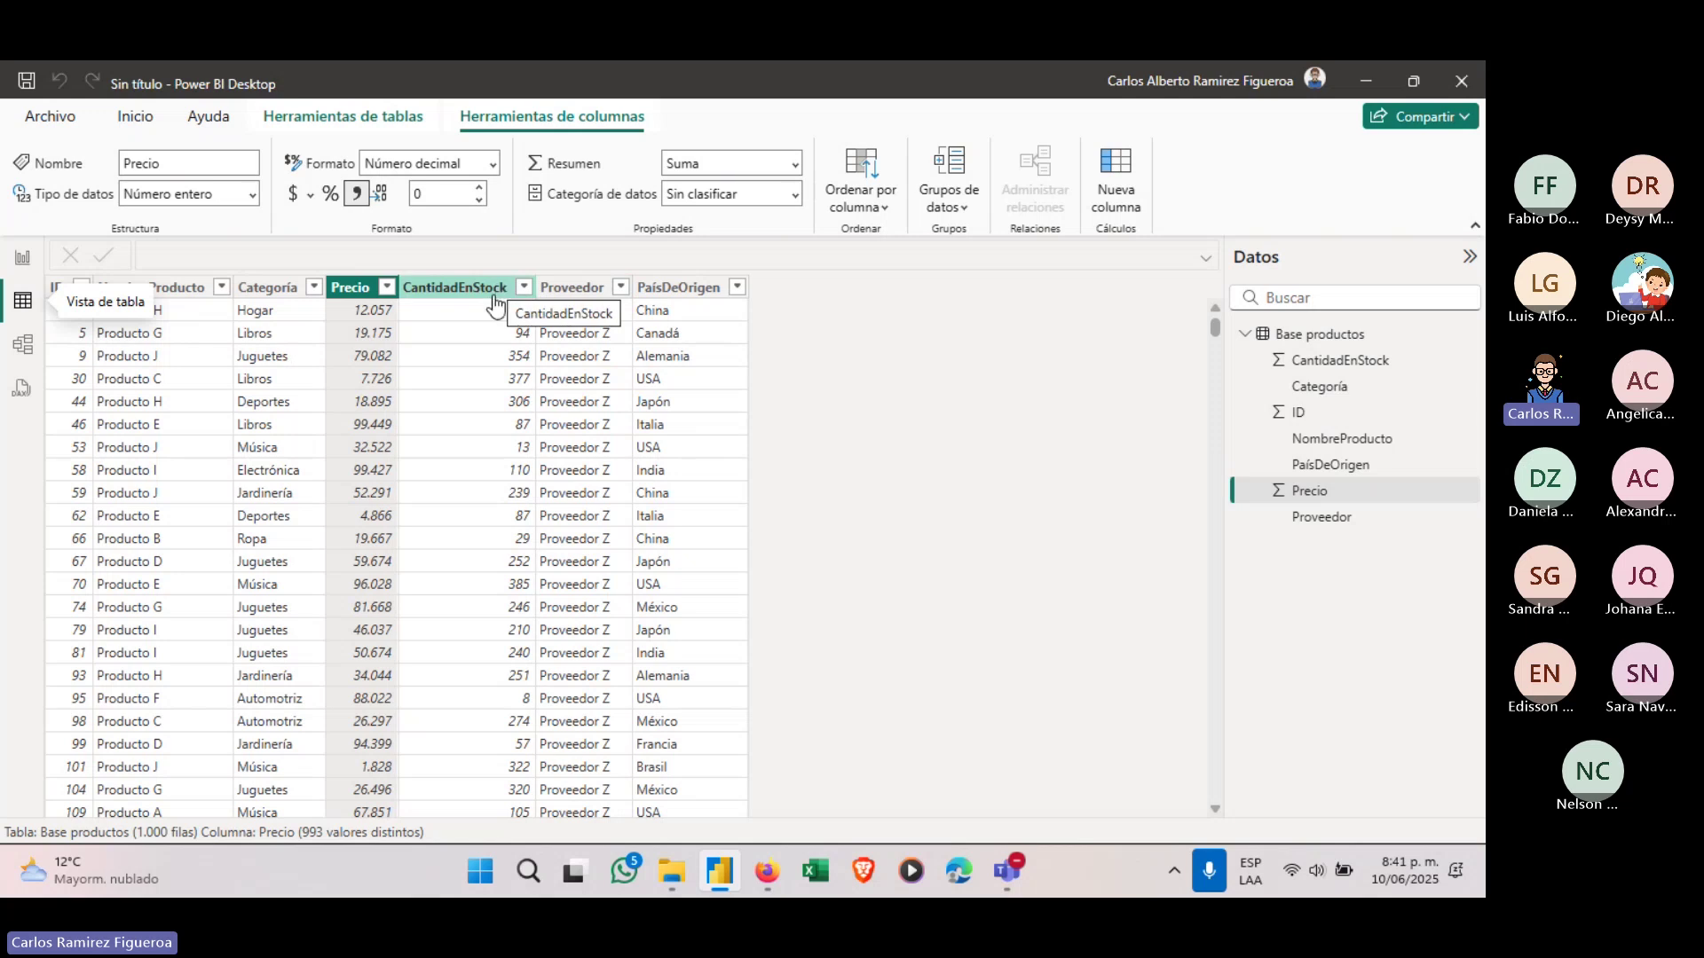
Add a clustered column chart to Página 1 in the report view, enlarge it and move it away from the page corner.
left_click(24, 258)
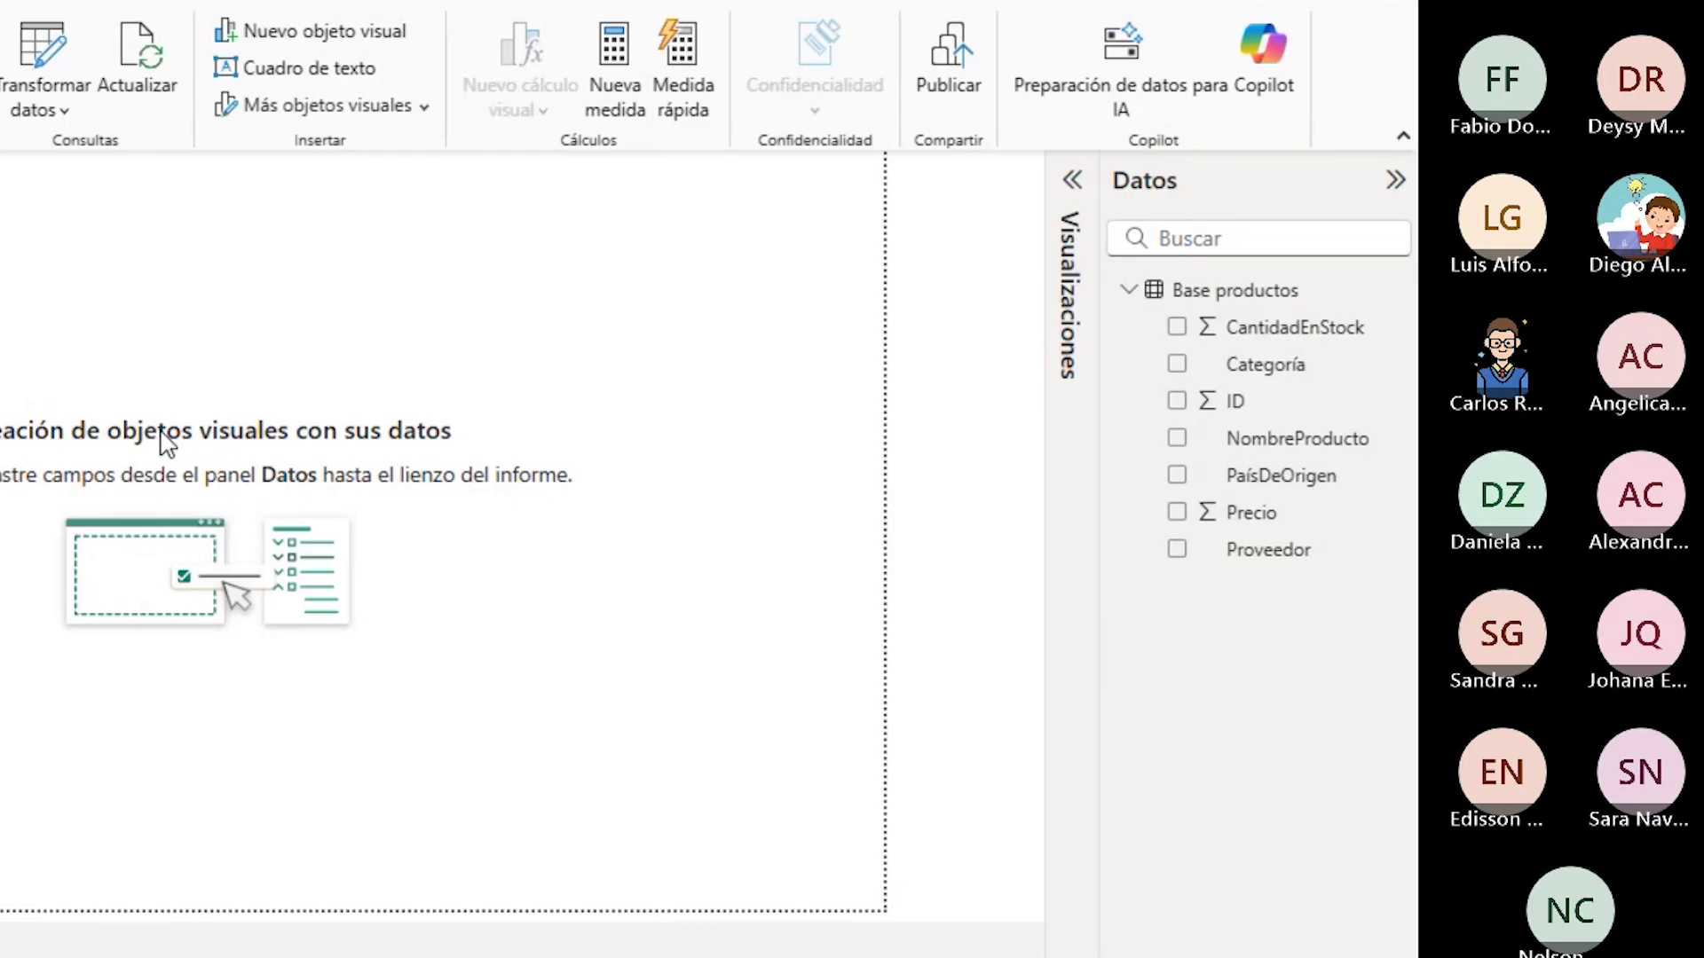
left_click(1074, 183)
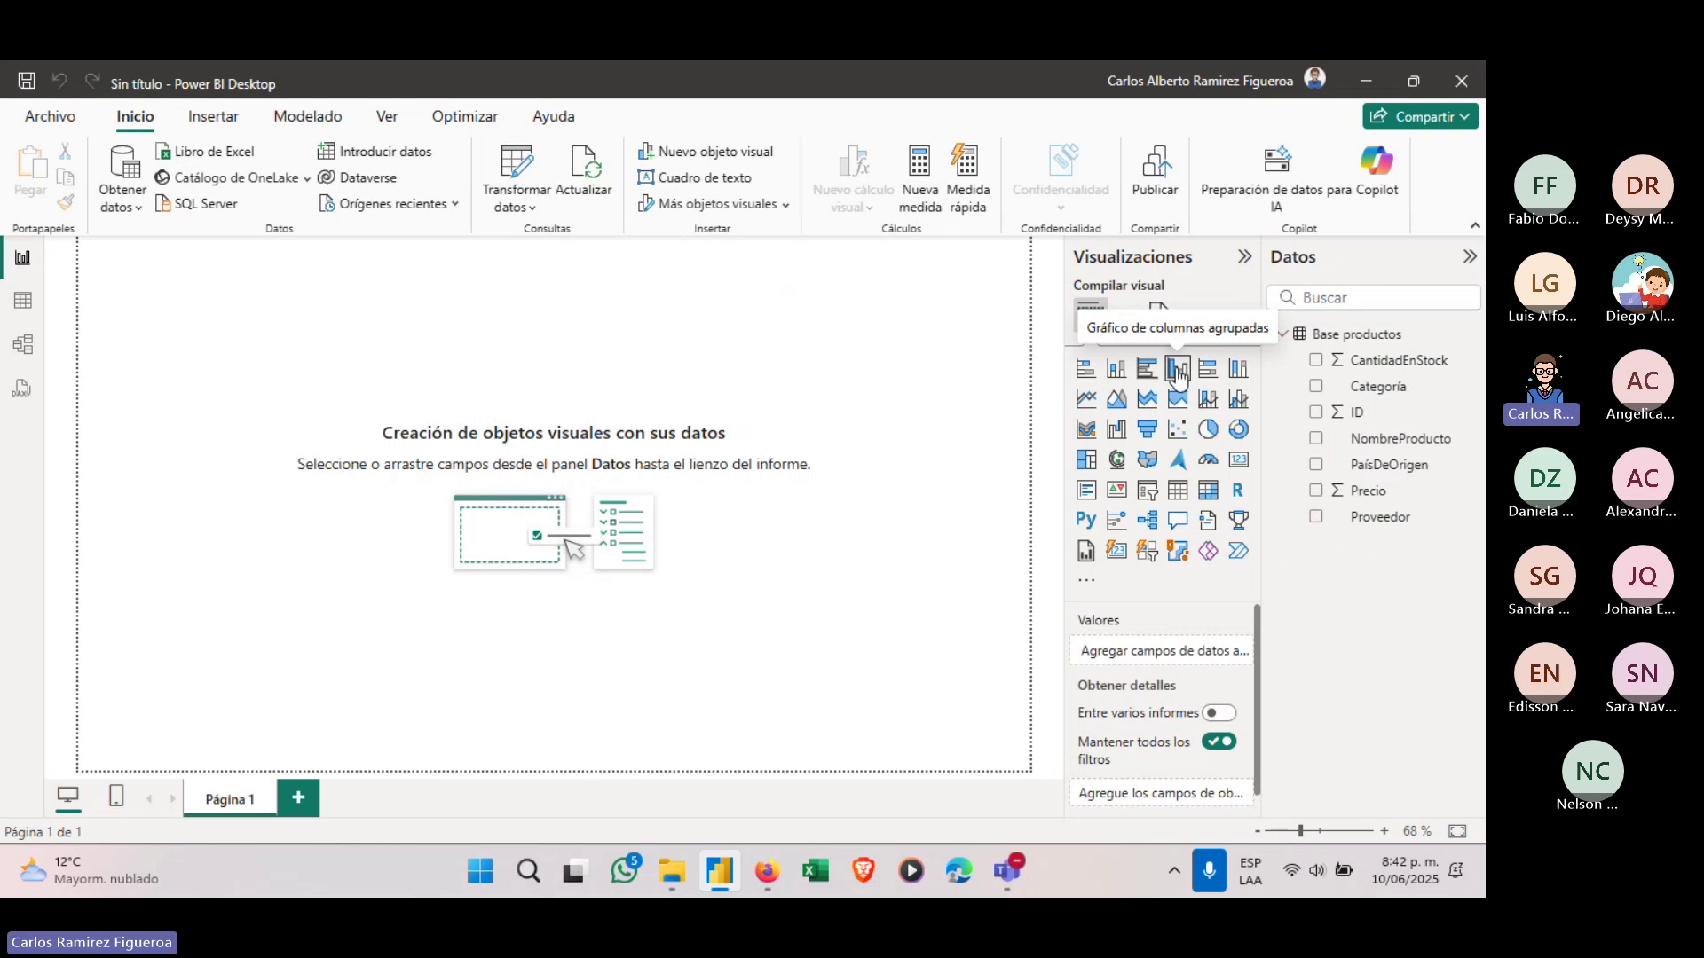
left_click(1175, 371)
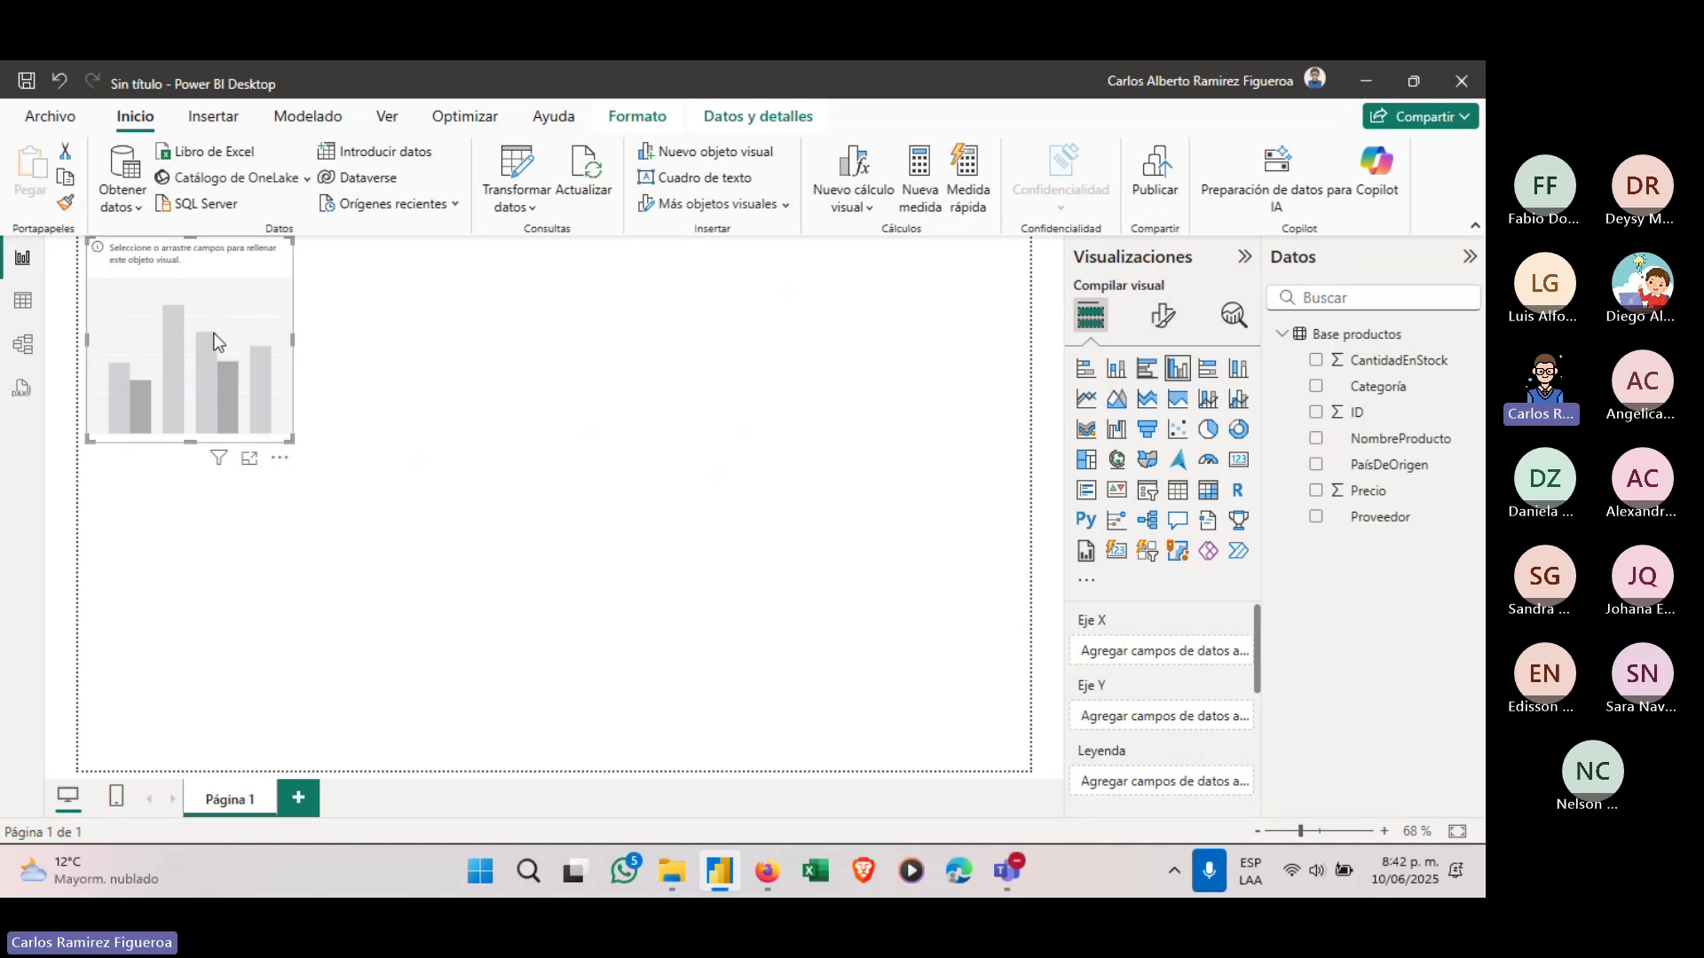
left_click_drag(213, 338, 274, 403)
left_click_drag(348, 506, 453, 605)
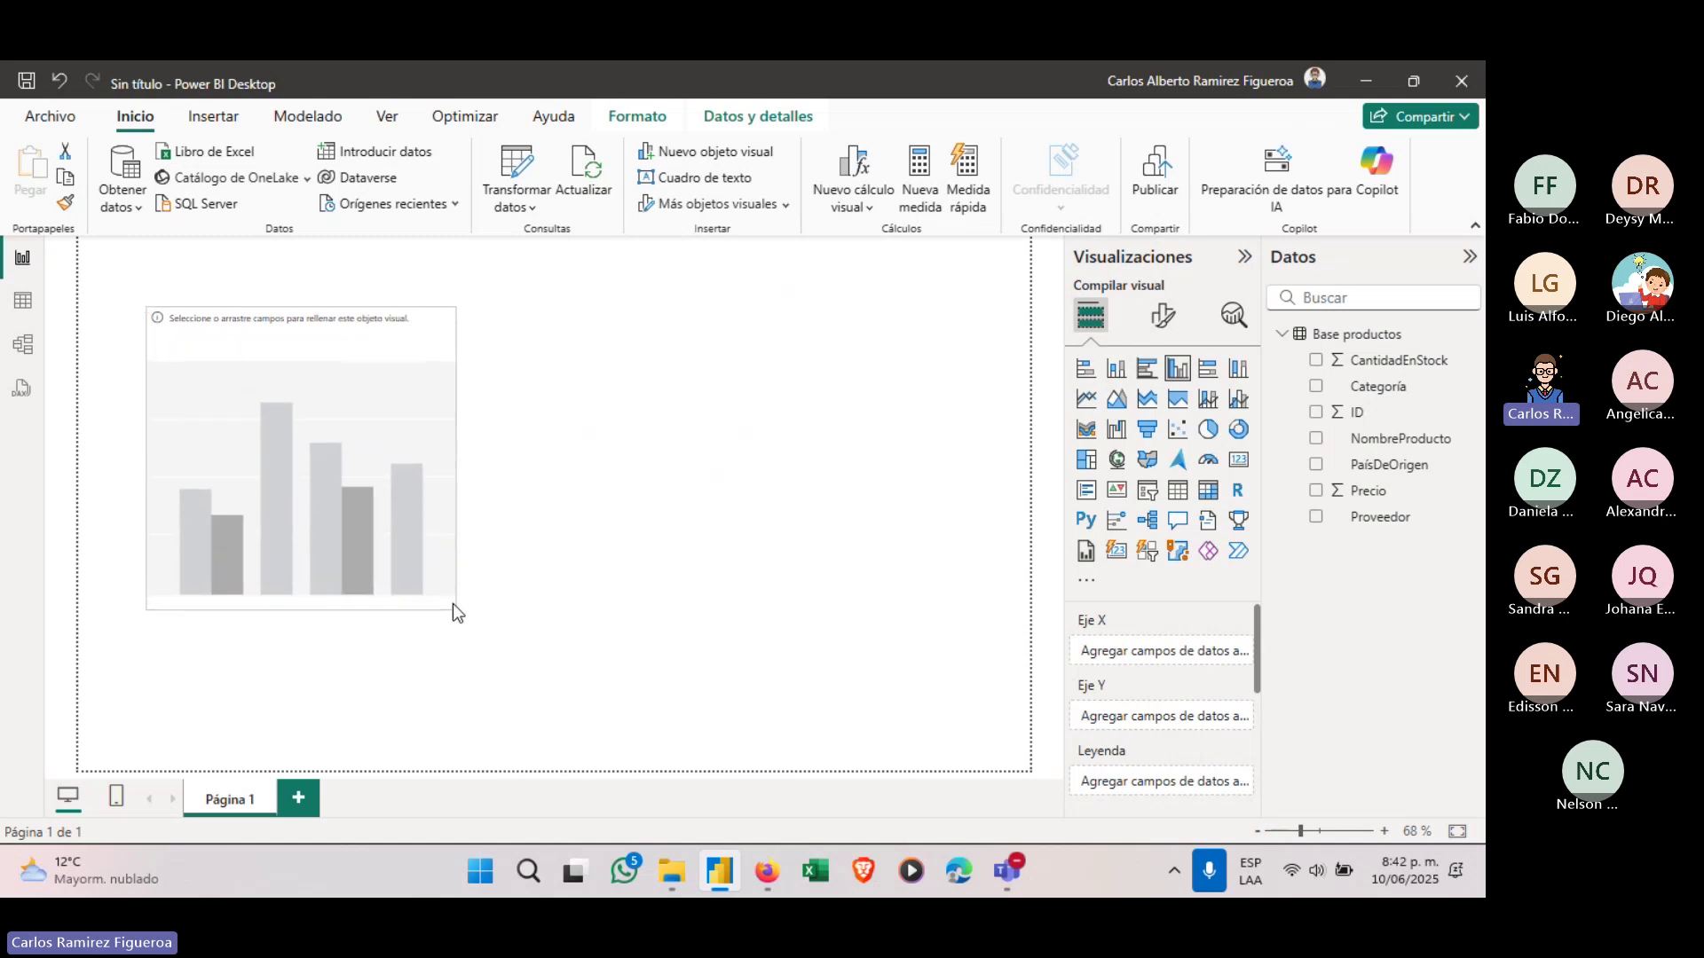
left_click_drag(348, 490, 378, 534)
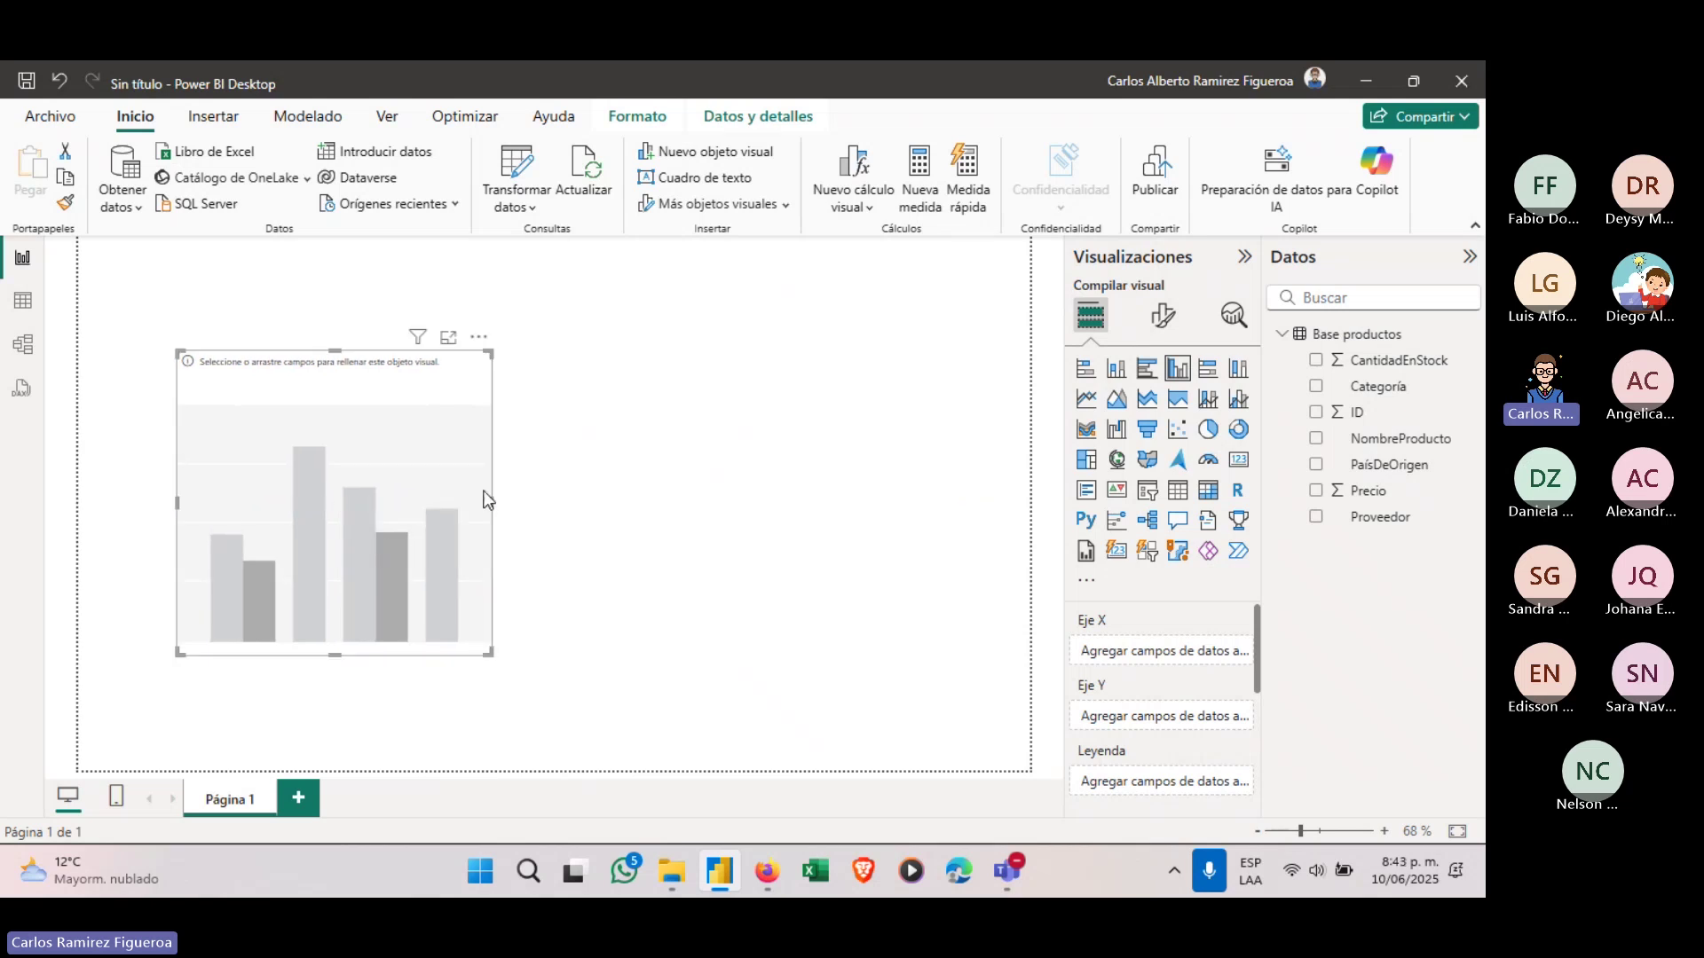
Point arrows at the empty chart, frame the Base productos fields, and clear the annotations.
left_click_drag(428, 535, 679, 396)
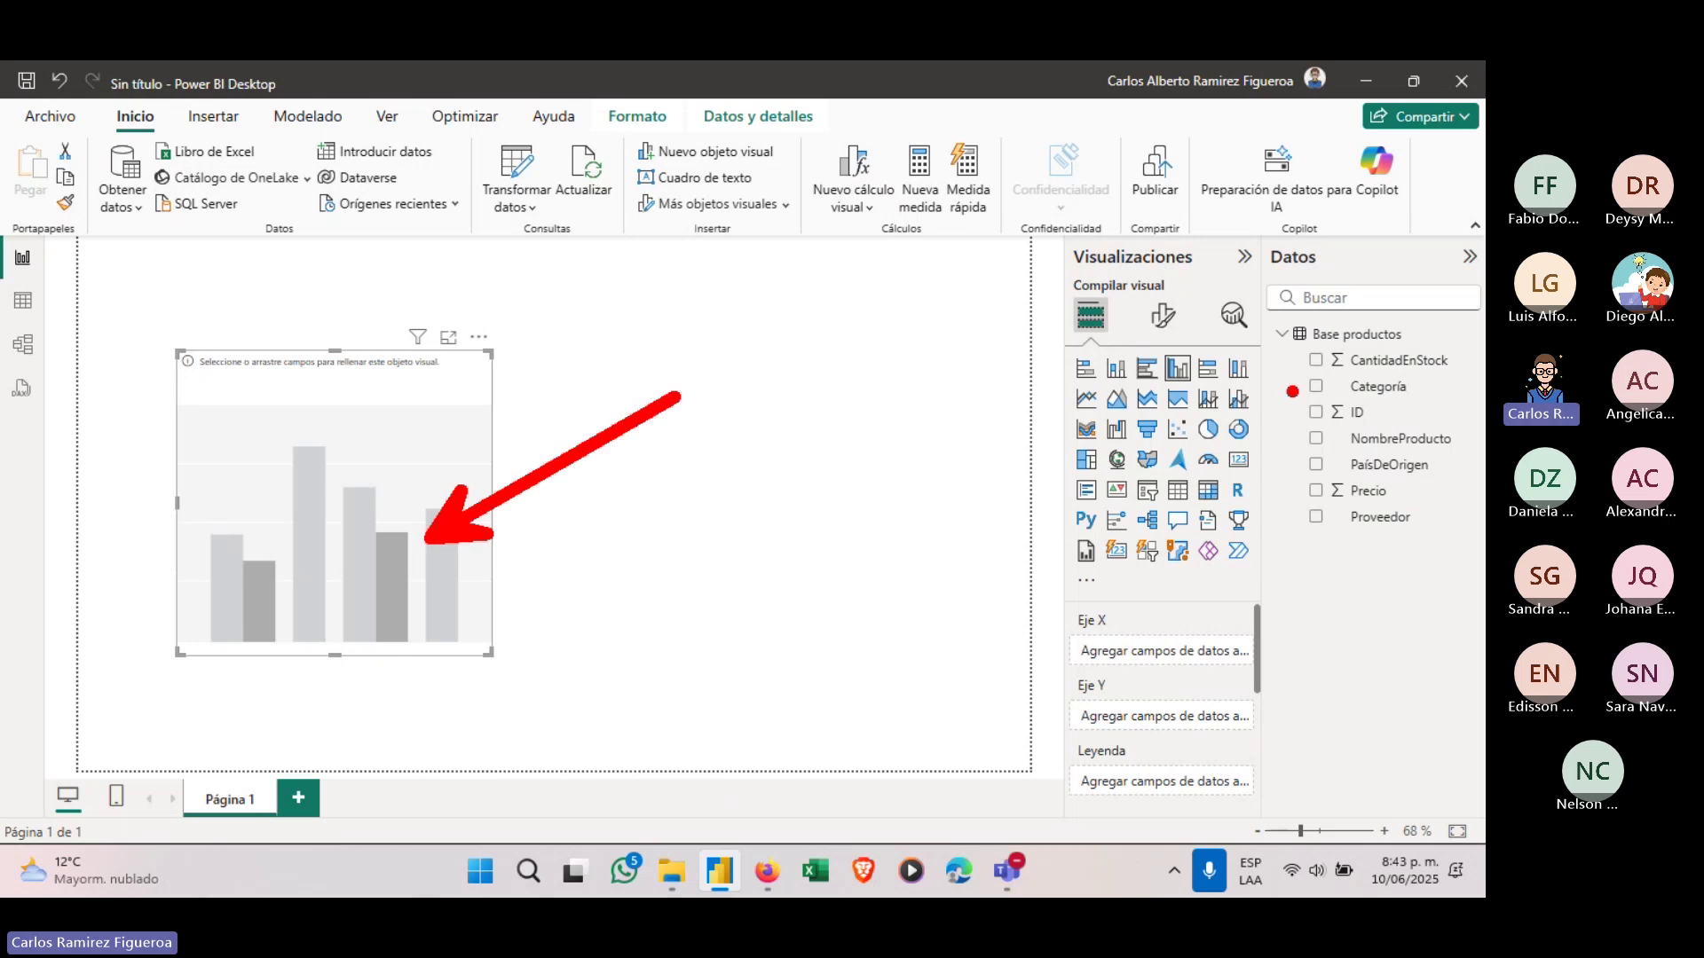
left_click_drag(1275, 334, 1480, 537)
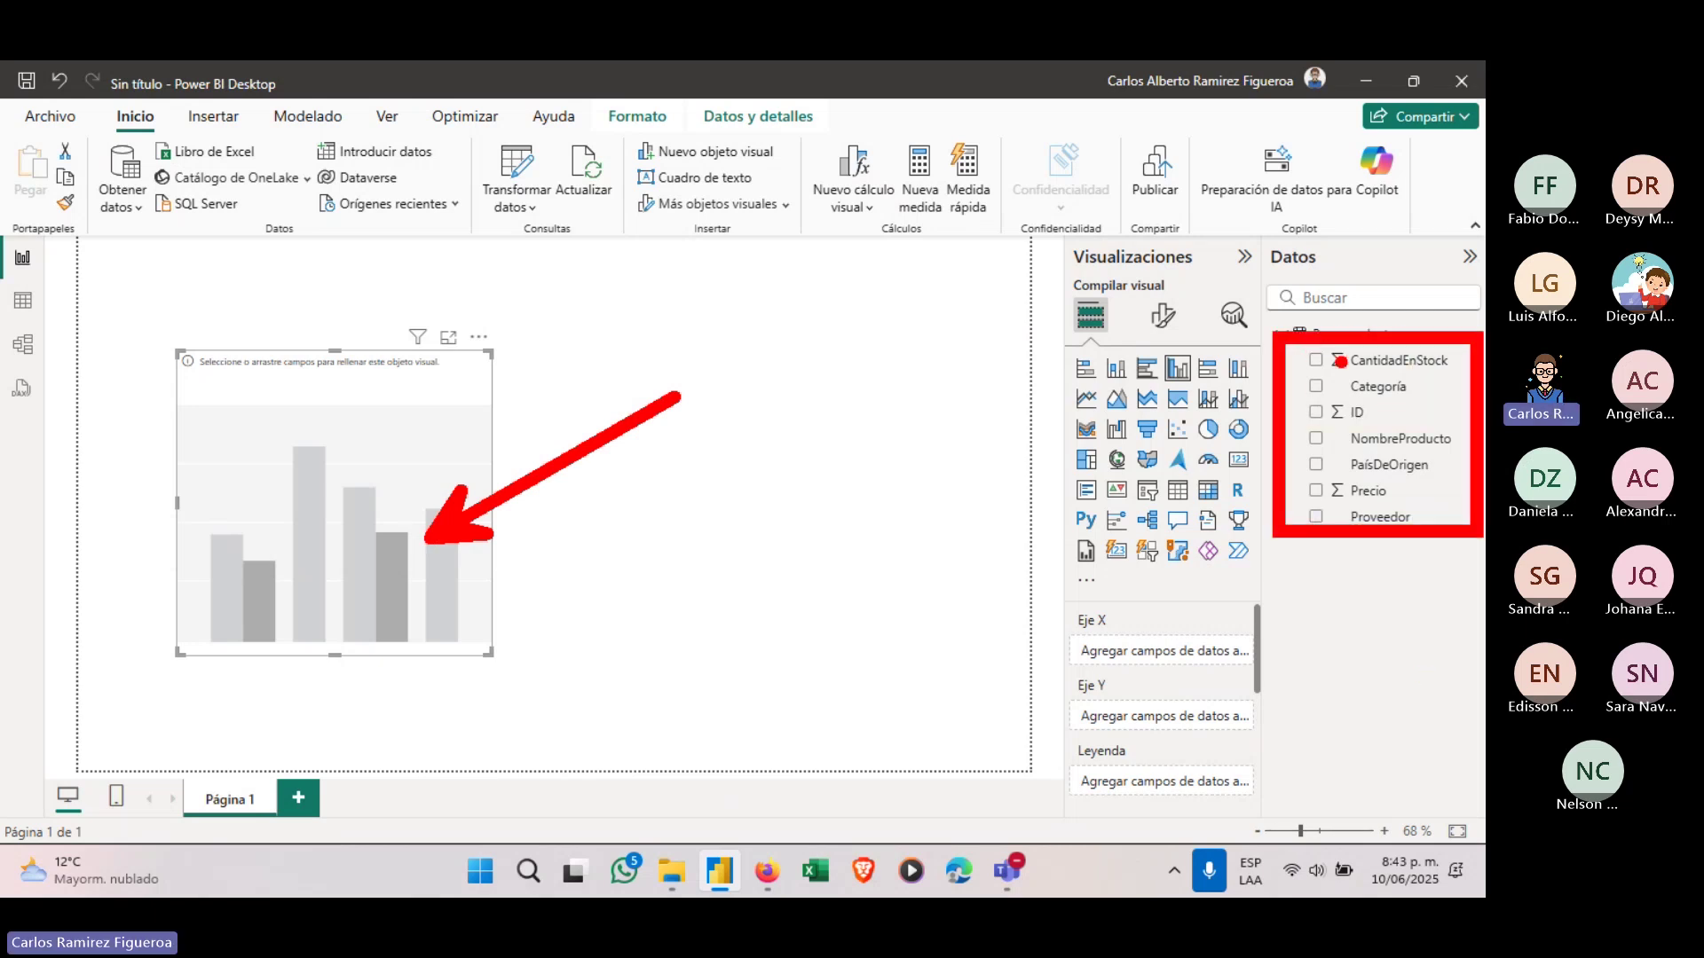
key("e")
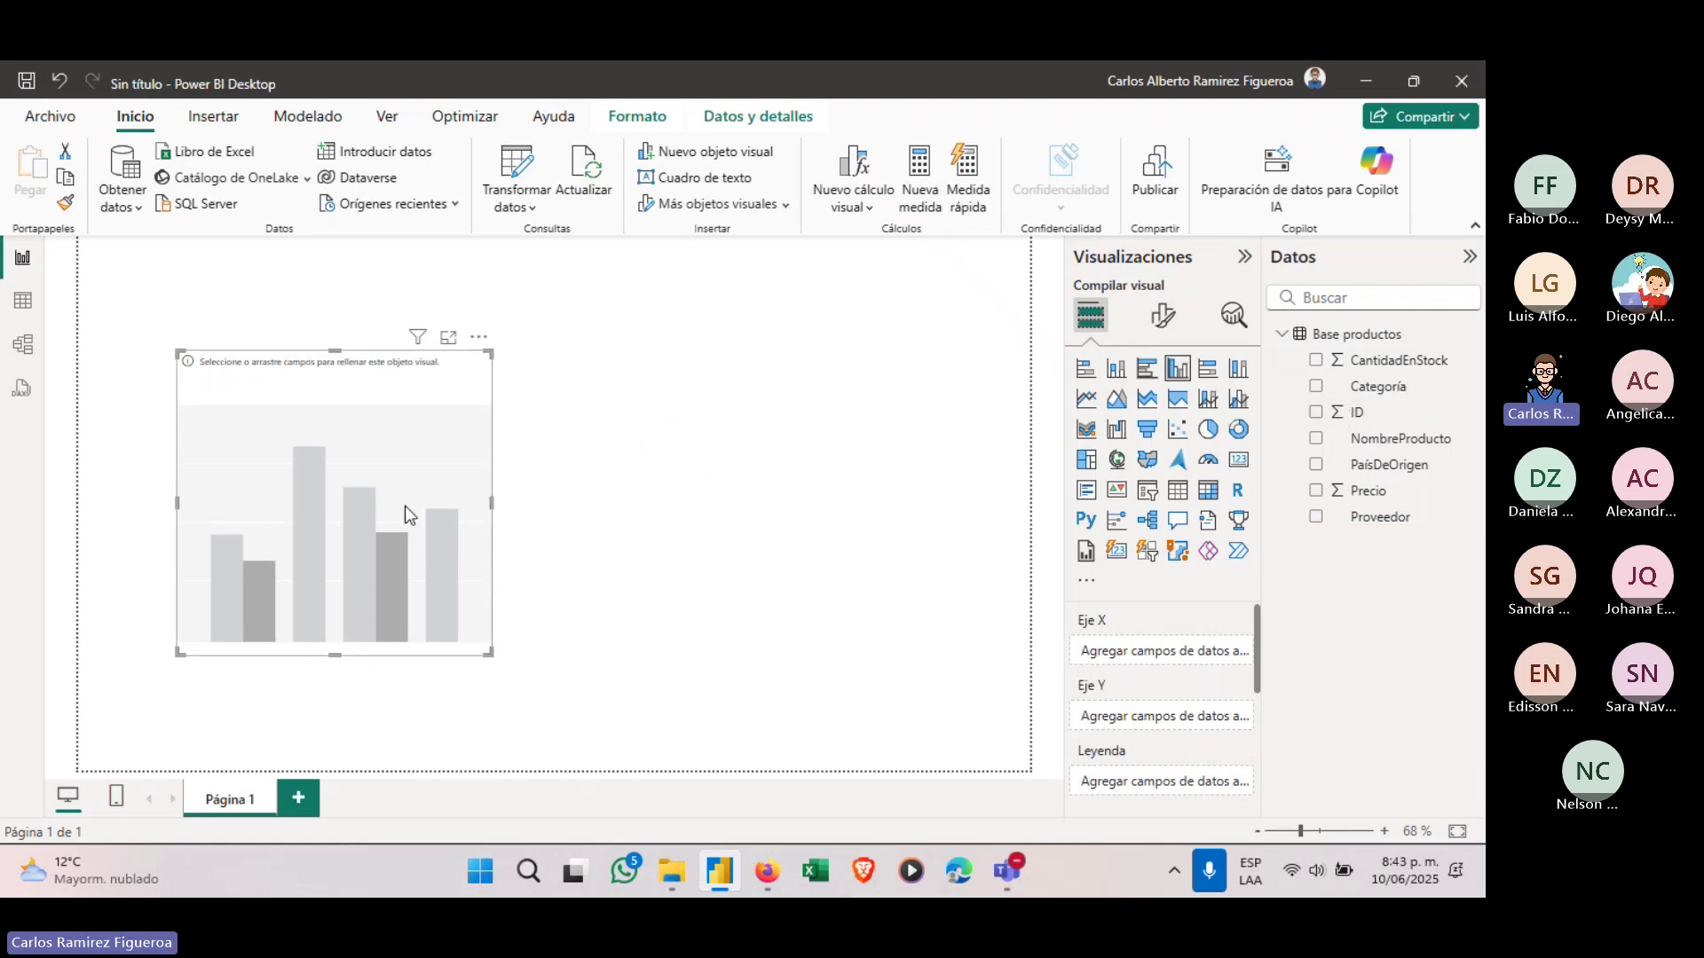
mouse_move(418, 529)
left_mouse_down()
mouse_move(1349, 438)
mouse_move(1315, 414)
left_mouse_up()
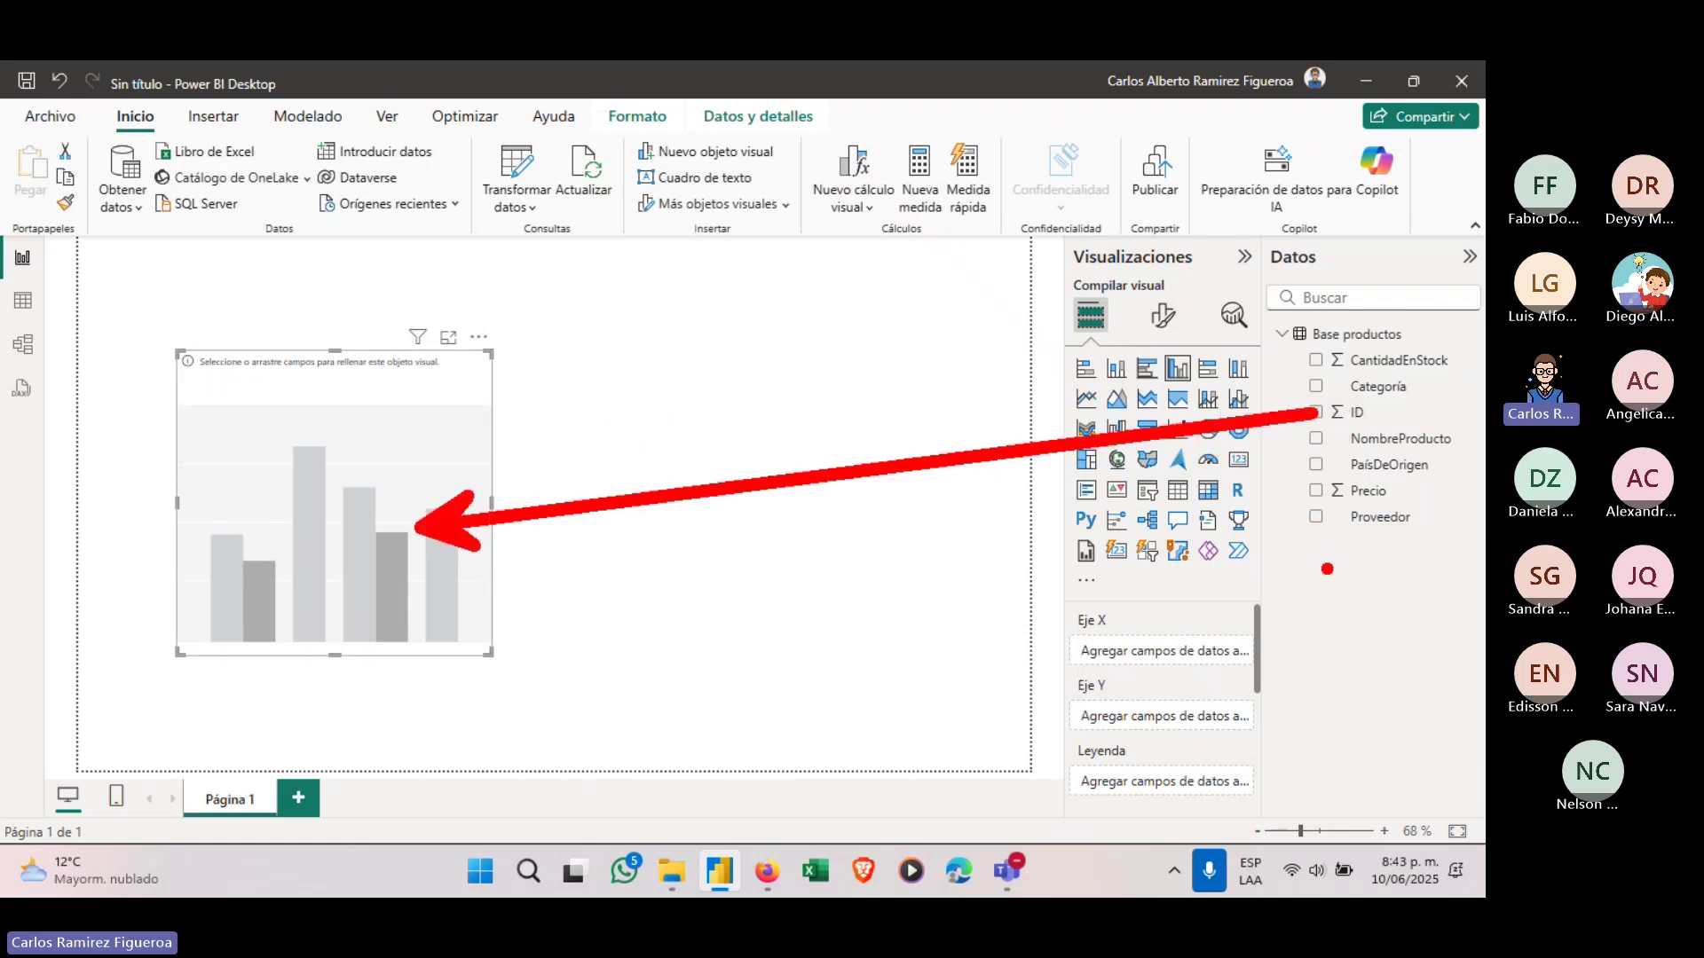
key("Escape")
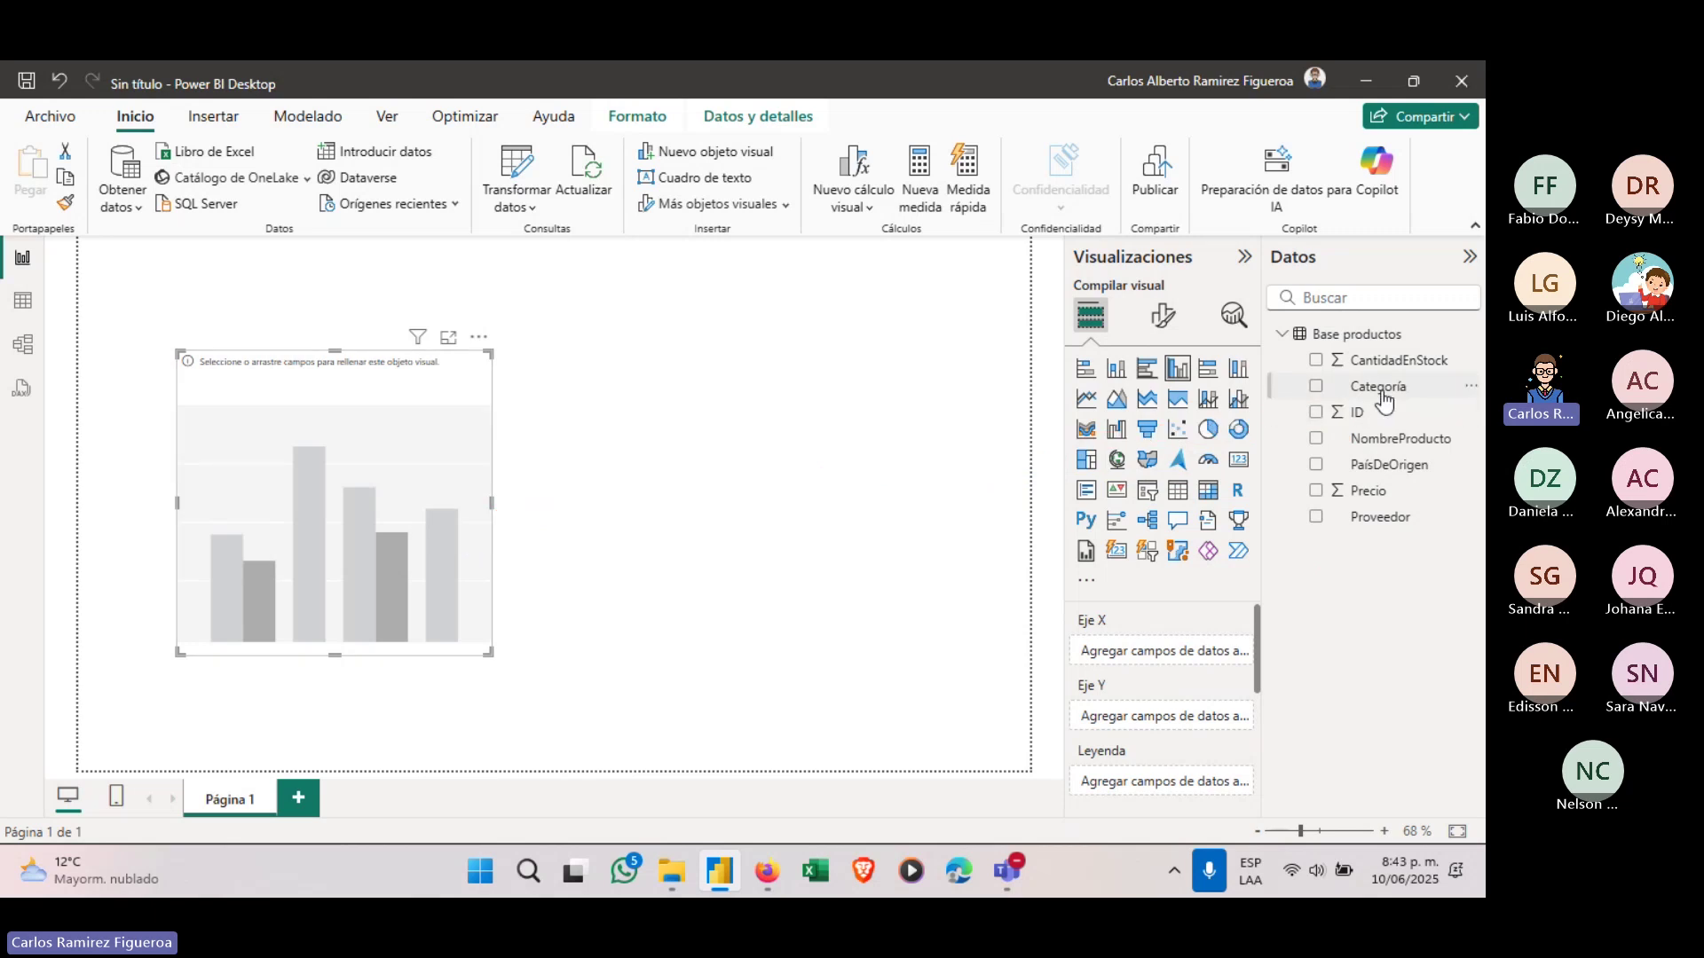
Add the Categoría field to the column chart's X axis and draw an arrow pointing at the chart.
mouse_move(1378, 397)
left_mouse_down()
mouse_move(1170, 389)
mouse_move(571, 424)
mouse_move(329, 463)
mouse_move(338, 502)
mouse_move(927, 337)
left_mouse_up()
key("ctrl+2")
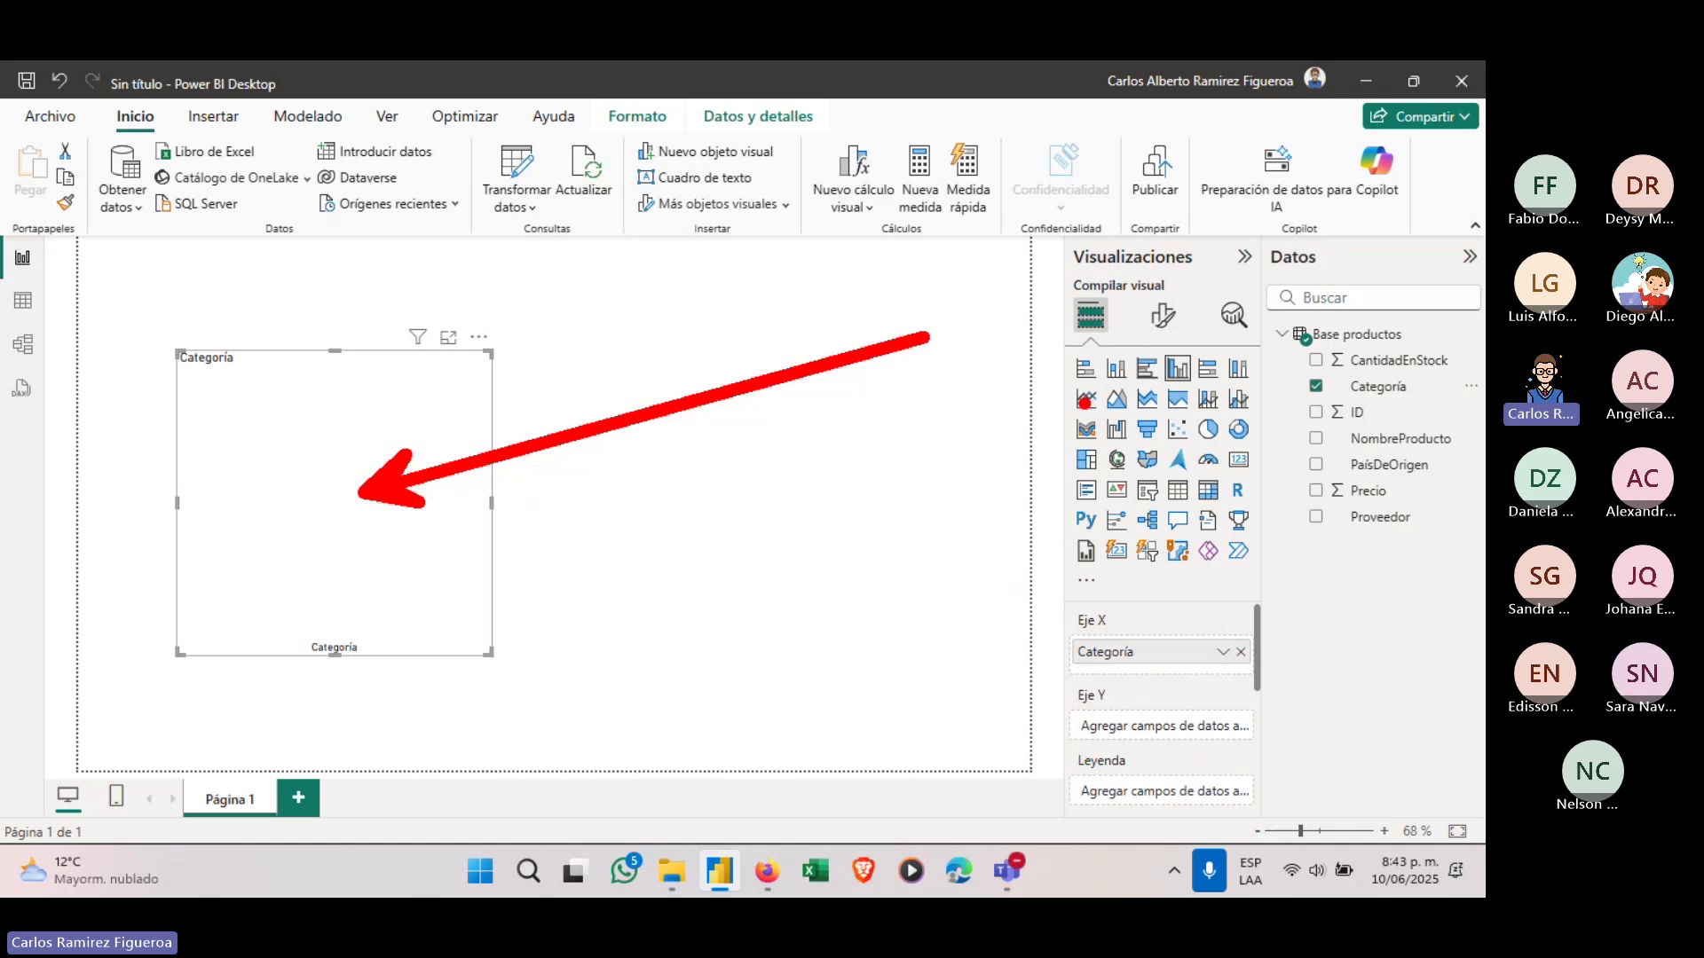
left_click_drag(1059, 226, 1225, 603)
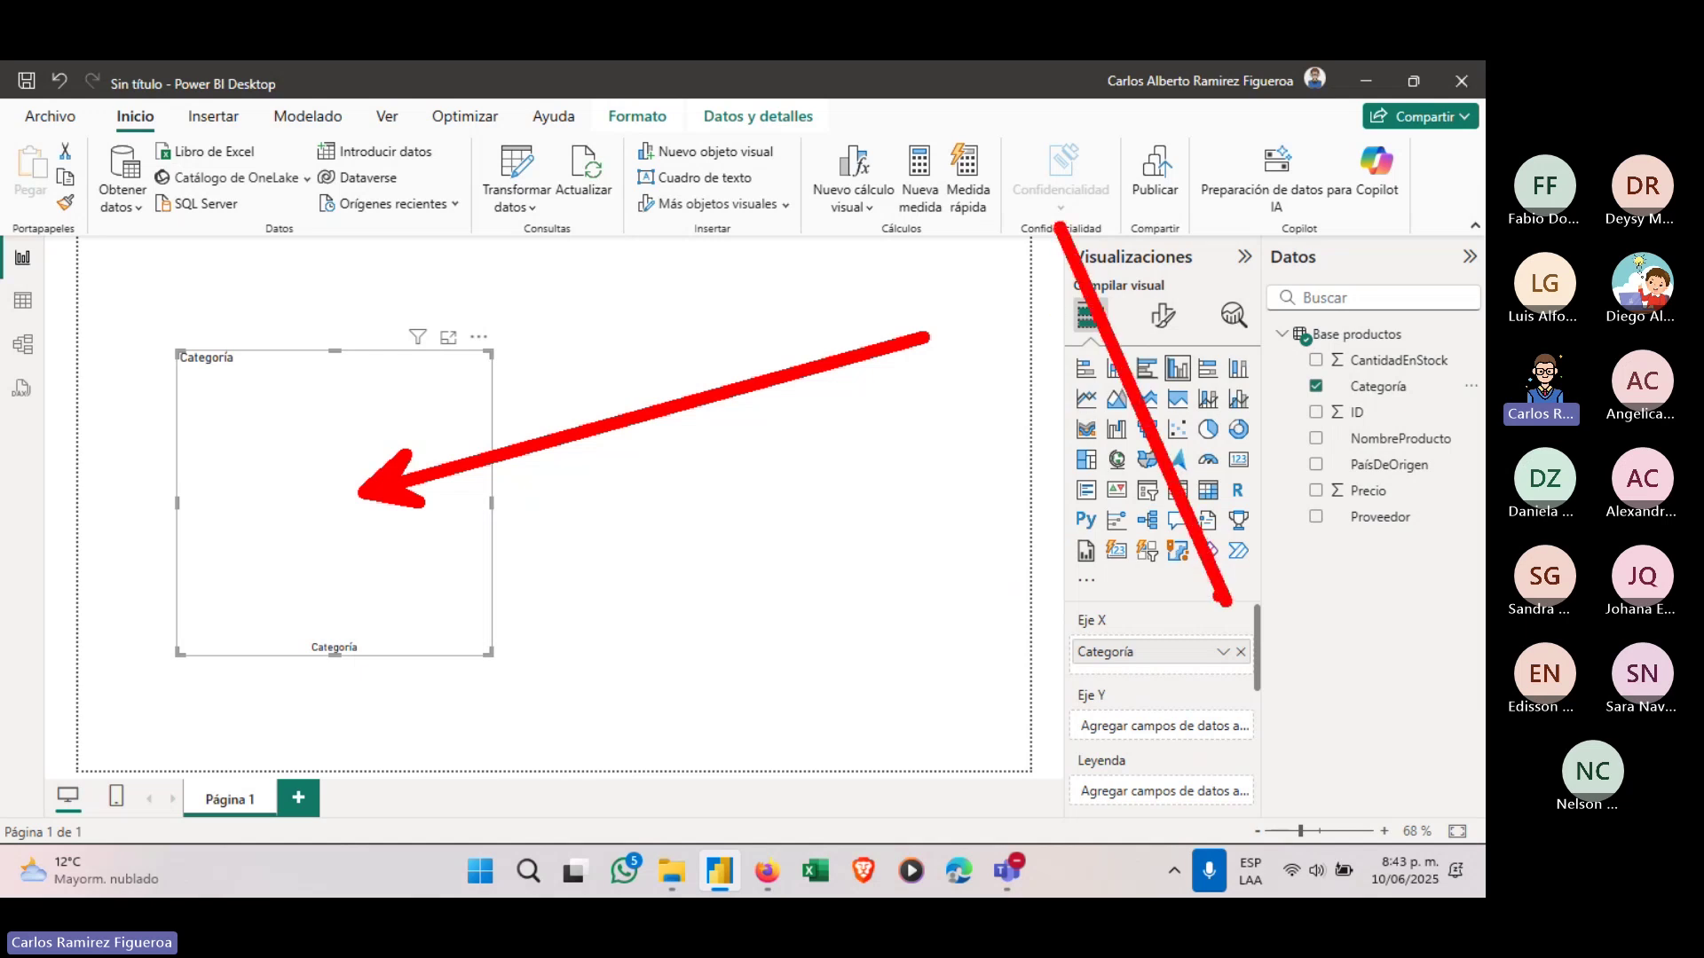
key("e")
Frame the Visualizaciones pane, point arrows at Eje X, Eje Y and Leyenda, underline Categoría, and clear the annotations.
mouse_move(1053, 224)
left_mouse_down()
mouse_move(1250, 783)
mouse_move(1334, 870)
left_mouse_up()
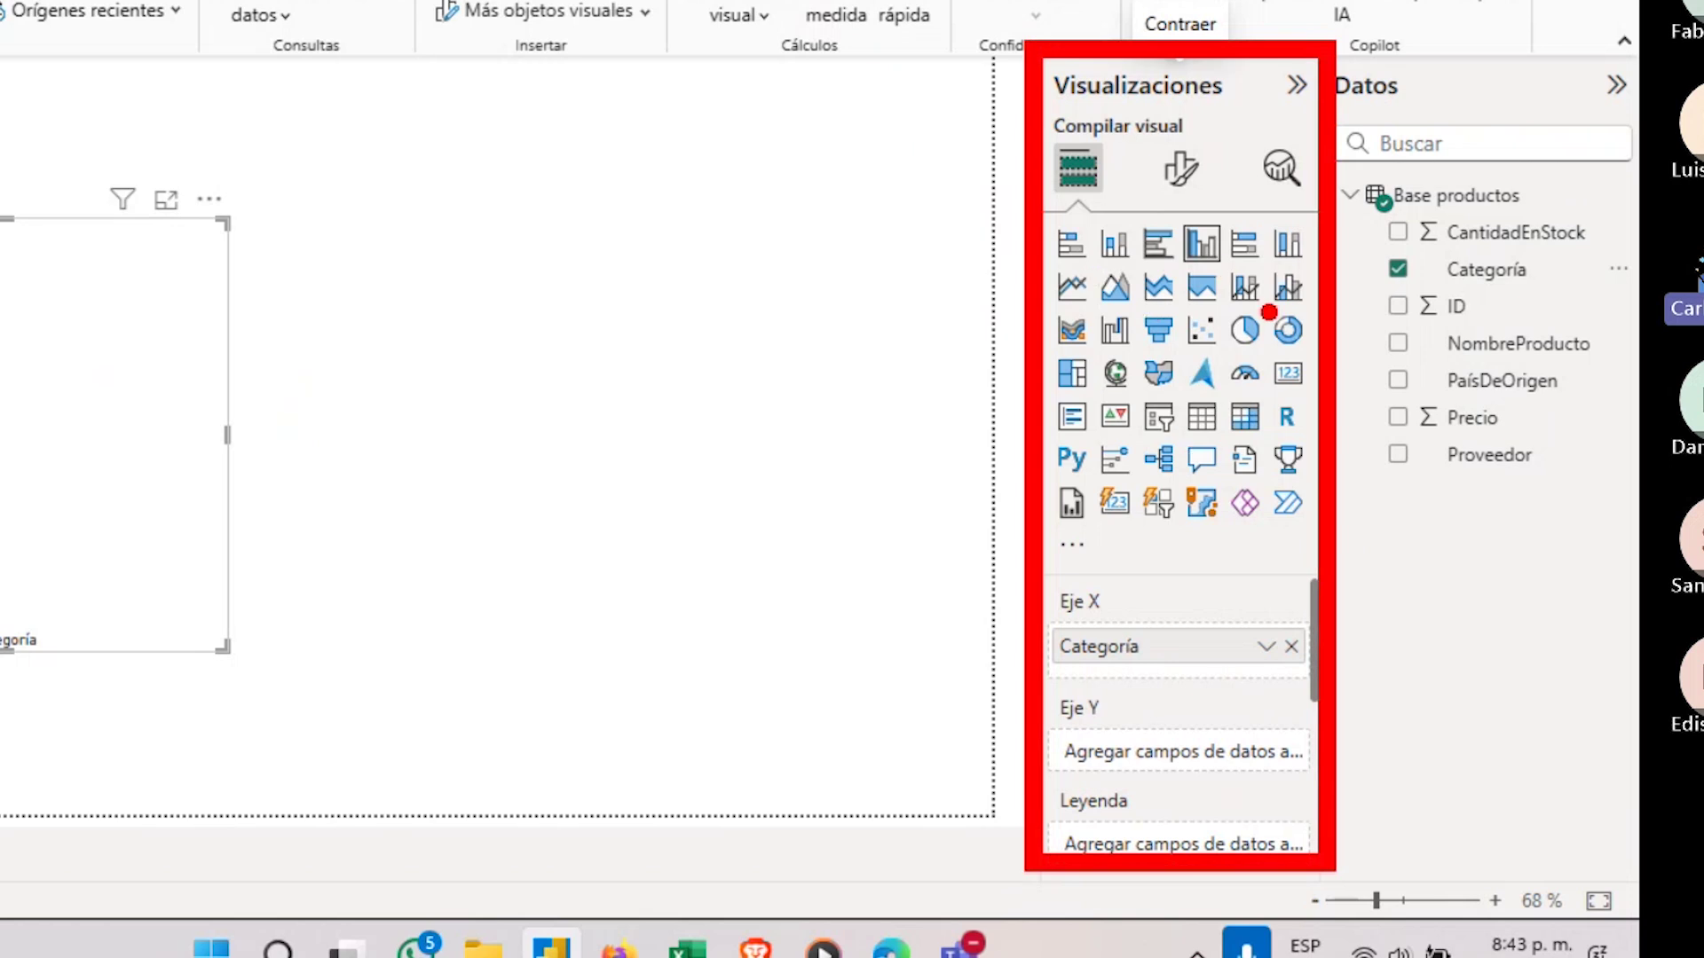
left_click_drag(1012, 646, 857, 661)
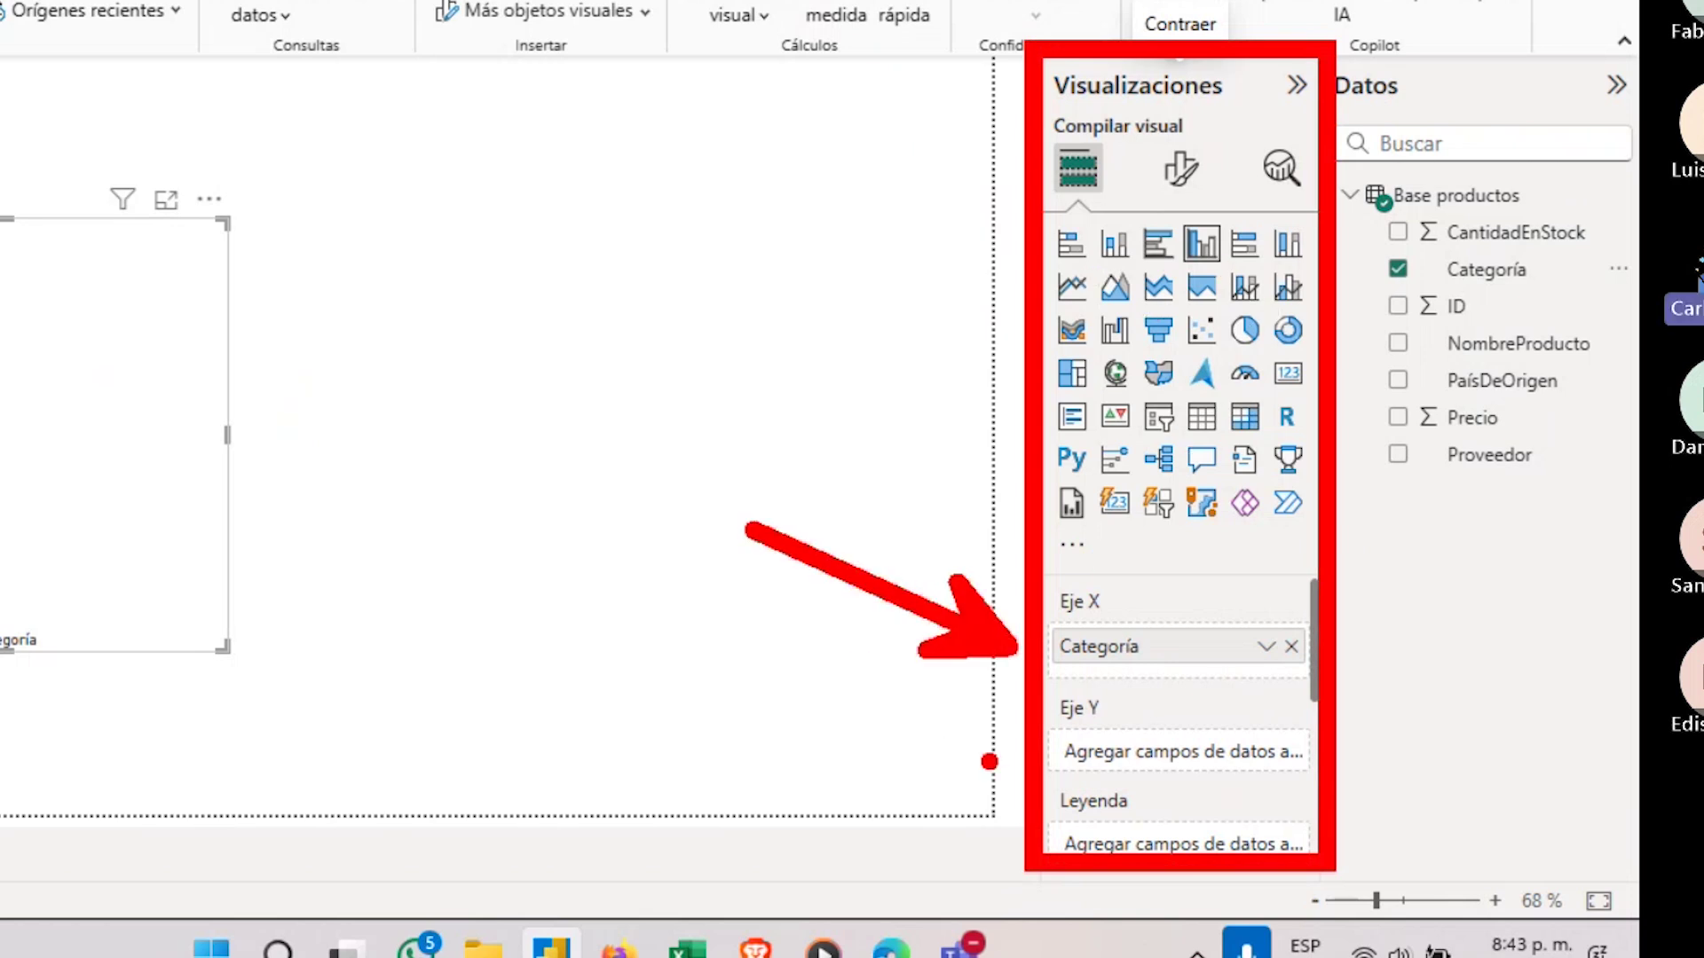
left_click_drag(992, 753, 653, 751)
left_click_drag(982, 848, 736, 849)
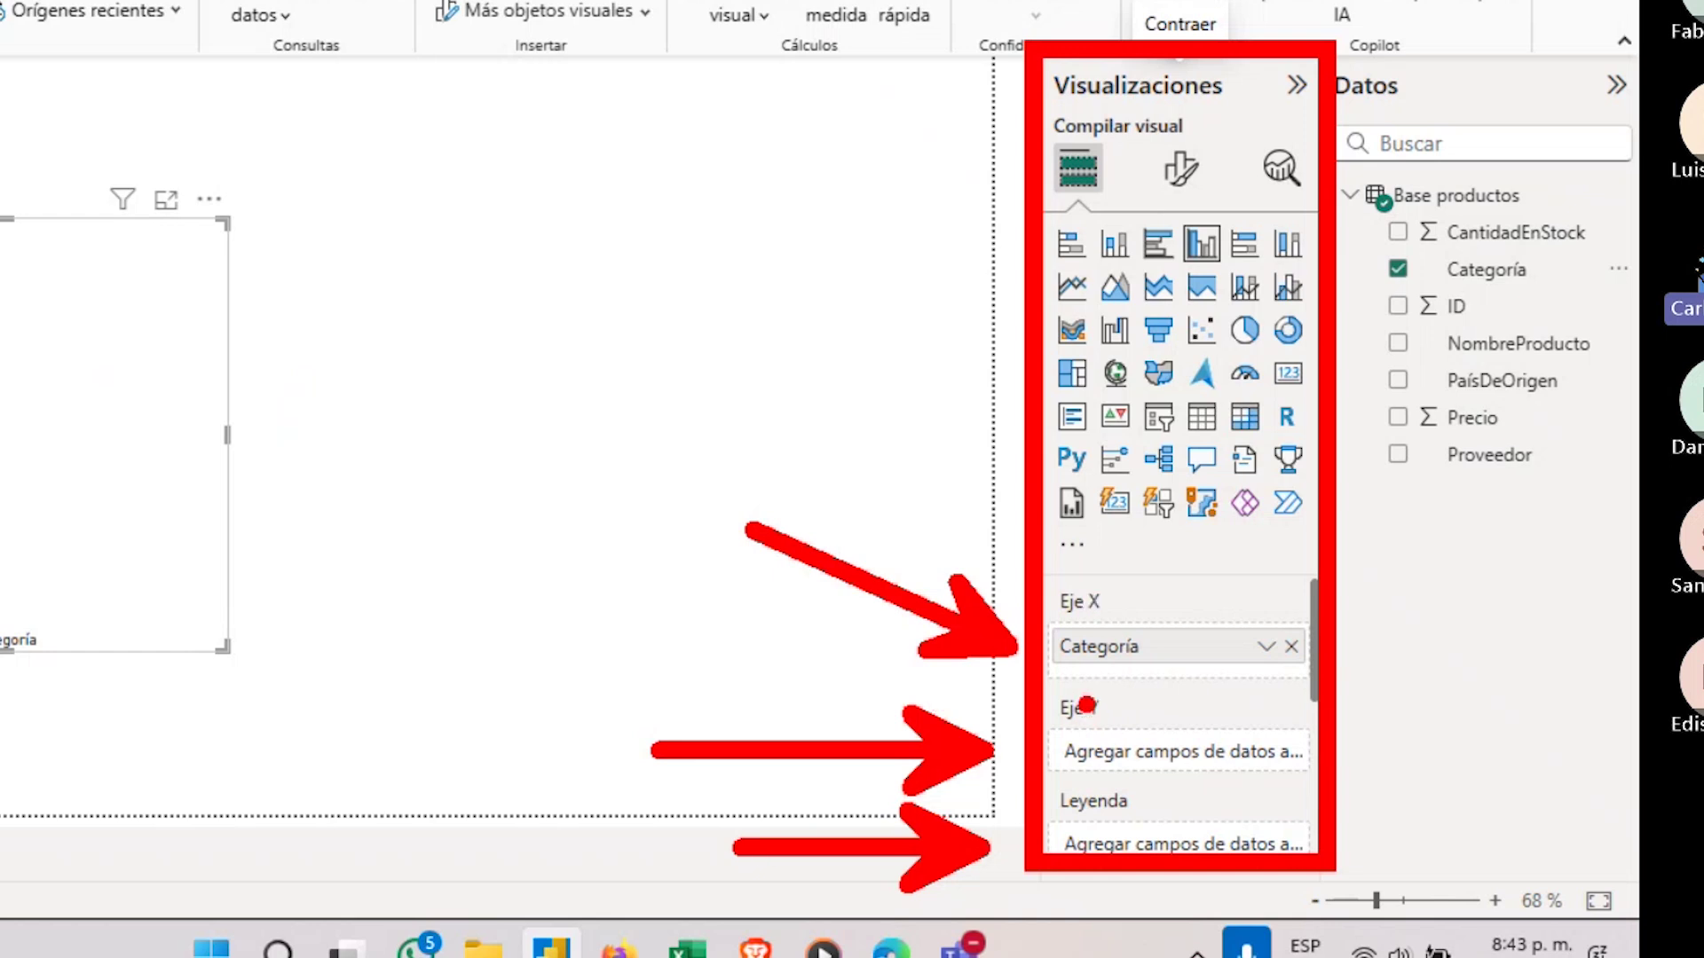
left_click_drag(1056, 671, 1299, 675)
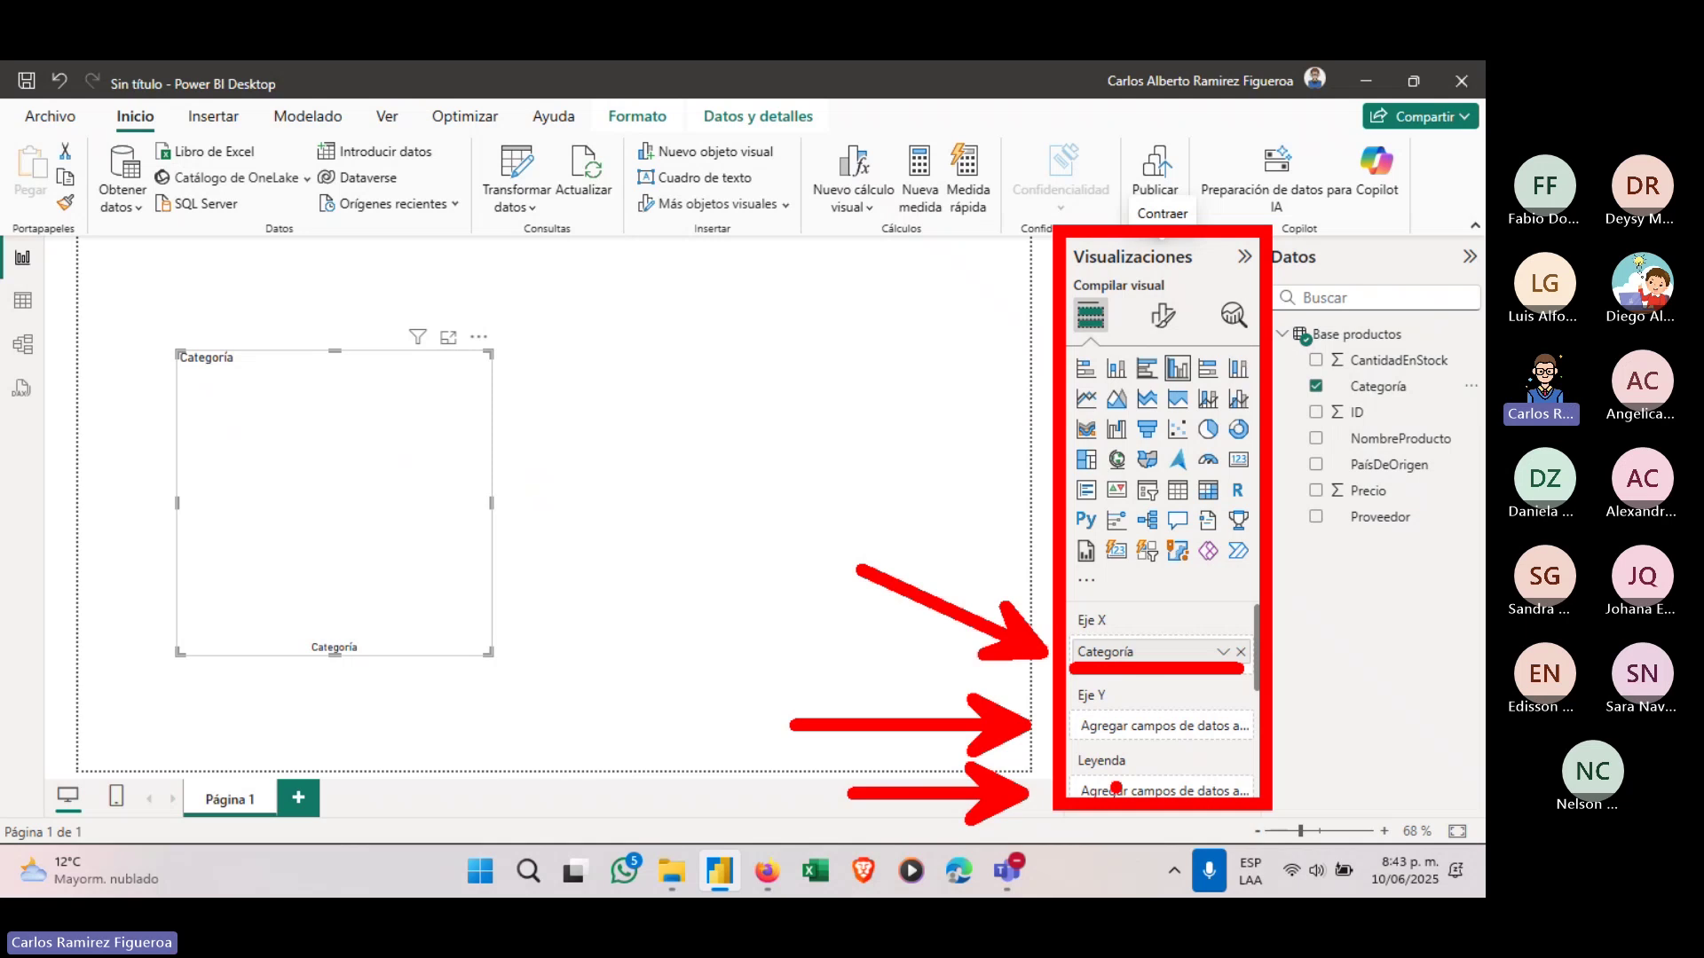
key("Escape")
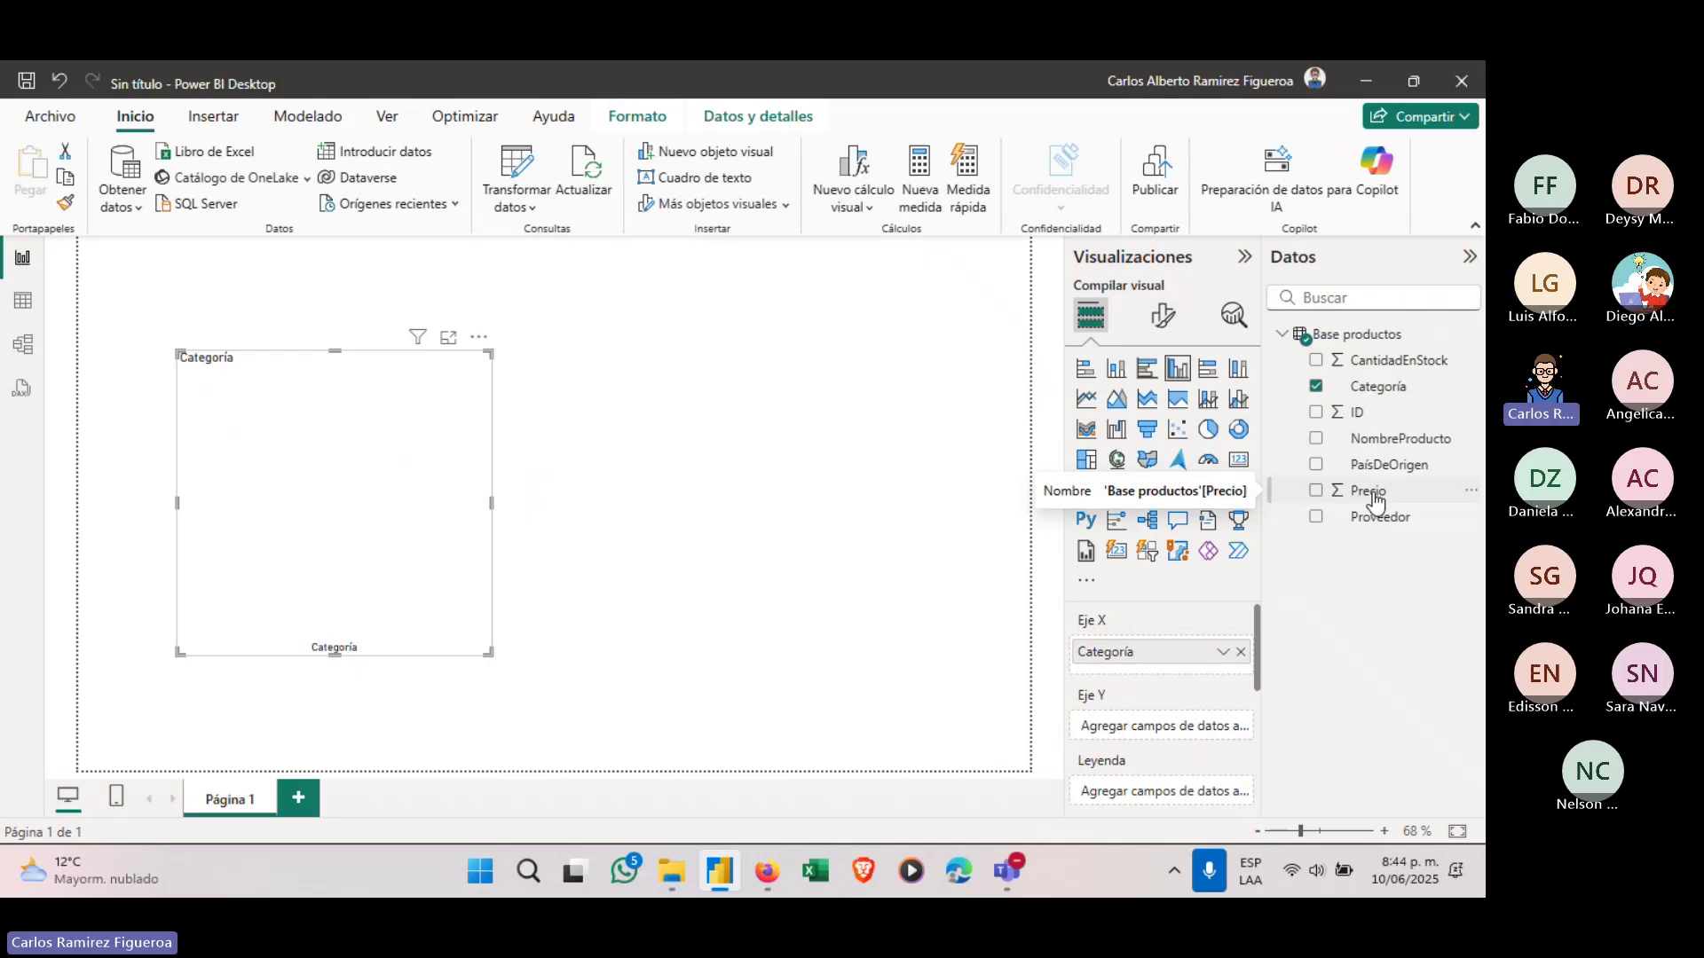
Add the Precio field to the column chart's Y axis and point arrows at the Eje X and Eje Y fields.
left_click_drag(1279, 497, 544, 519)
left_click_drag(848, 505, 333, 503)
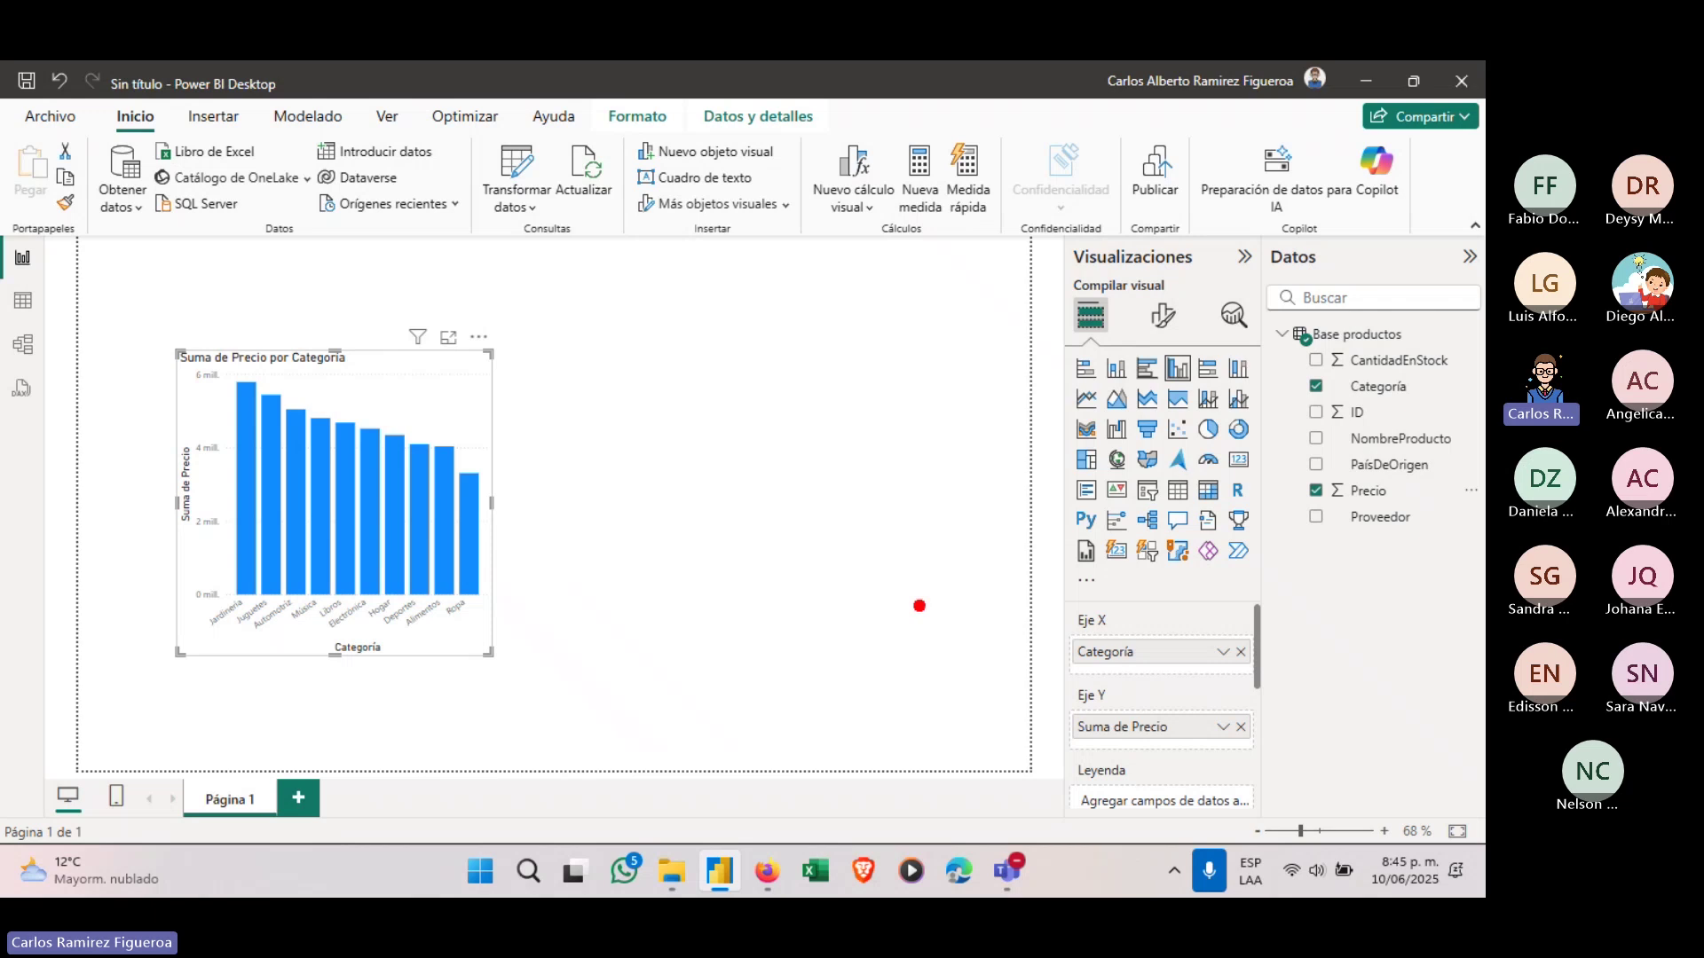
left_click_drag(1069, 645, 930, 552)
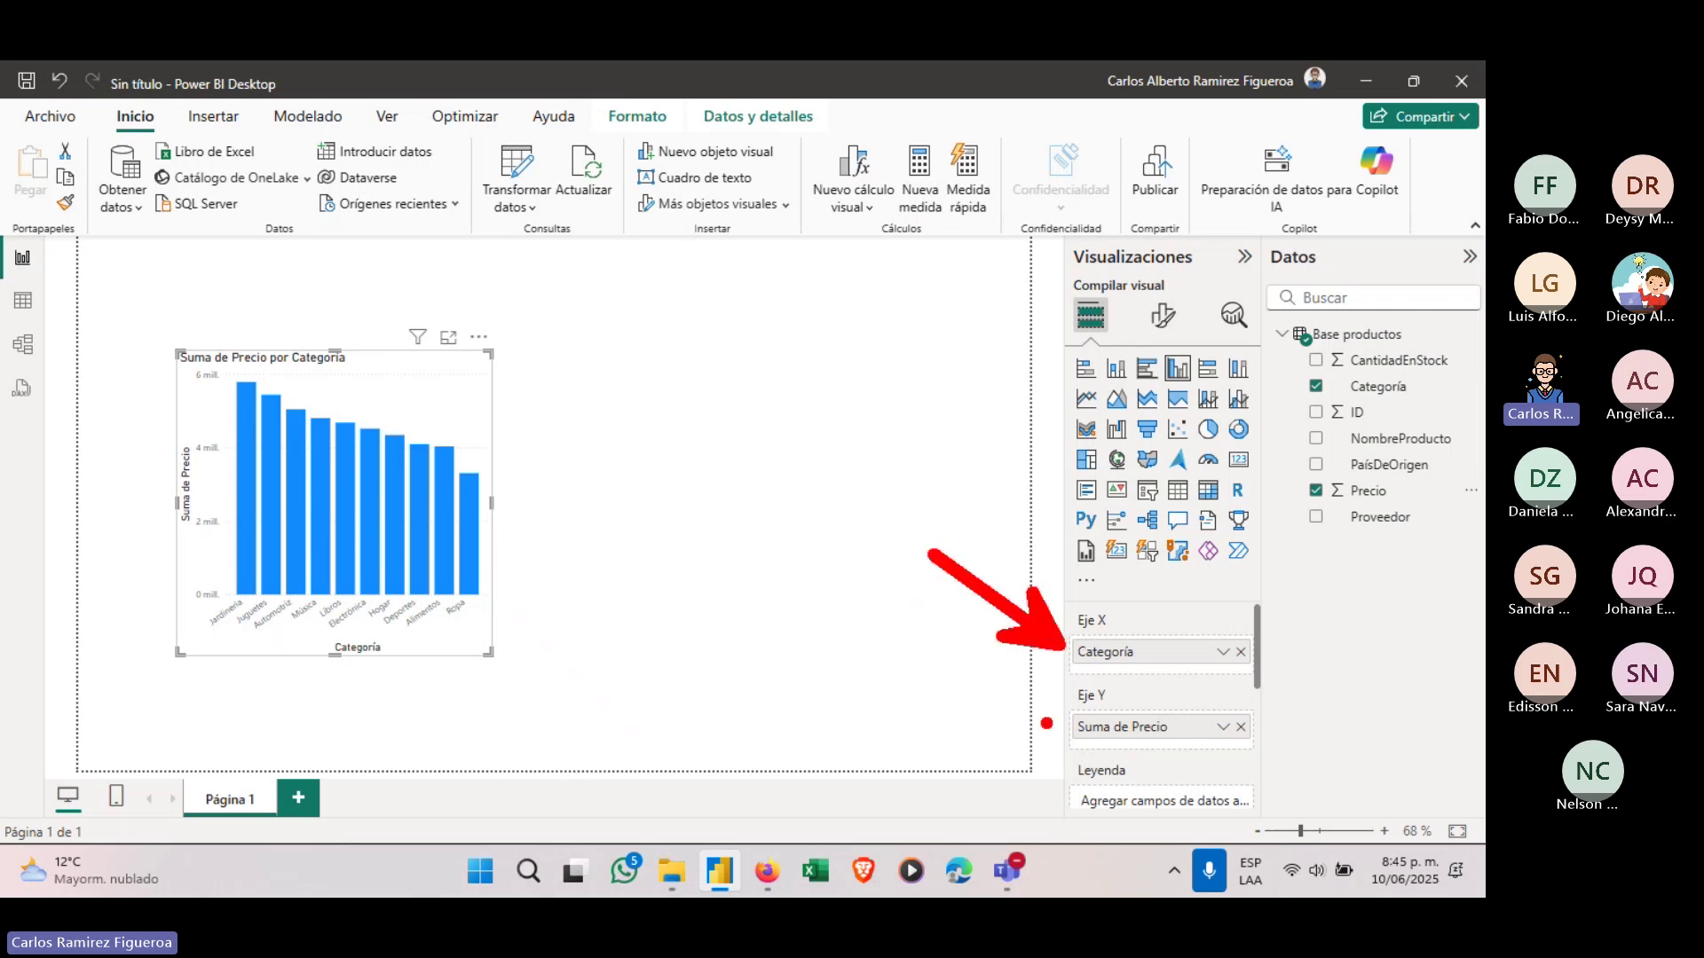
left_click_drag(1069, 726, 919, 700)
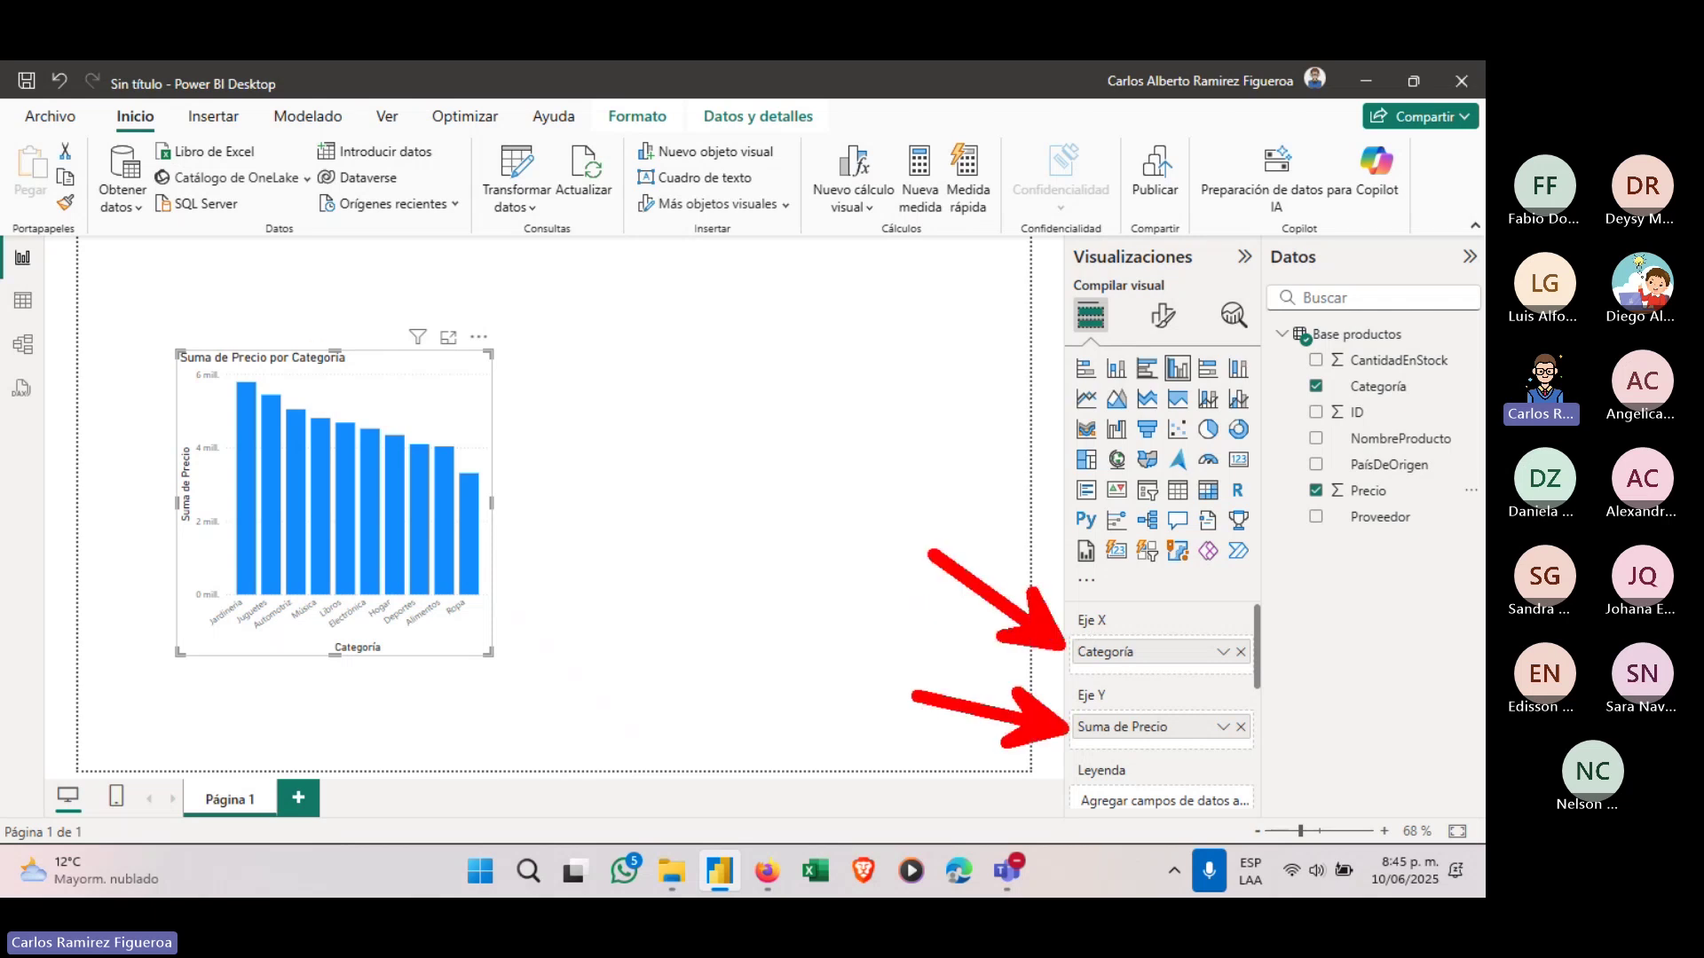
Frame the column chart and its Eje Y field, and remove Suma de Precio from the Y axis.
mouse_move(140, 326)
left_mouse_down()
mouse_move(327, 513)
mouse_move(480, 710)
mouse_move(534, 678)
left_mouse_up()
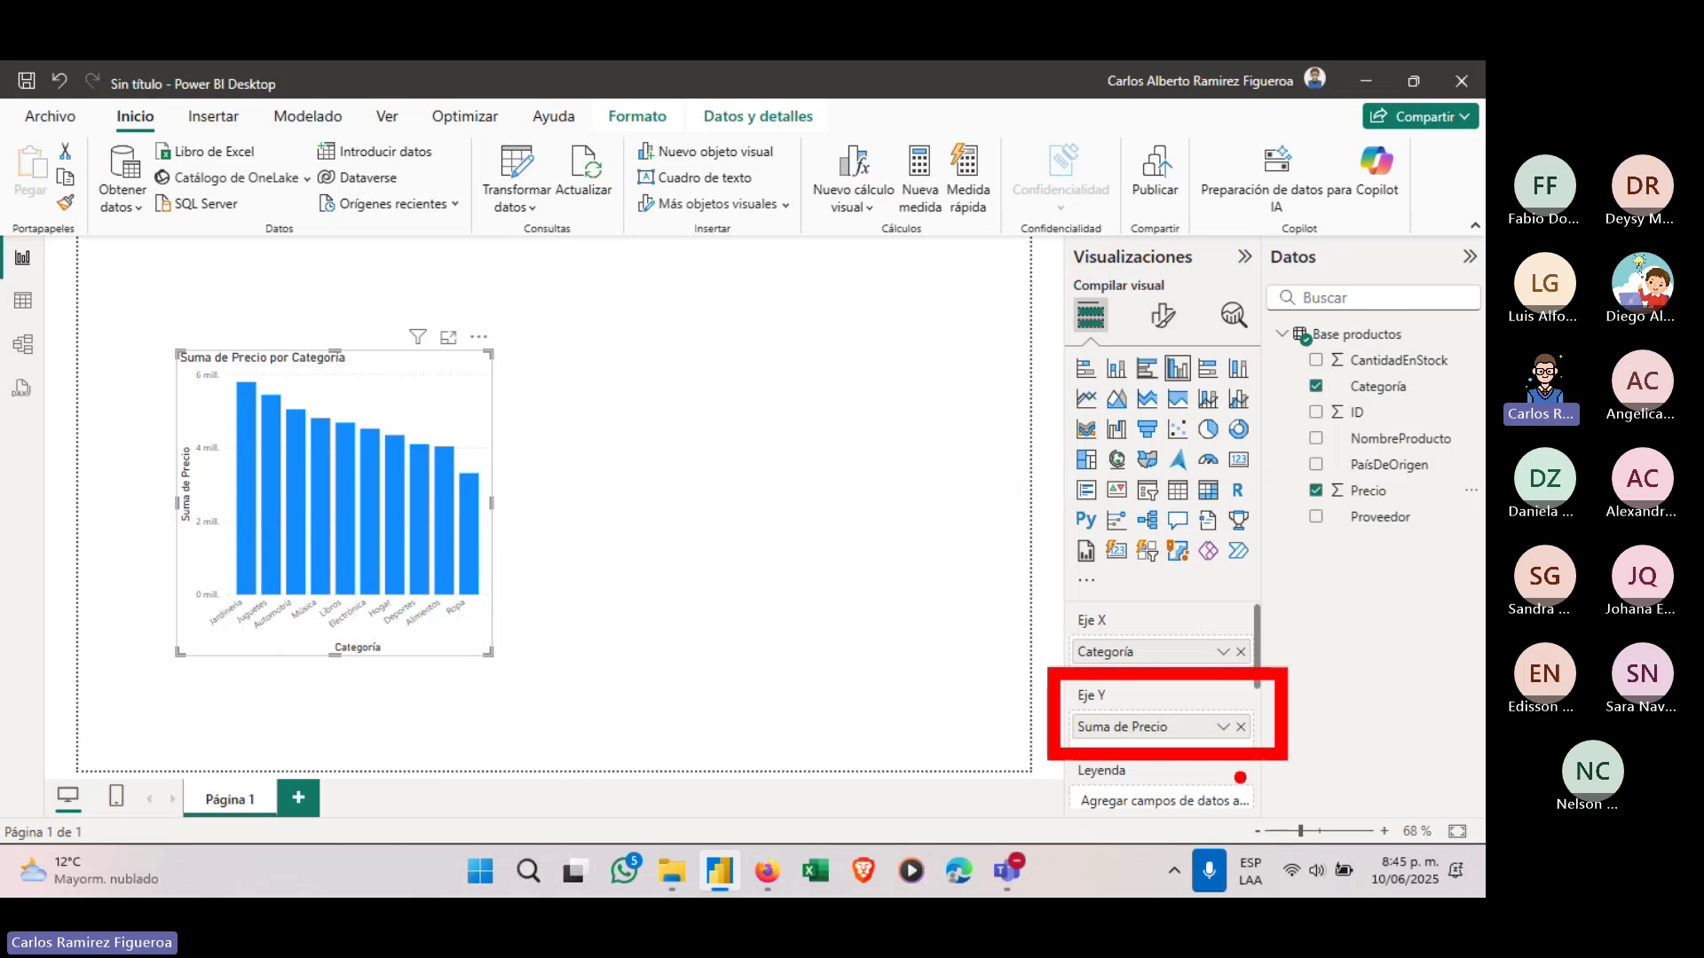
left_click(1240, 727)
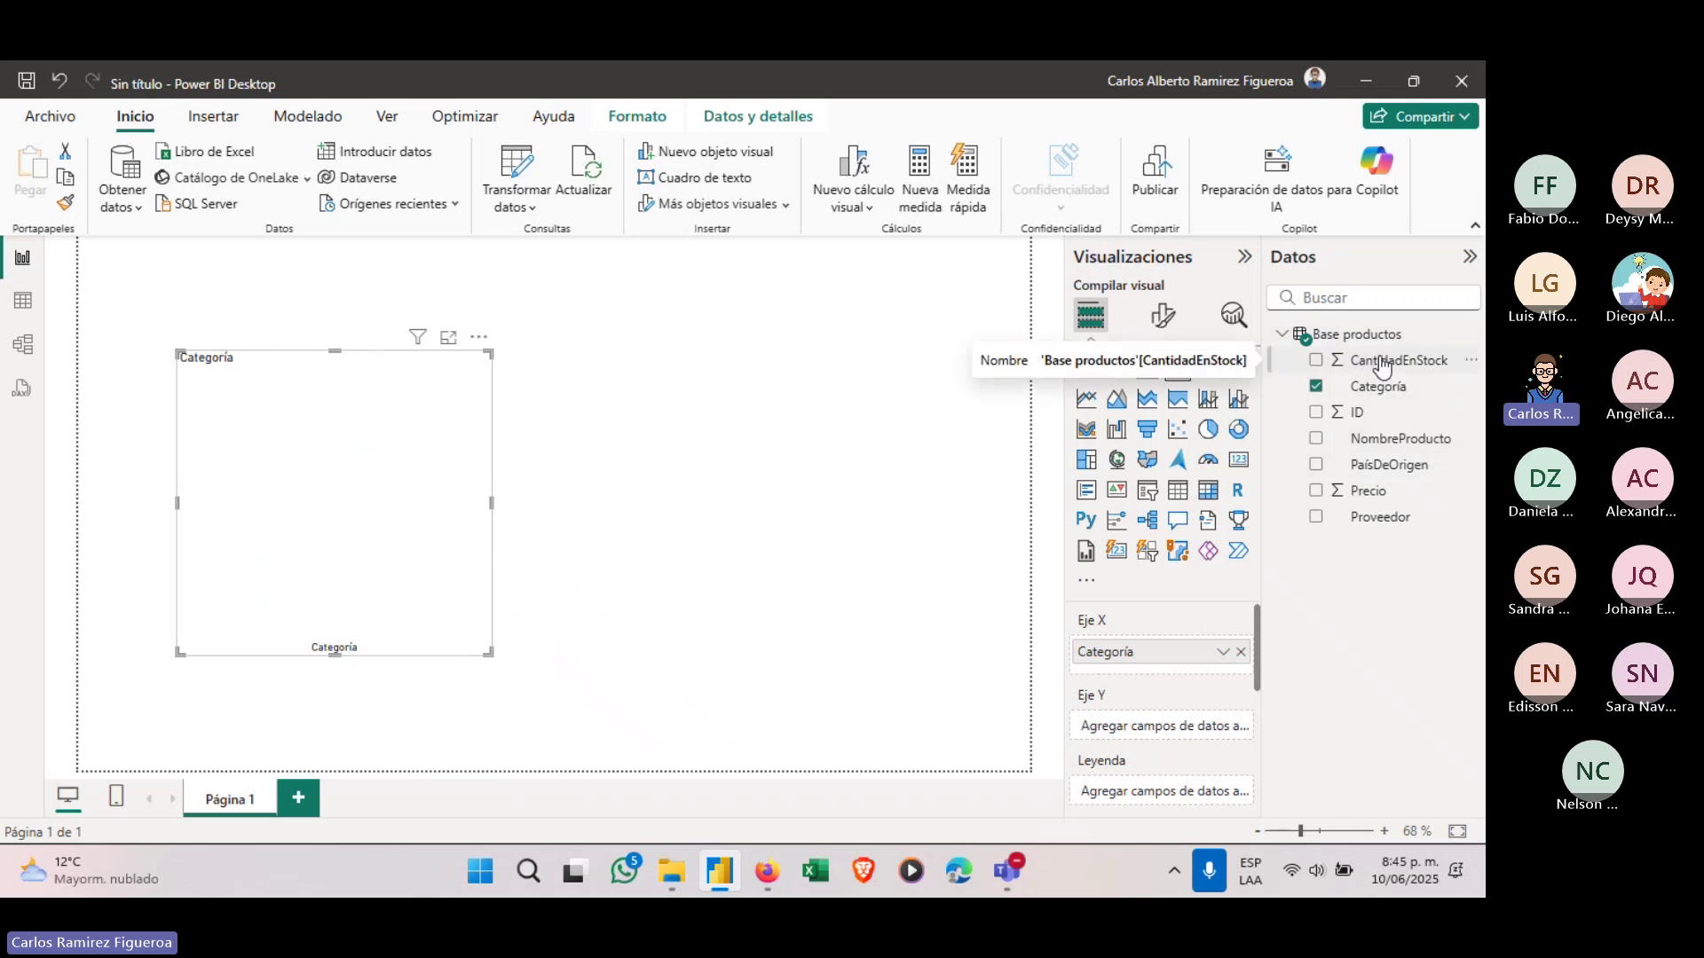
Add the CantidadEnStock field to the column chart's Y axis and change the visual to a clustered bar chart.
left_click_drag(1386, 364, 358, 493)
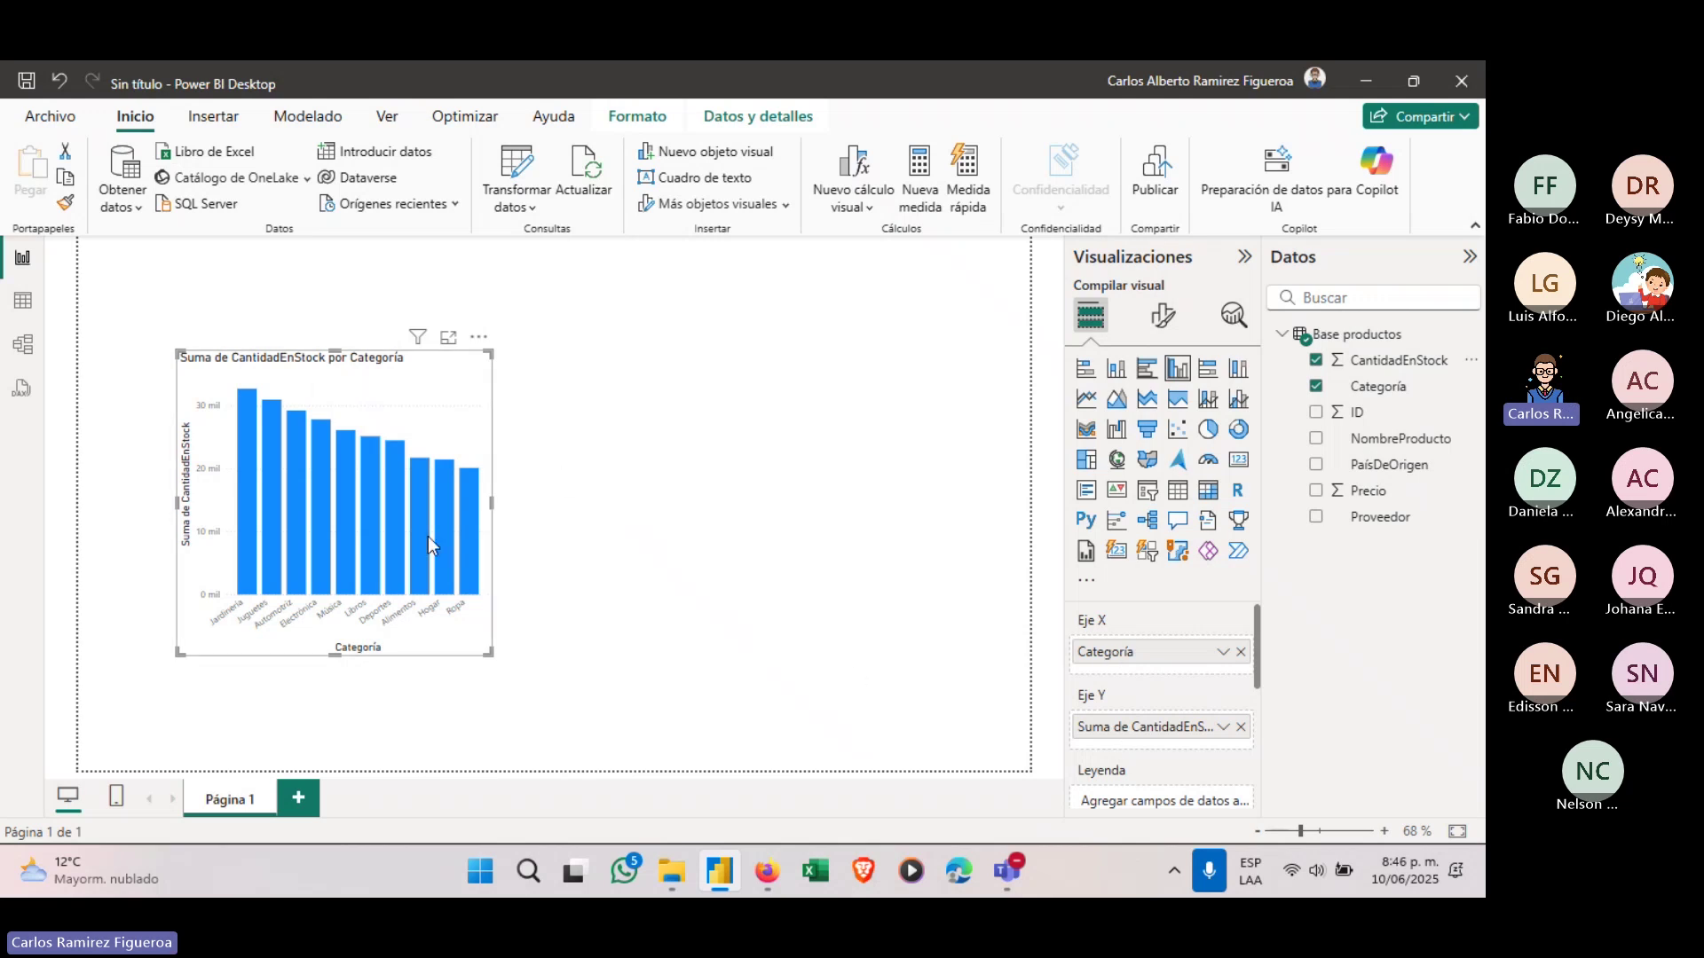
mouse_move(428, 536)
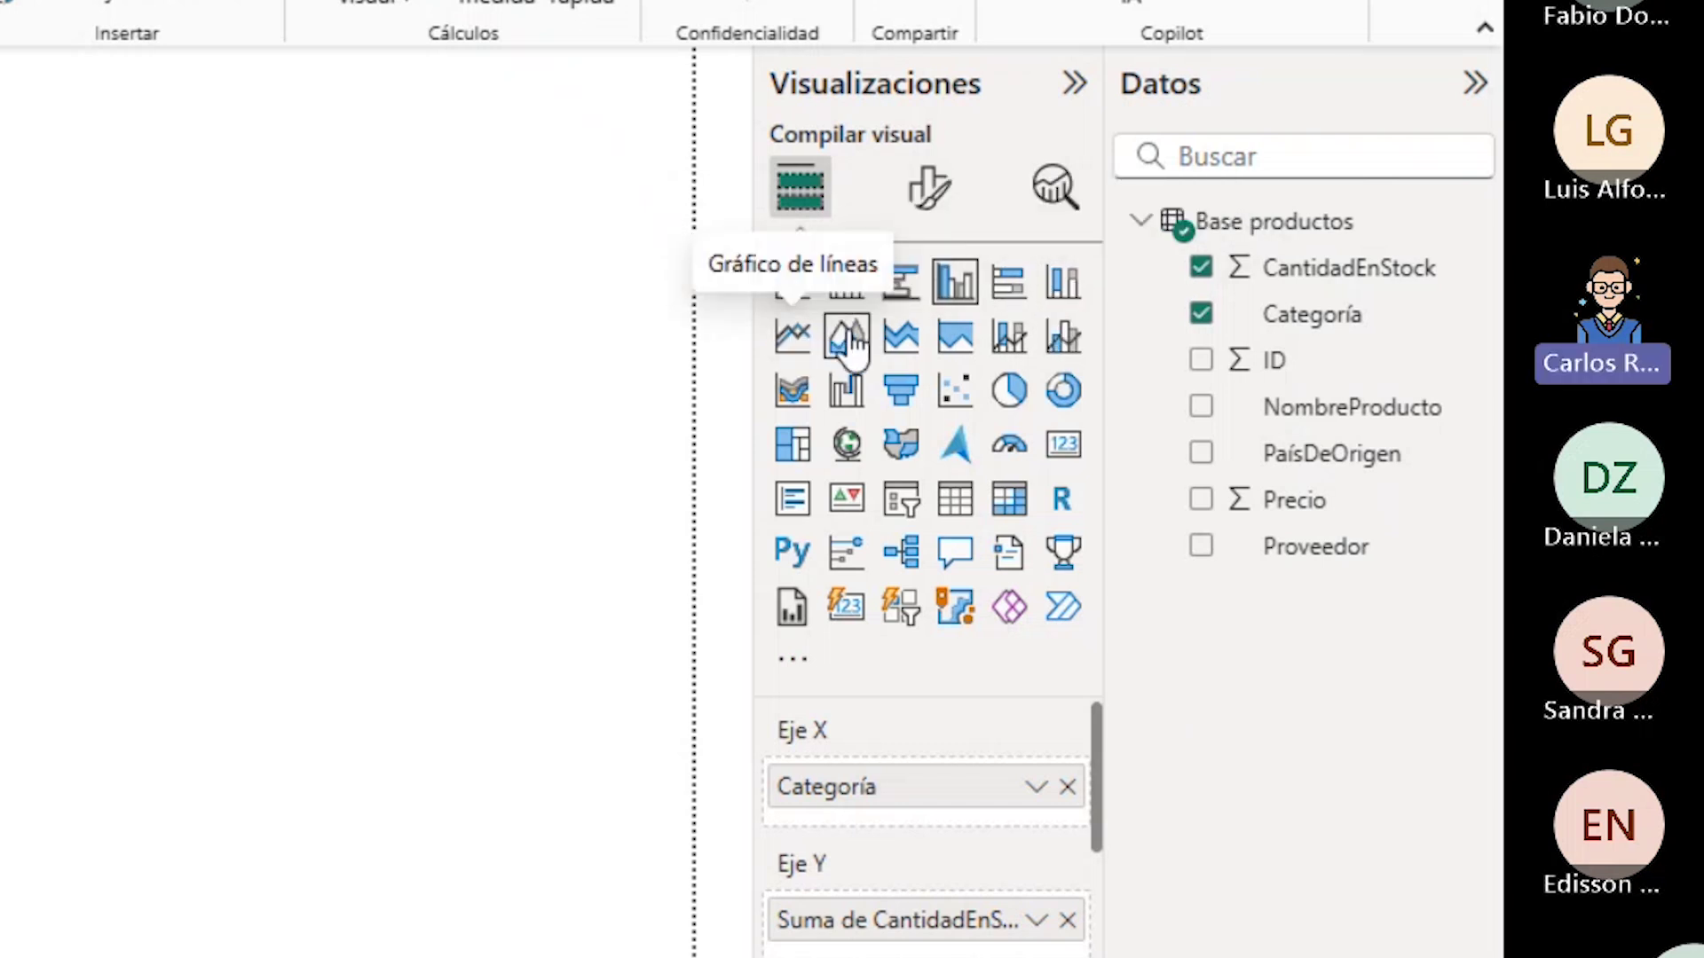
left_click(903, 283)
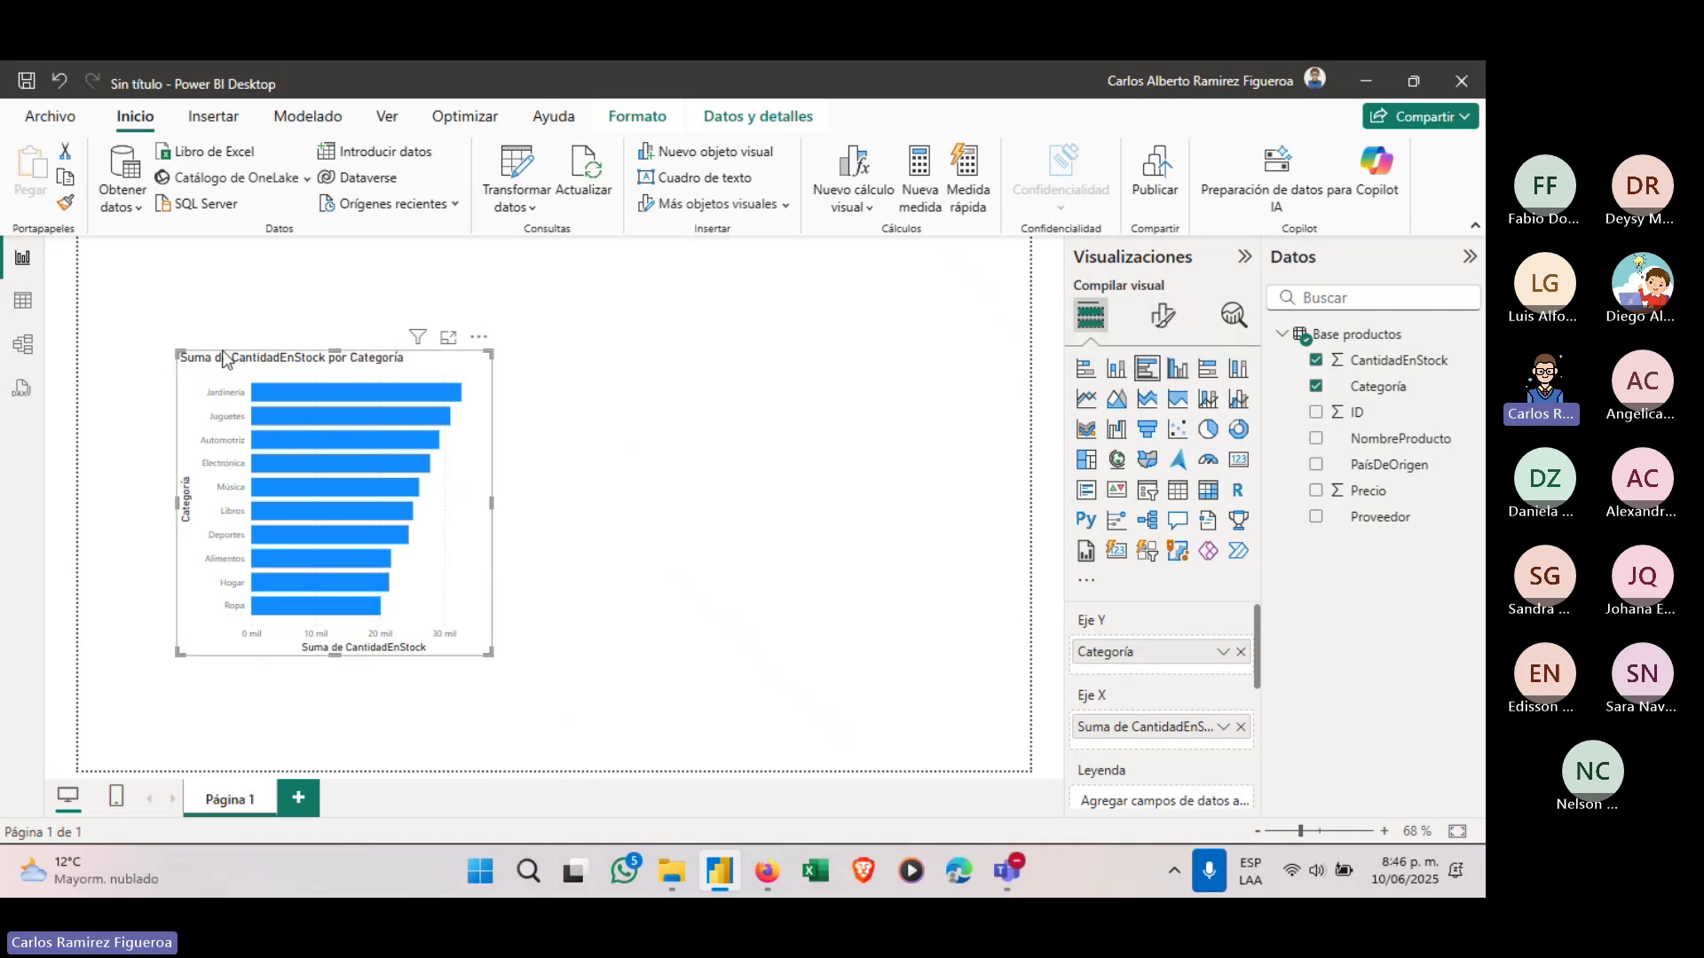
Try the pie, line, clustered column and 100% stacked bar types on the chart, and return to clustered bar.
left_click(1209, 431)
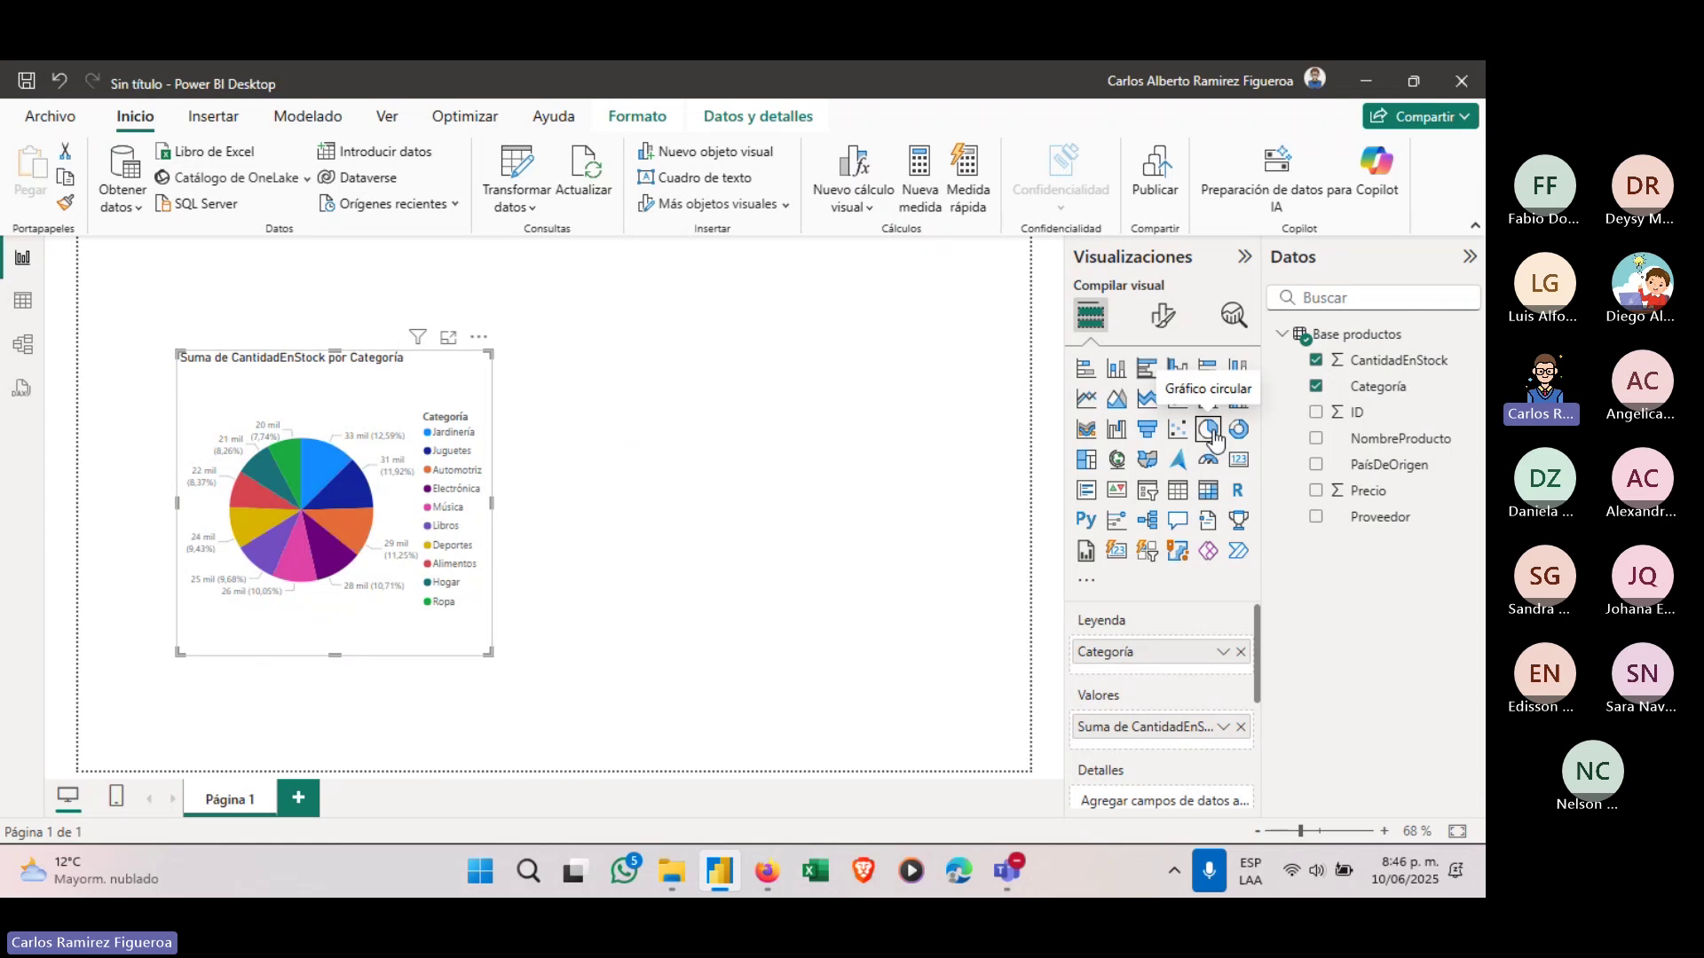
left_click(1089, 406)
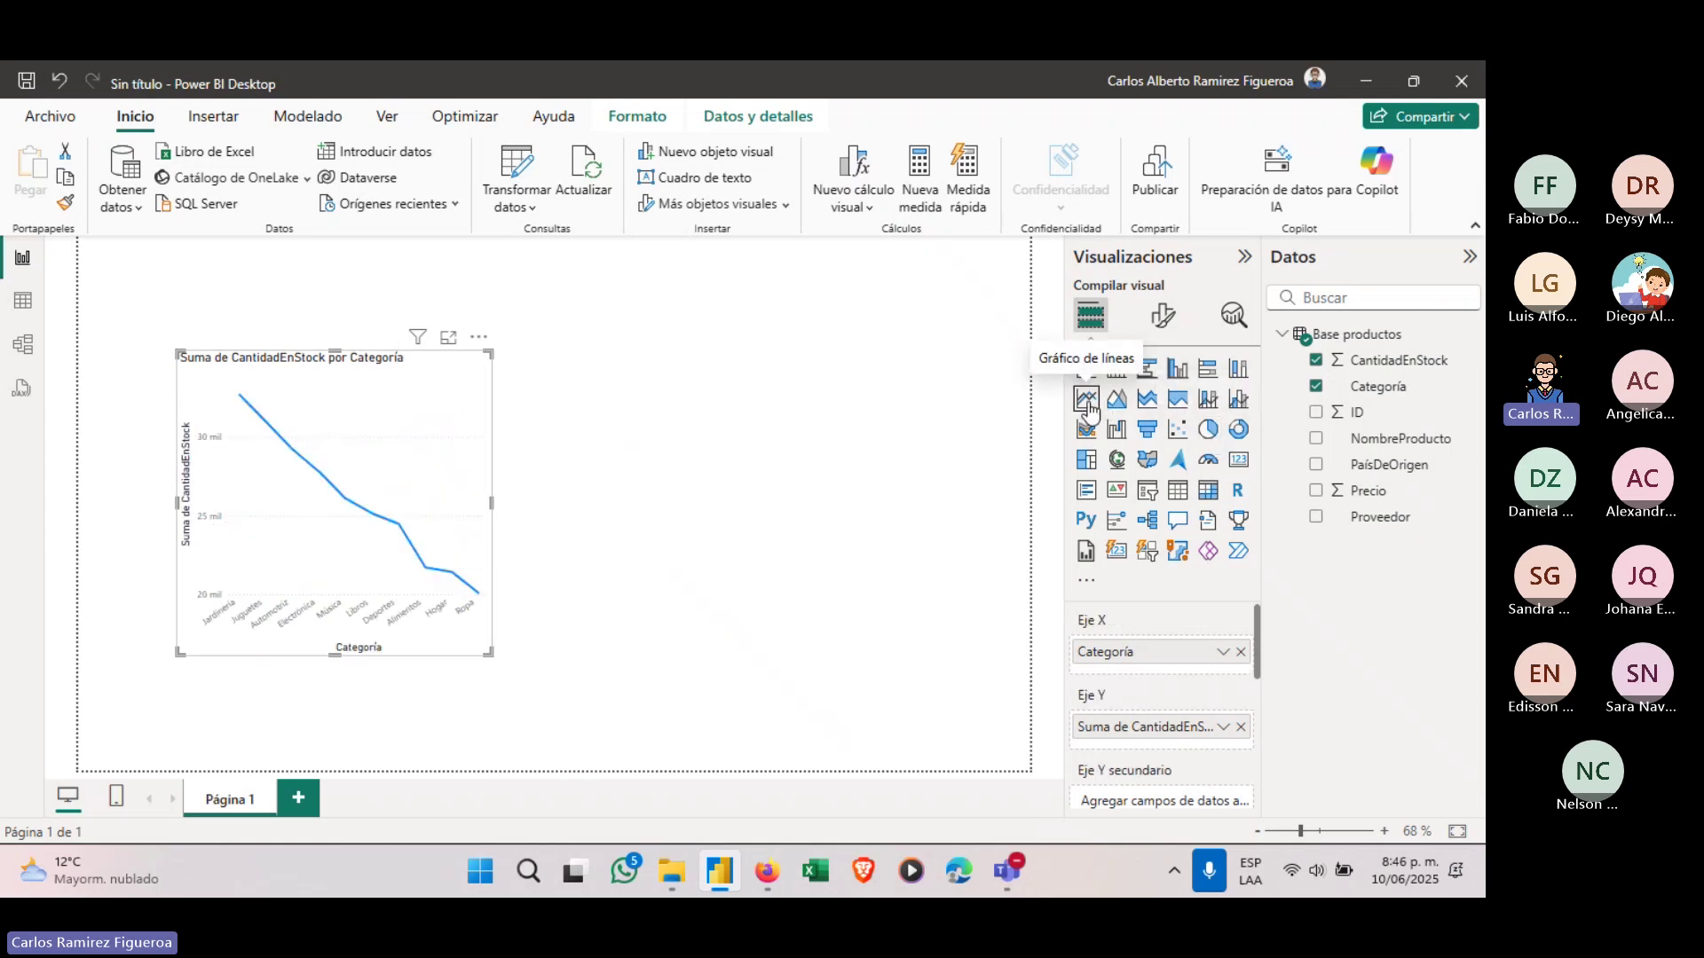
left_click(1147, 370)
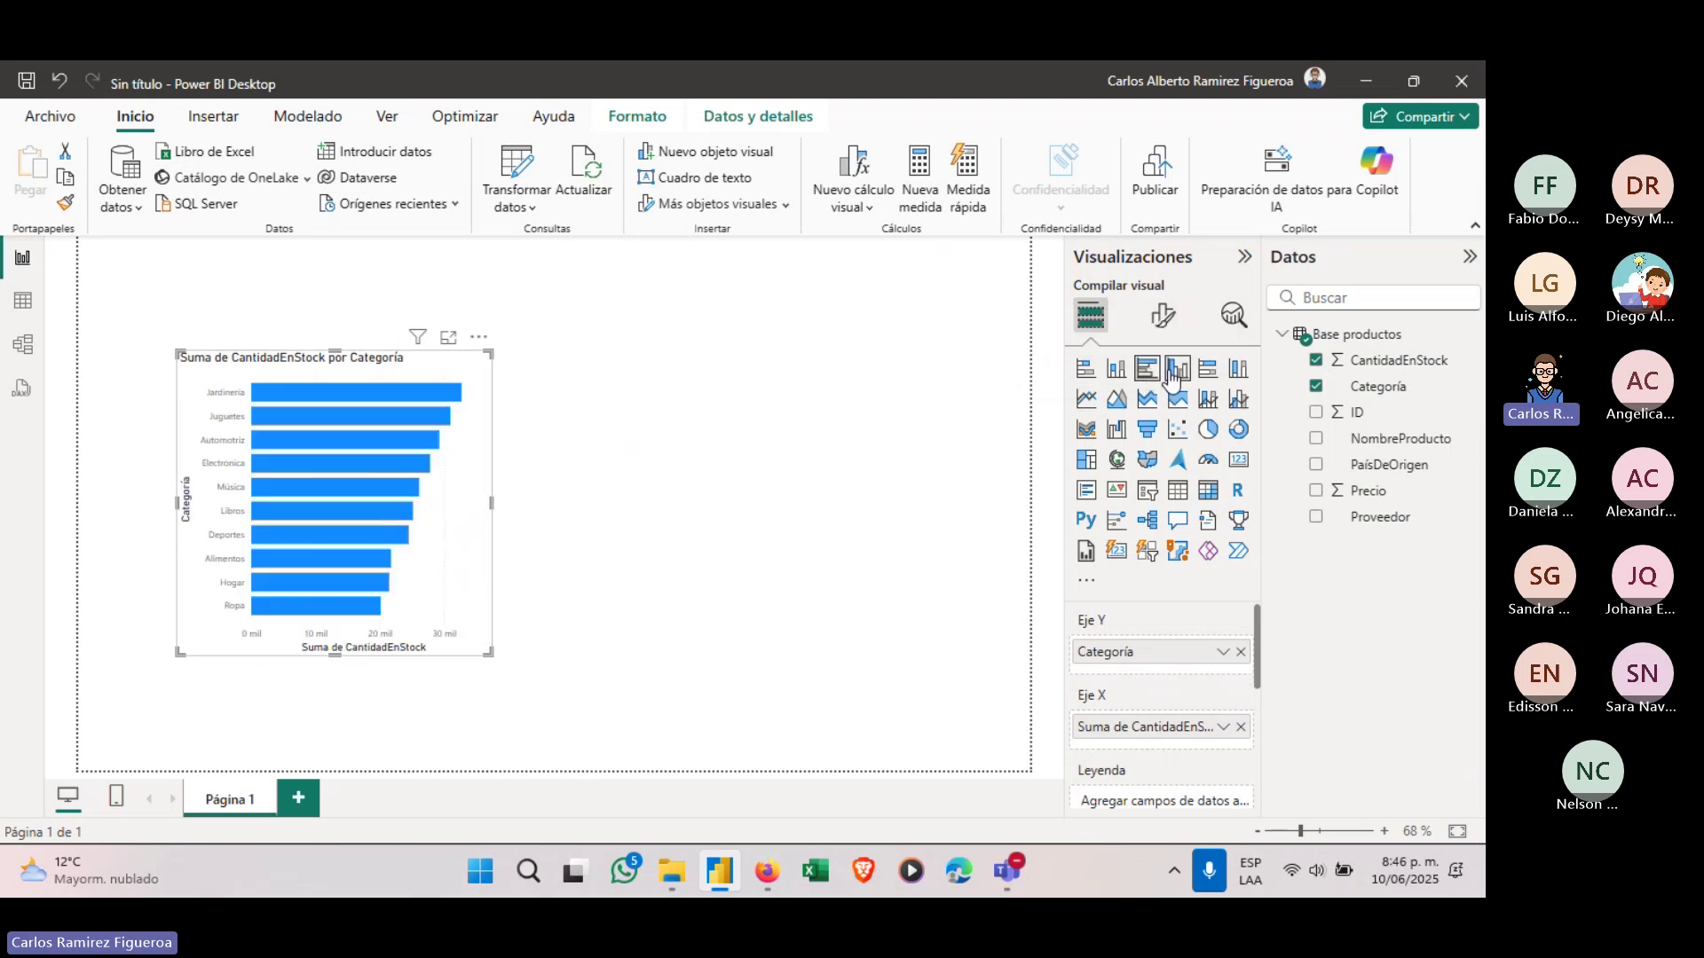
left_click(1176, 371)
left_click(1208, 369)
left_click(1144, 372)
Frame the empty canvas area beside the bar chart and draw an arrow pointing at the chart.
mouse_move(629, 343)
left_mouse_down()
mouse_move(974, 674)
mouse_move(922, 651)
left_mouse_up()
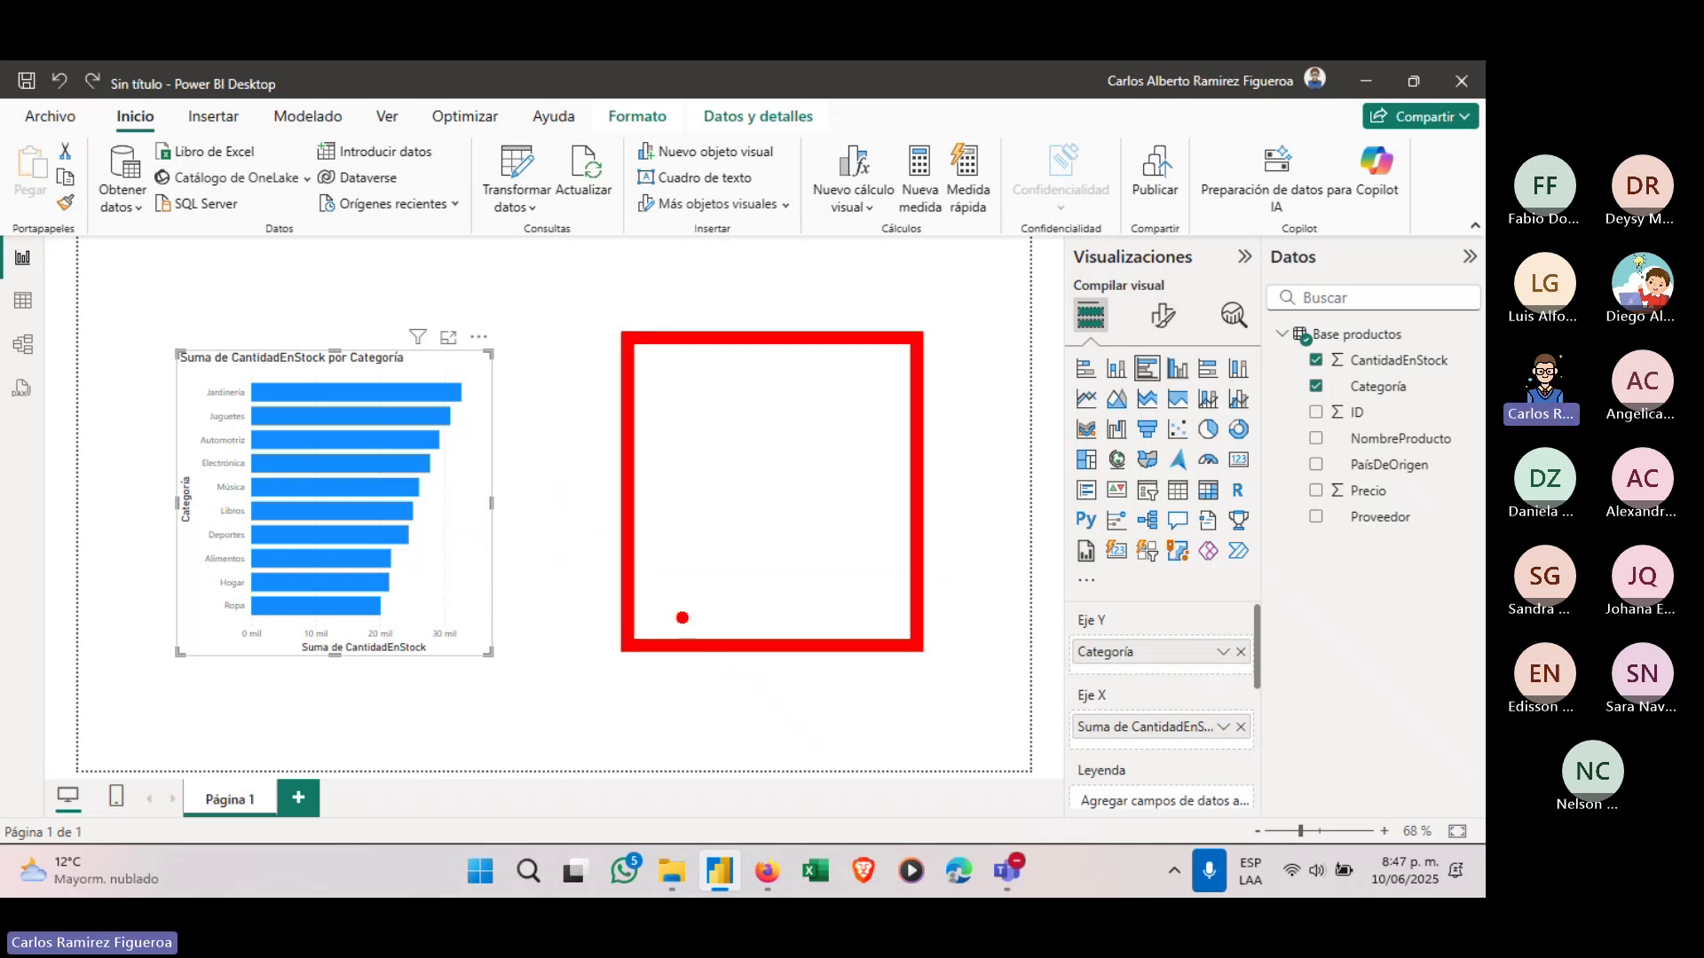
left_click_drag(417, 516, 817, 361)
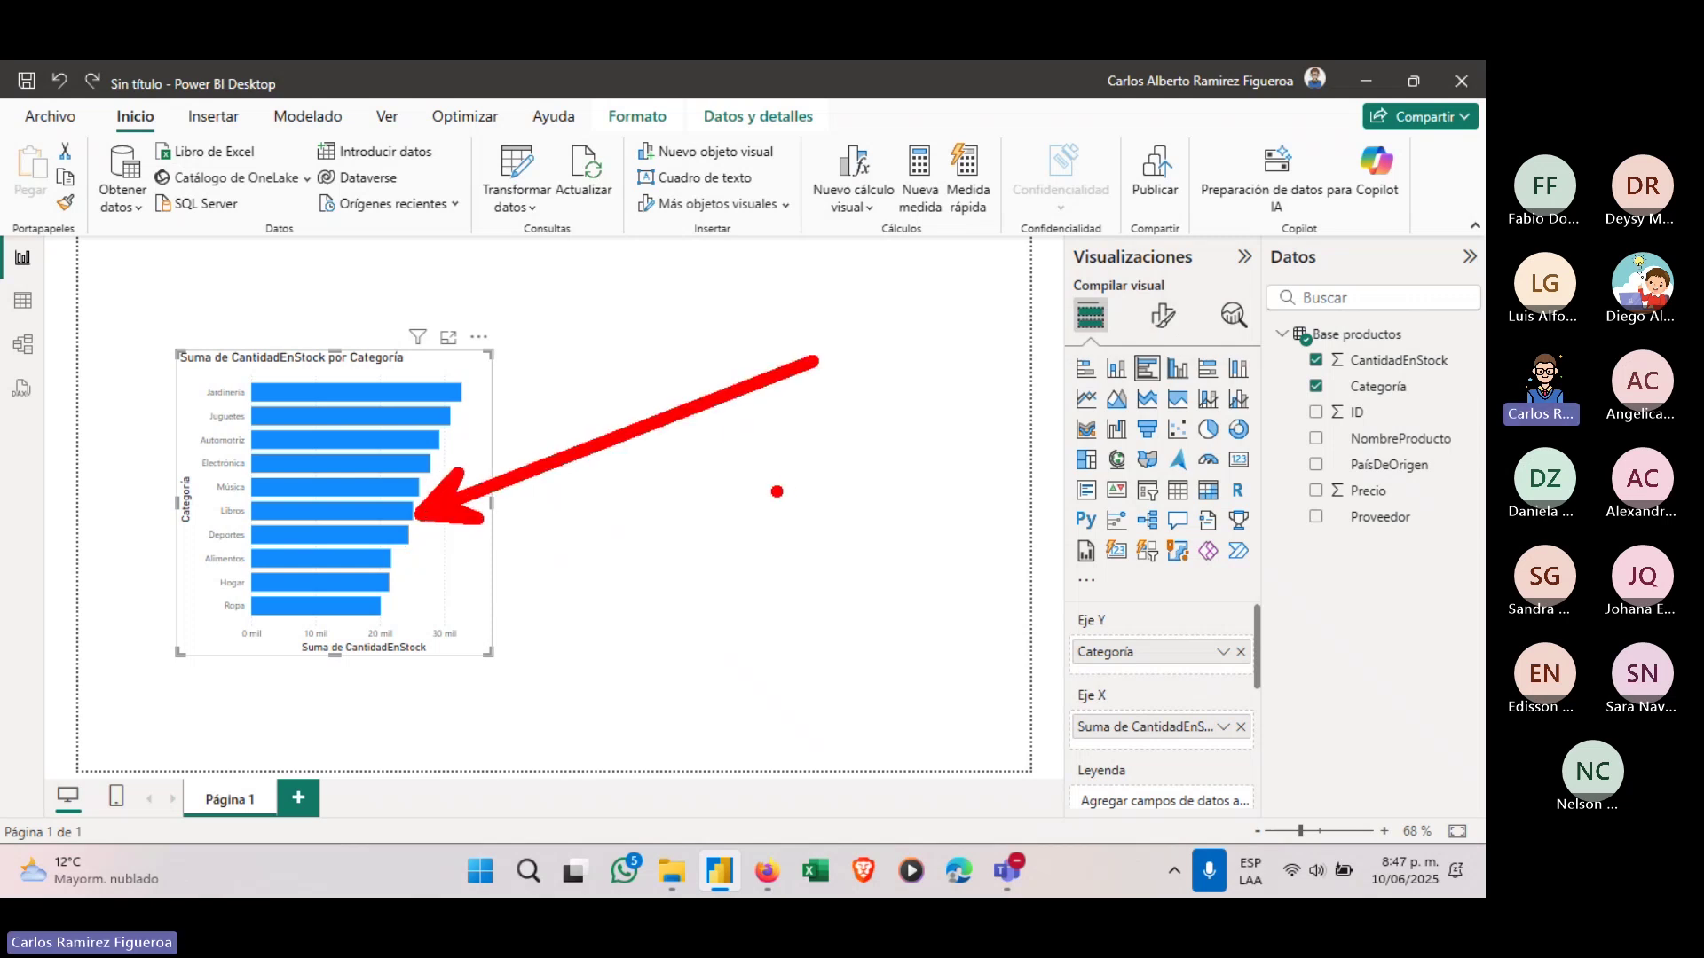
Insert a separate pie chart beside the bar chart, with PaísDeOrigen as legend and Precio as values.
left_click(829, 423)
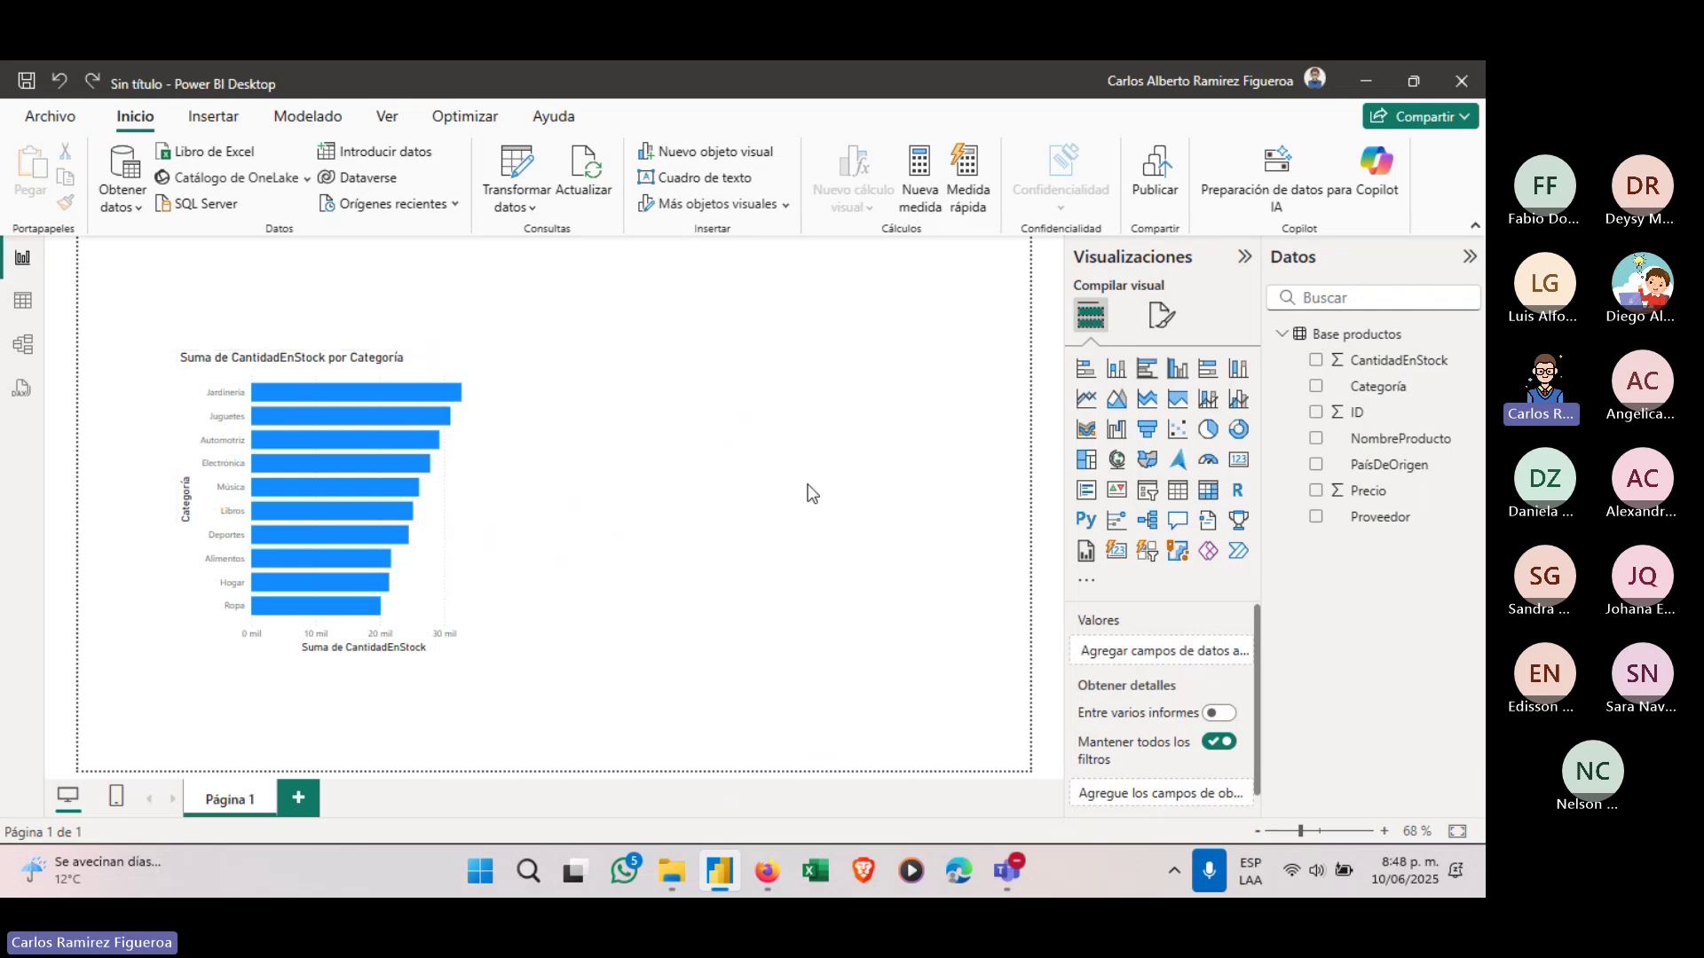
left_click(1209, 431)
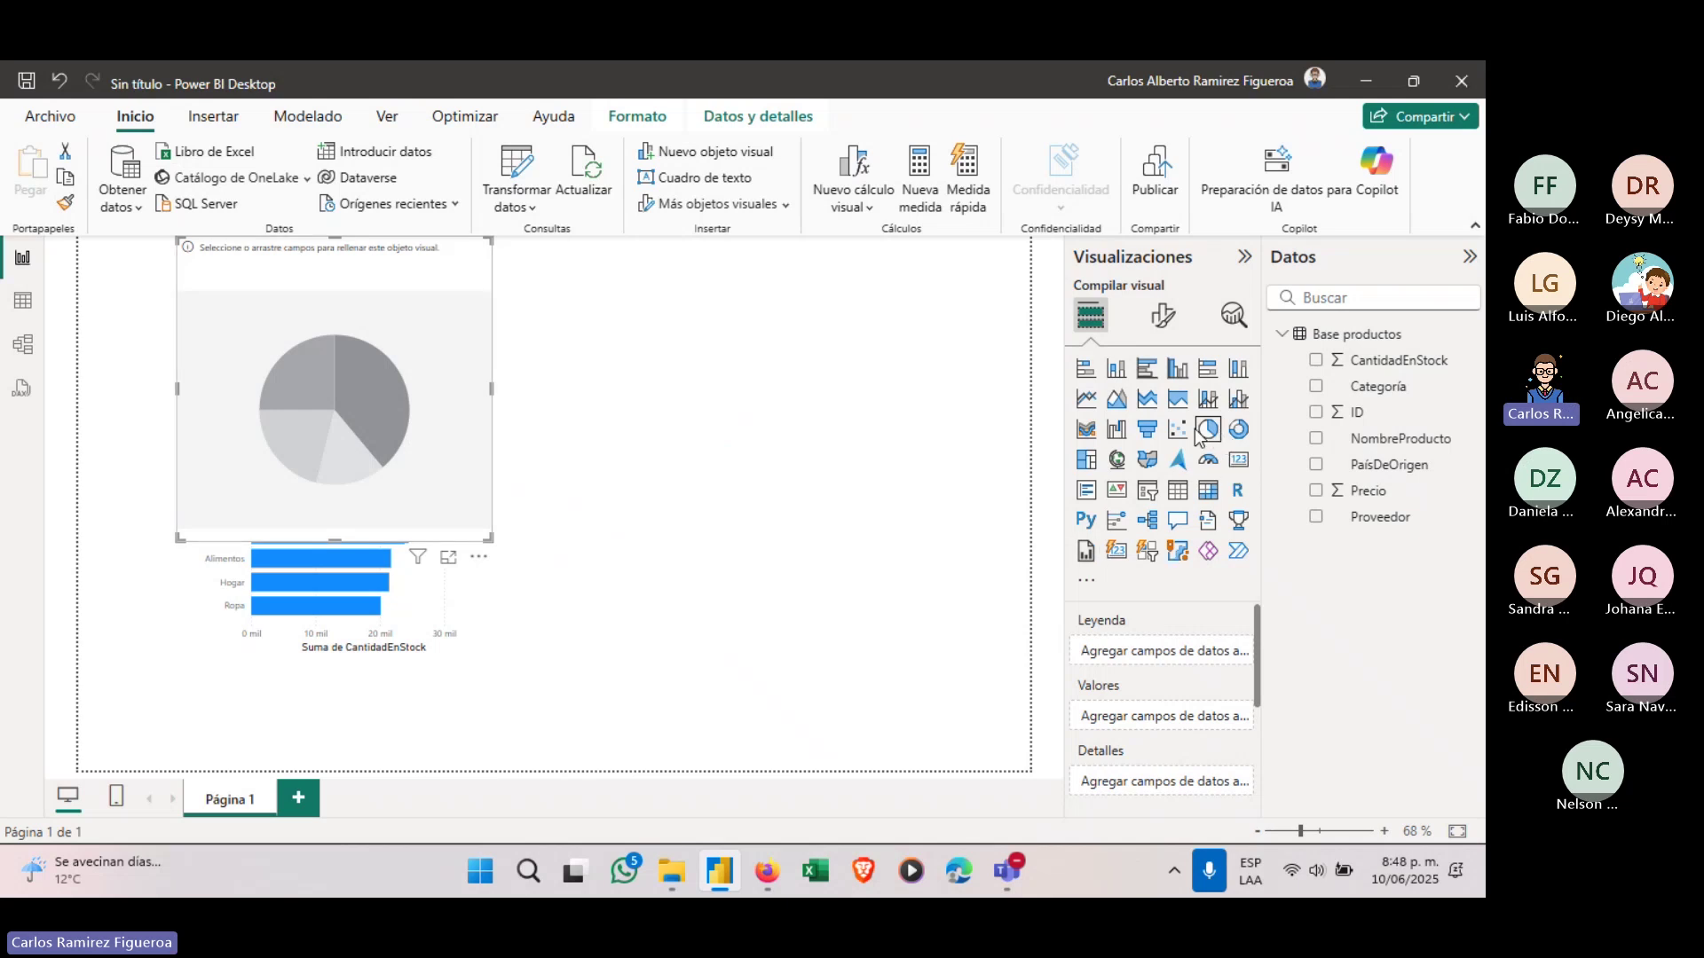
left_click_drag(419, 361, 779, 484)
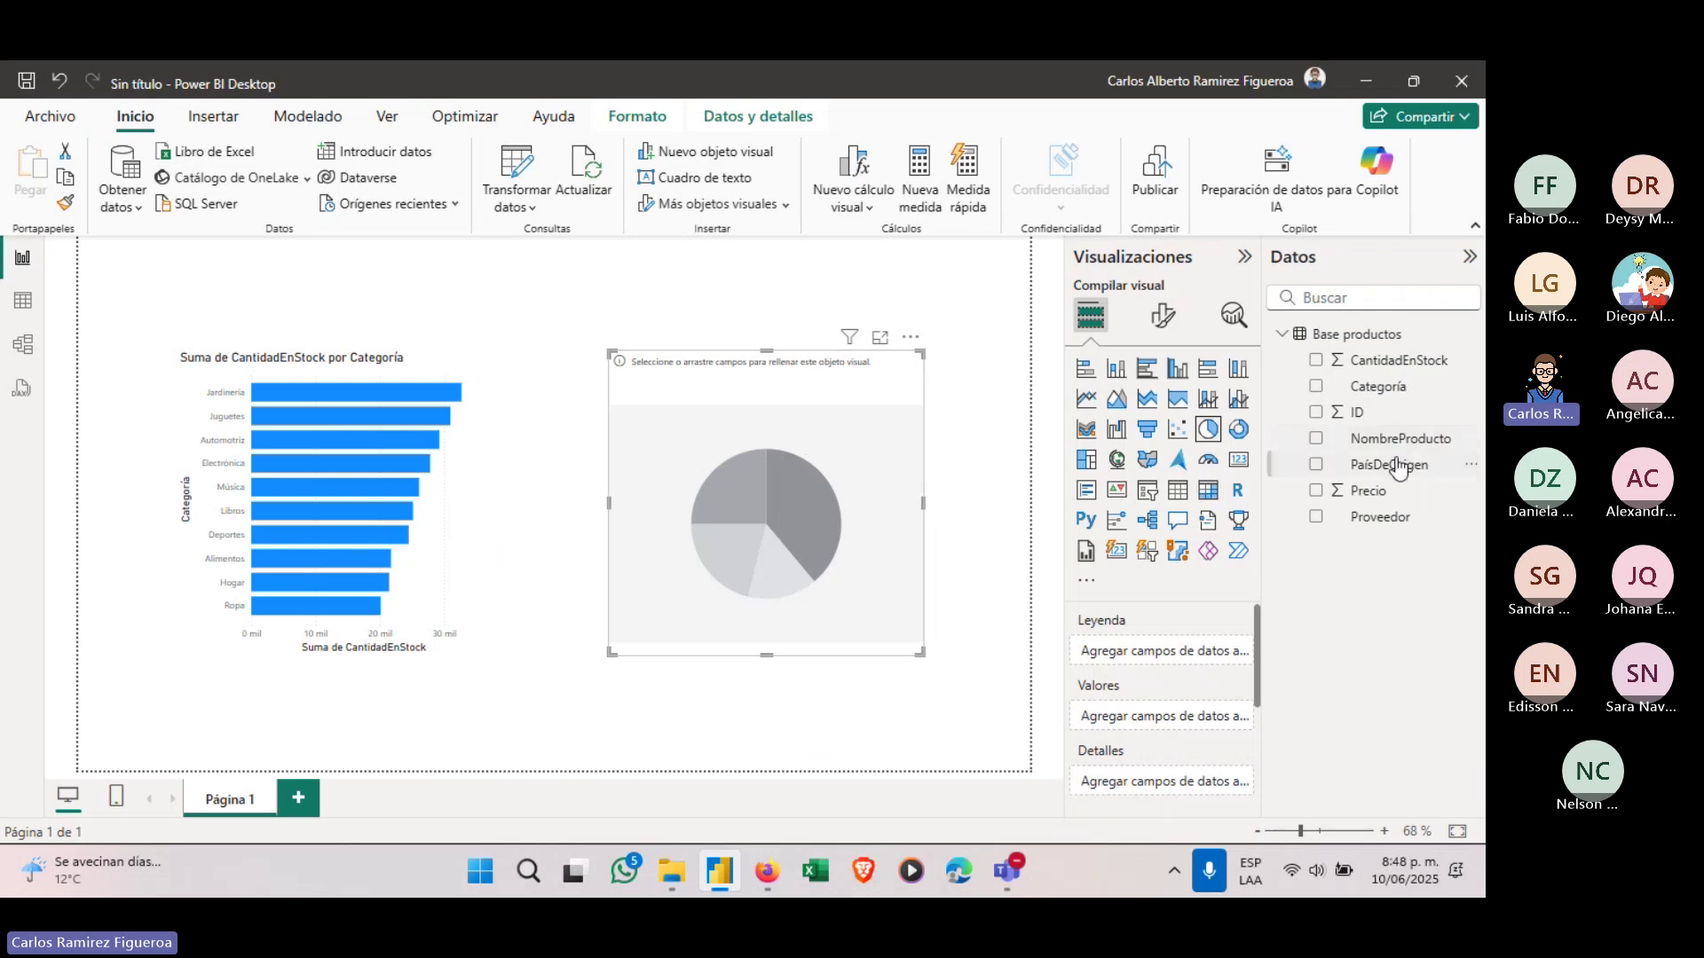
left_click_drag(1388, 464, 790, 455)
left_click(1338, 493)
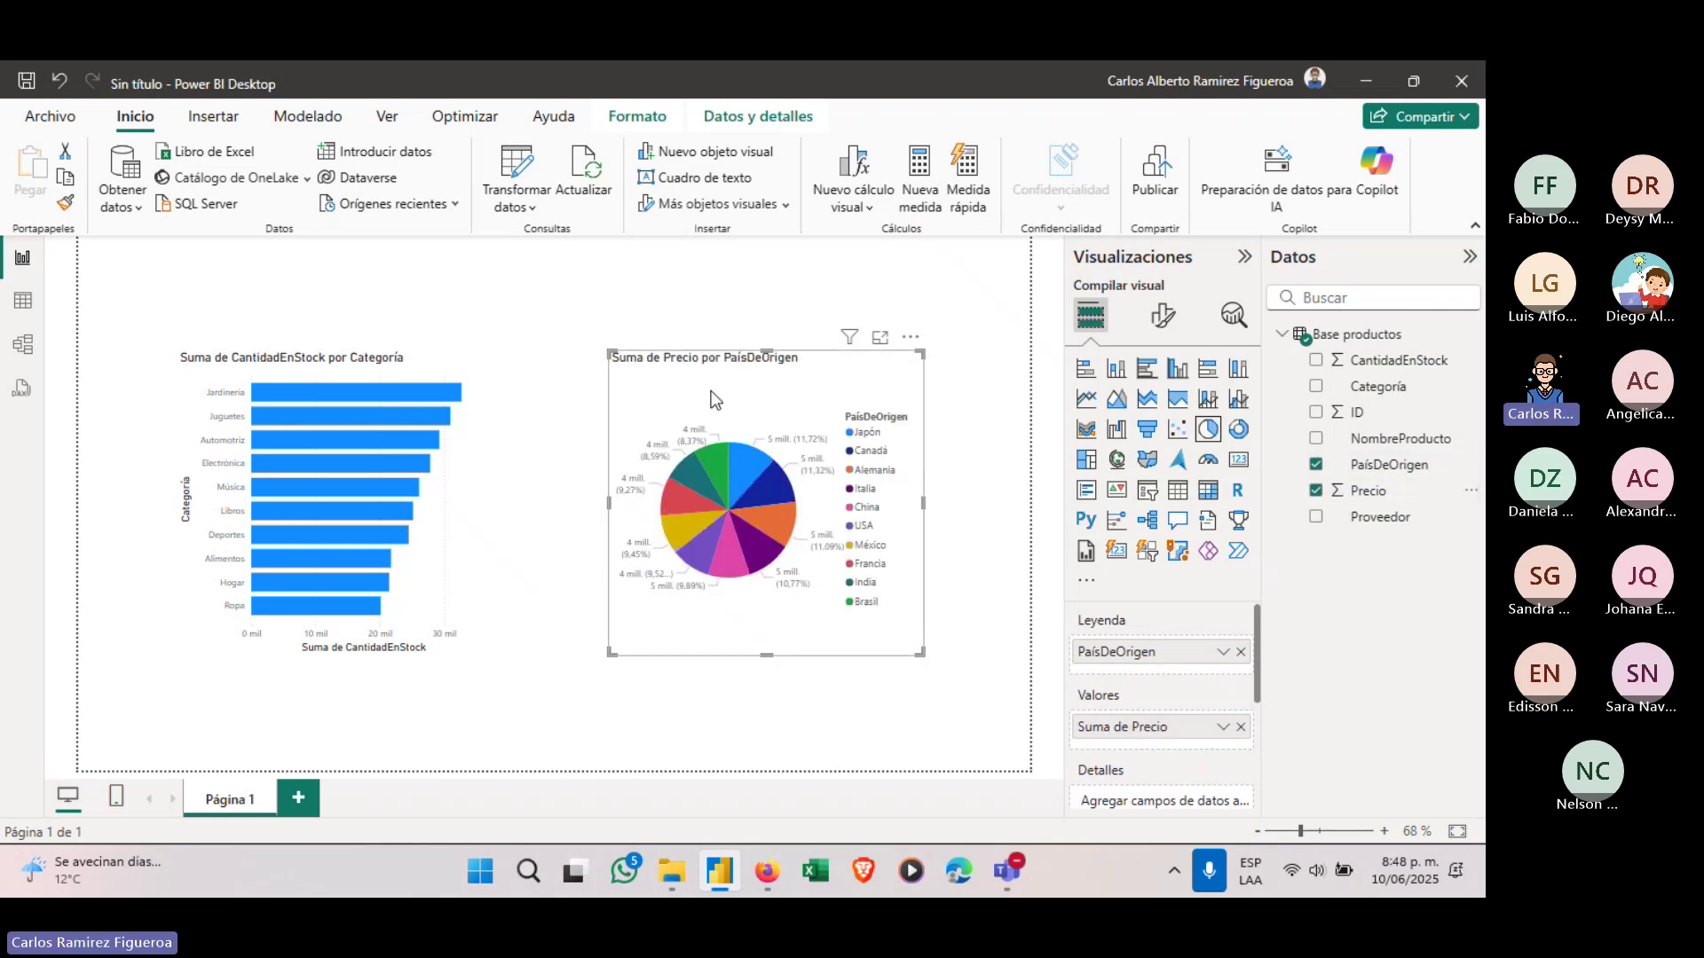
Cross-highlight the charts by the Jardinería bar, point arrows at the bar and the pie, underline Jardinería, and clear the annotations.
mouse_move(759, 493)
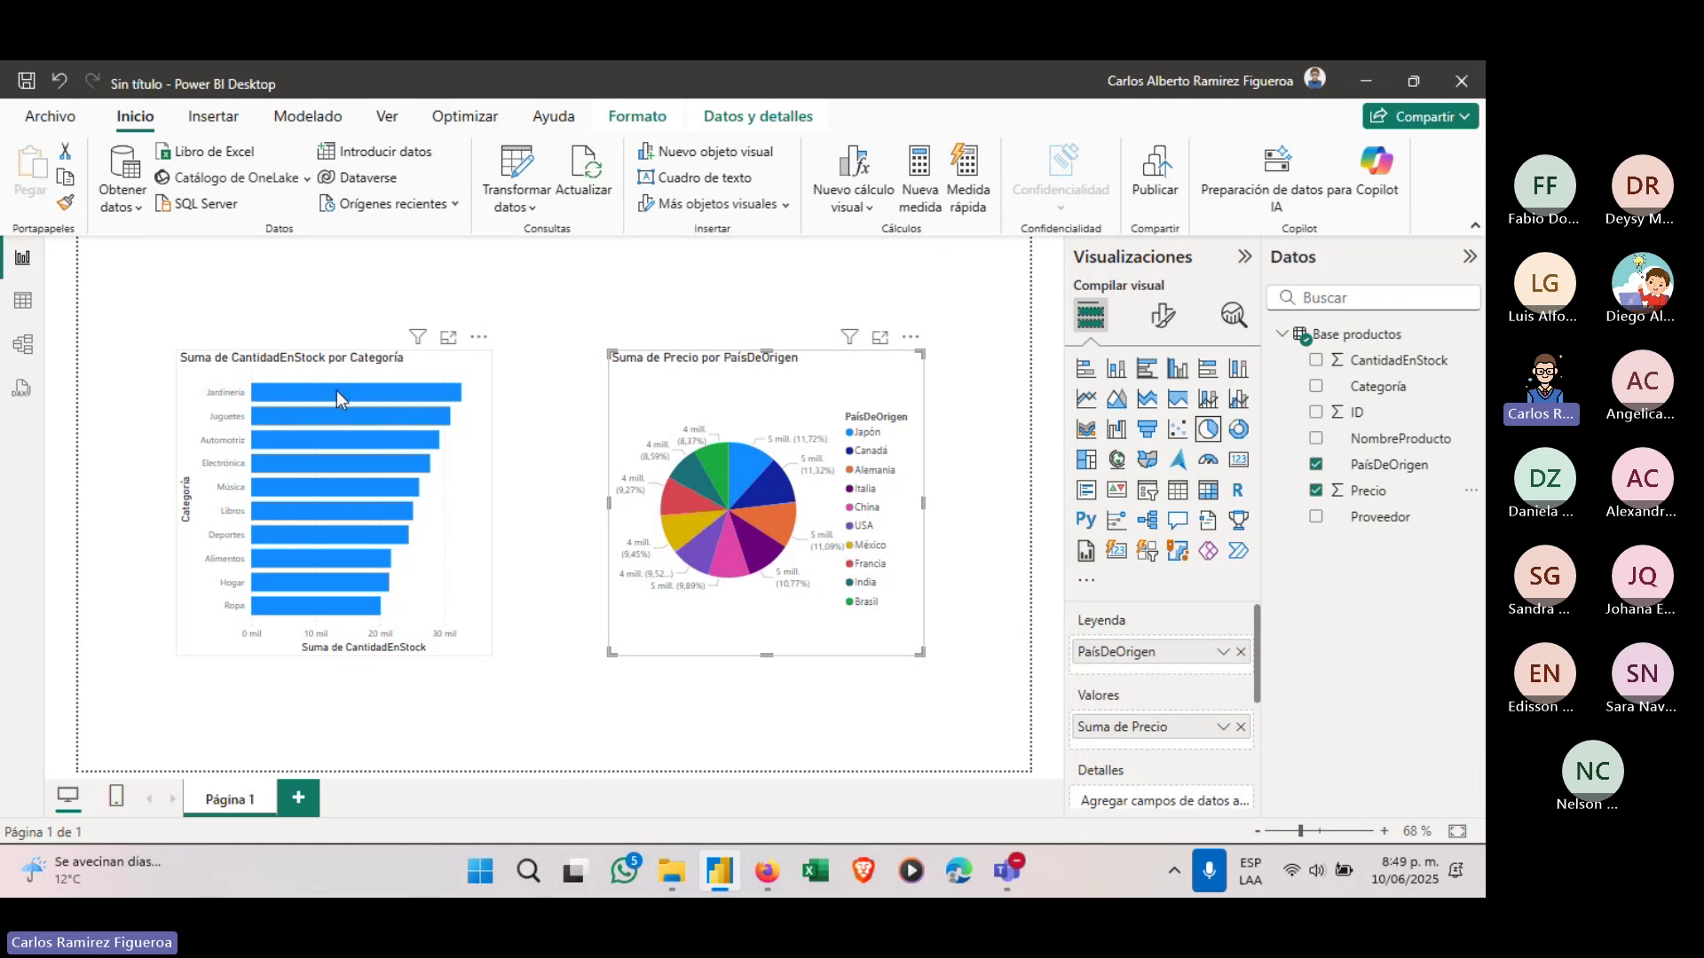
mouse_move(336, 398)
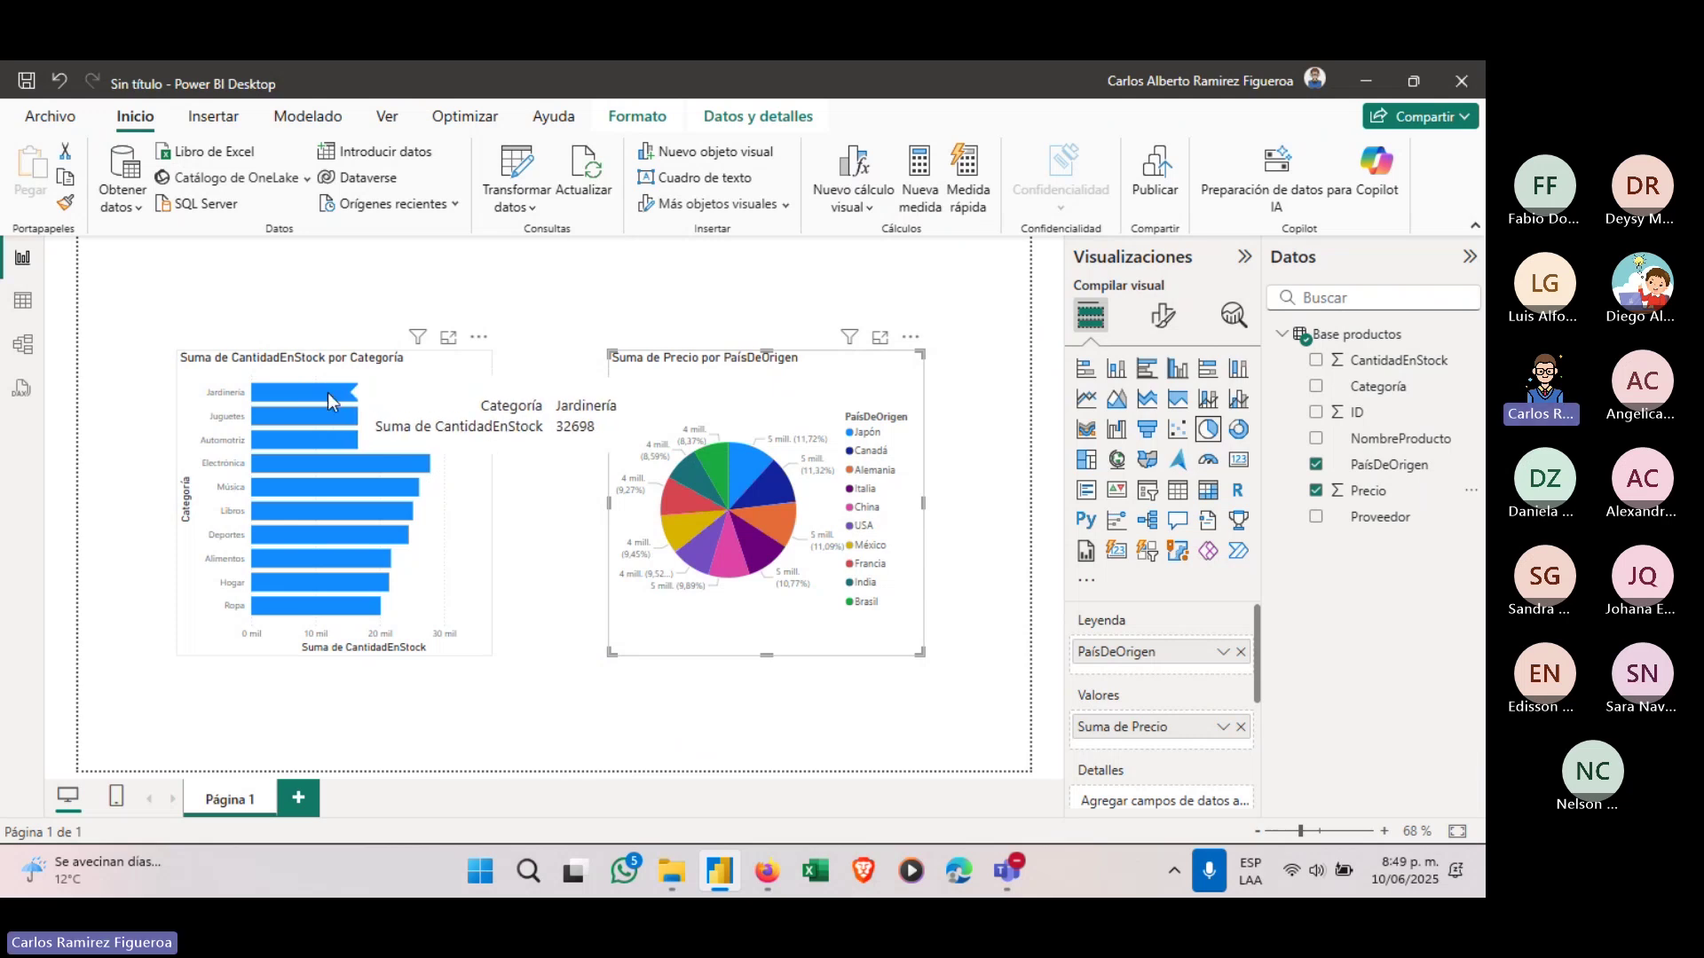
left_click(328, 395)
key("ctrl+2")
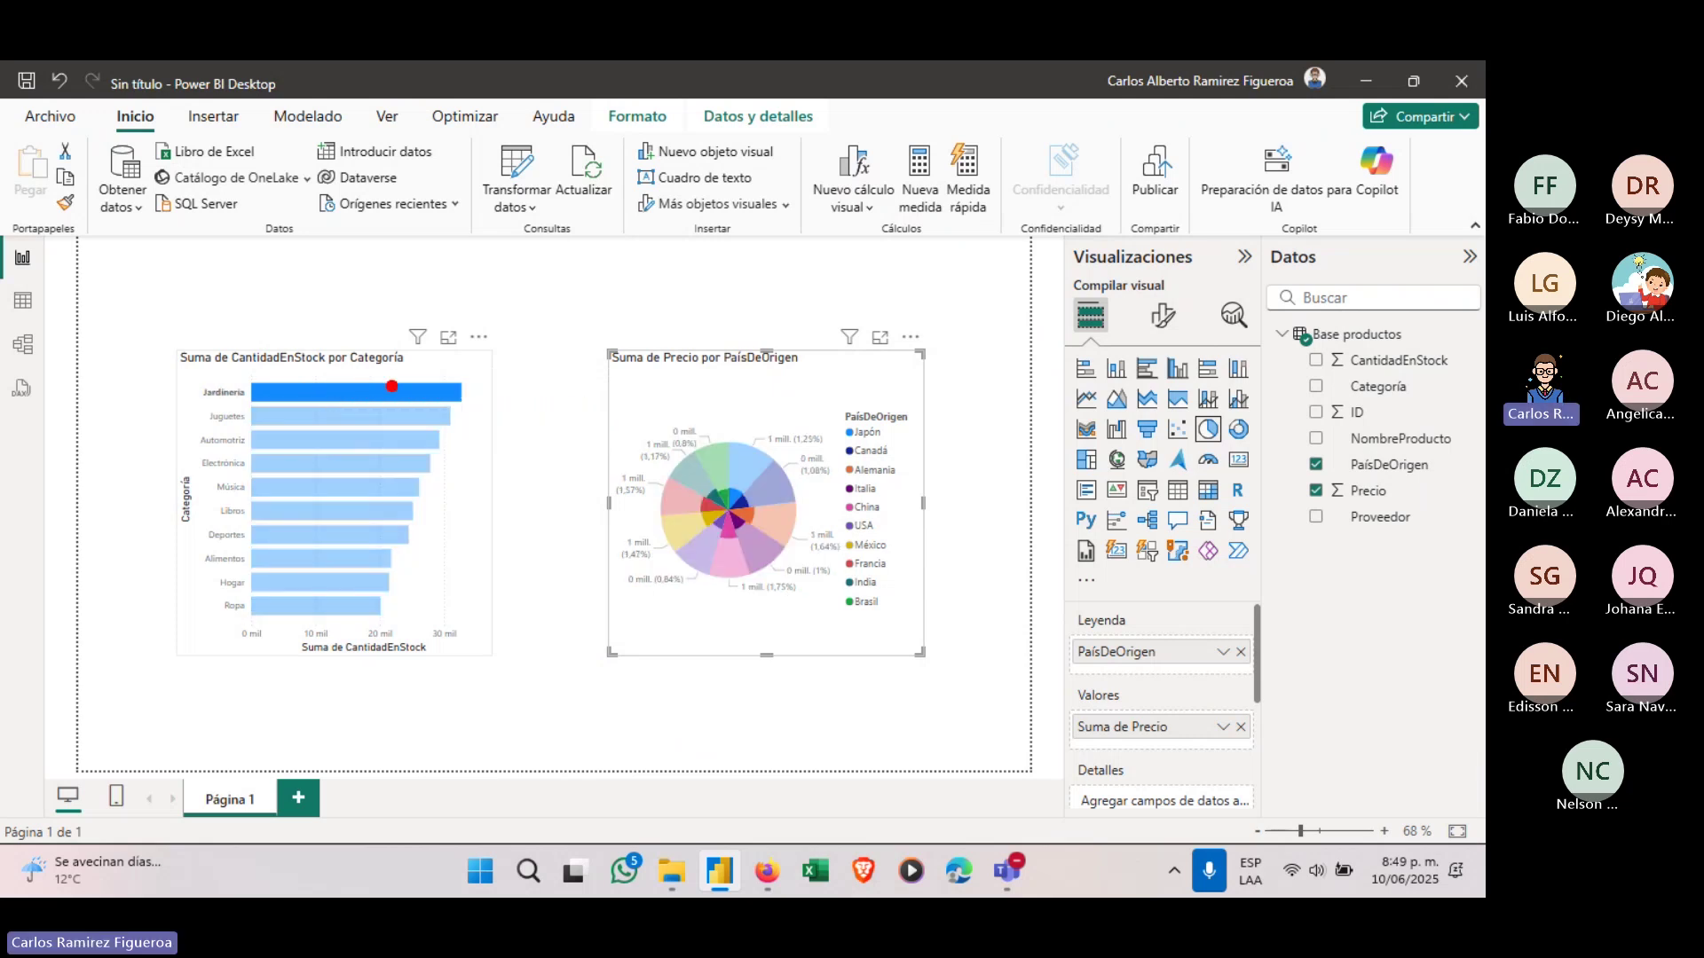
left_click_drag(392, 386, 599, 277)
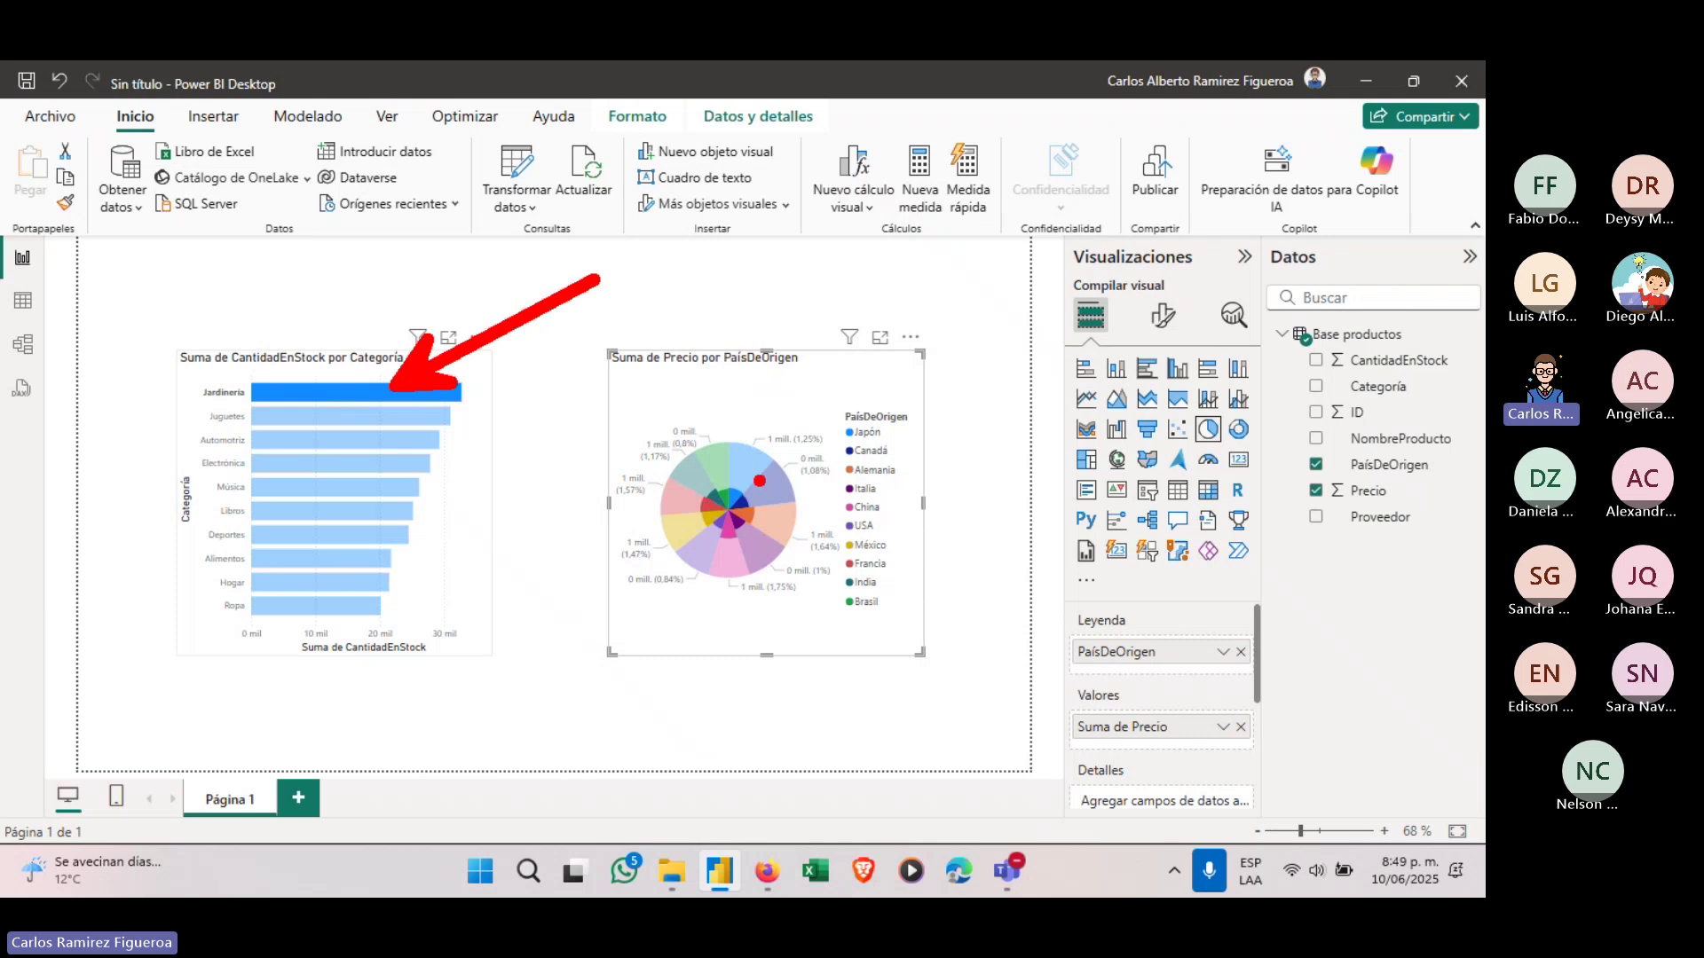
left_click_drag(756, 483, 982, 328)
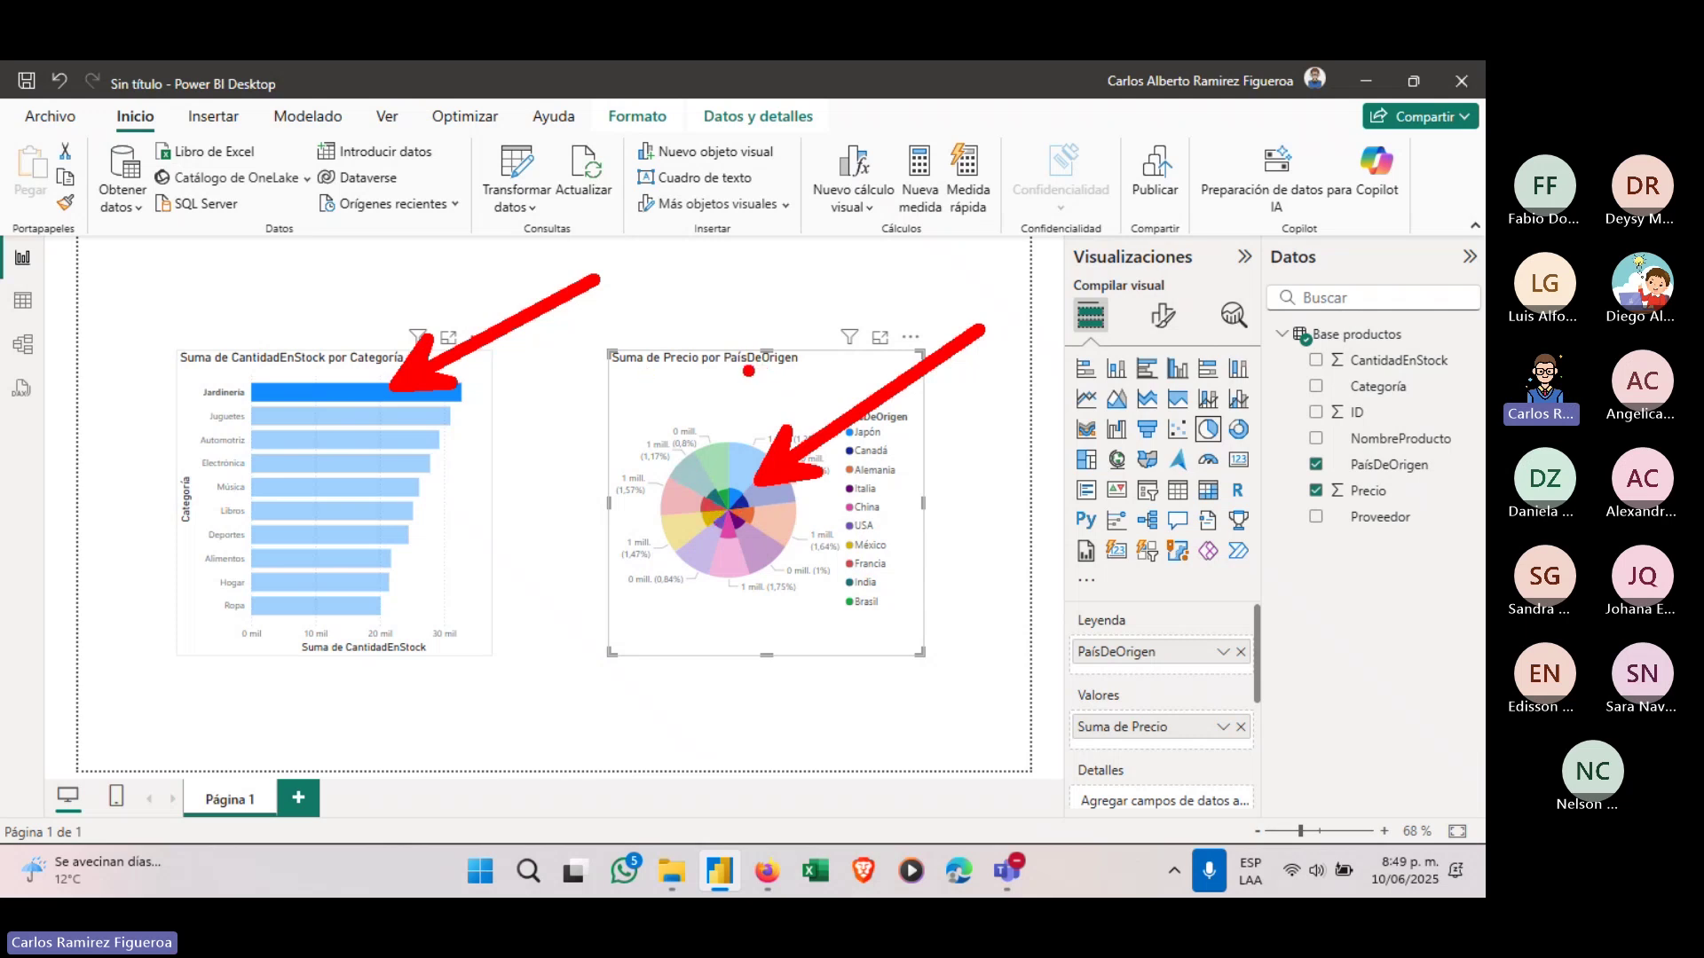
left_click_drag(195, 407, 469, 407)
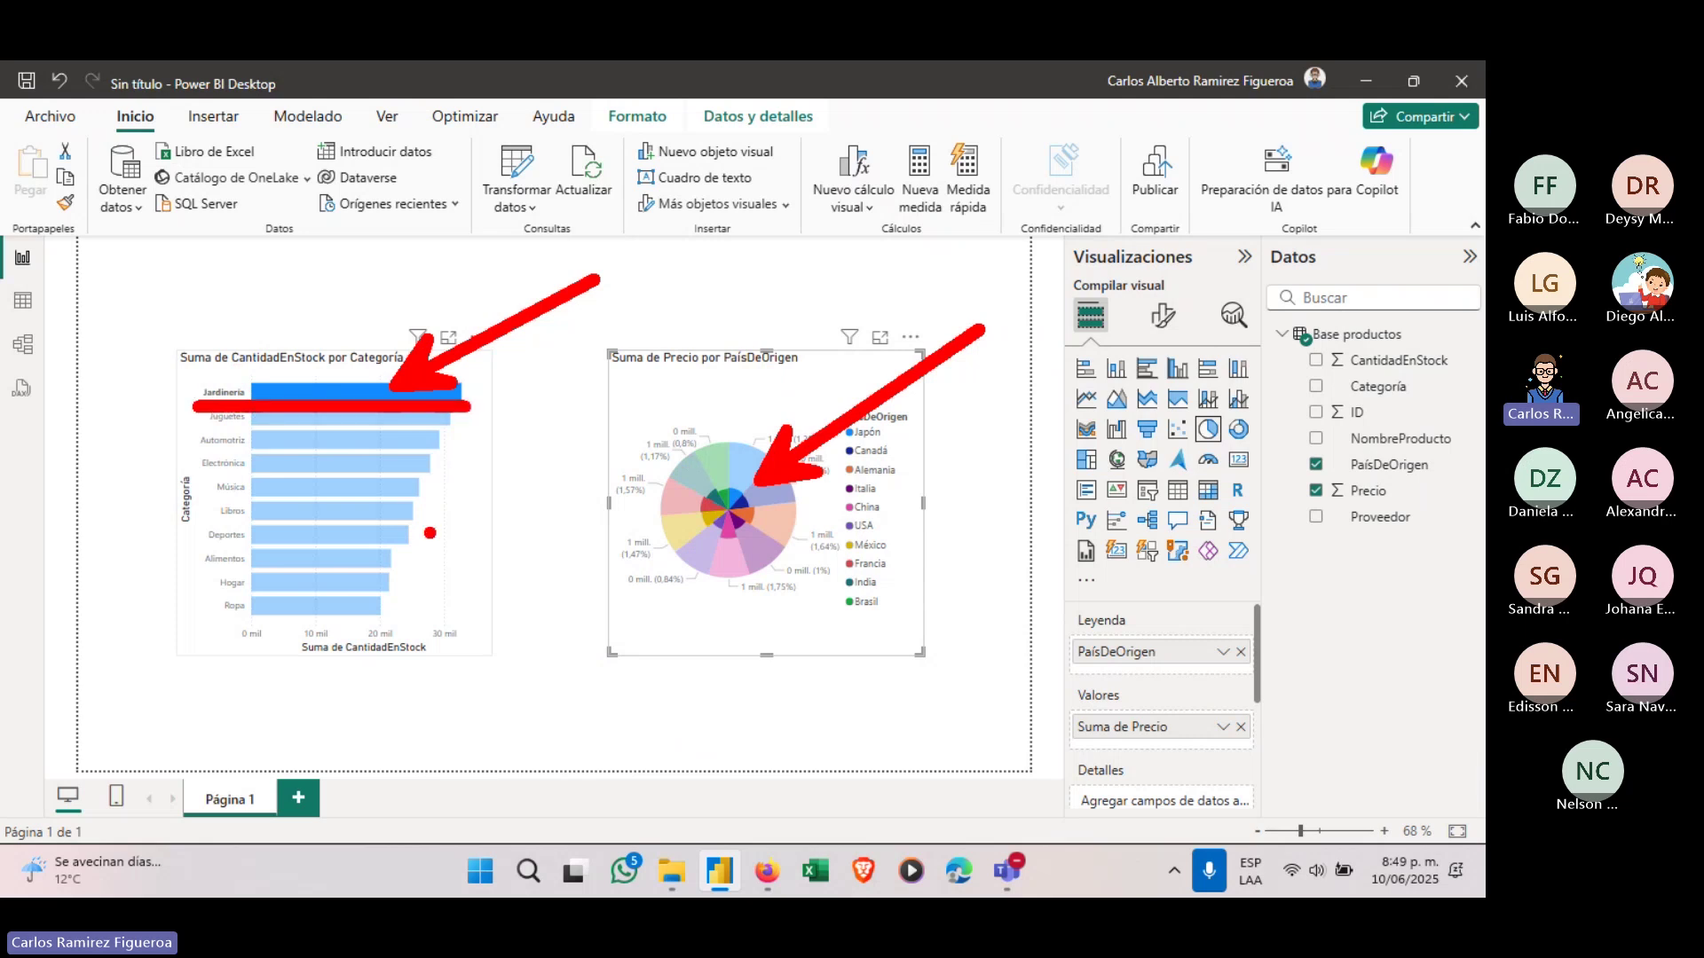
key("Escape")
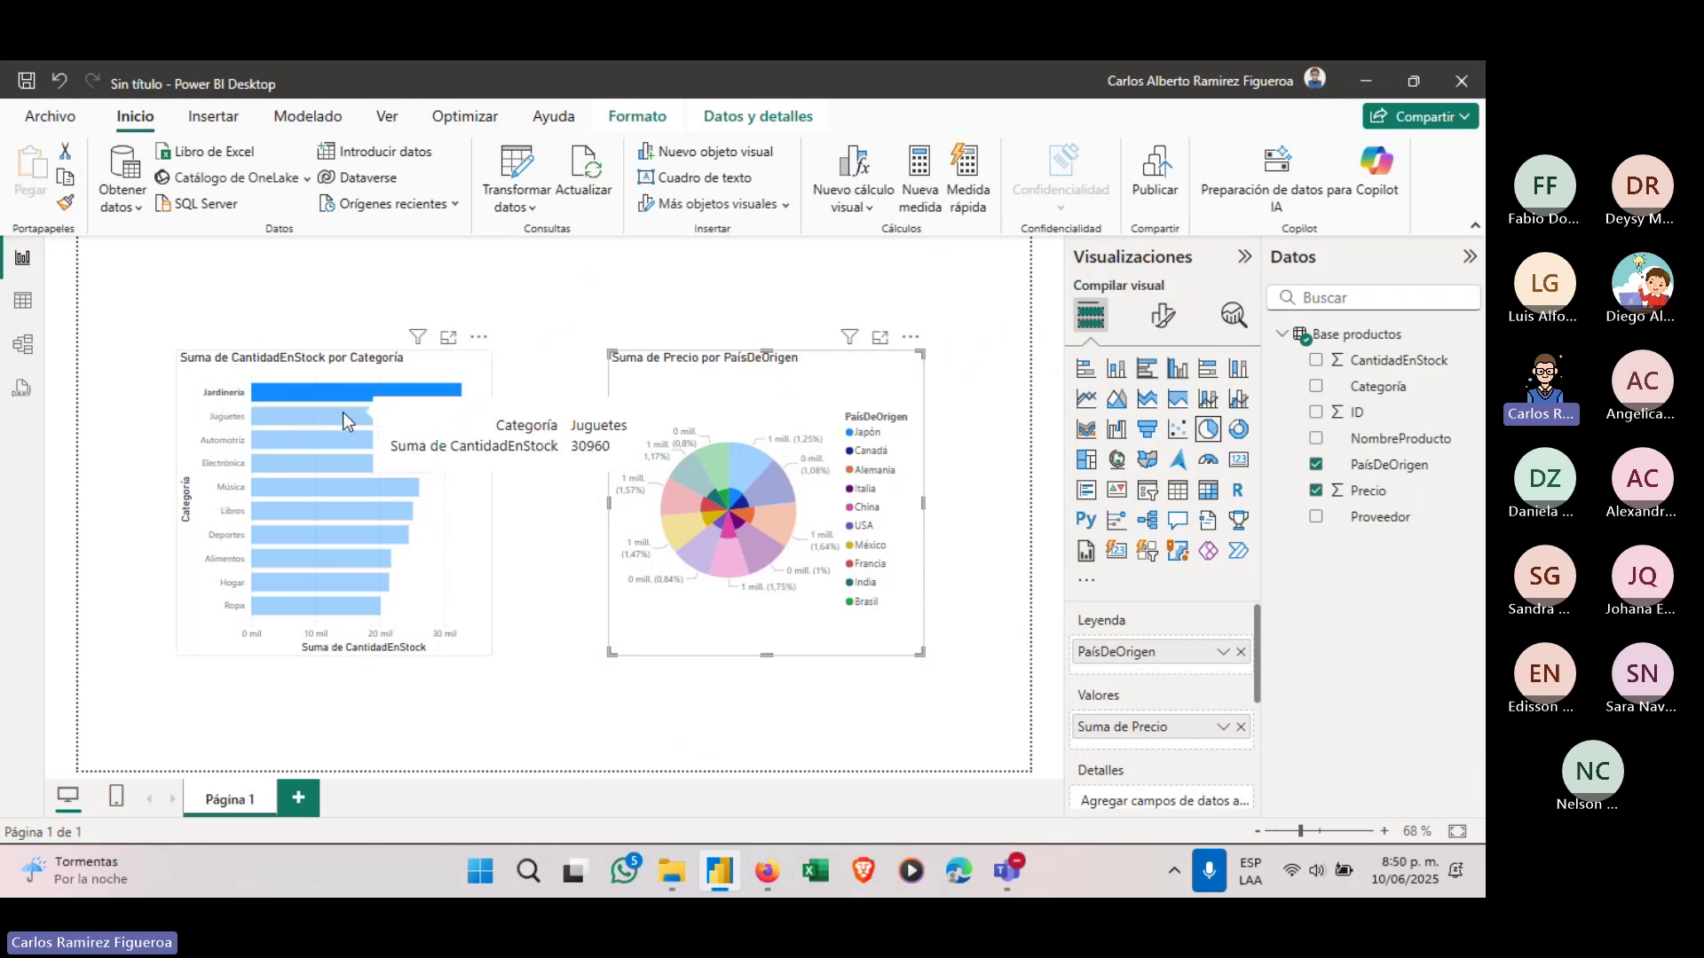
Cross-highlight the pie chart by the Juguetes bar, and clear the selection.
left_click(342, 414)
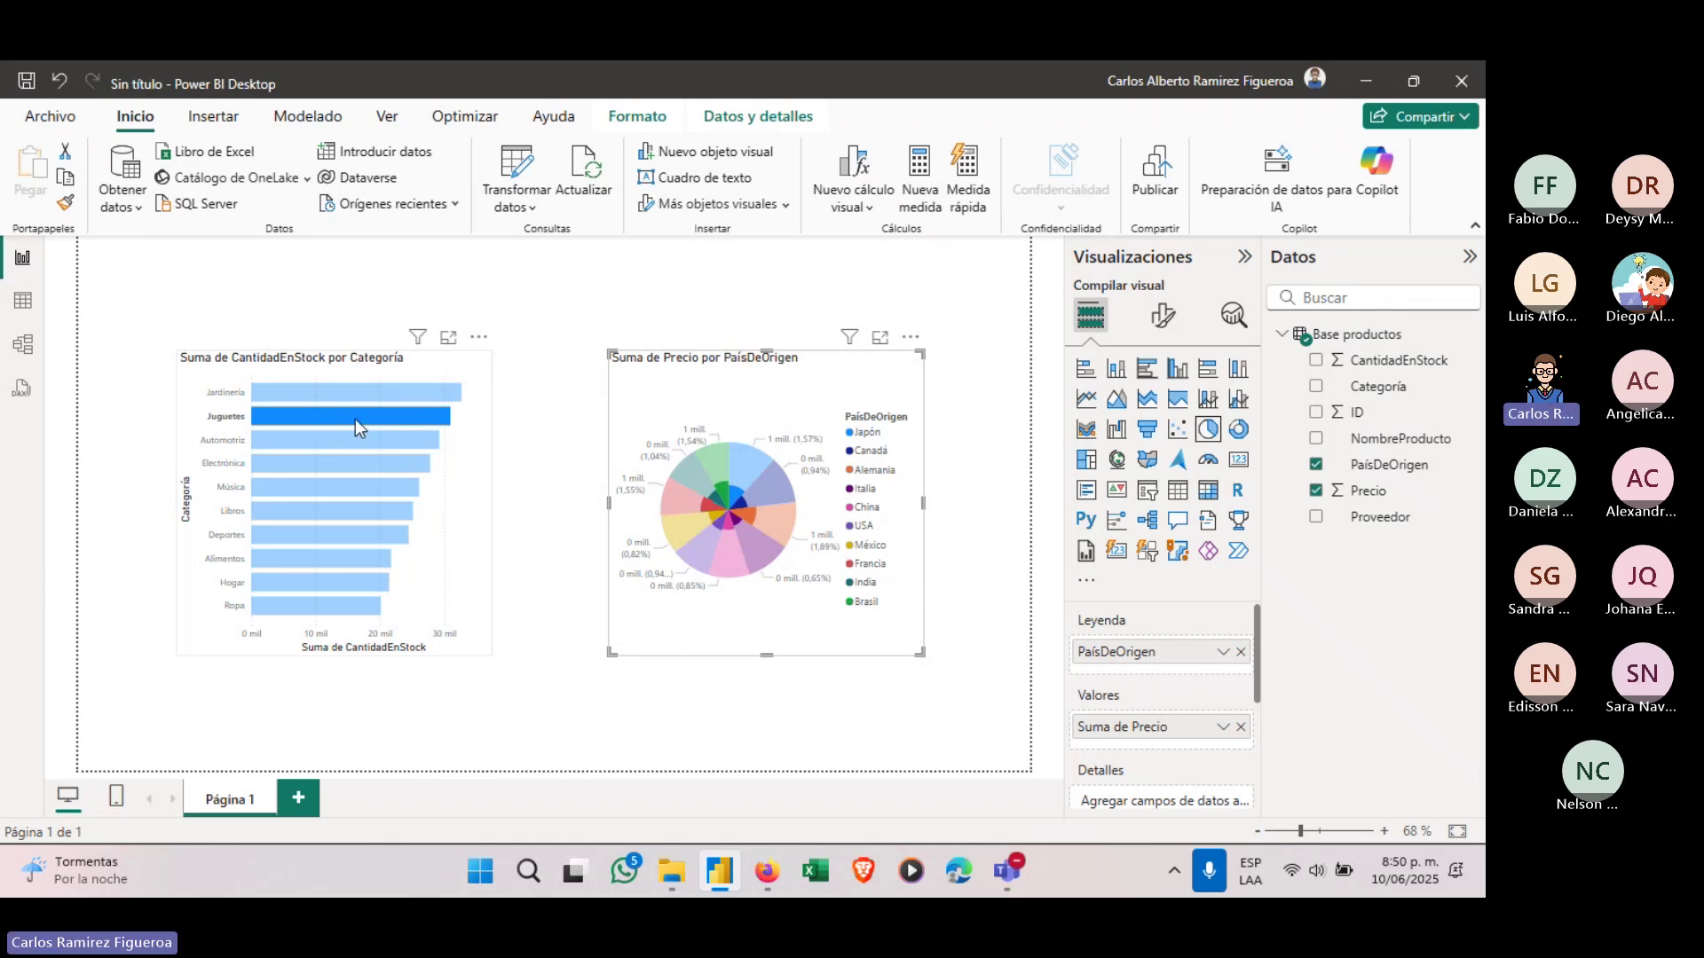
mouse_move(348, 415)
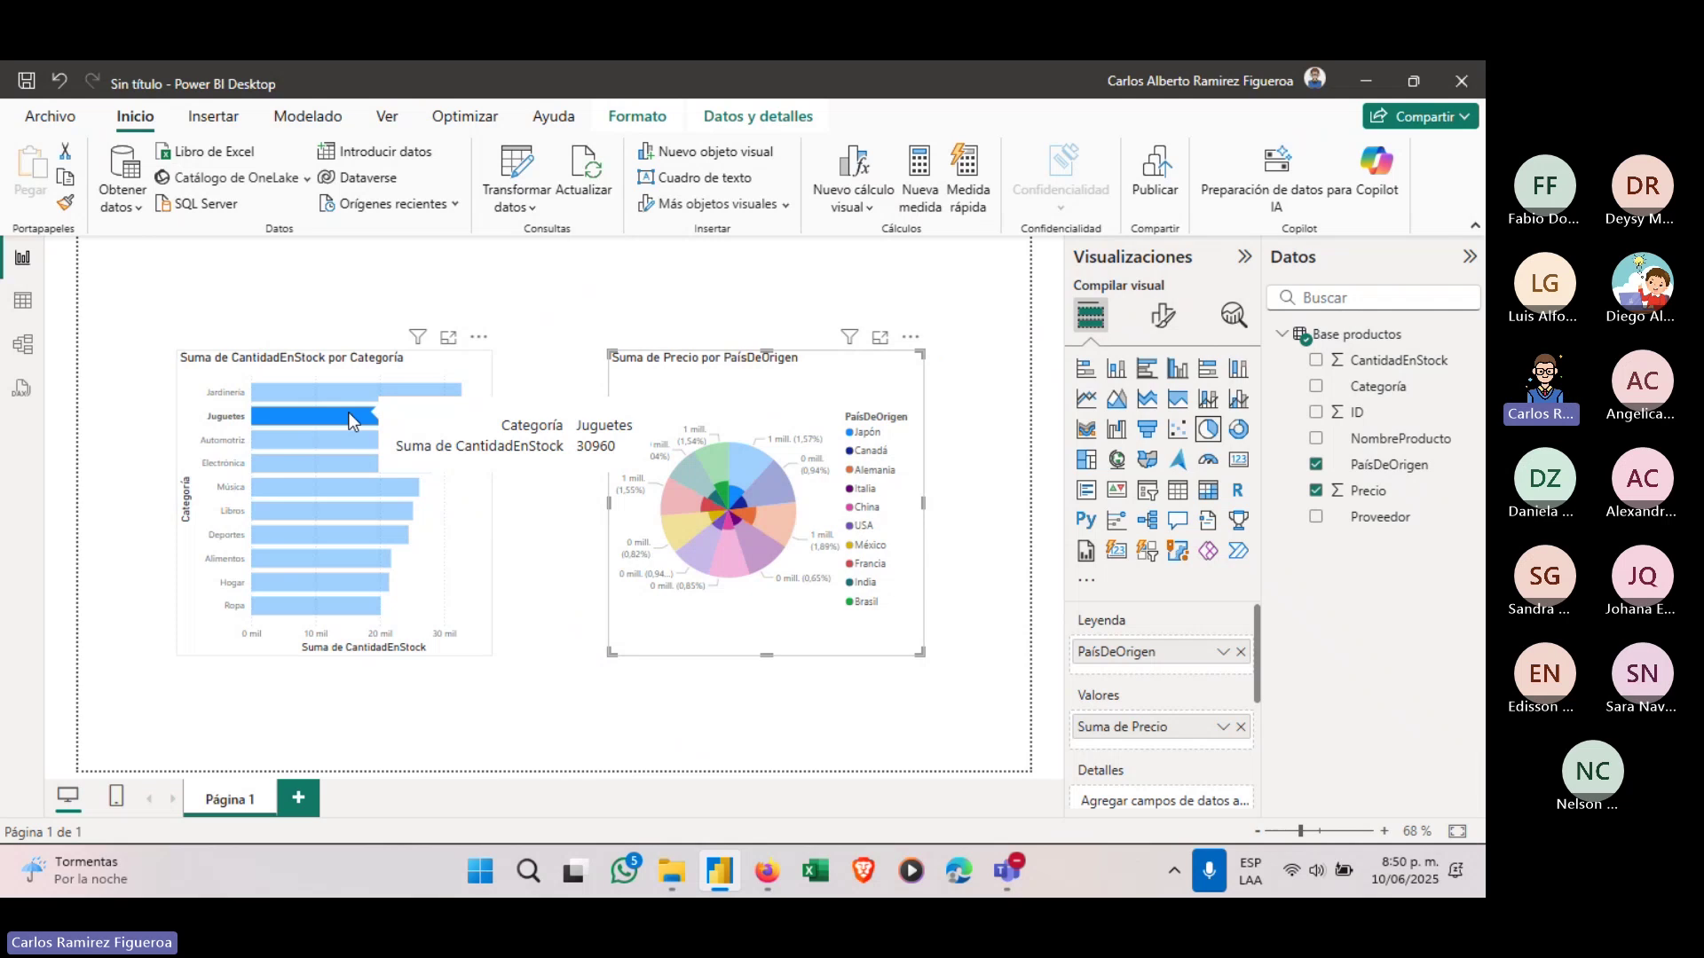
left_click(347, 412)
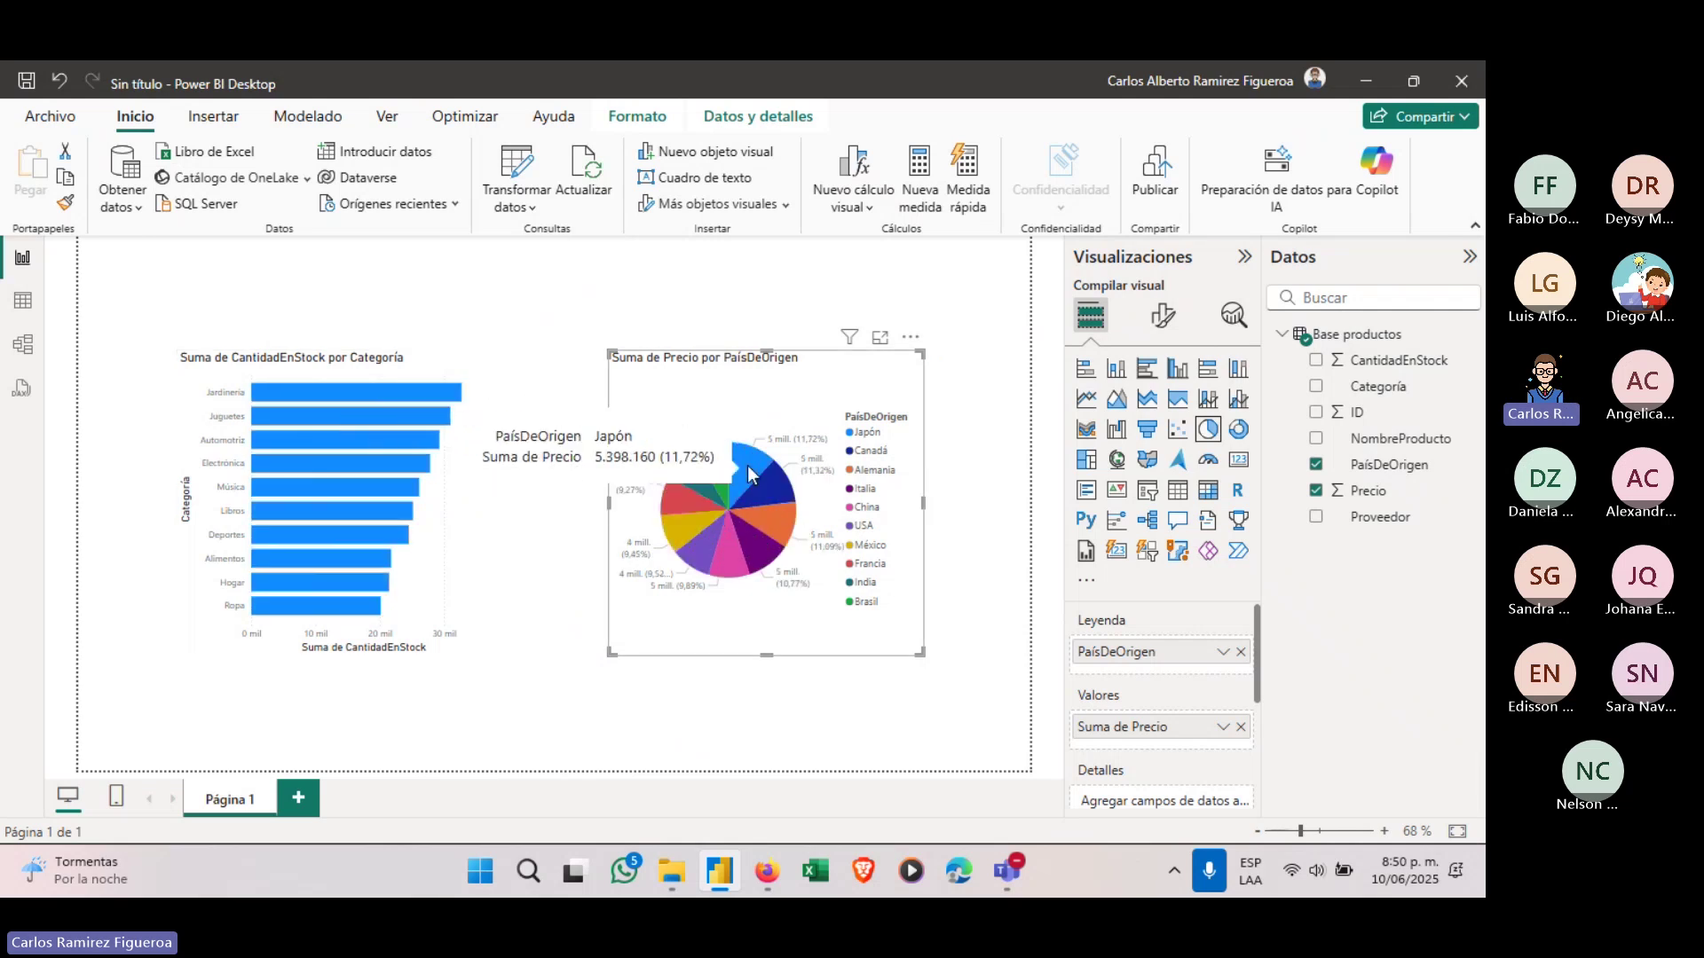
Cross-highlight the bar chart by the México slice of the pie chart, and clear the selection.
mouse_move(673, 543)
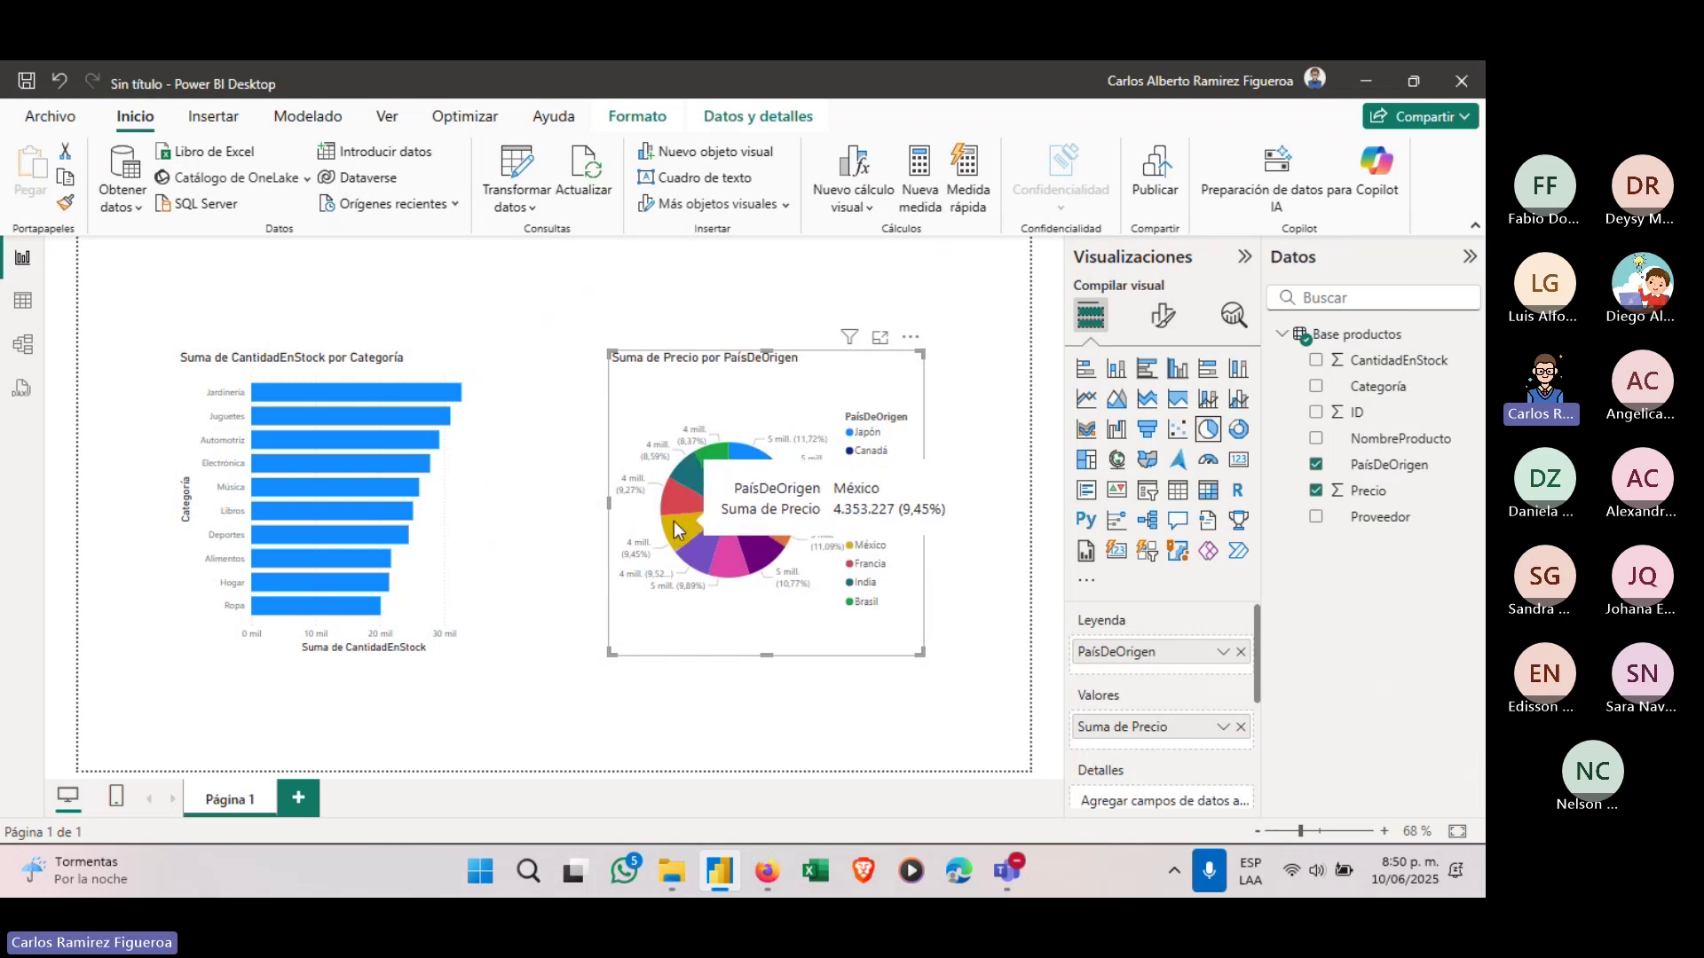
left_click(689, 530)
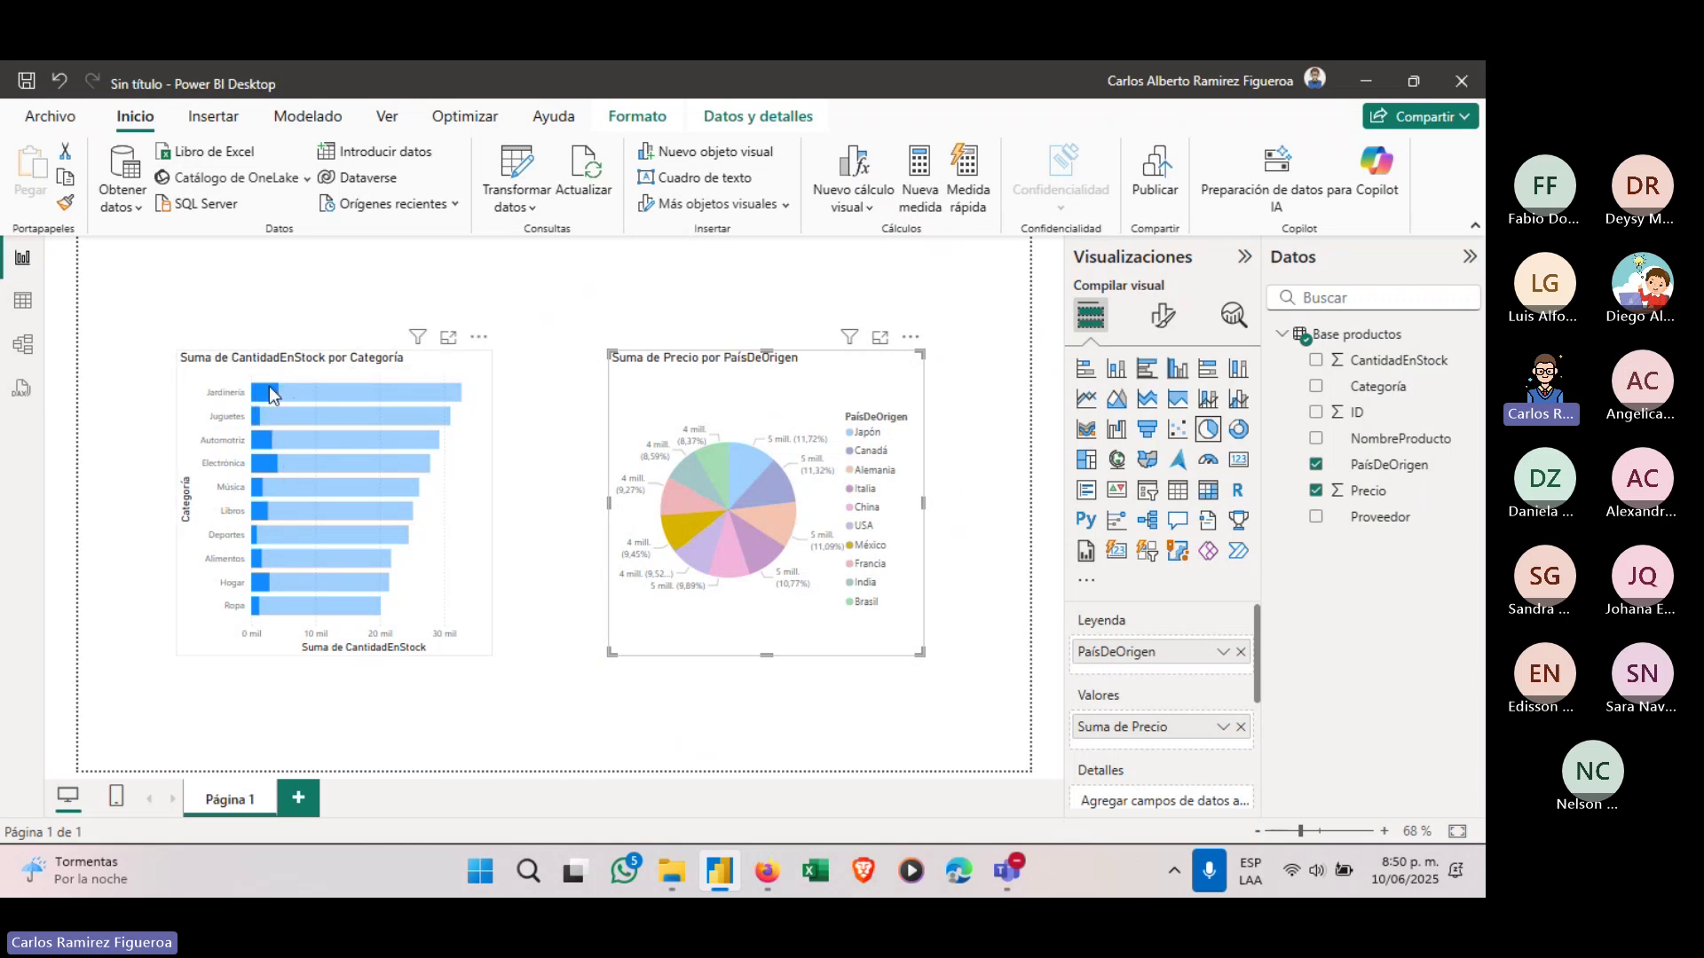
mouse_move(699, 522)
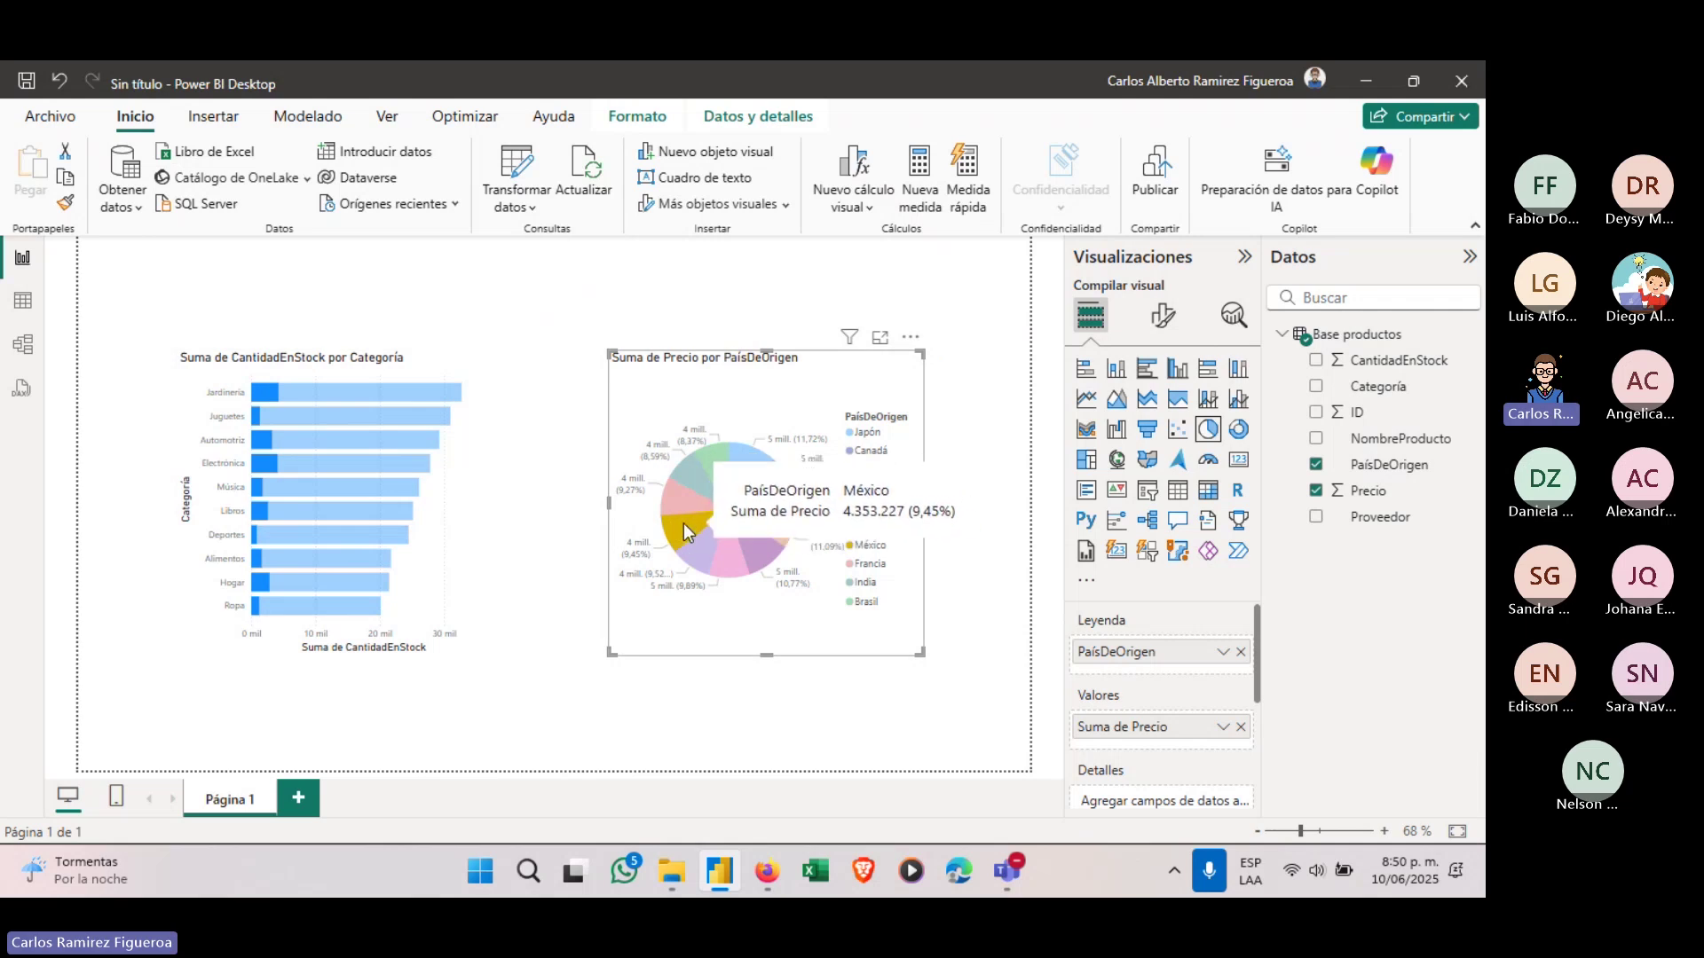
left_click(685, 530)
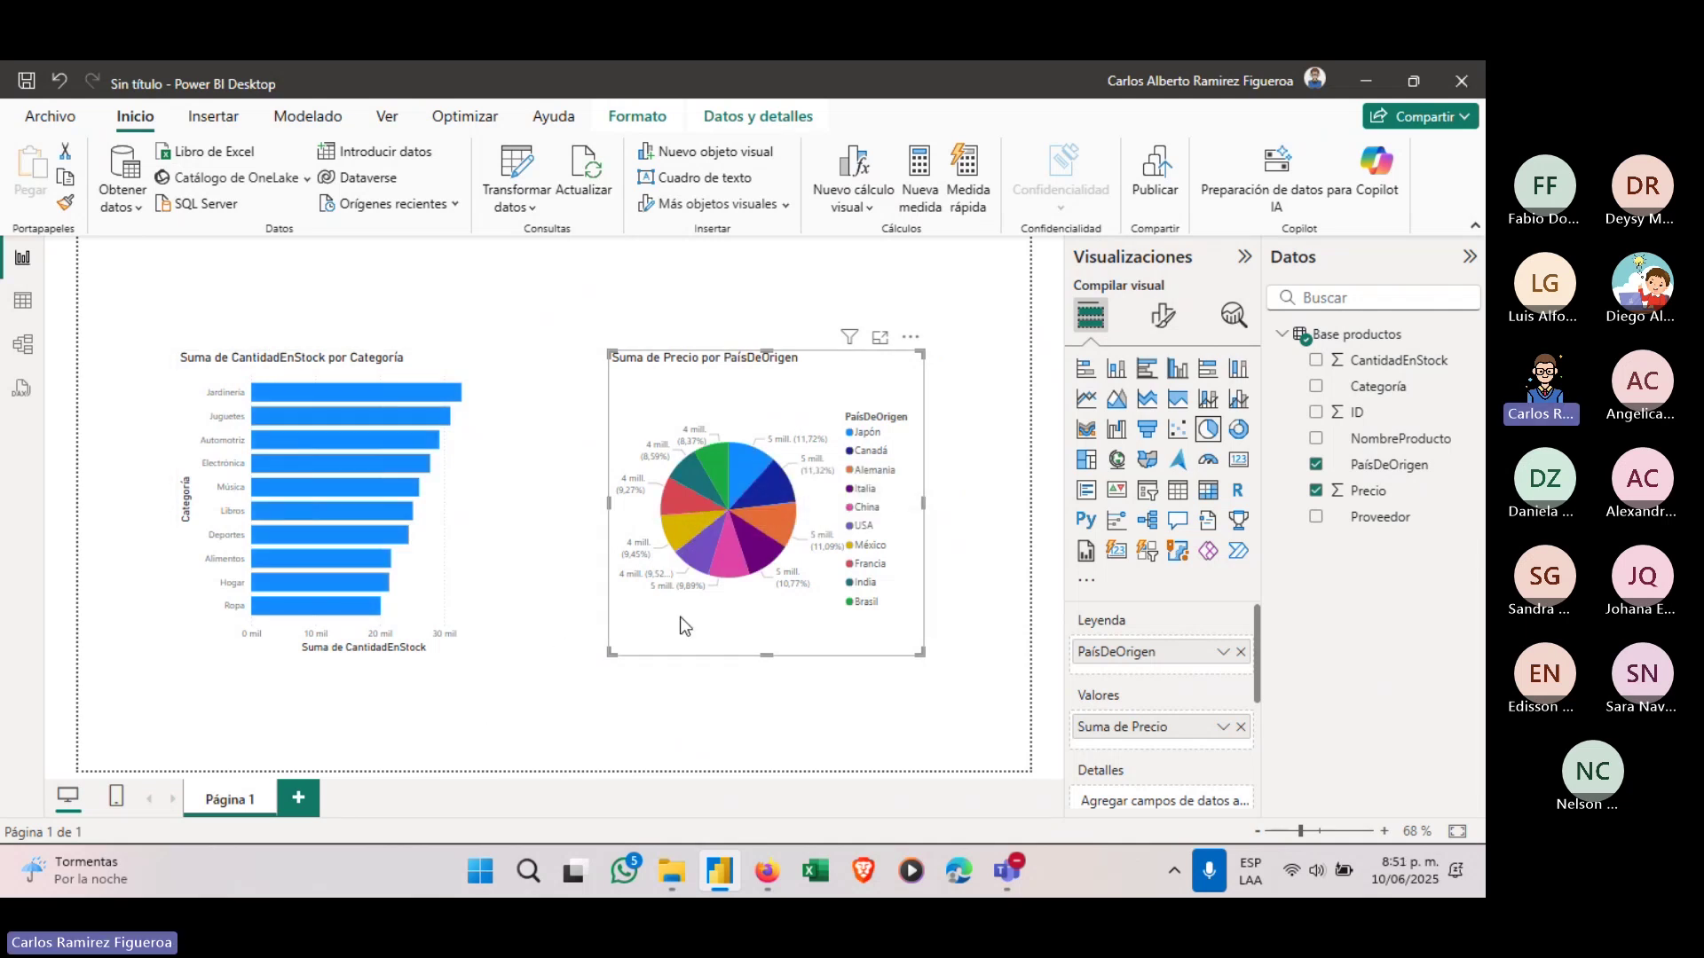
Select the México and Francia slices together to cross-highlight the bar chart, reduce the selection to México, and clear it.
mouse_move(688, 537)
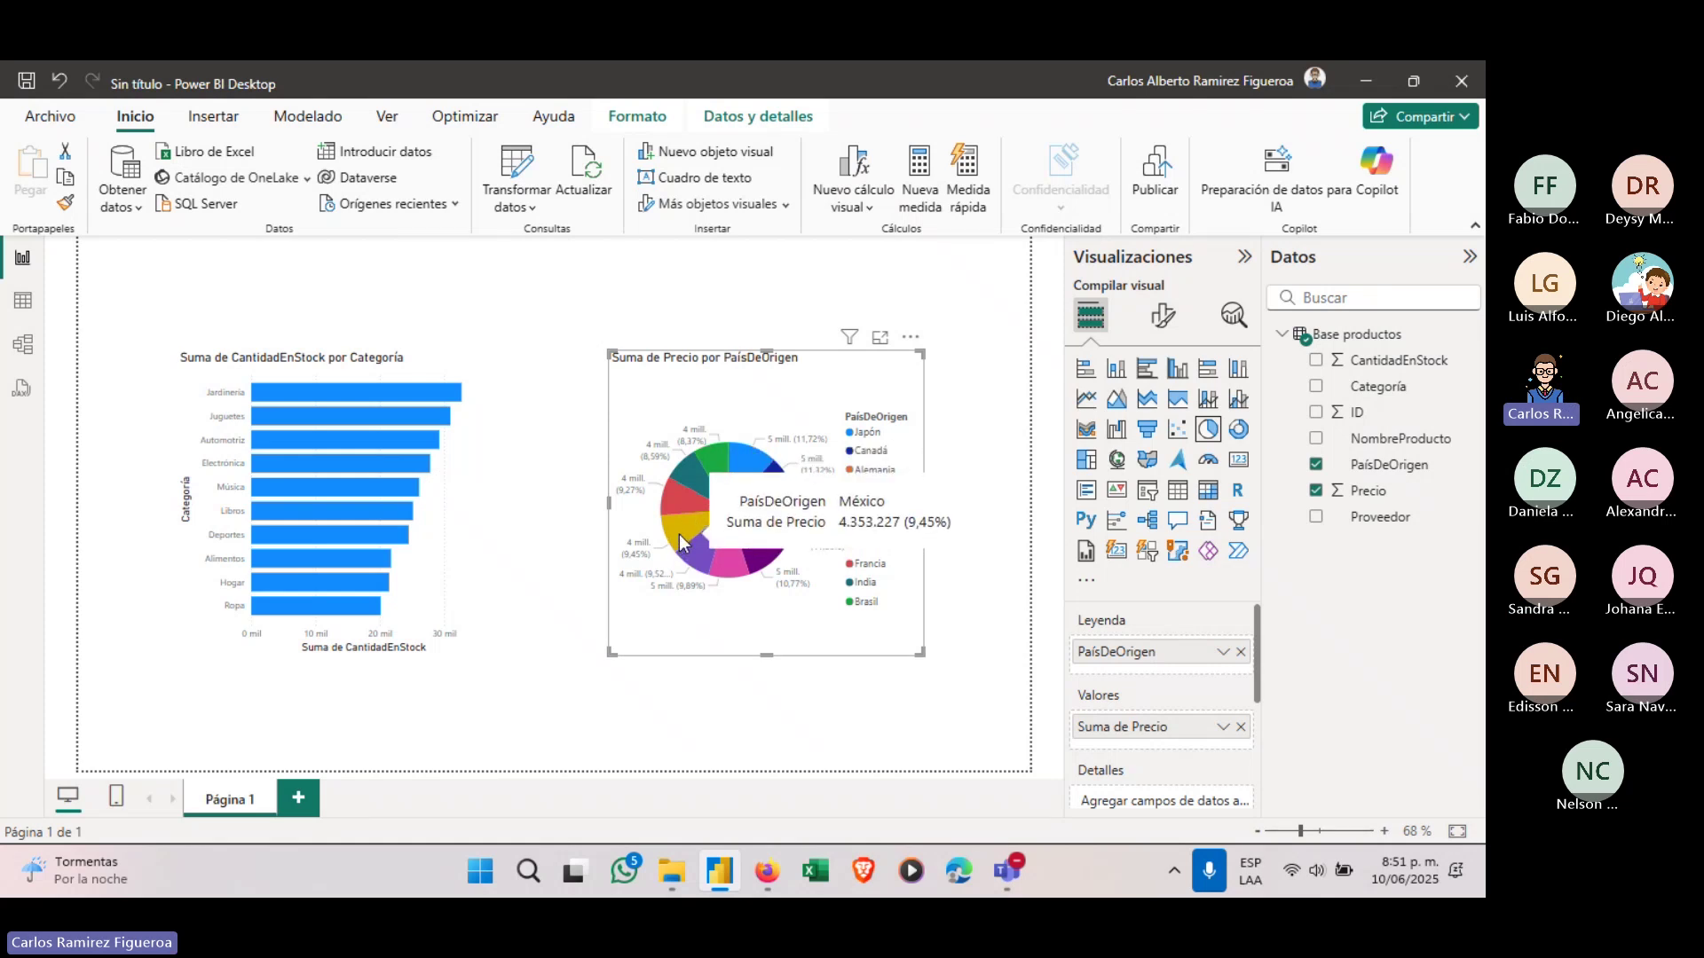
left_click(680, 539)
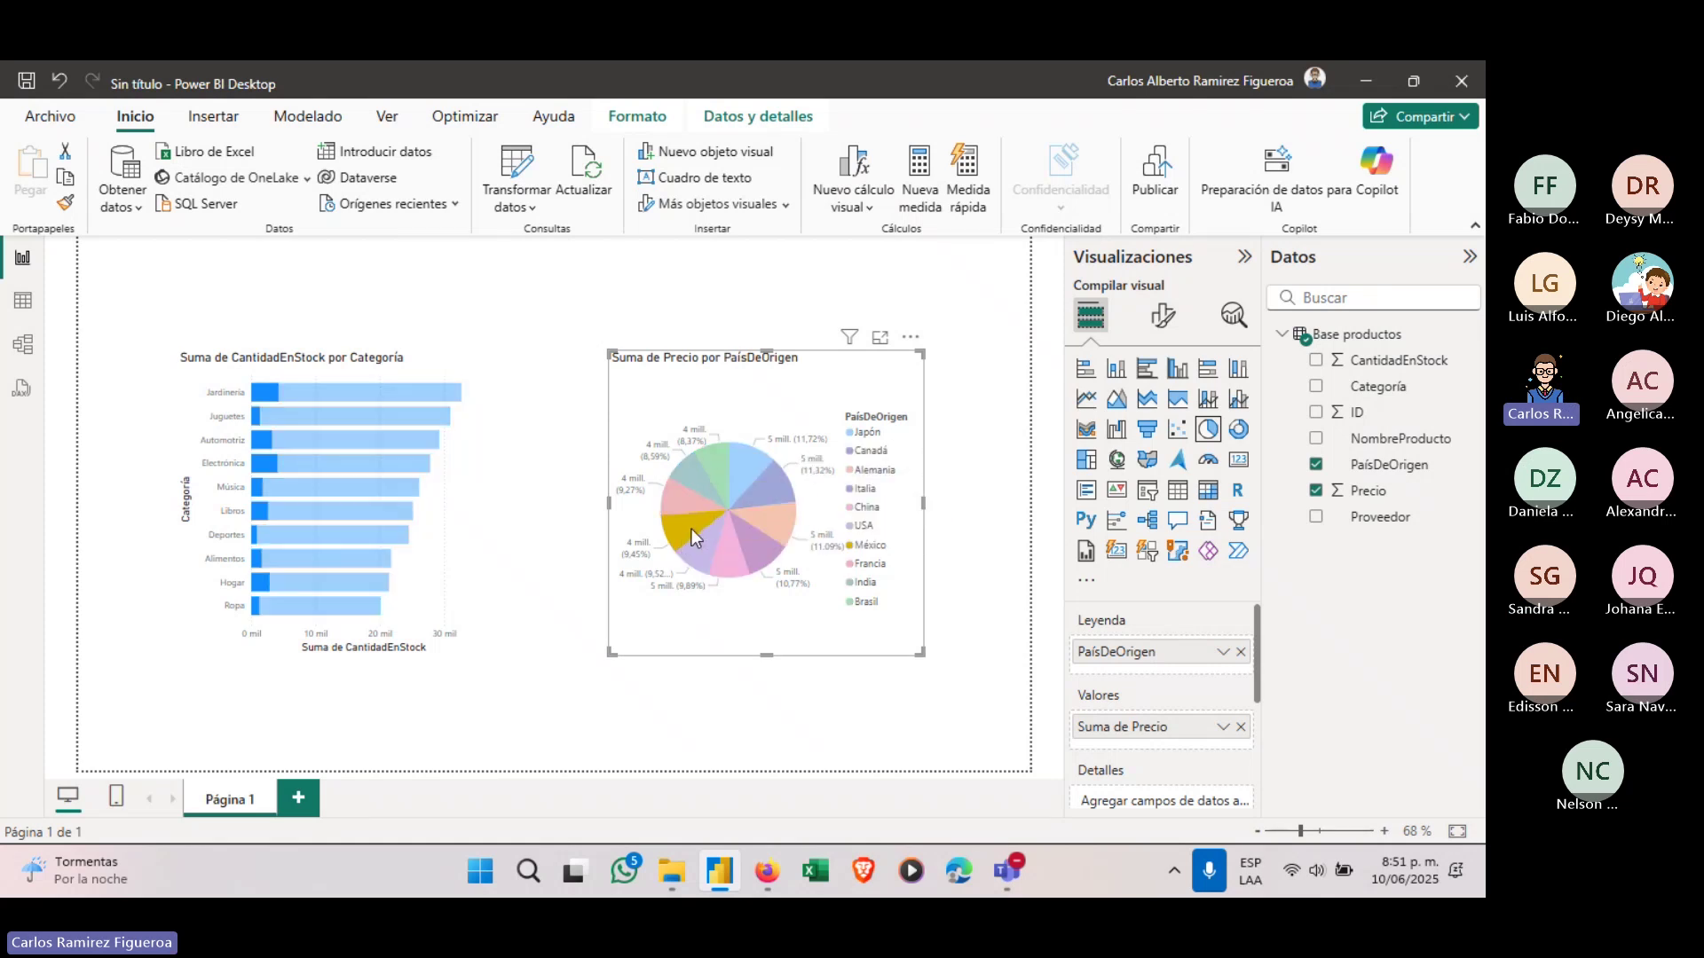
mouse_move(680, 532)
left_click(680, 504, "ctrl")
mouse_move(679, 533)
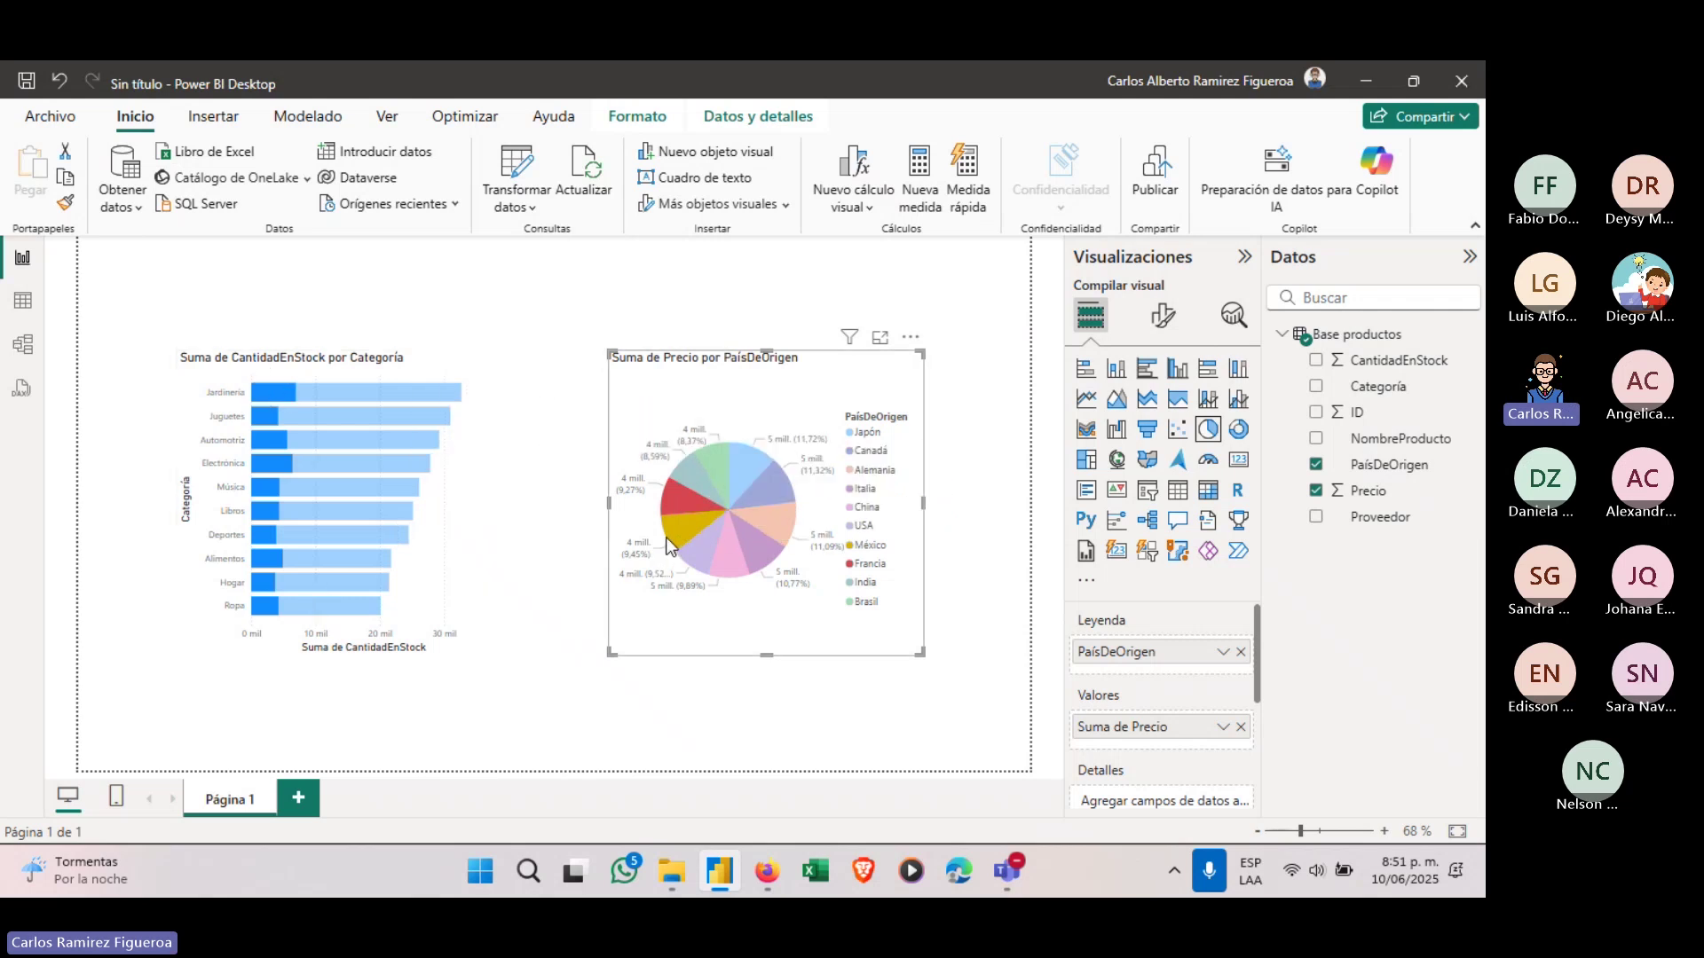
left_click(687, 530)
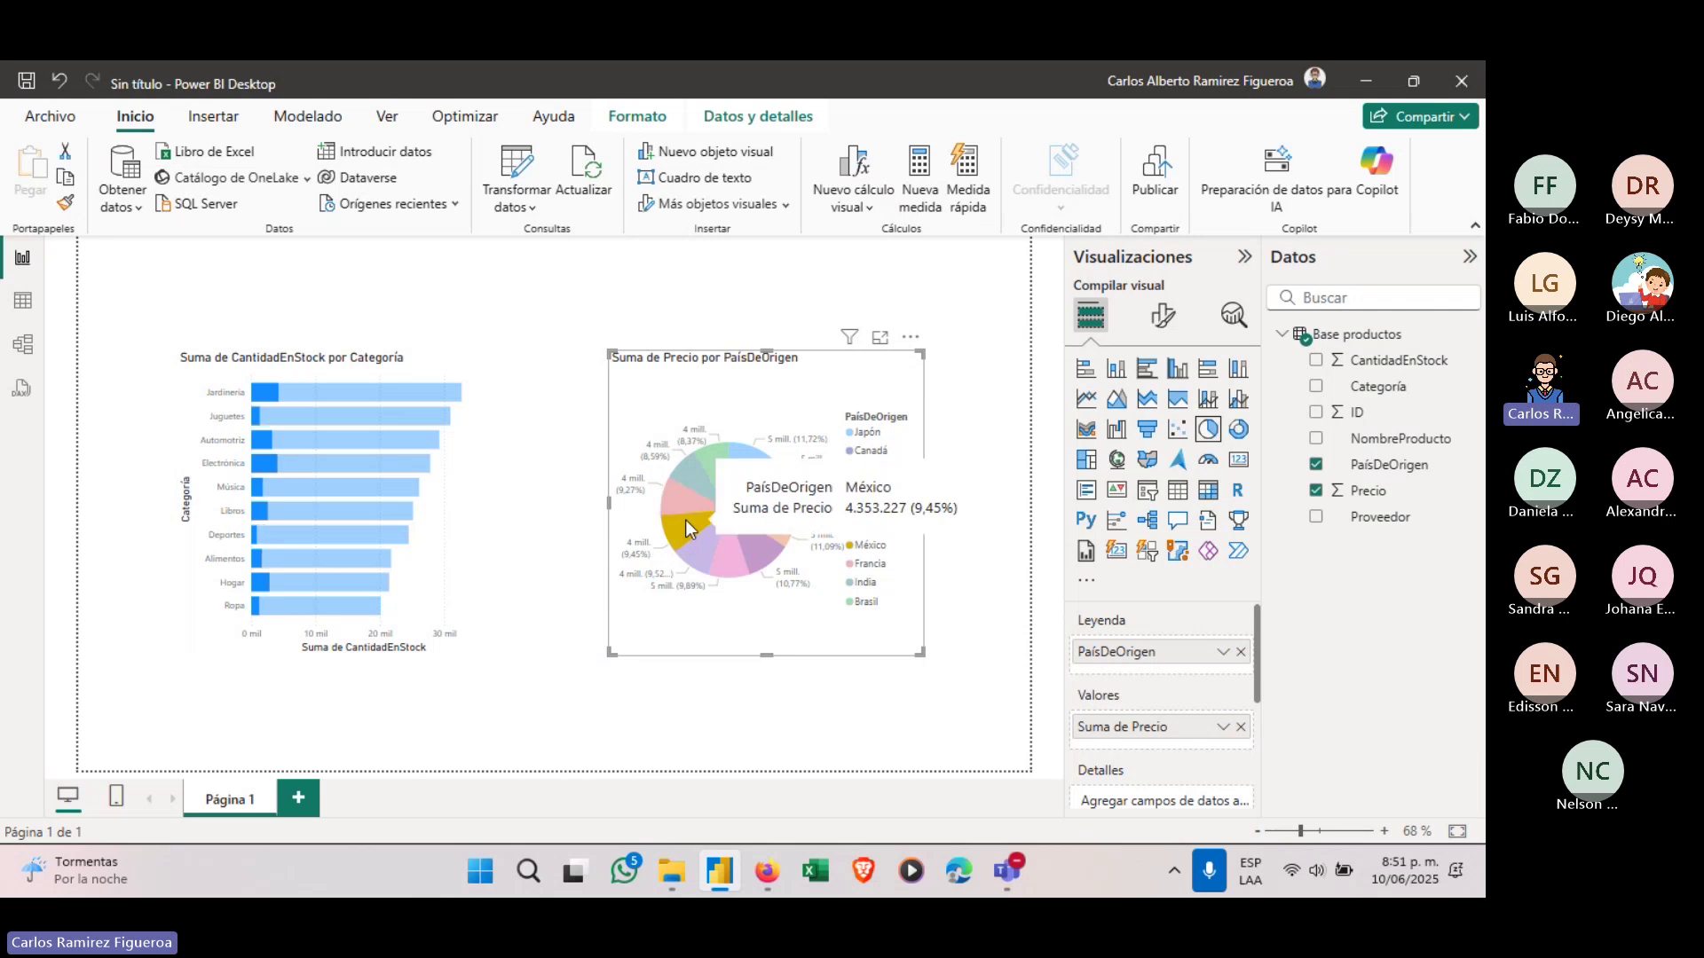
left_click(687, 531)
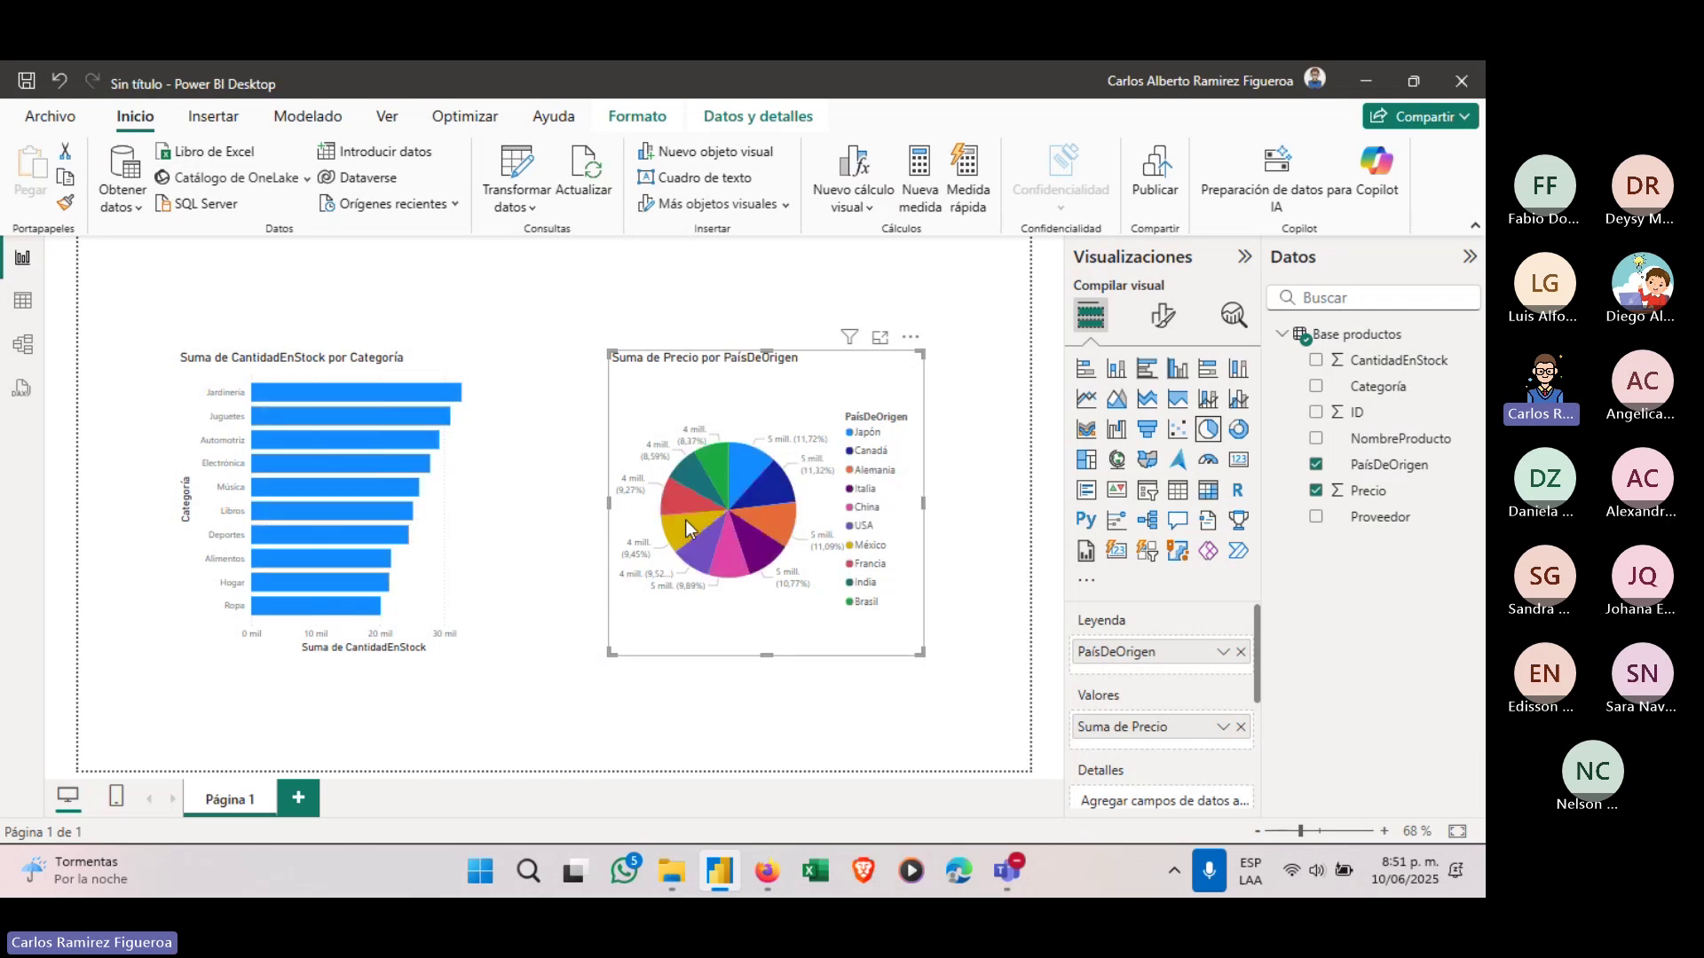
Frame the Base productos field list, point arrows at the bar and pie charts, and deselect the pie chart.
left_click_drag(1251, 302, 1479, 568)
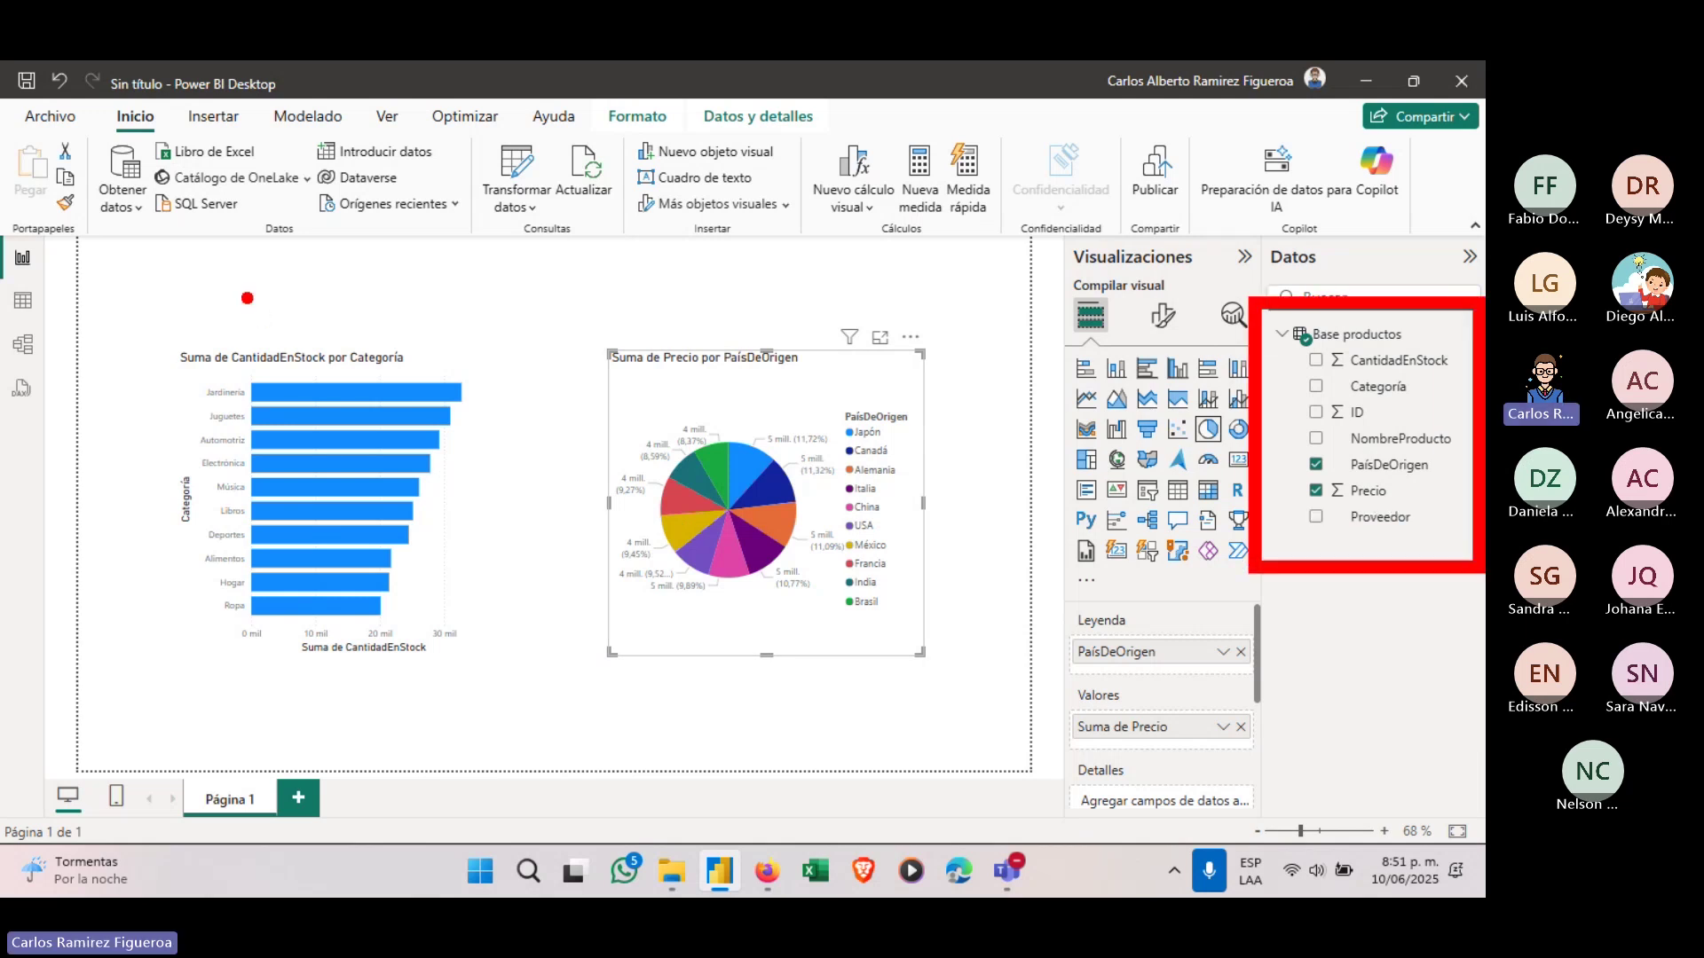
left_click_drag(355, 330, 440, 208)
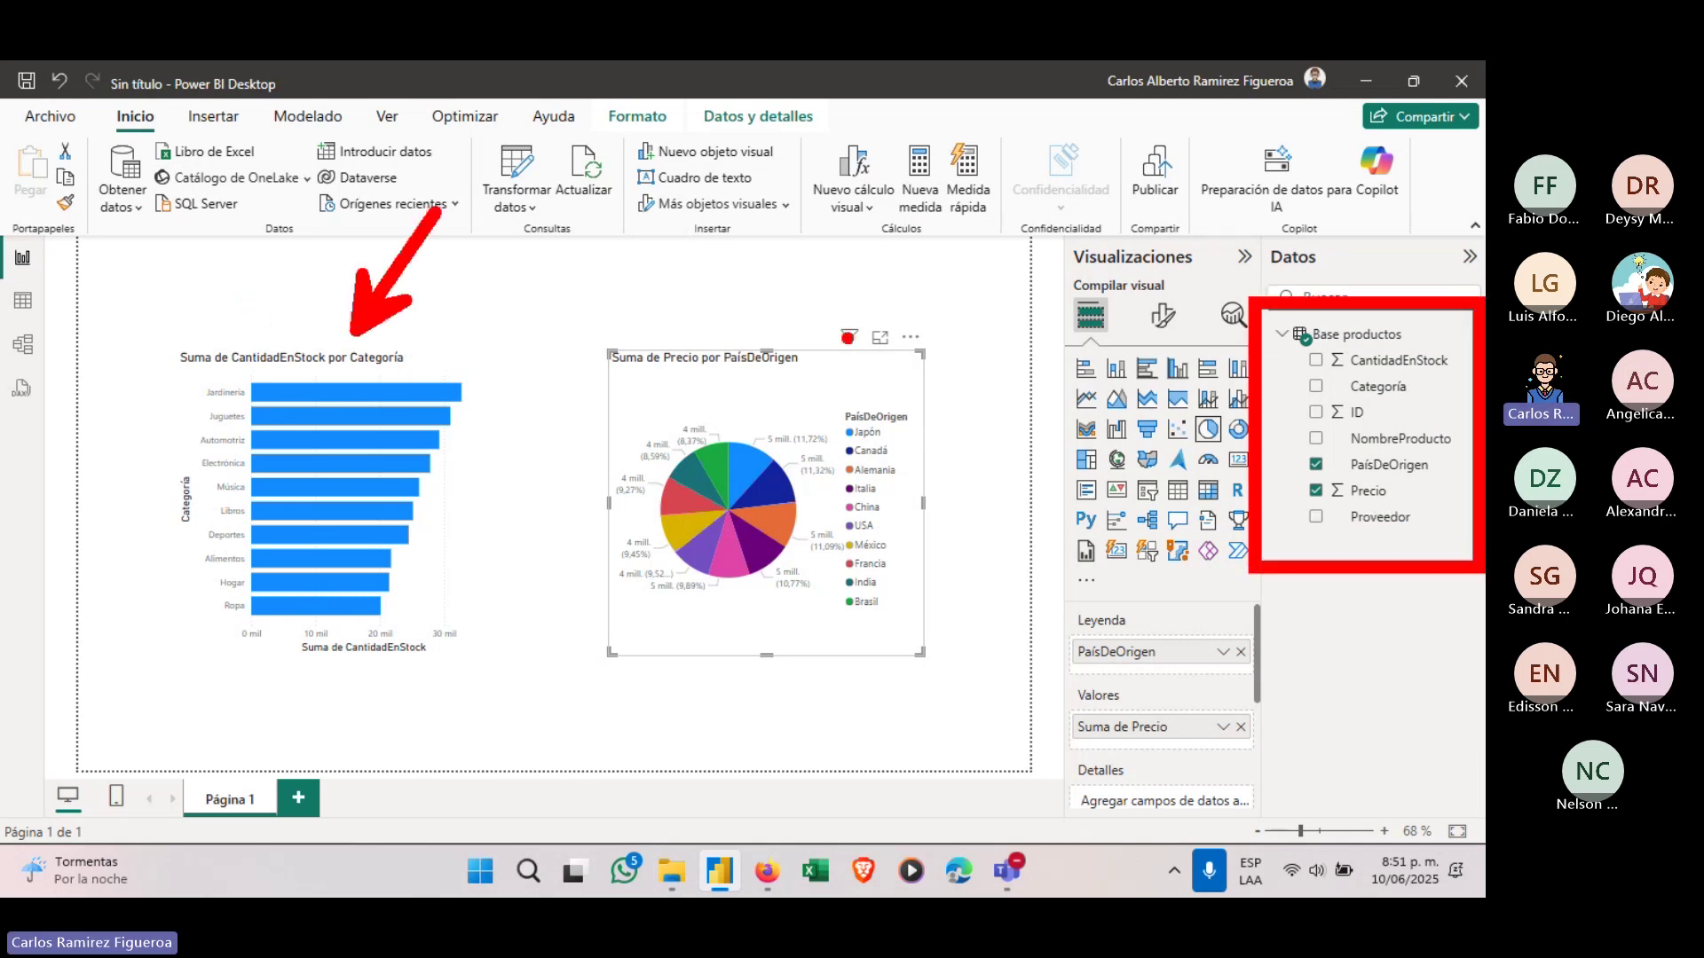
left_click_drag(750, 327, 827, 238)
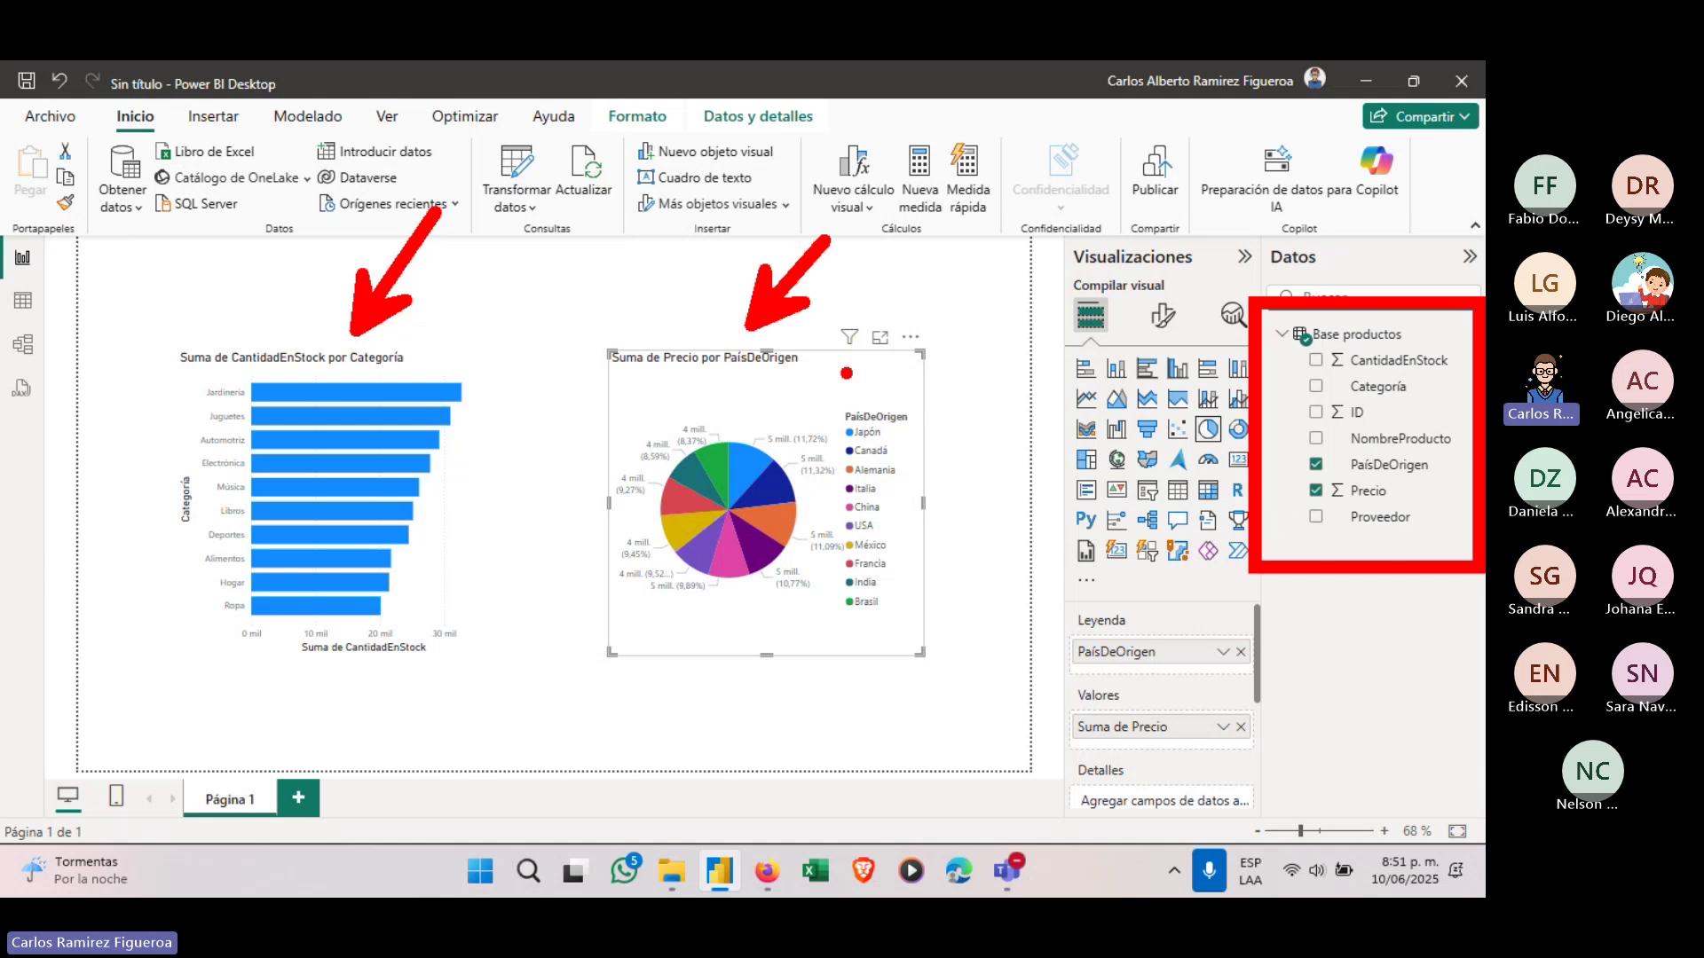
left_click(684, 274)
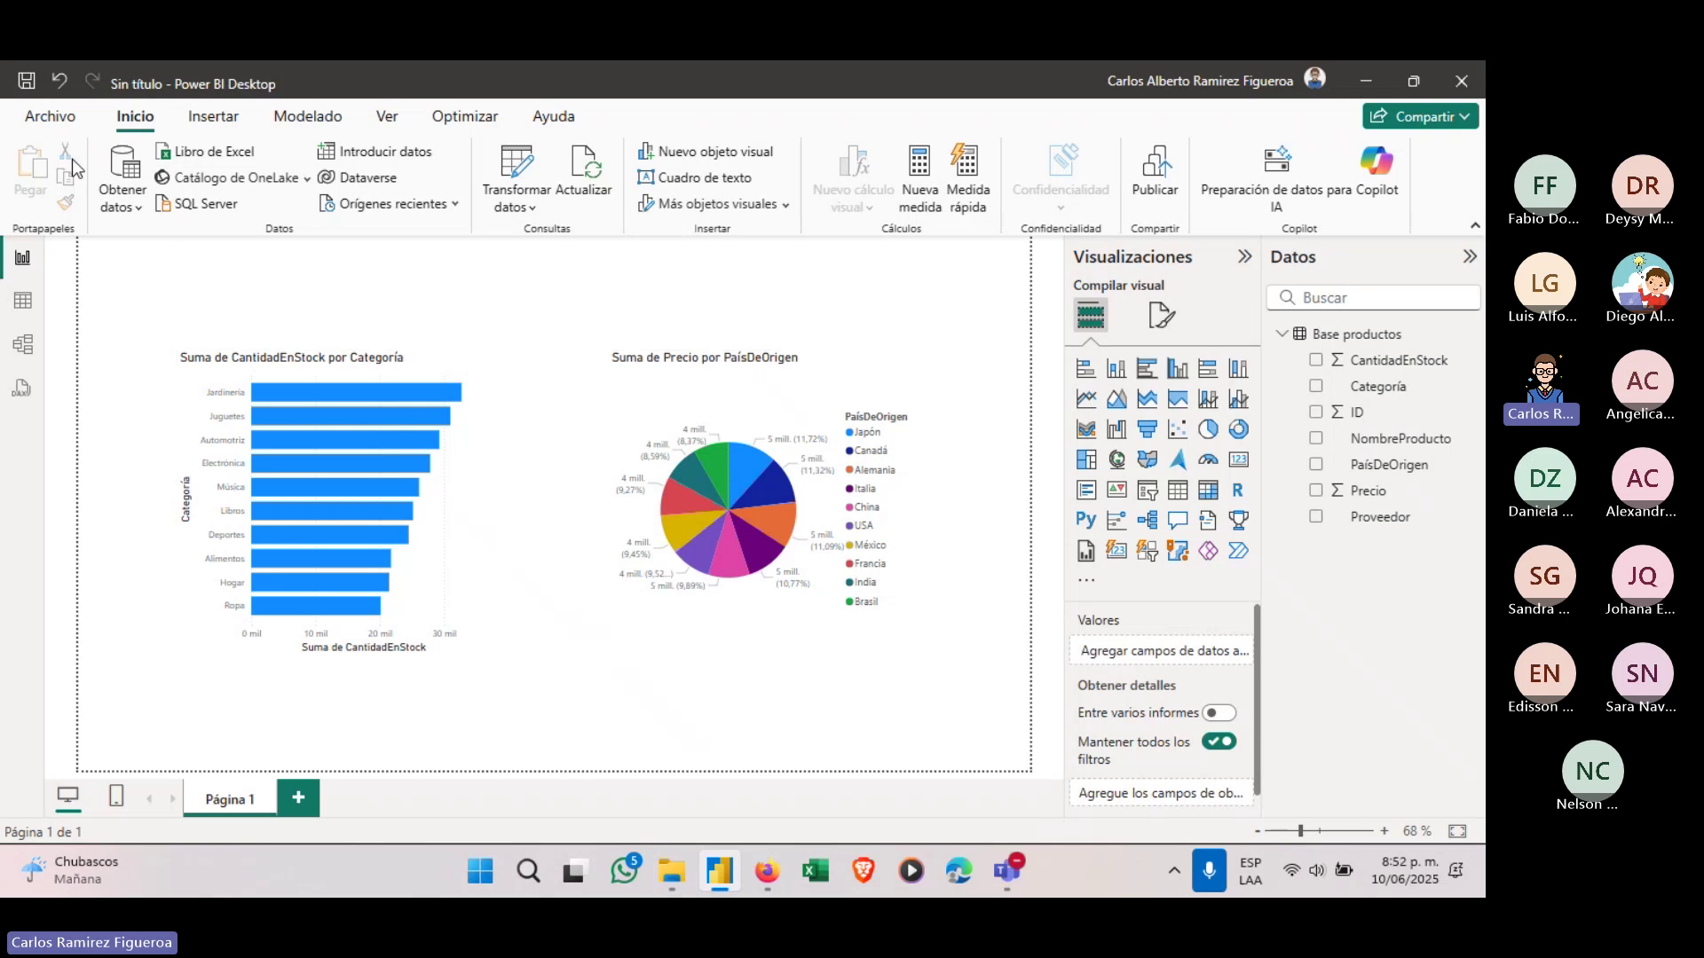
Open the save-a-copy options, then frame the Examinar este dispositivo option and point an arrow at it.
left_click(50, 117)
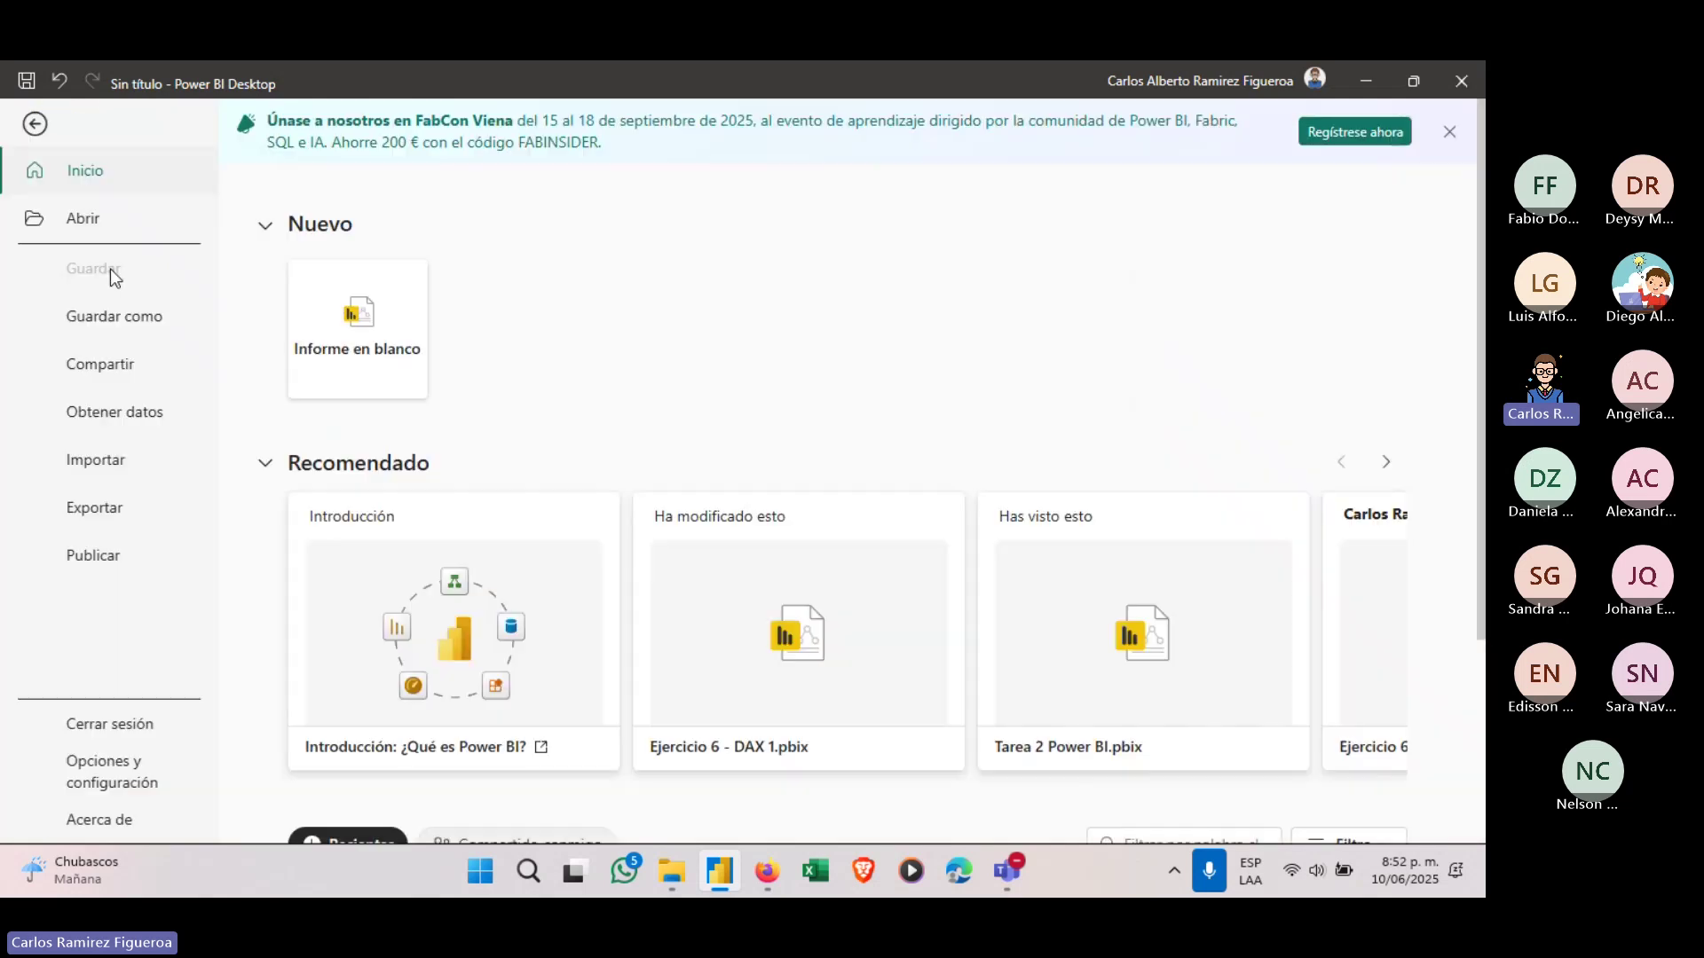
left_click(124, 318)
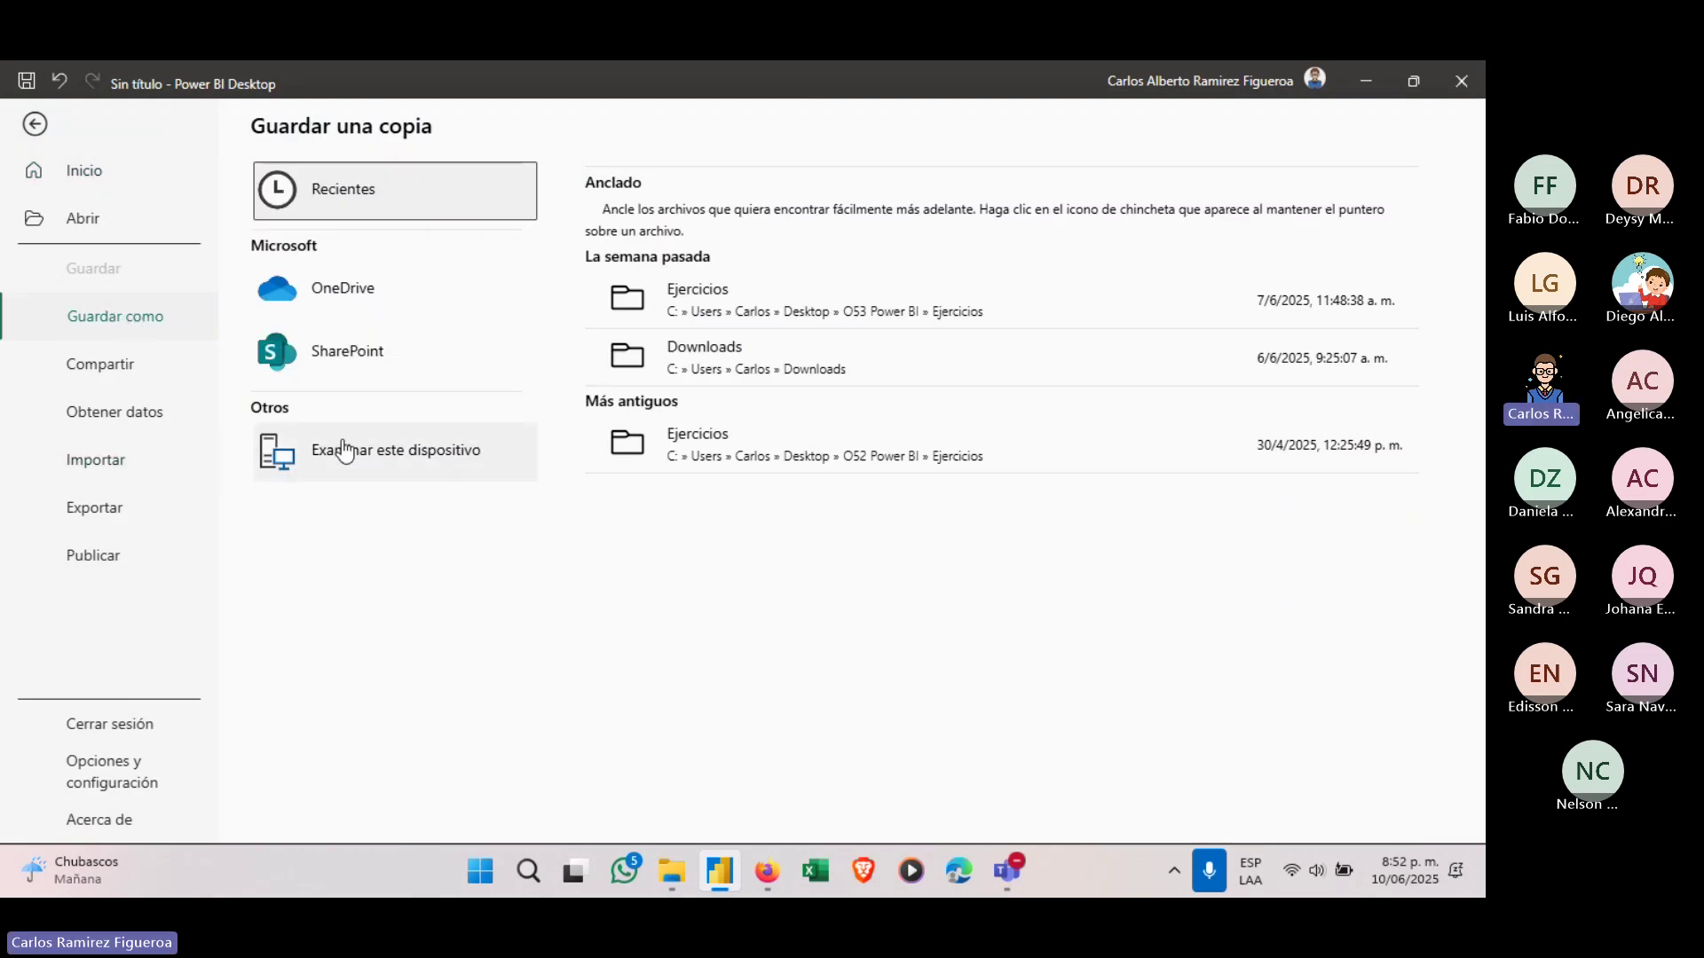
left_click_drag(242, 406, 555, 506)
left_click_drag(397, 508, 427, 672)
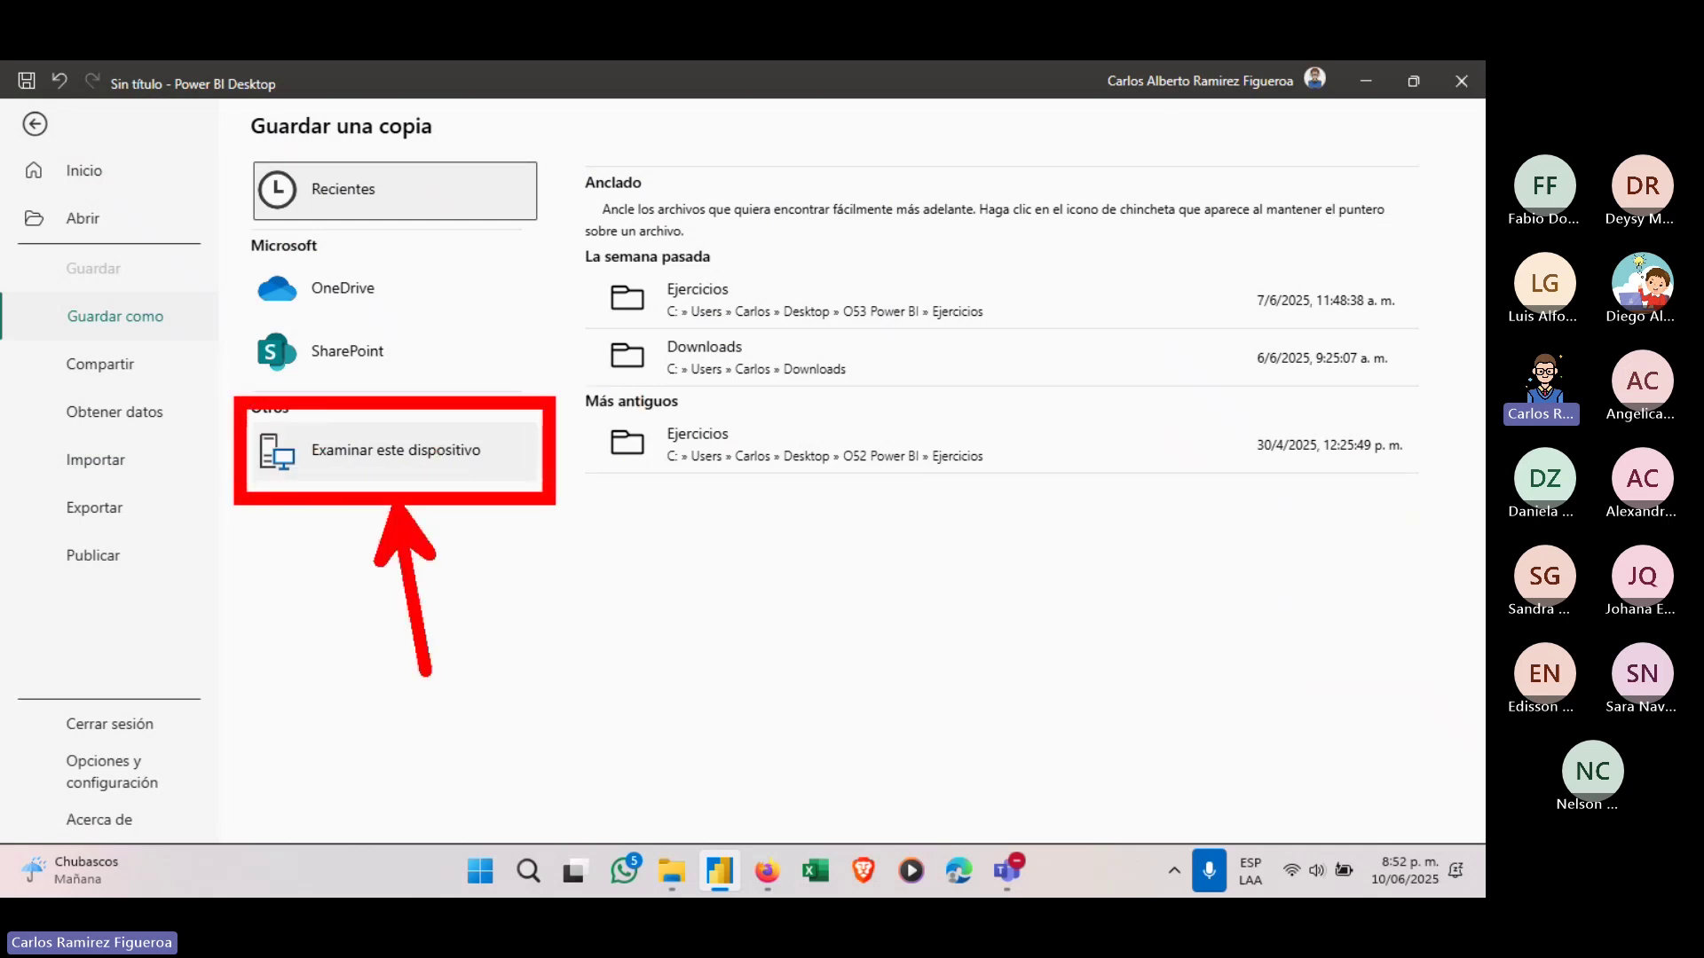
Browse this device and save the report as Ejercicio 1 - Obtener datos in the Ejercicios folder of O54 Power BI.
left_click(396, 449)
left_click(573, 401)
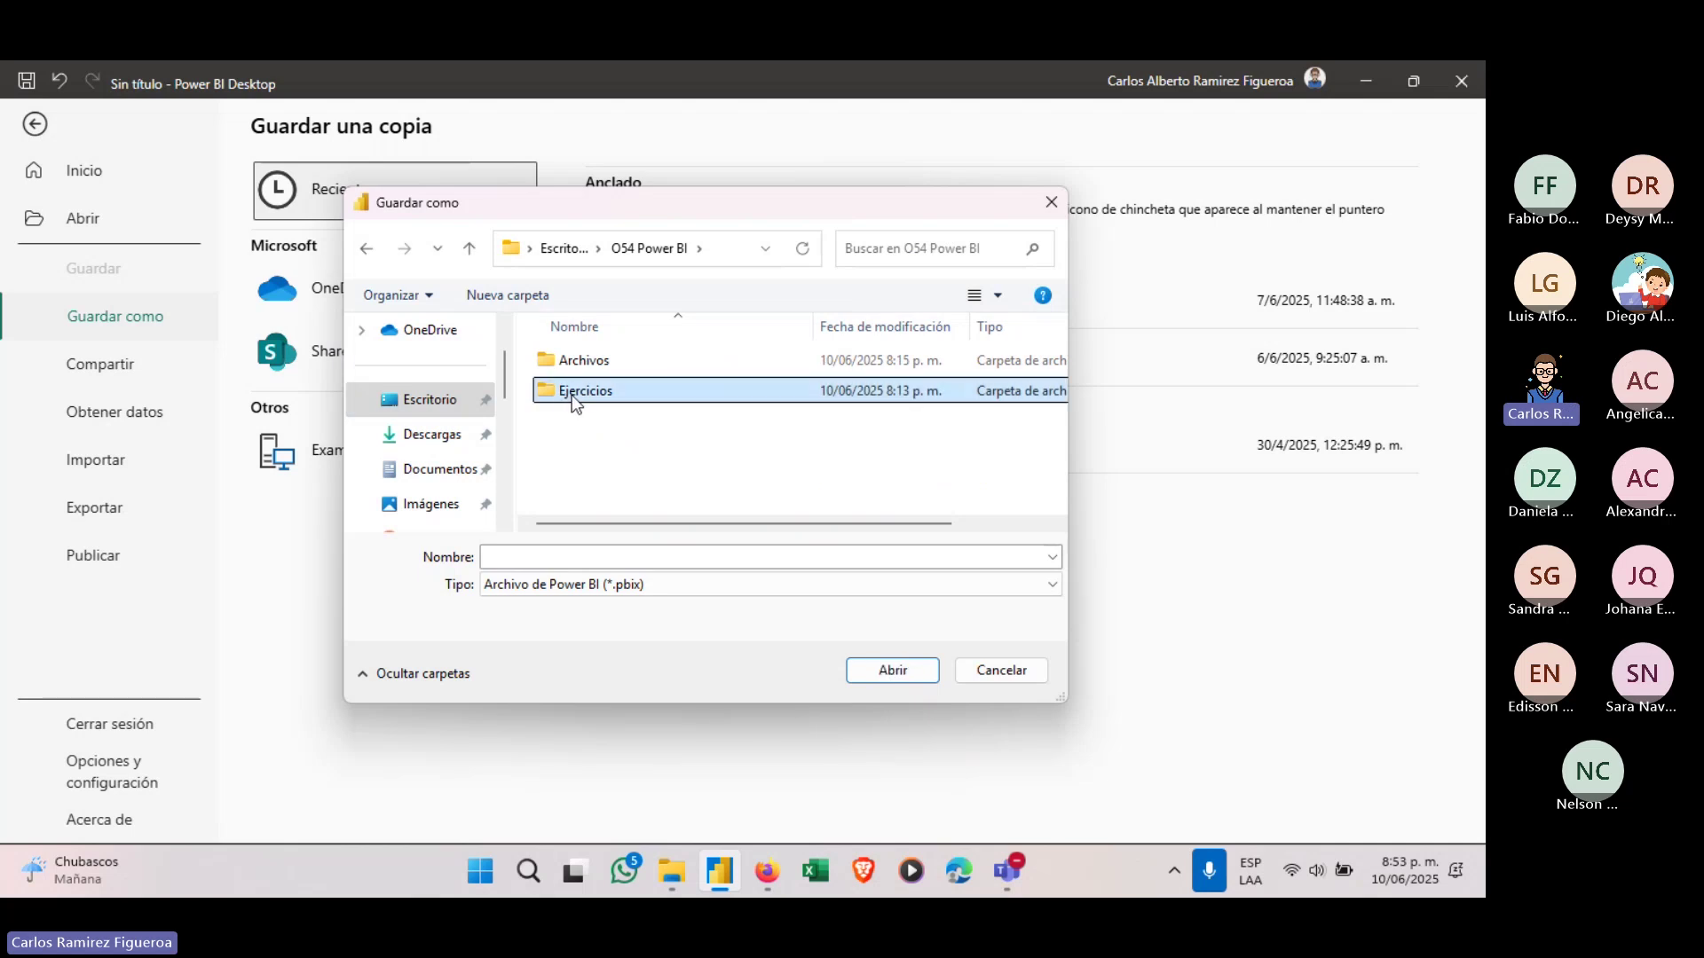
double_click(582, 396)
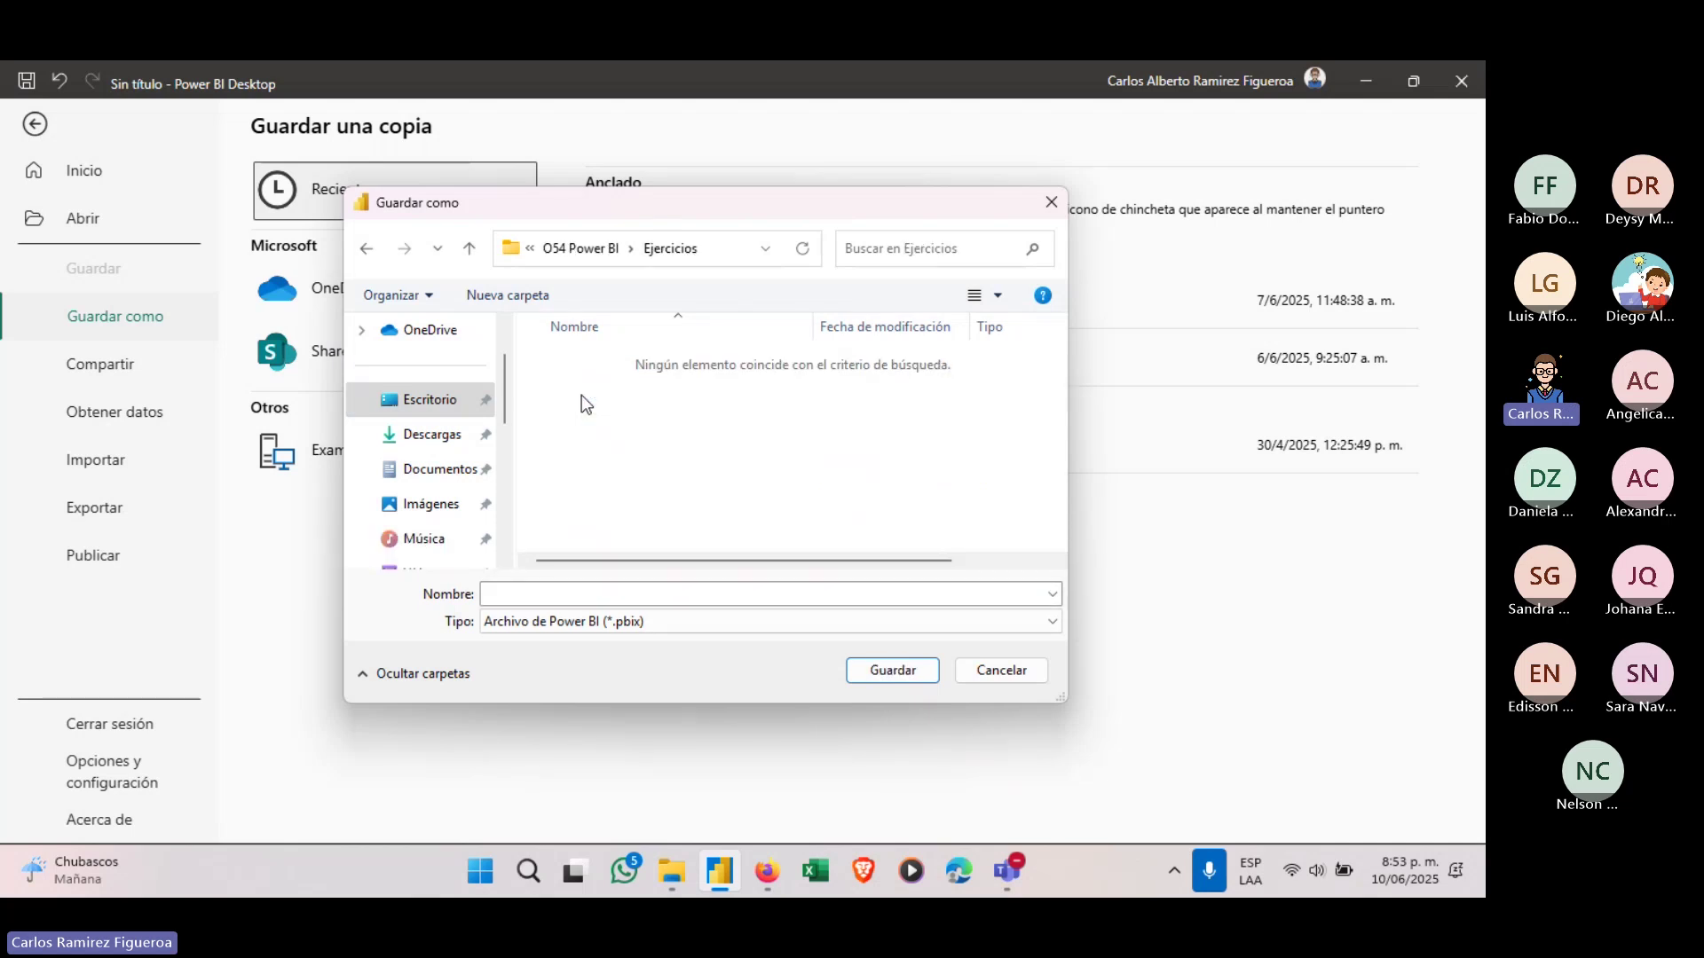
left_click(551, 593)
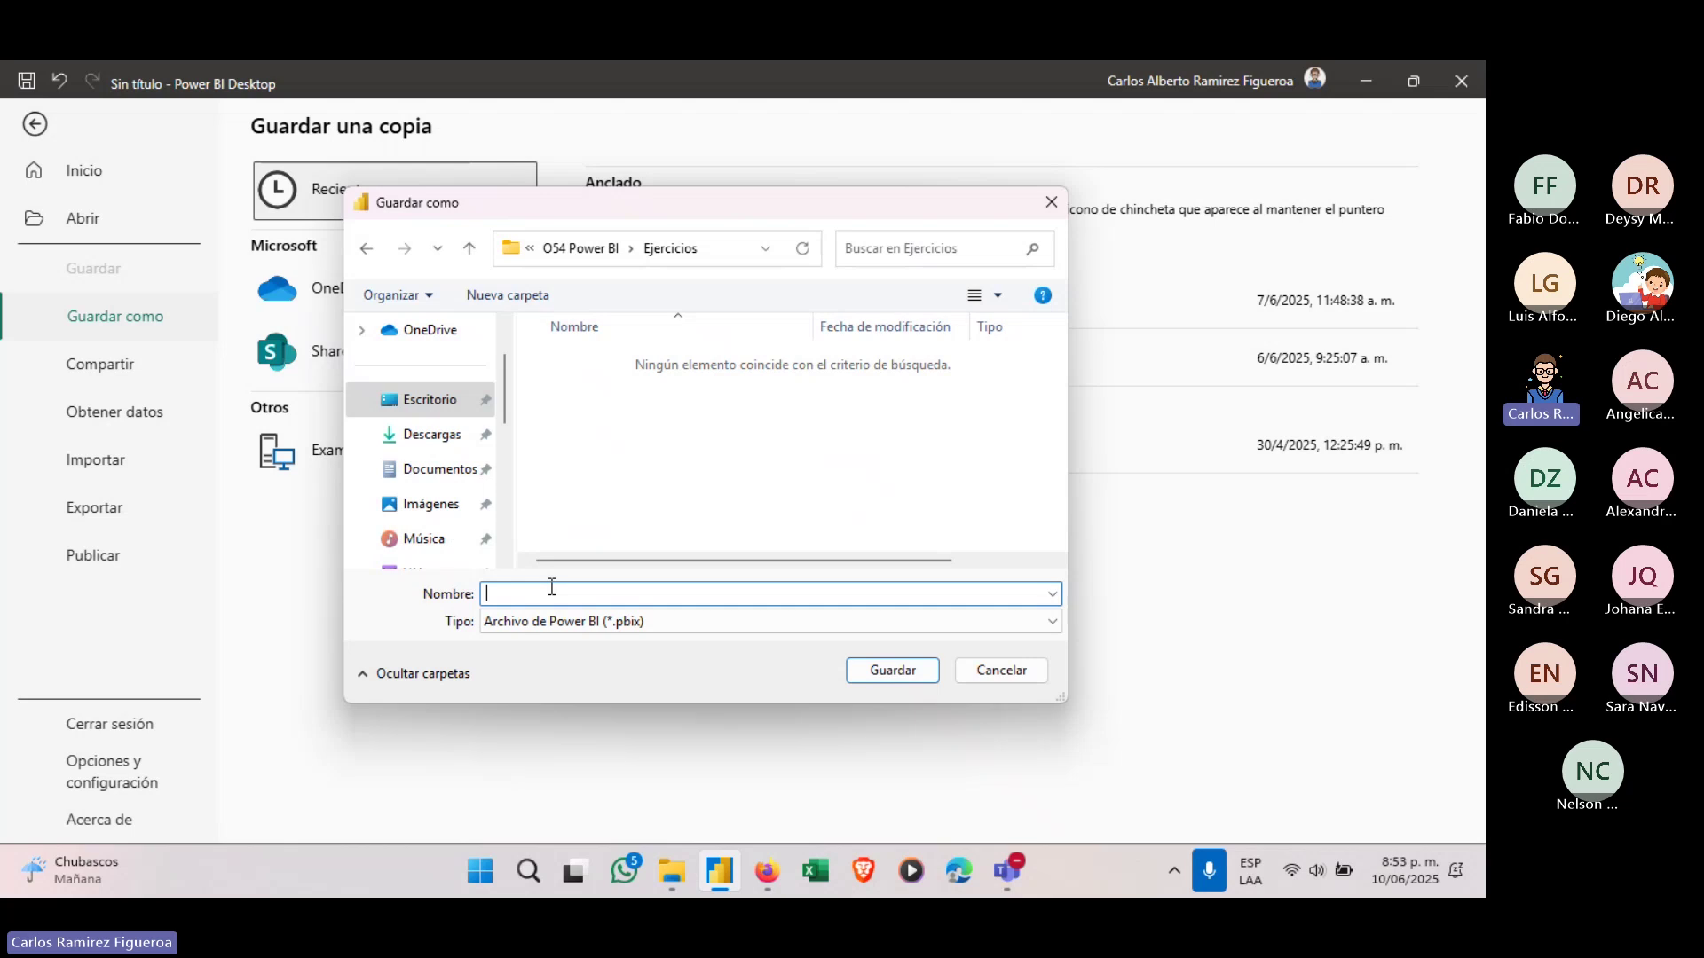
type("Ejercicio 1 - Obtener datos")
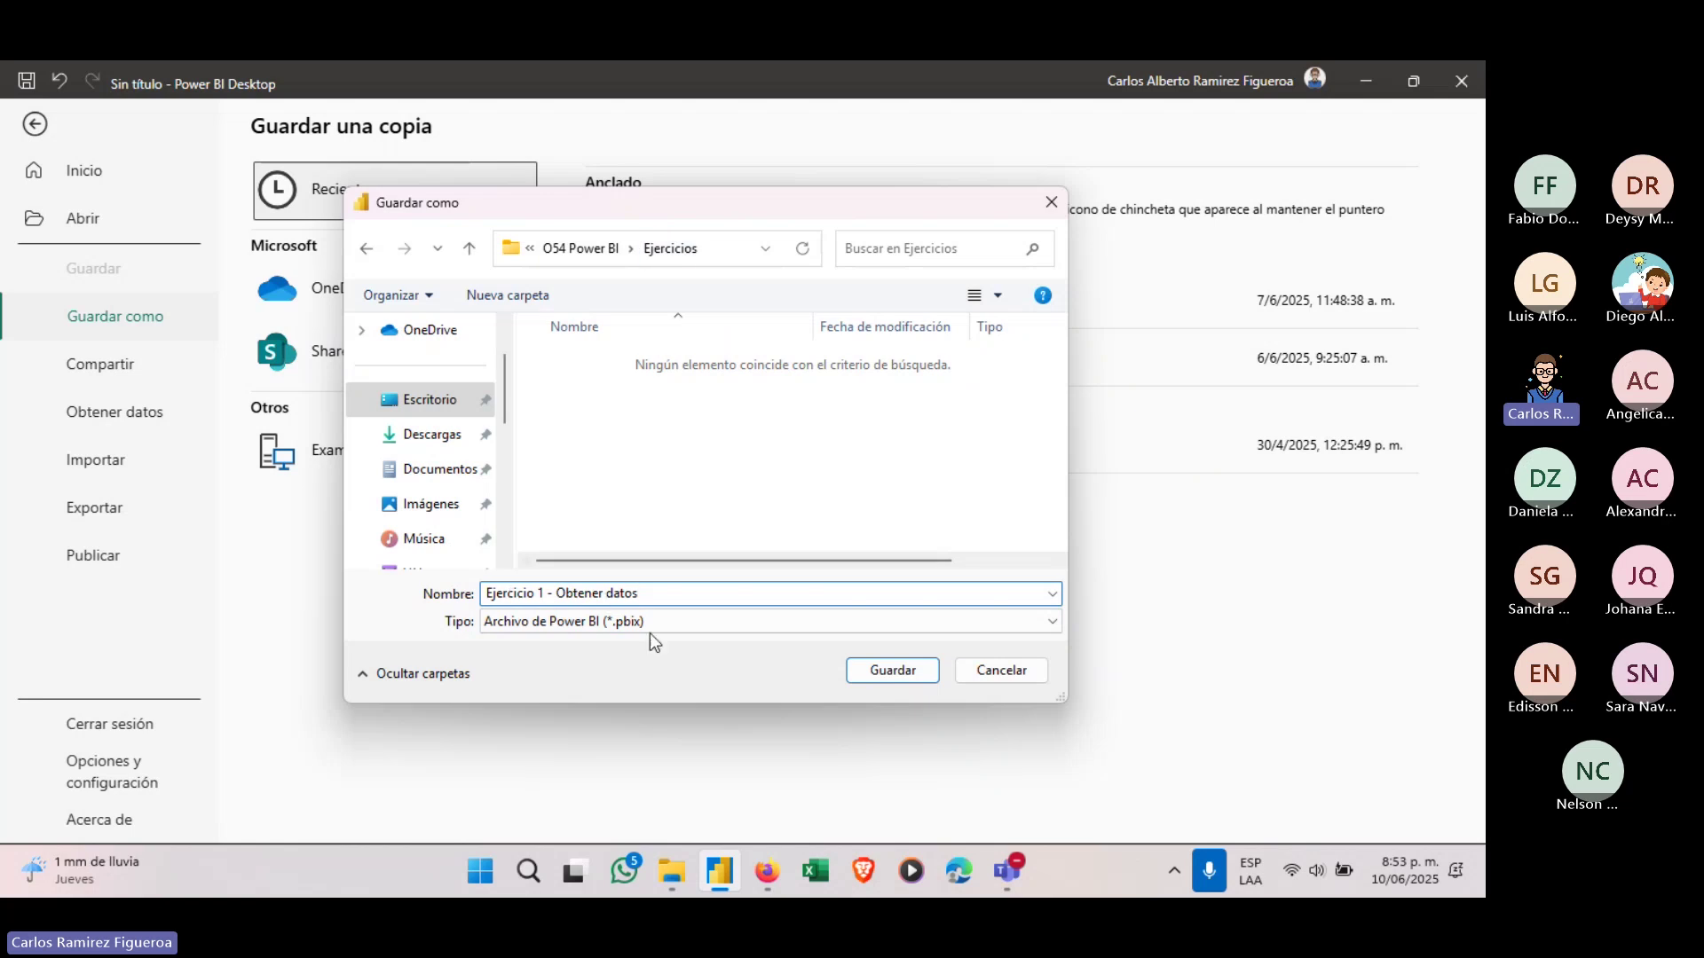
left_click(895, 673)
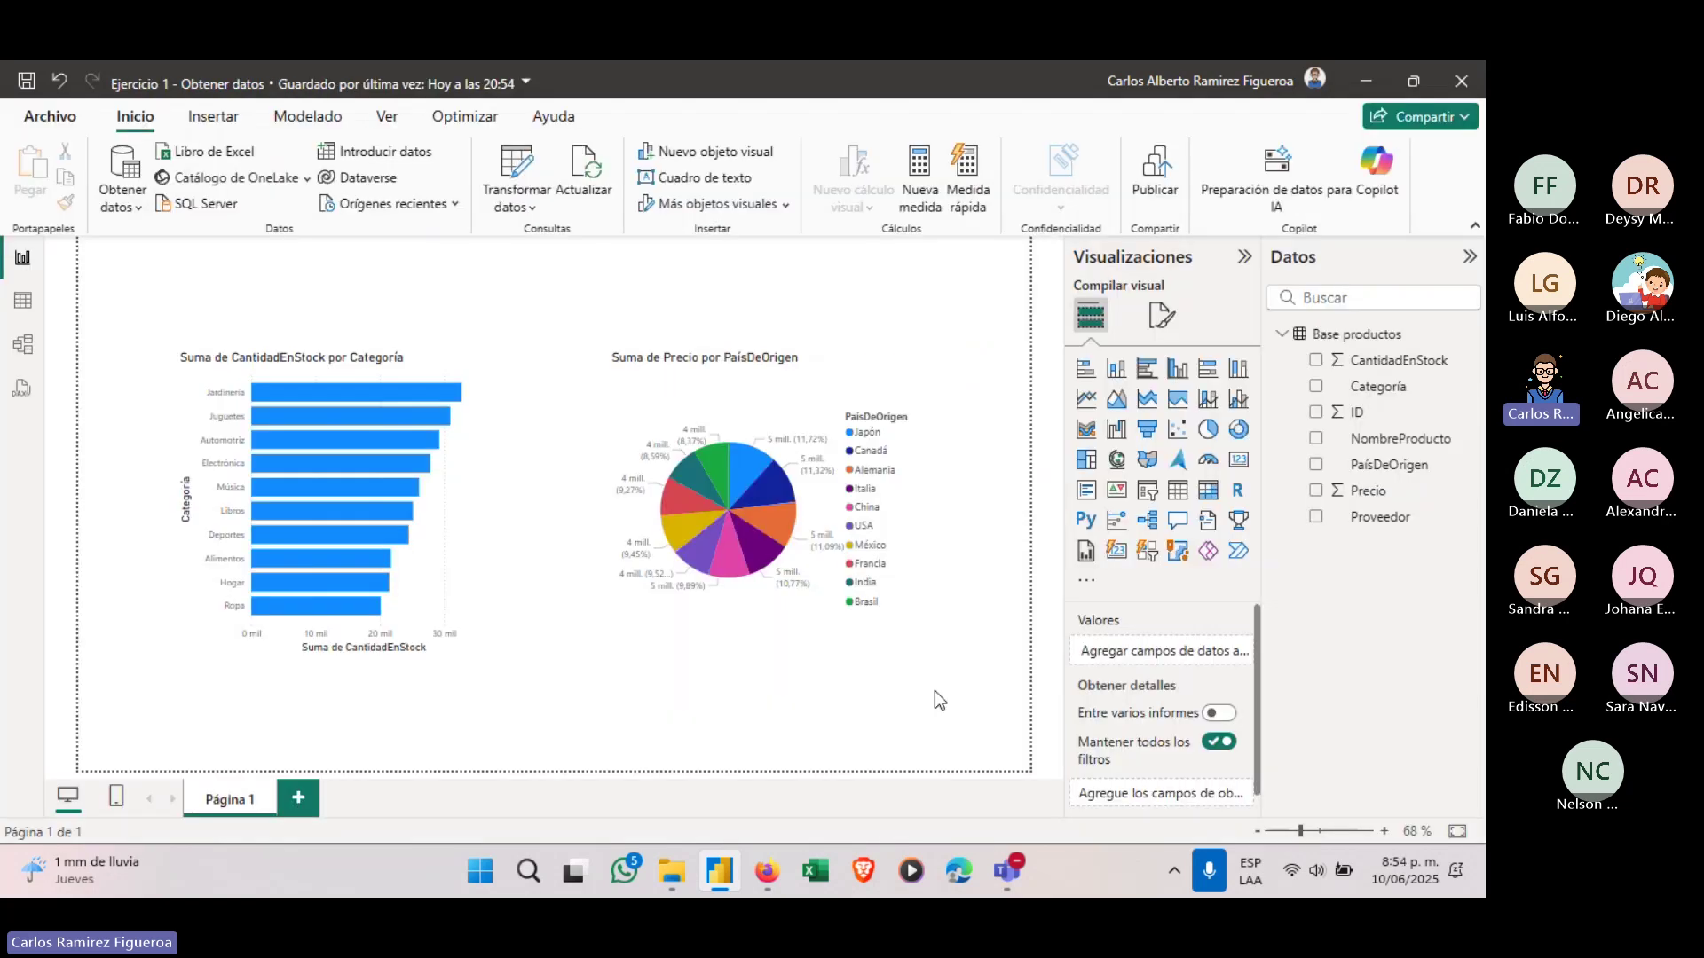
Underline the saved report's file name and last-saved time with the screen annotation tool and point an arrow at them.
key("ctrl+2")
left_click_drag(161, 102, 556, 102)
left_click_drag(336, 125, 482, 489)
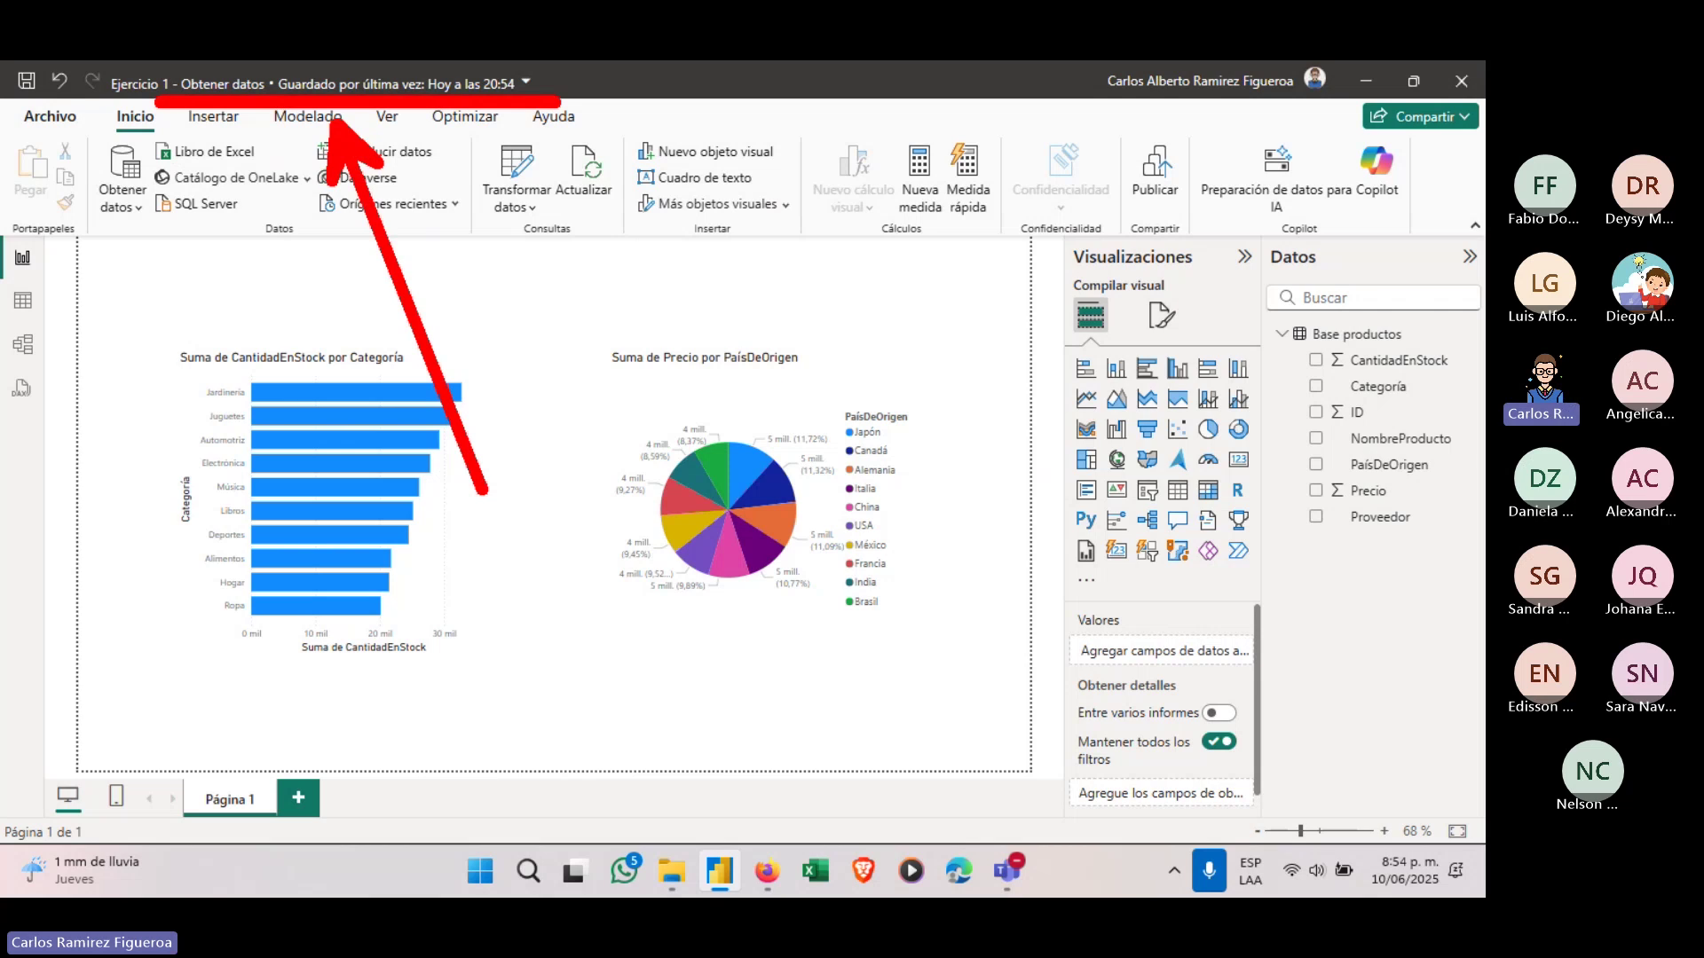